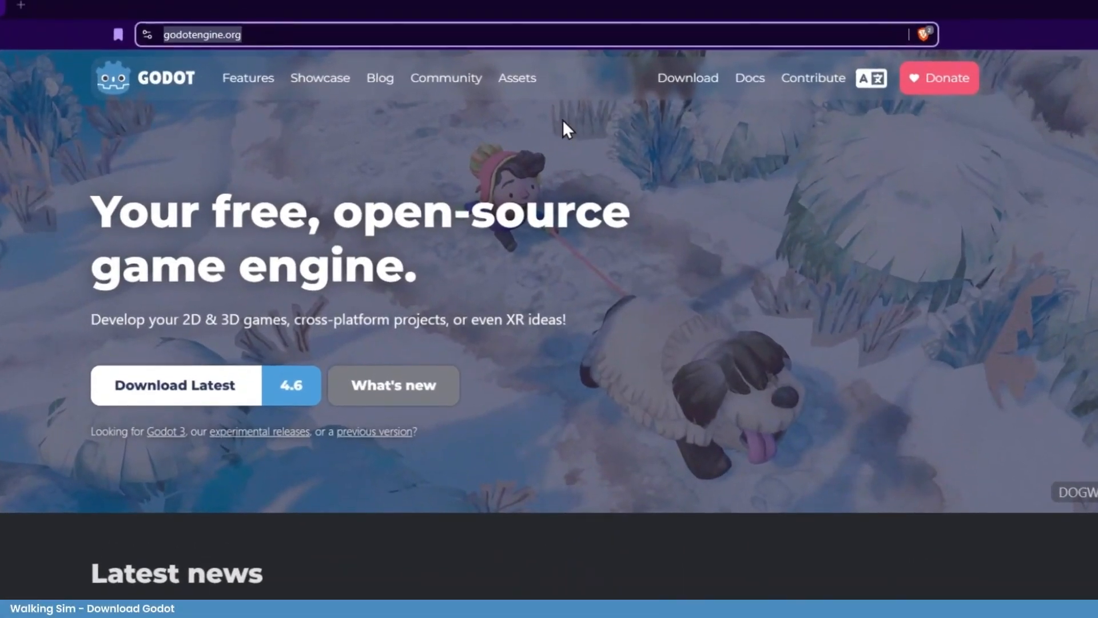
Download the standard Godot Engine 4.6 build for Windows from the Godot website
{"action": "left_click", "coordinate": [679, 80]}
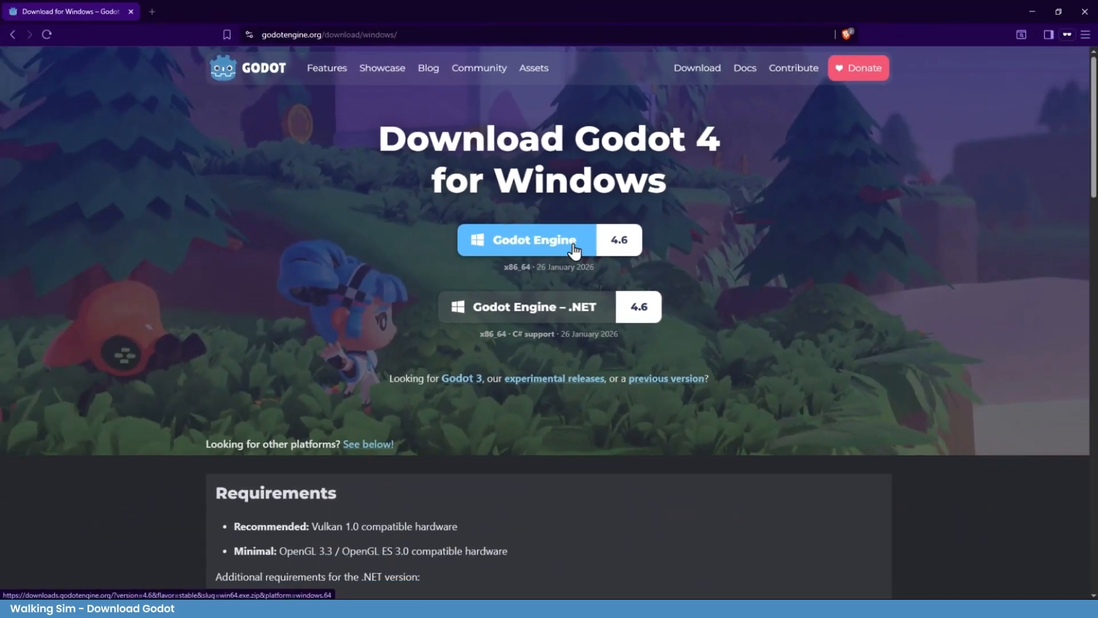
{"action": "left_click", "coordinate": [574, 250]}
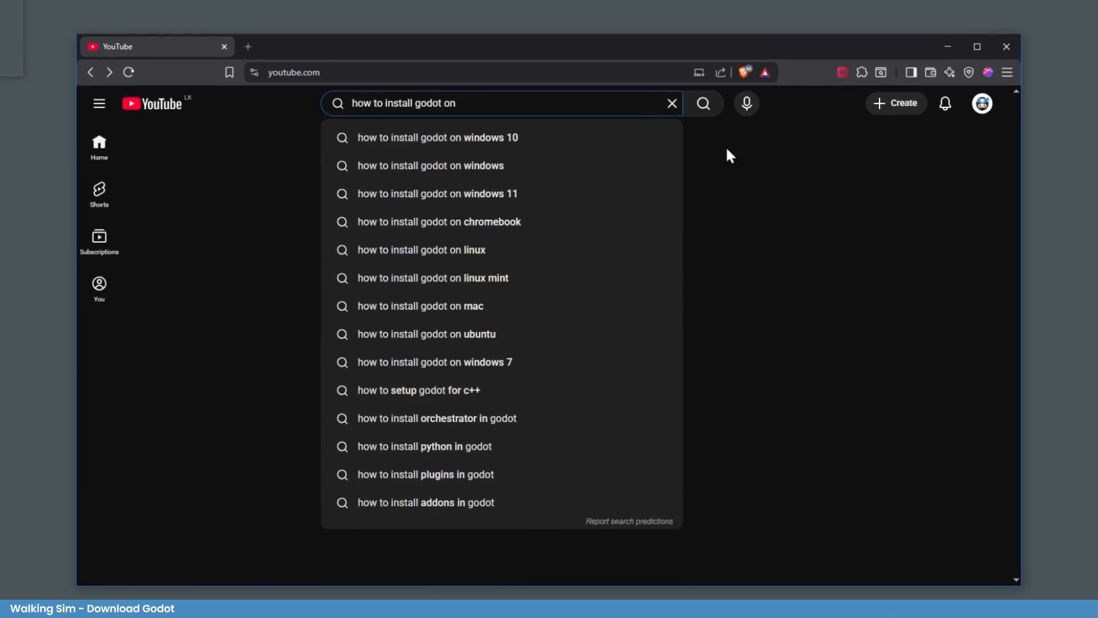
Enter YouTube searches for how to install Godot on Linux and on Mac
{"action": "type", "text": "linux"}
{"action": "key", "text": "ctrl+shift+Left"}
{"action": "type", "text": "mac"}
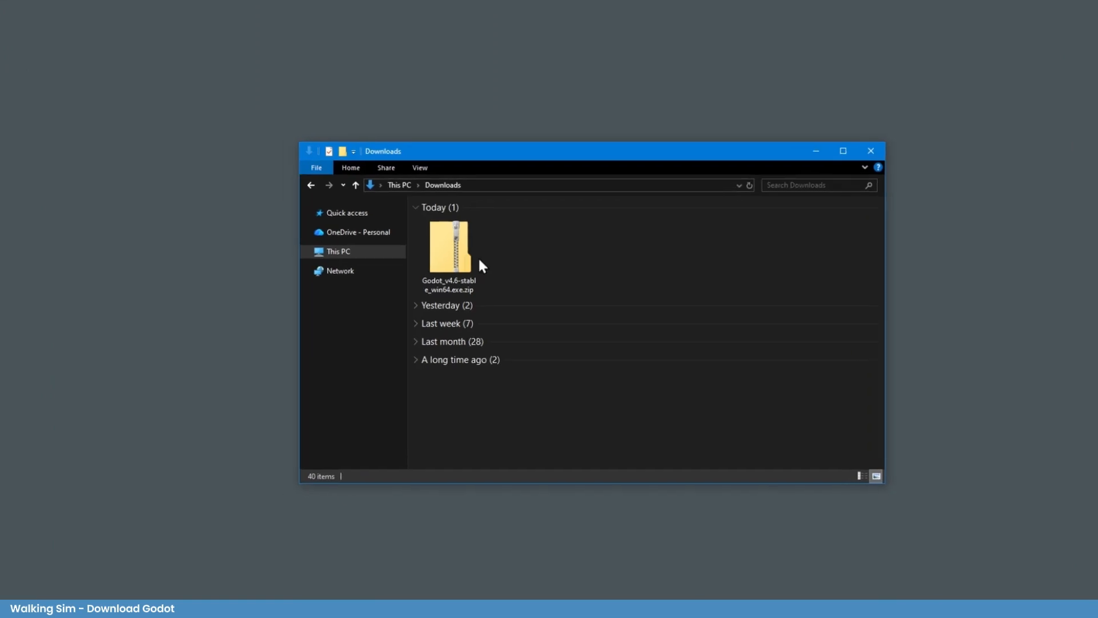
Open the downloaded Godot_v4.6-stable_win64.exe.zip and copy Godot_v4.6-stable_win64.exe from it to the desktop
{"action": "double_click", "coordinate": [437, 242]}
{"action": "left_click", "coordinate": [475, 186]}
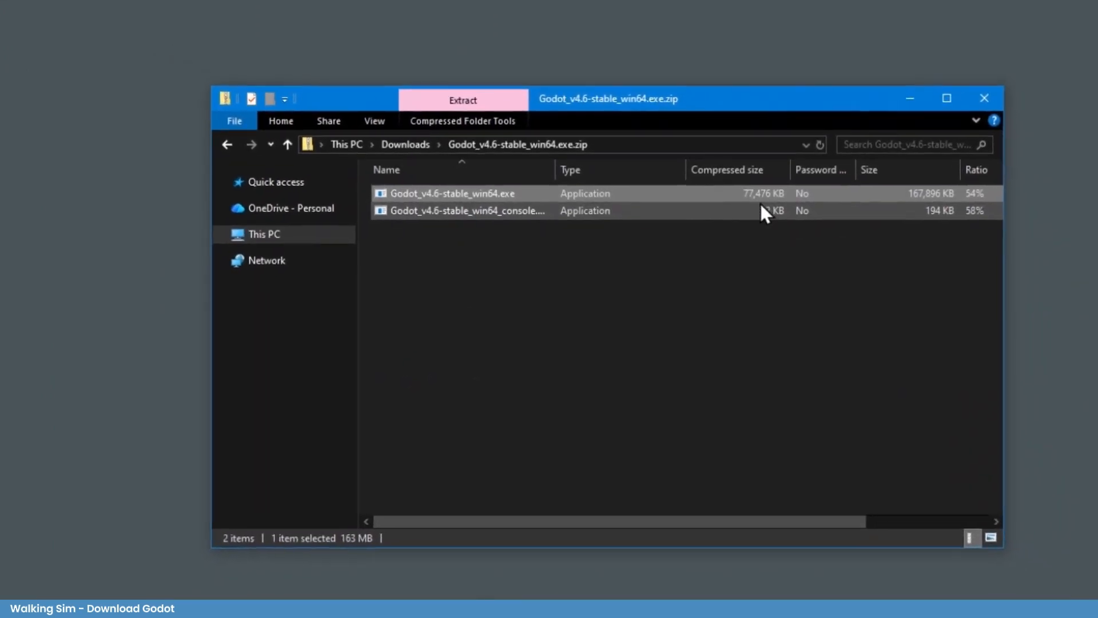
{"action": "left_click_drag", "start_coordinate": [441, 193], "coordinate": [150, 263]}
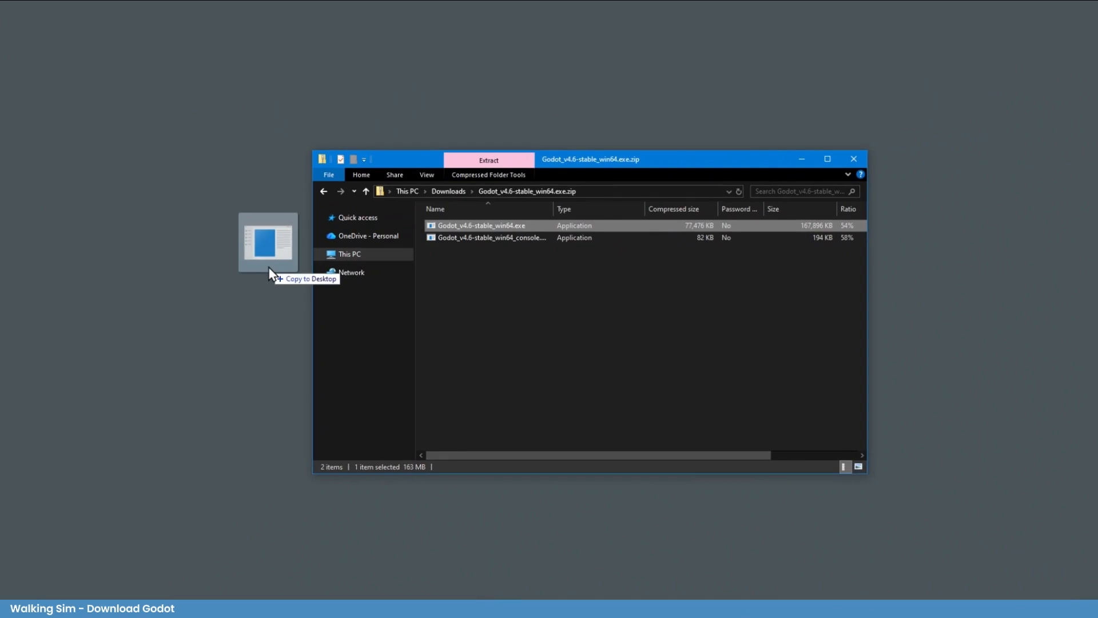
{"action": "left_click_drag", "start_coordinate": [270, 274], "coordinate": [270, 274]}
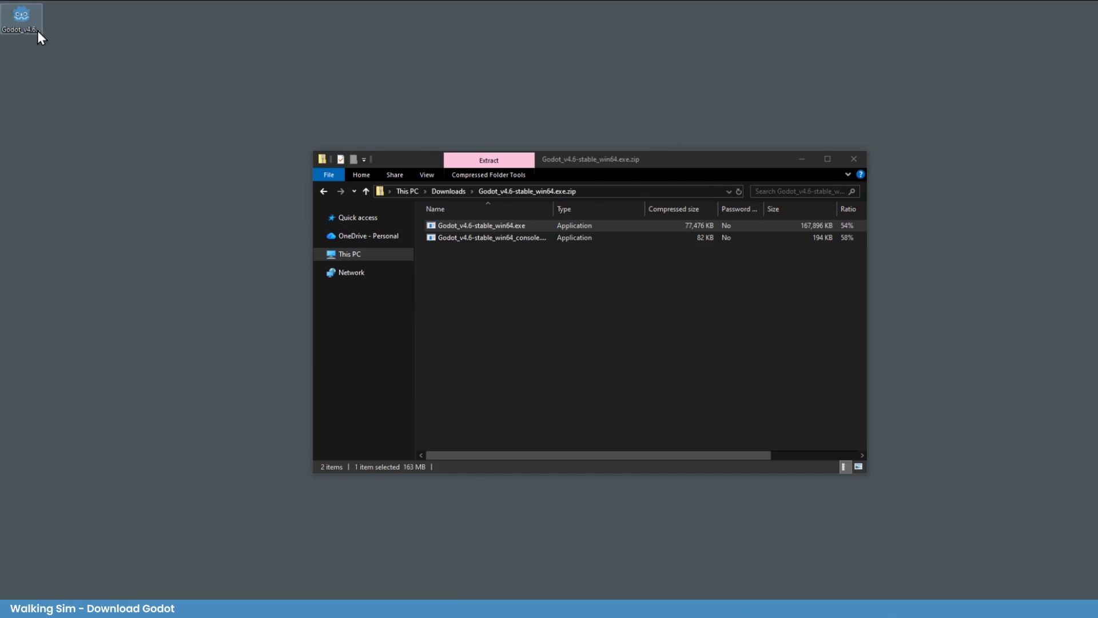
Move the Godot 4.6 executable from the desktop into the Godot folder in Program Files on drive C
{"action": "double_click", "coordinate": [38, 32]}
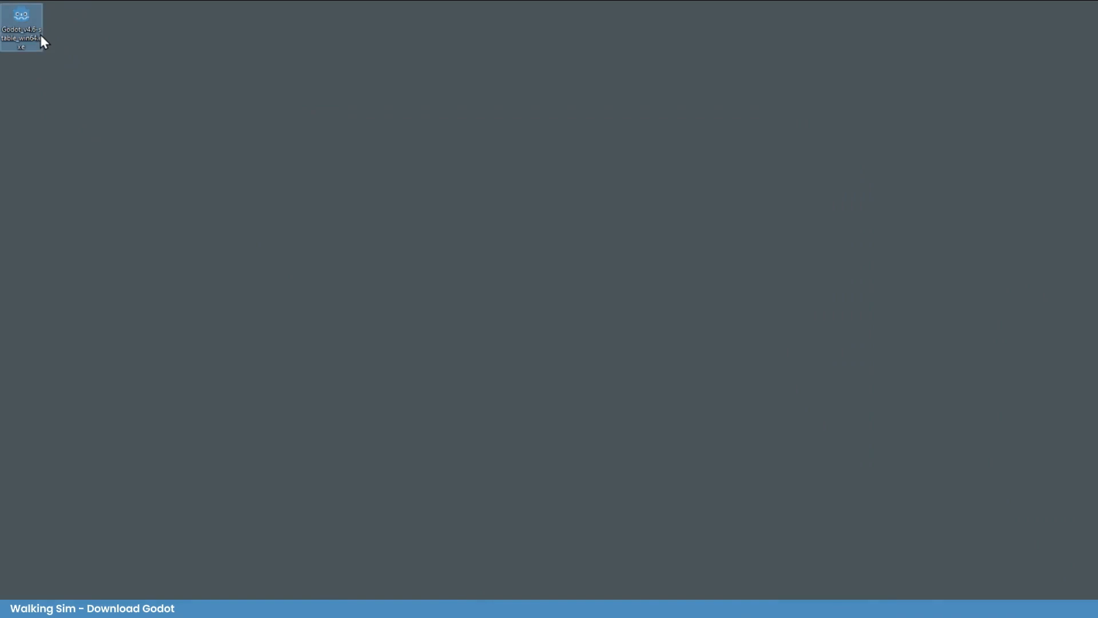
{"action": "left_click_drag", "start_coordinate": [38, 34], "coordinate": [397, 180]}
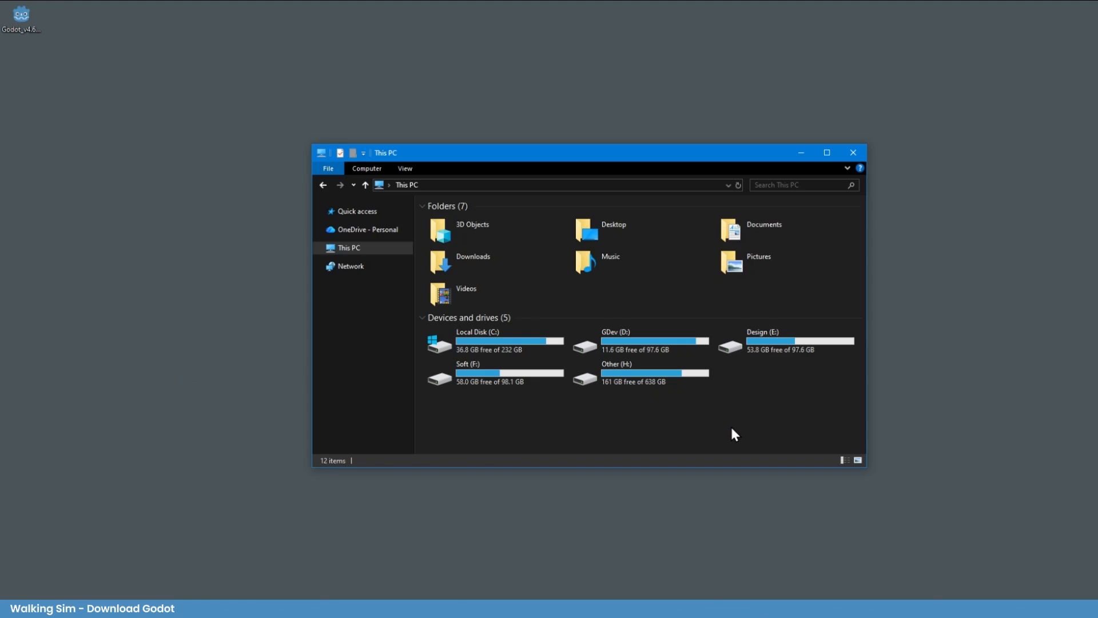
{"action": "double_click", "coordinate": [549, 337]}
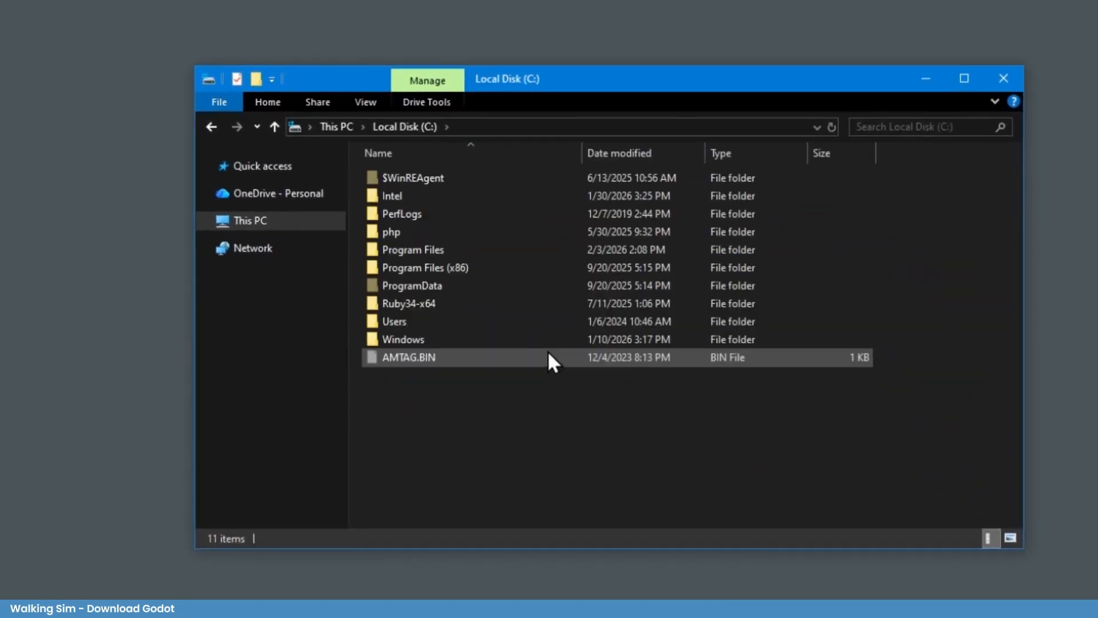
{"action": "double_click", "coordinate": [447, 252]}
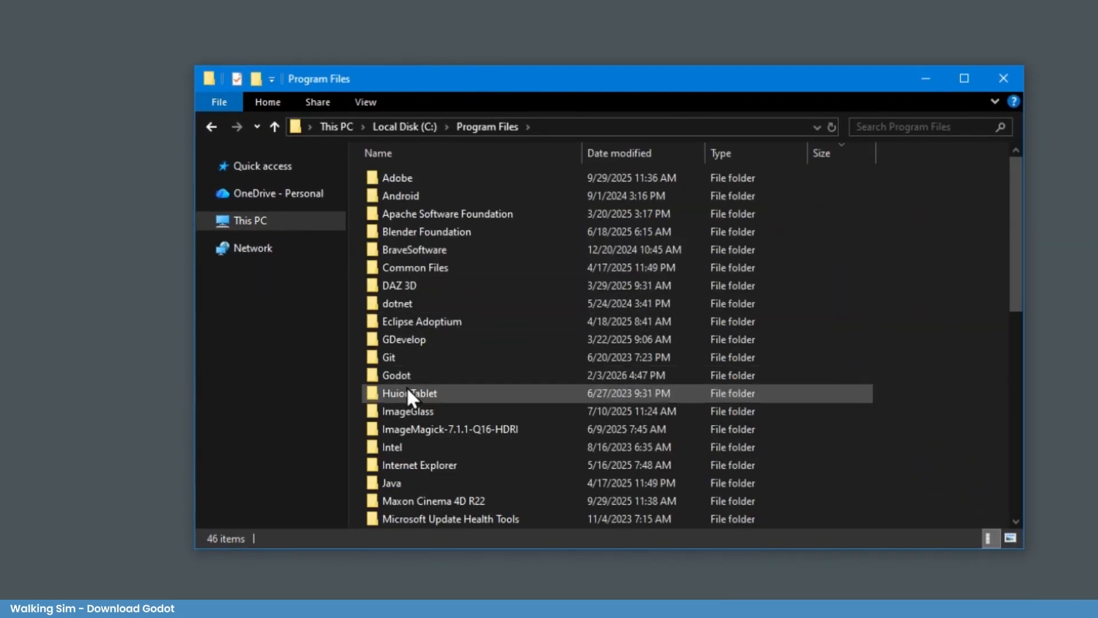
{"action": "left_click", "coordinate": [430, 376]}
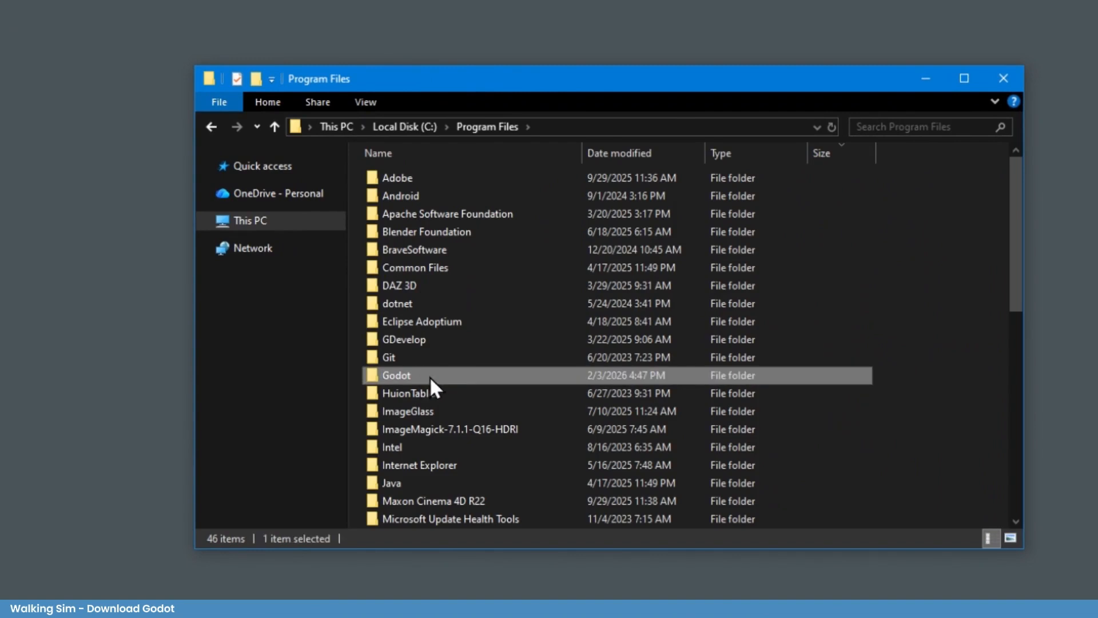
{"action": "double_click", "coordinate": [430, 377]}
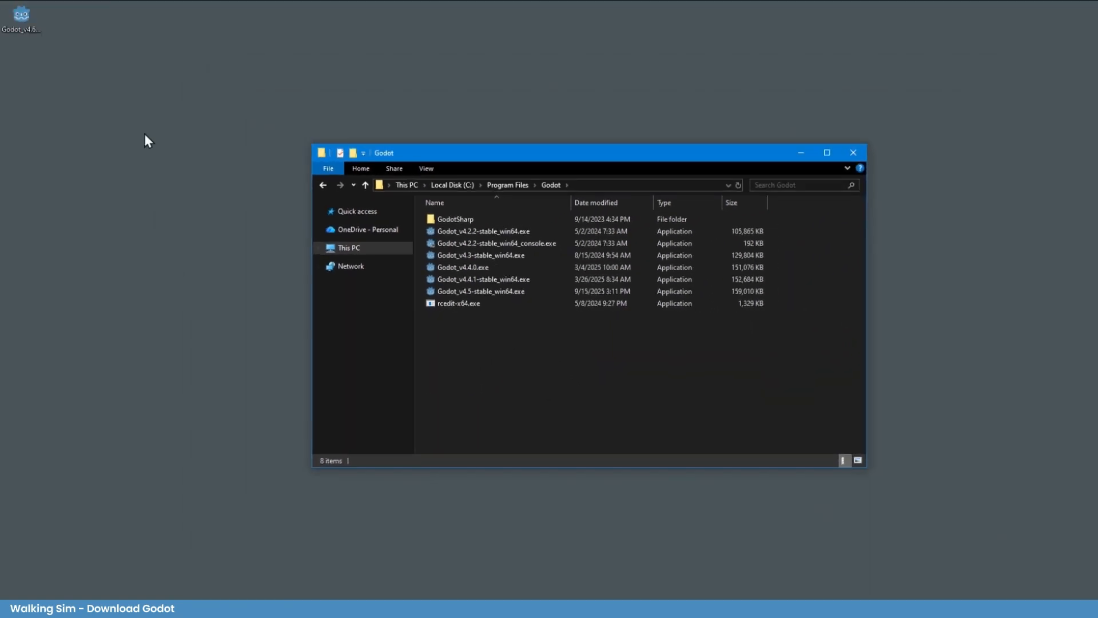
{"action": "left_click_drag", "start_coordinate": [25, 29], "coordinate": [35, 41]}
{"action": "left_click_drag", "start_coordinate": [198, 286], "coordinate": [511, 385]}
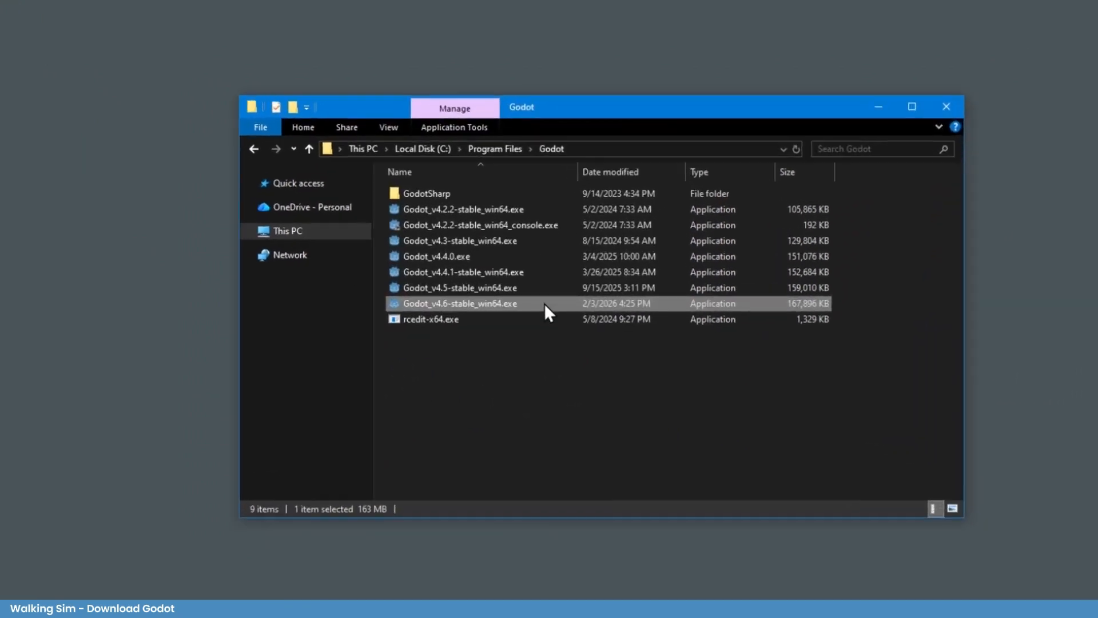
Create a desktop shortcut to Godot_v4.6-stable_win64.exe
{"action": "right_click", "coordinate": [544, 303]}
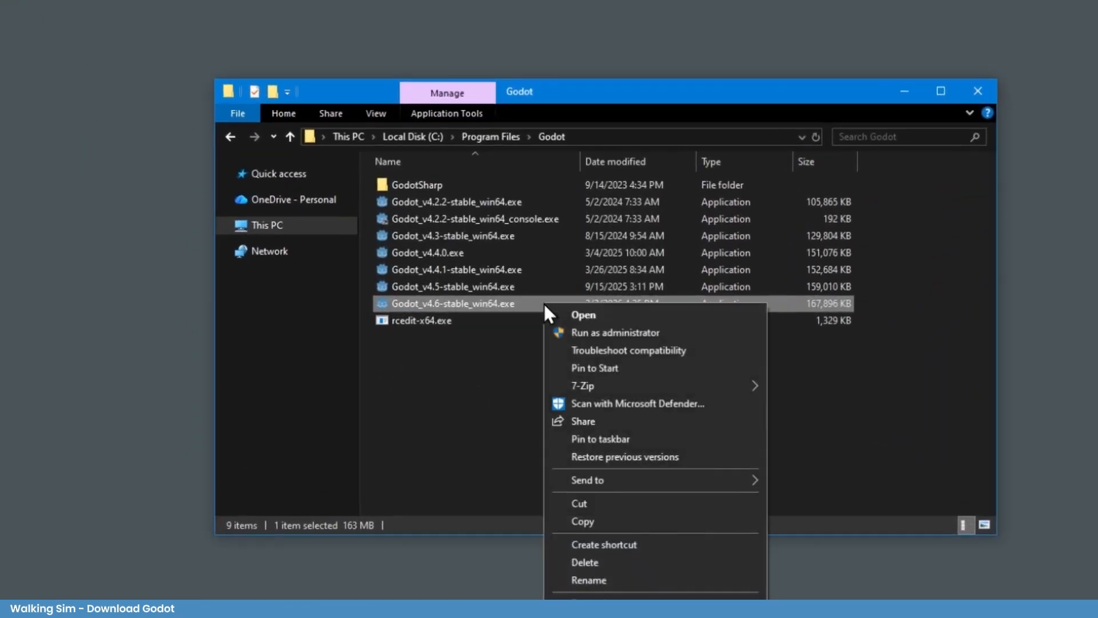
{"action": "mouse_move", "coordinate": [650, 482]}
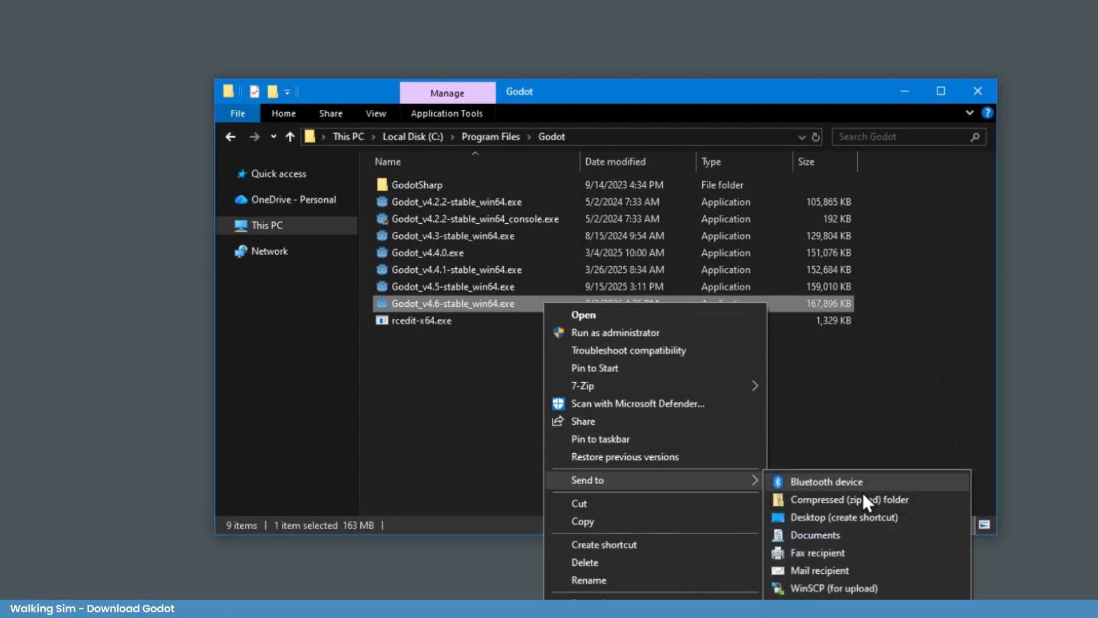
{"action": "left_click", "coordinate": [878, 517]}
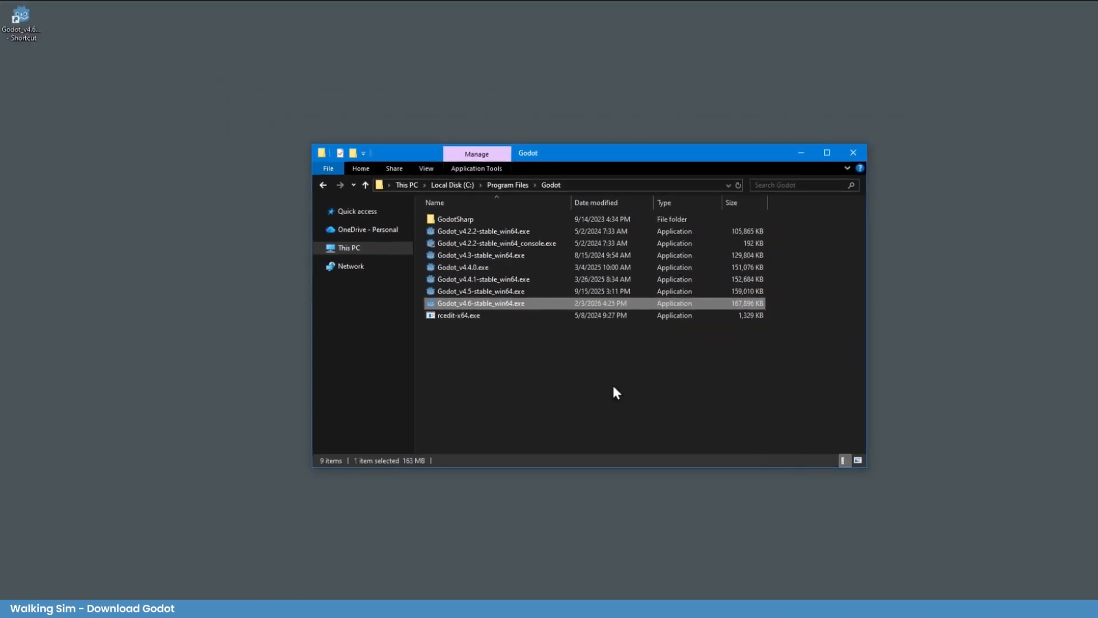
{"action": "left_click", "coordinate": [33, 40]}
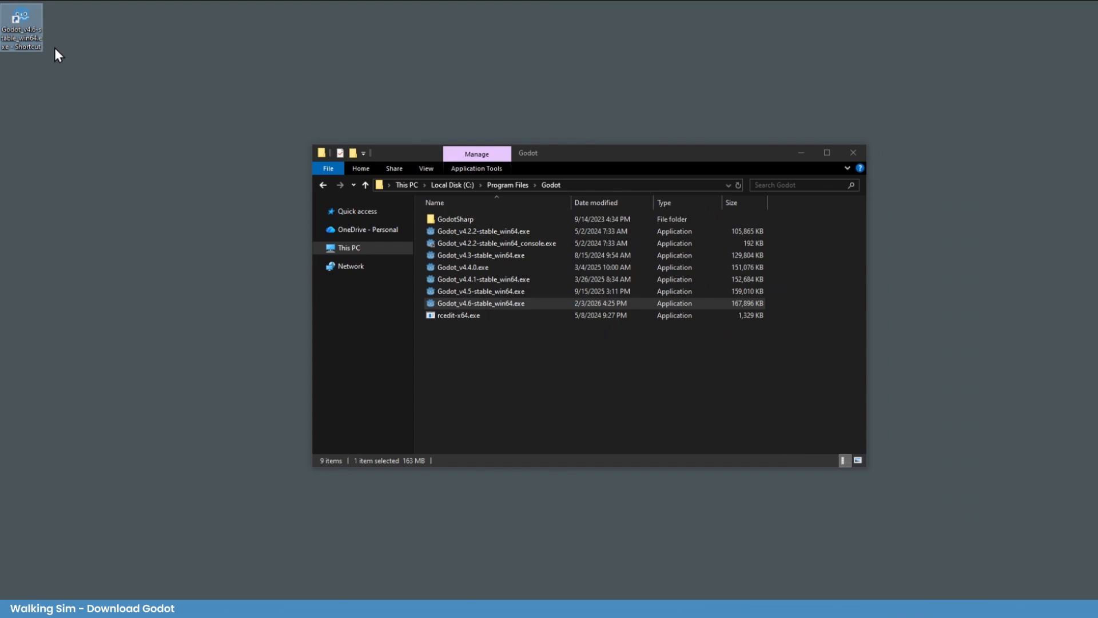
{"action": "right_click", "coordinate": [29, 44]}
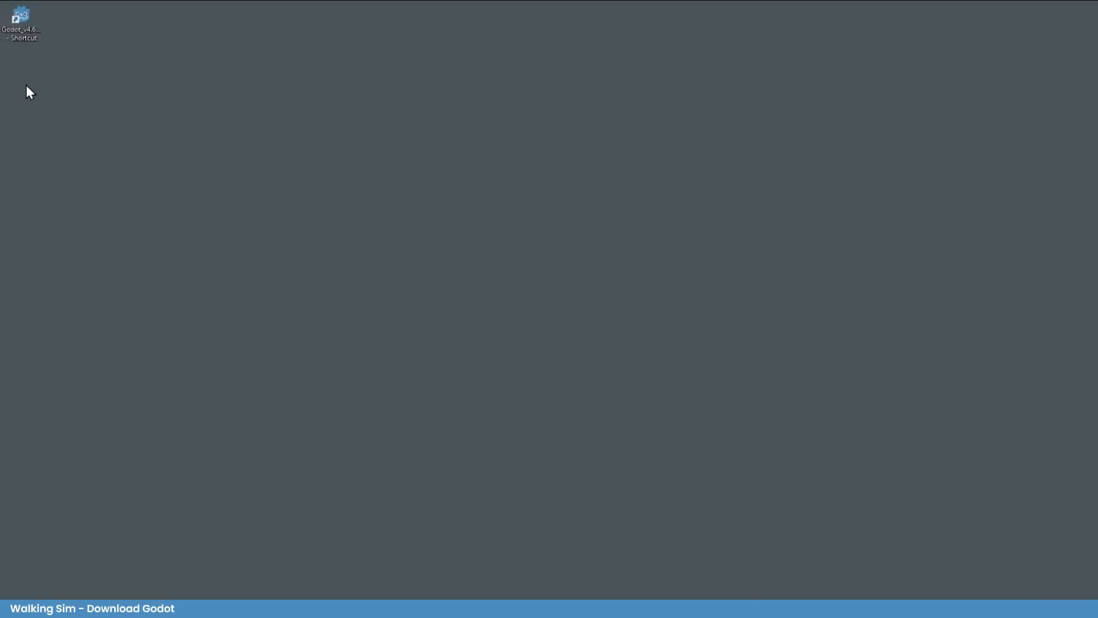
Launch Godot from its desktop shortcut to open the Project Manager
{"action": "double_click", "coordinate": [38, 40]}
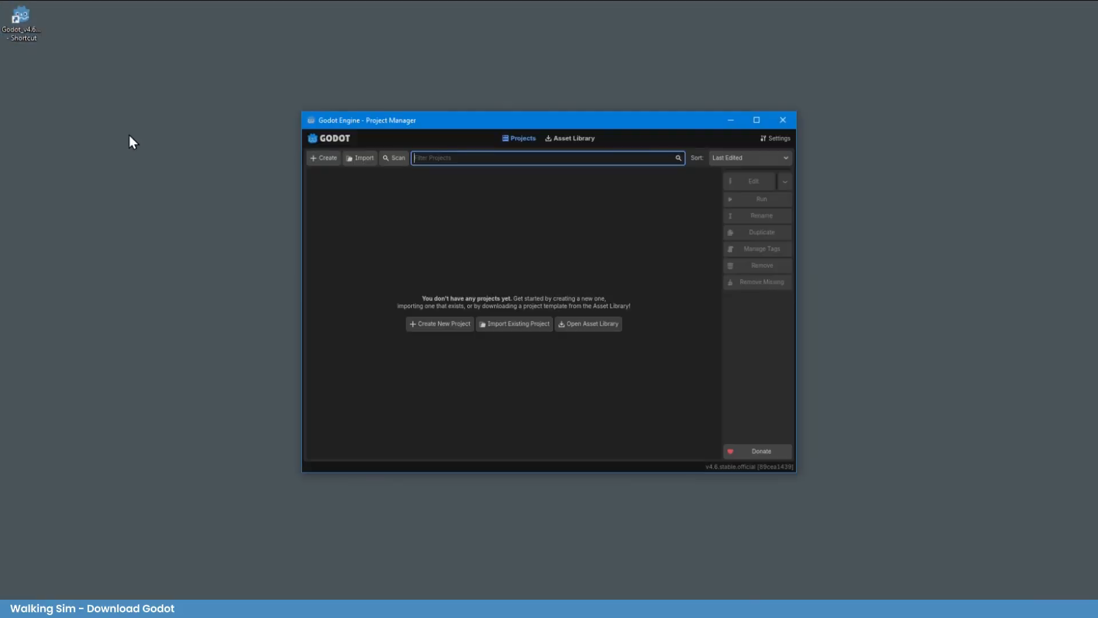
{"action": "left_click_drag", "start_coordinate": [548, 100], "coordinate": [562, 114]}
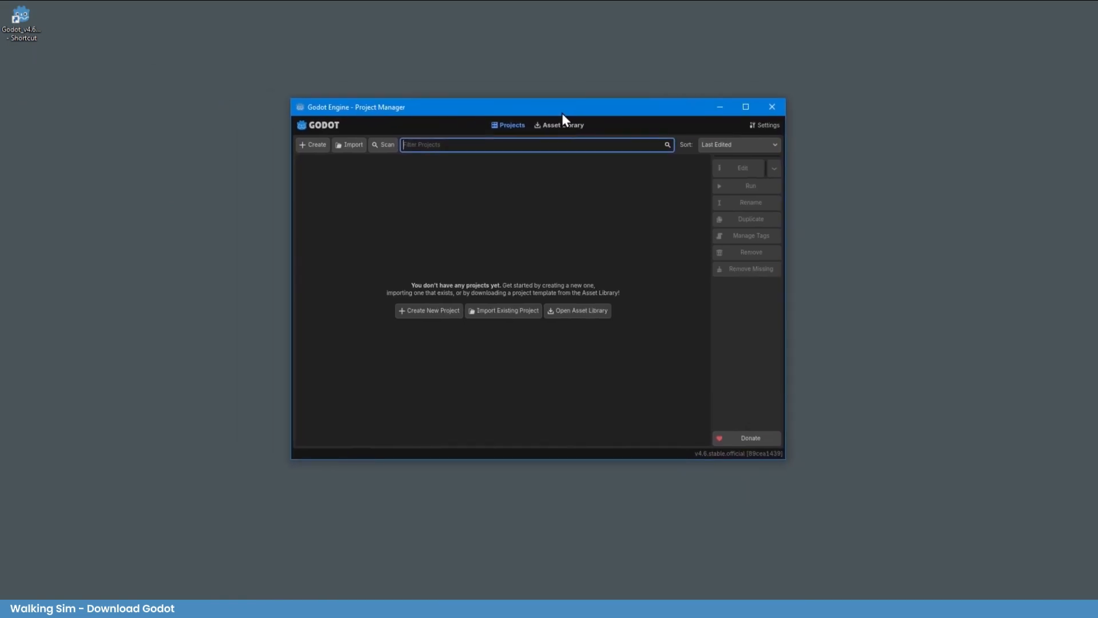
{"action": "left_click", "coordinate": [866, 219]}
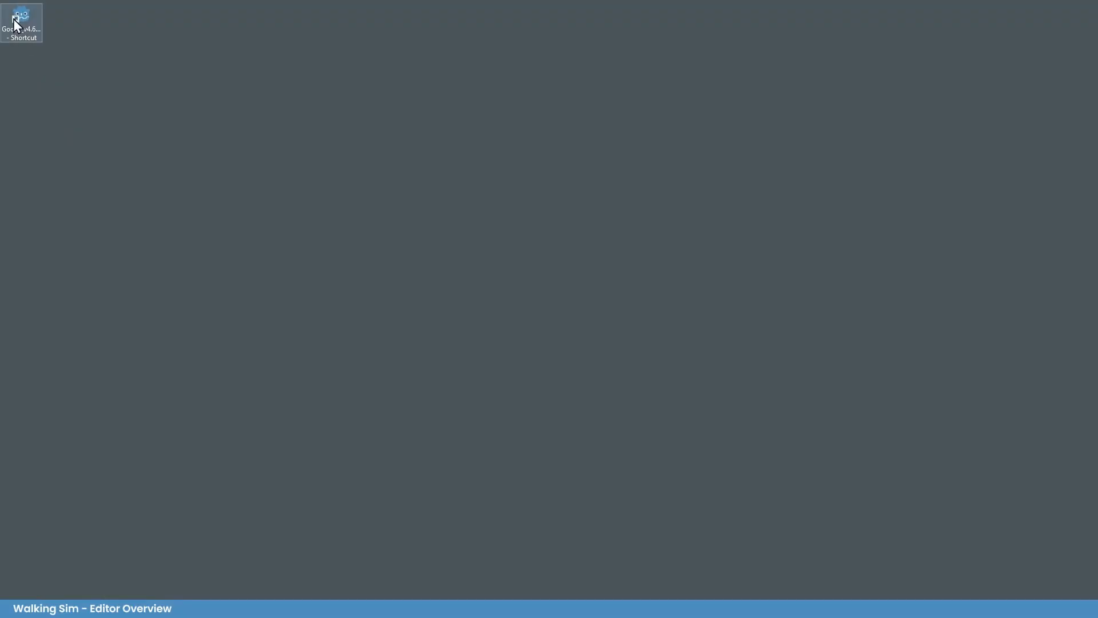
{"action": "double_click", "coordinate": [23, 36]}
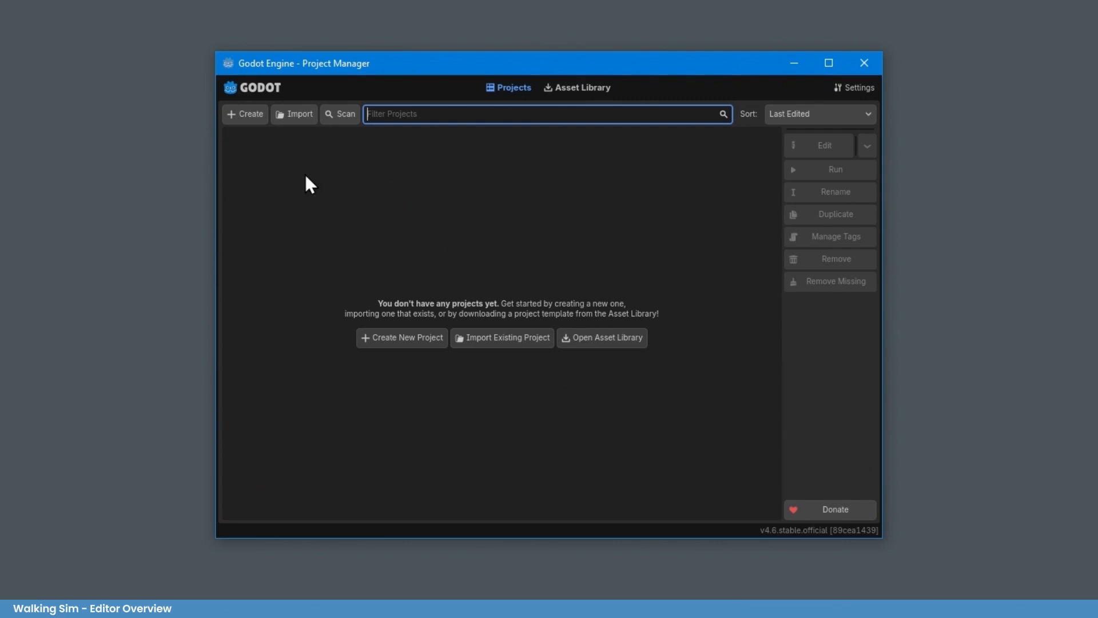
Create a new project named "Walking Sim Tut" in a new folder on the Desktop, with the Compatibility renderer and Git version control metadata
{"action": "left_click", "coordinate": [246, 118]}
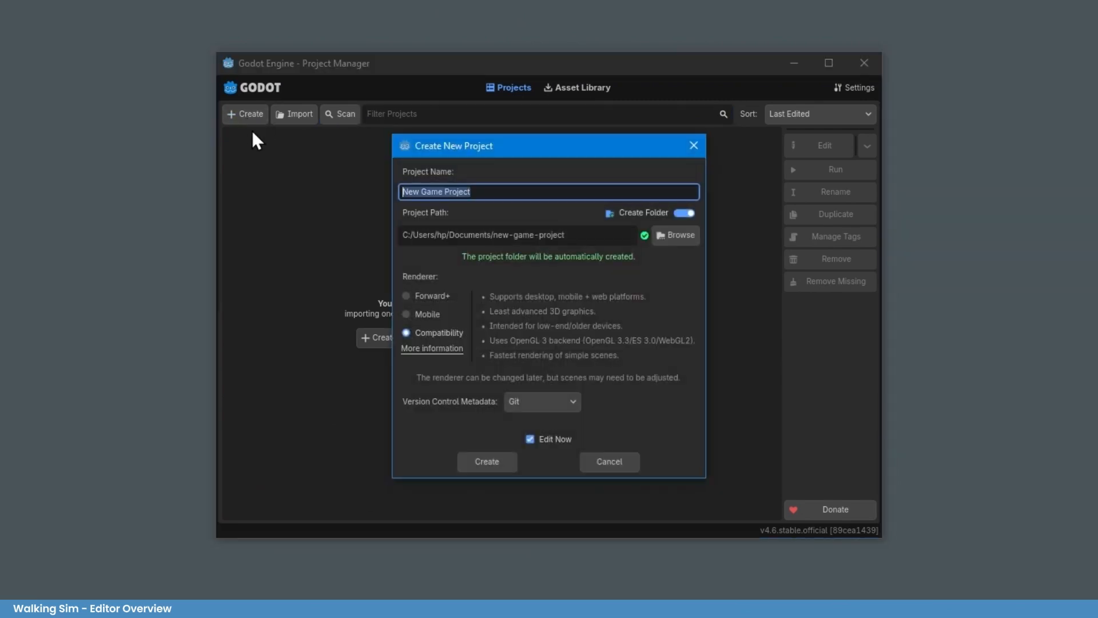
{"action": "type", "text": "Walking Sim Tut"}
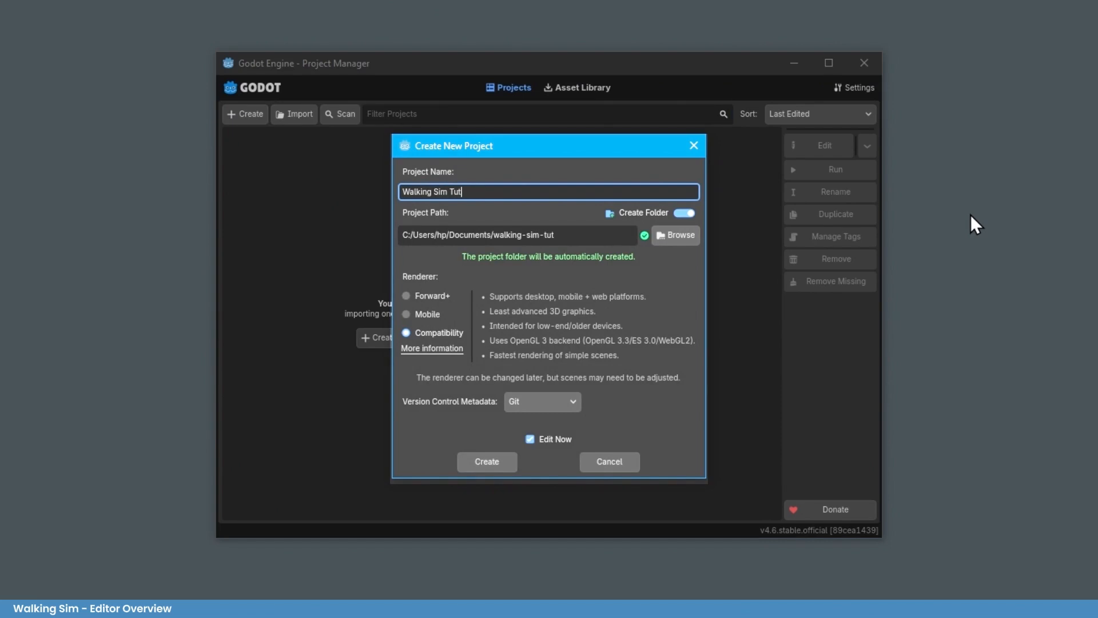
{"action": "left_click", "coordinate": [675, 235]}
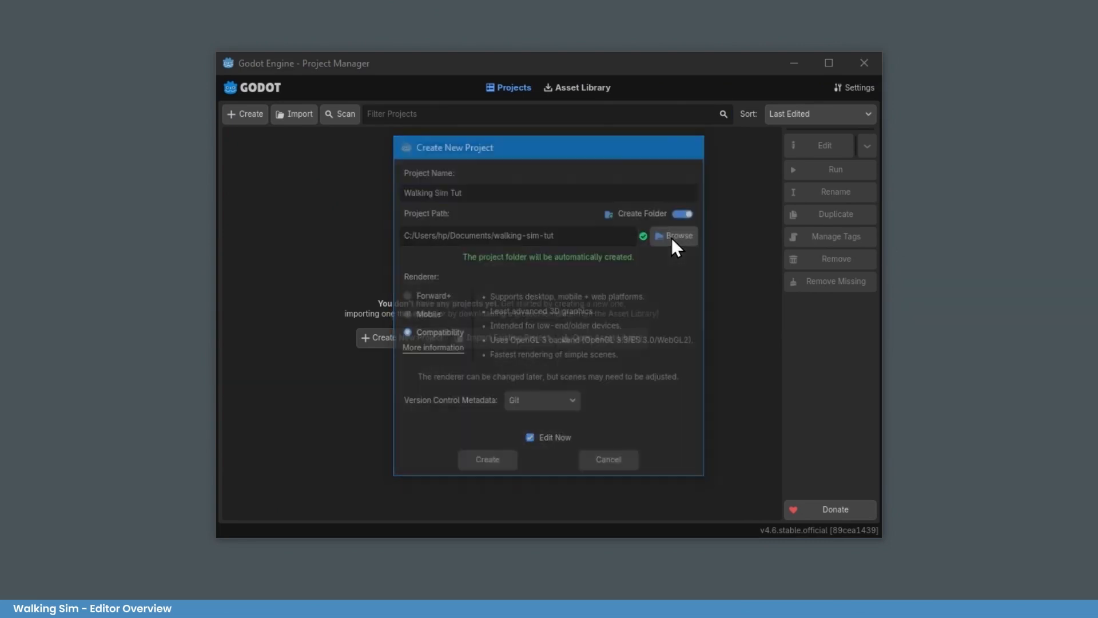
{"action": "left_click", "coordinate": [287, 130]}
{"action": "left_click", "coordinate": [286, 130]}
{"action": "double_click", "coordinate": [389, 178]}
{"action": "left_click", "coordinate": [443, 503]}
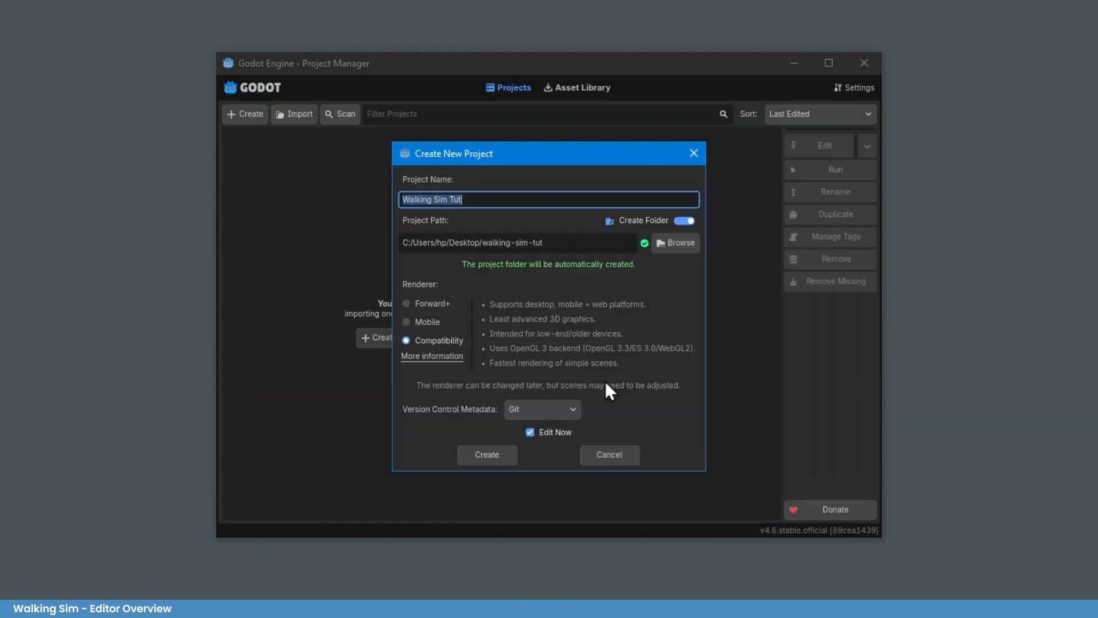
{"action": "left_click", "coordinate": [500, 456]}
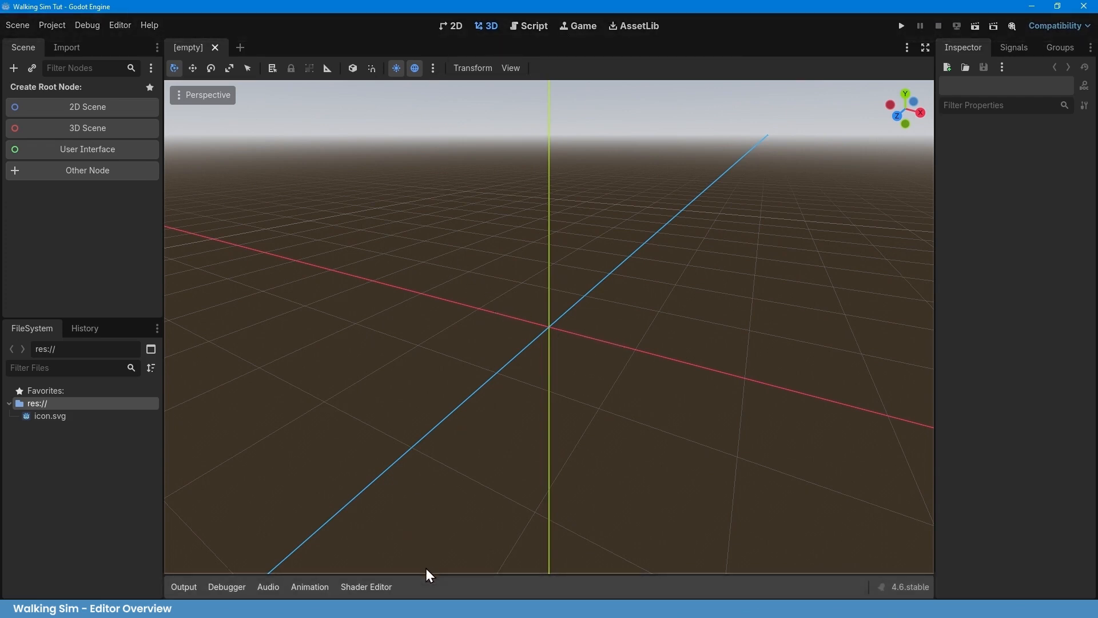
Examine the editor's output log and collapse it again
{"action": "left_click", "coordinate": [184, 587]}
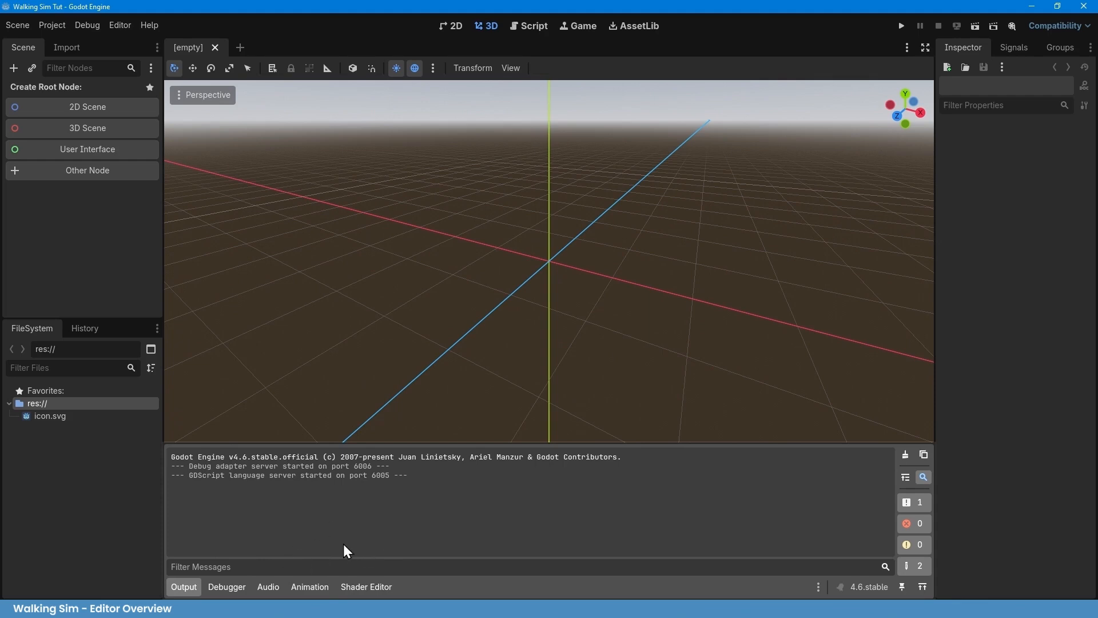
{"action": "left_click", "coordinate": [192, 586]}
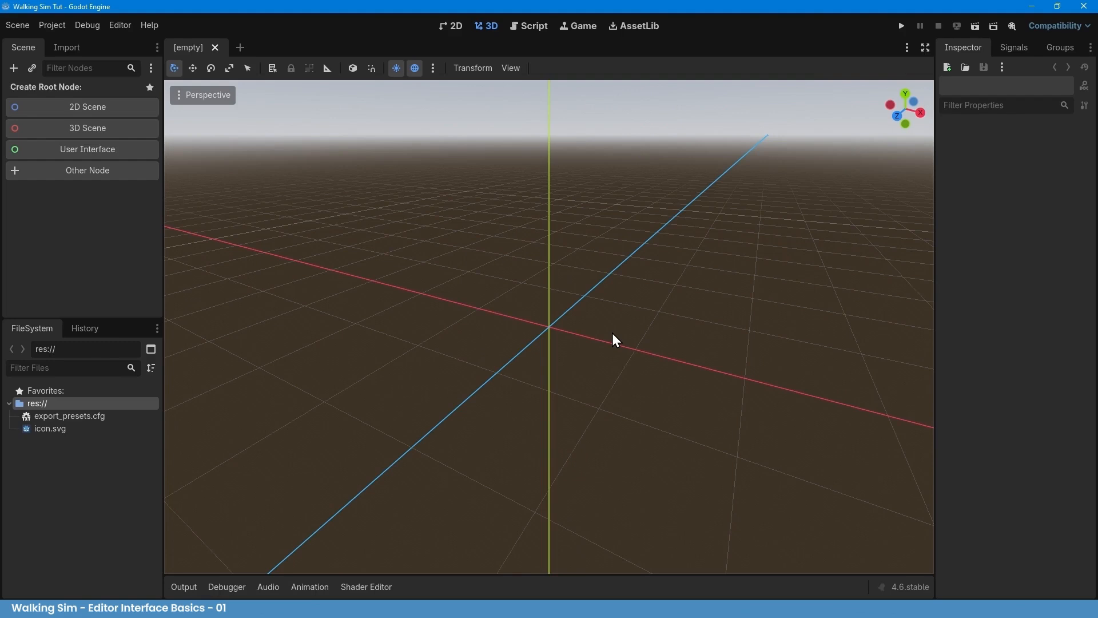
Create a 3D scene root node and rename it "Demo"
{"action": "left_click", "coordinate": [122, 128]}
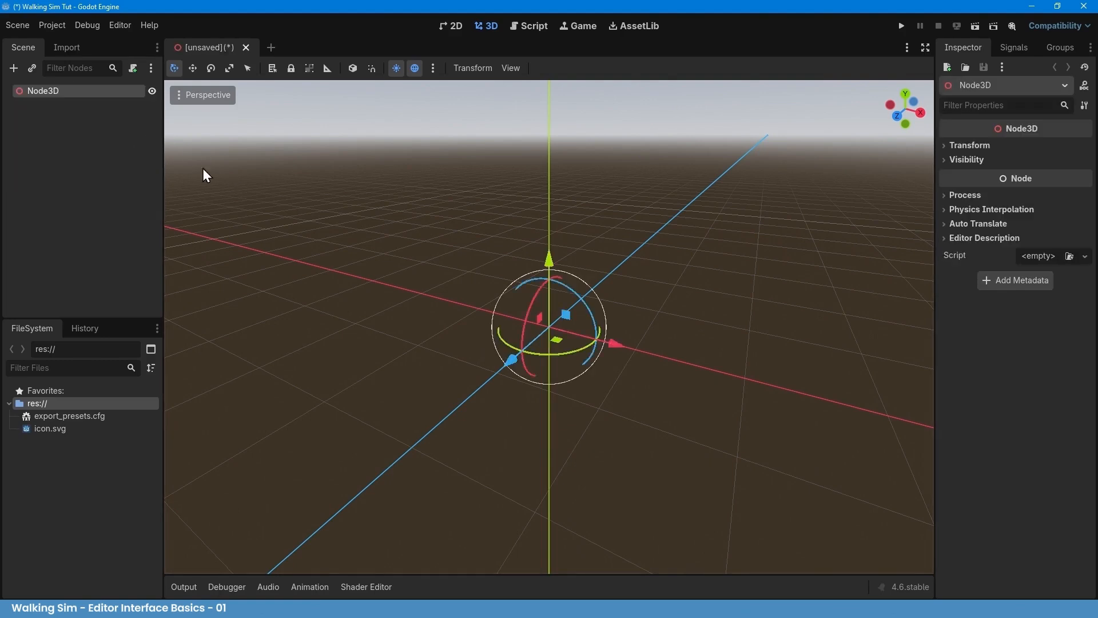
{"action": "double_click", "coordinate": [61, 92]}
{"action": "type", "text": "Demo"}
{"action": "key", "text": "Return"}
{"action": "right_click", "coordinate": [61, 92]}
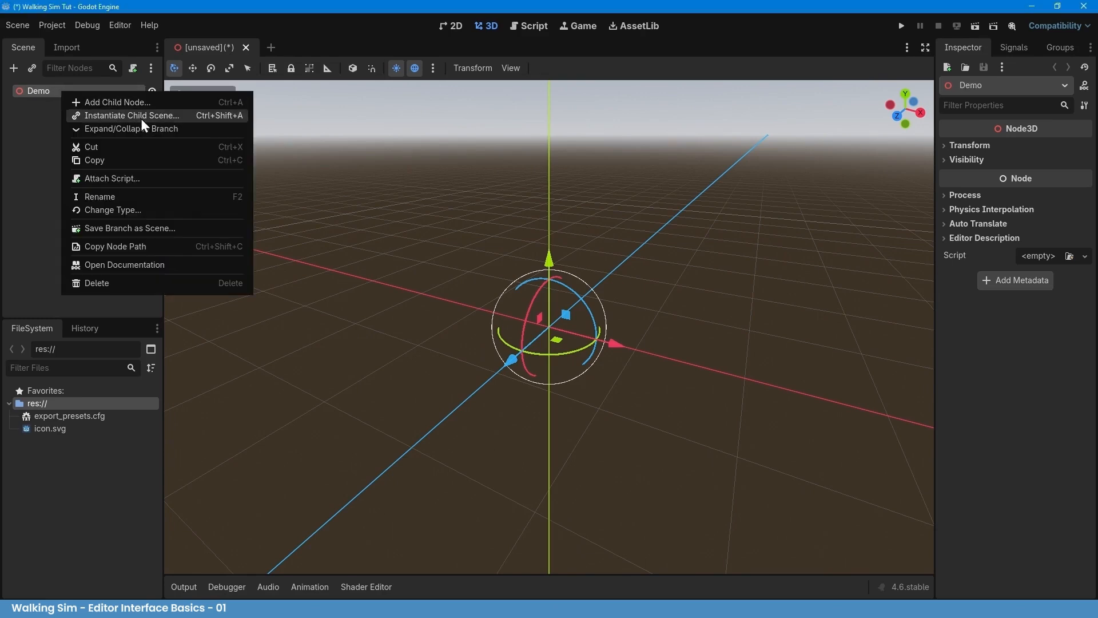
{"action": "left_click", "coordinate": [324, 193]}
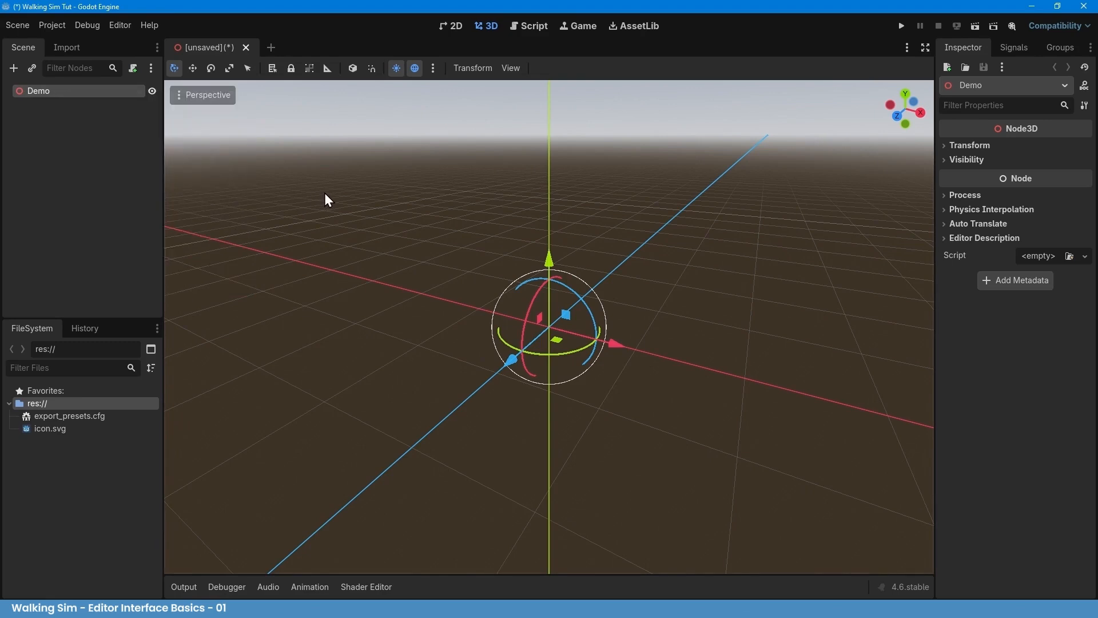
Save the scene as demo.tscn in res:// and select the saved file in the project files
{"action": "key", "text": "ctrl+s"}
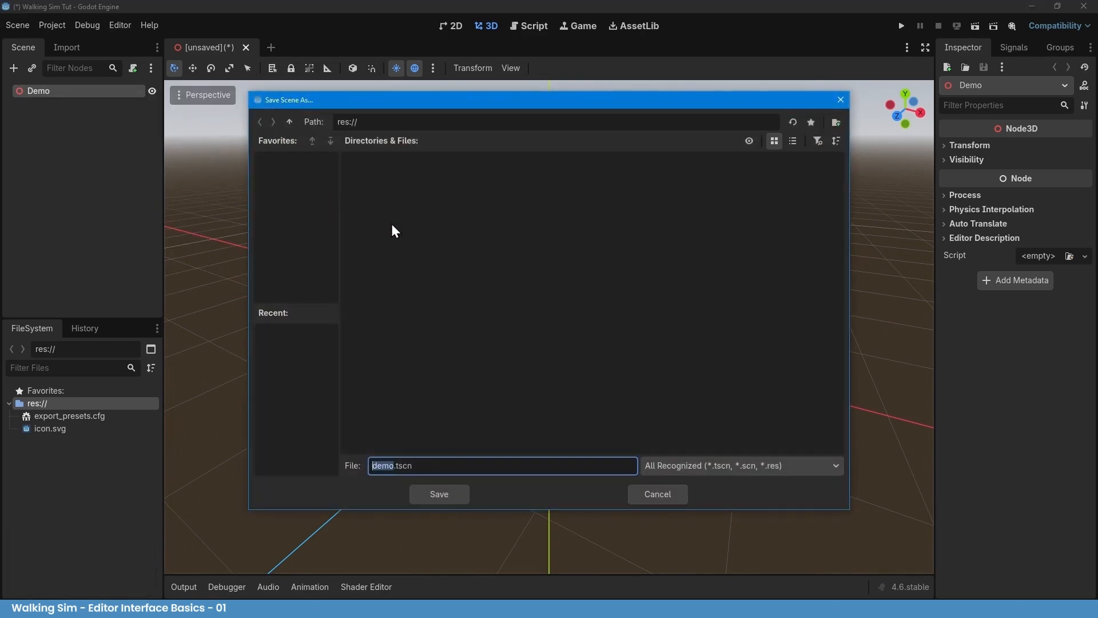
{"action": "left_click", "coordinate": [461, 501]}
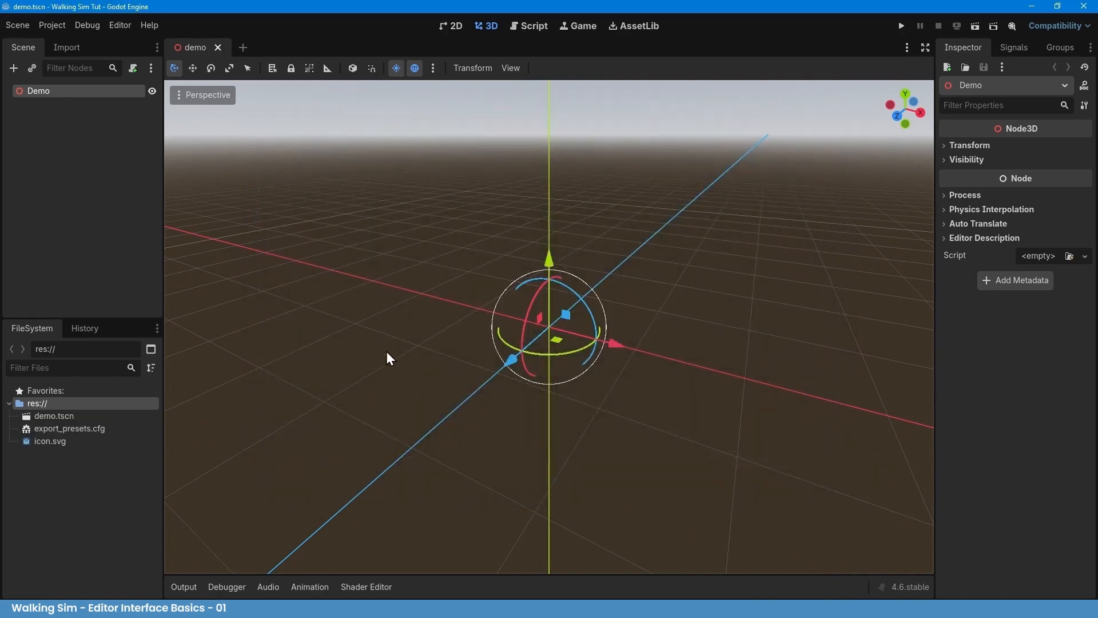
{"action": "left_click", "coordinate": [77, 417]}
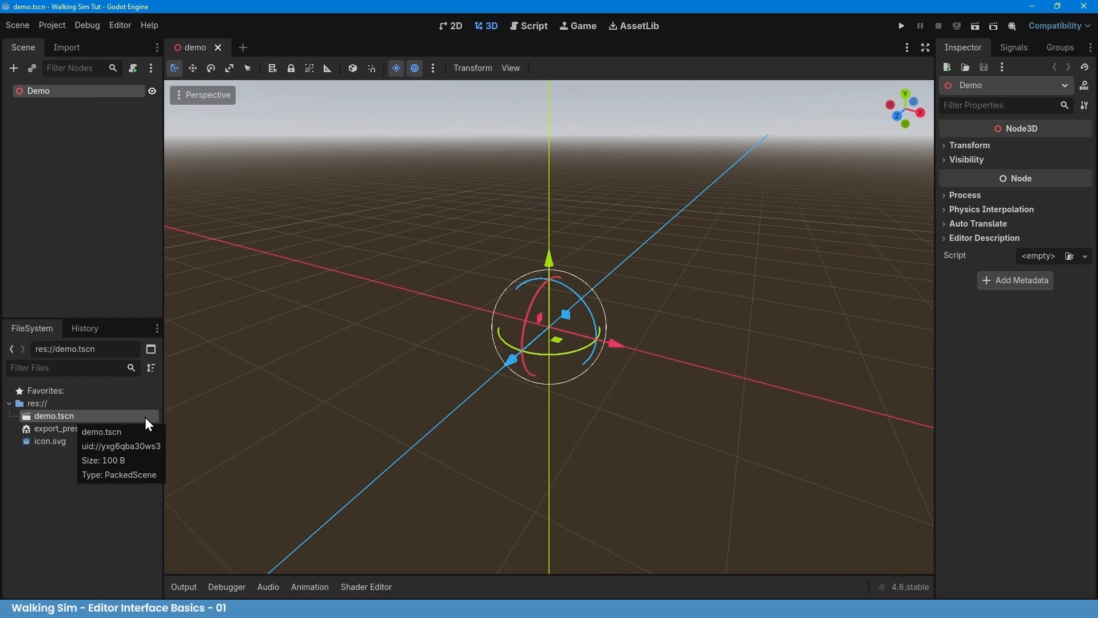
Add a StaticBody3D node as a child of the Demo root node
{"action": "left_click", "coordinate": [301, 366]}
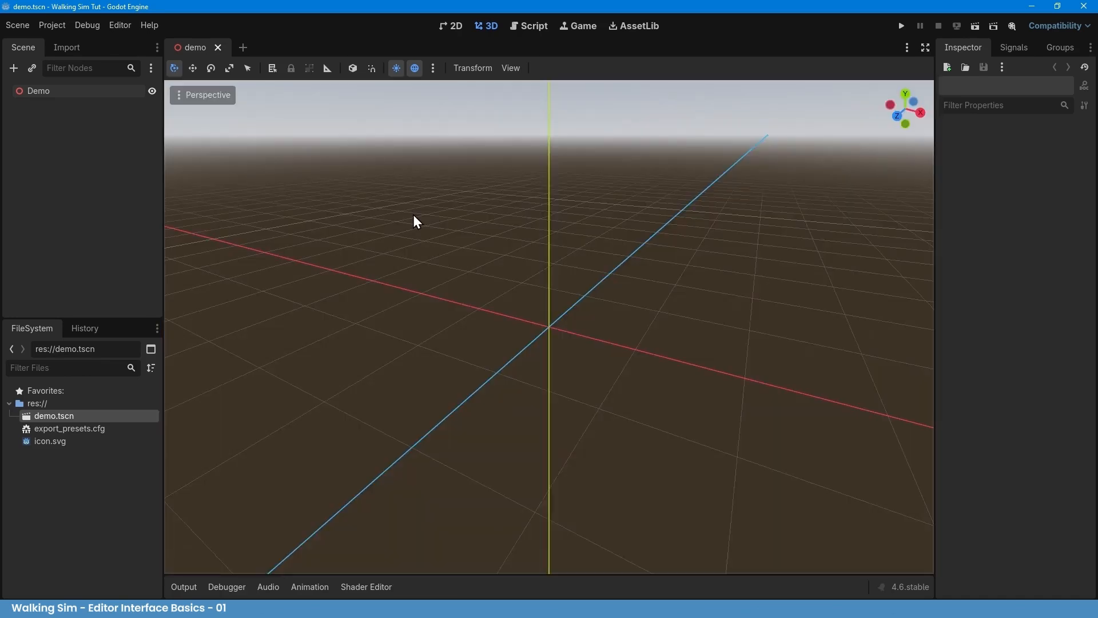
{"action": "left_click", "coordinate": [69, 93]}
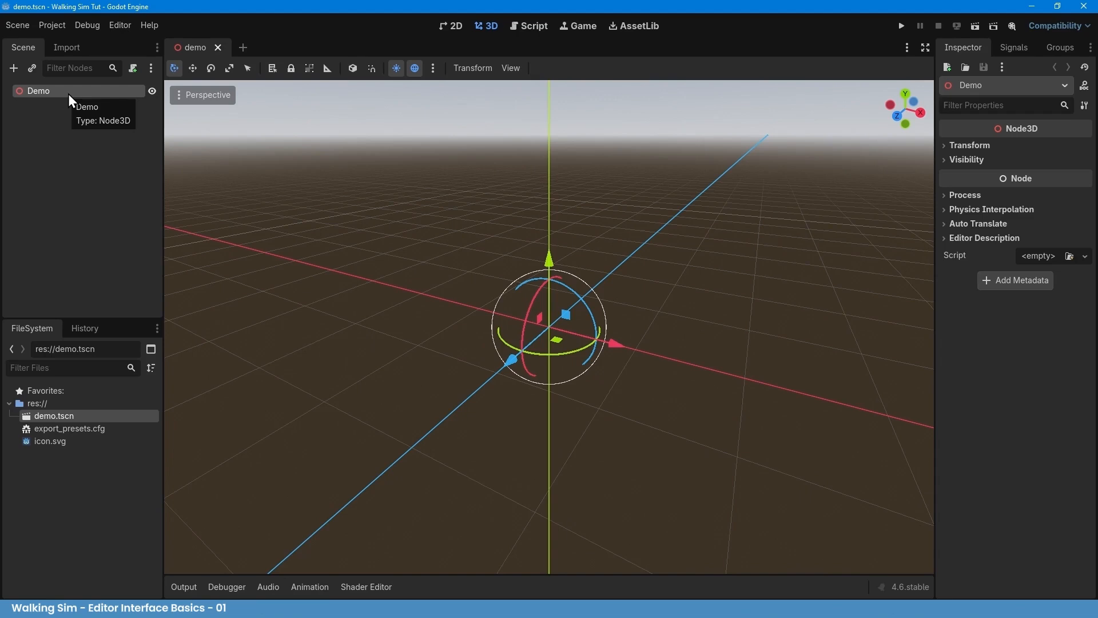
{"action": "right_click", "coordinate": [68, 94]}
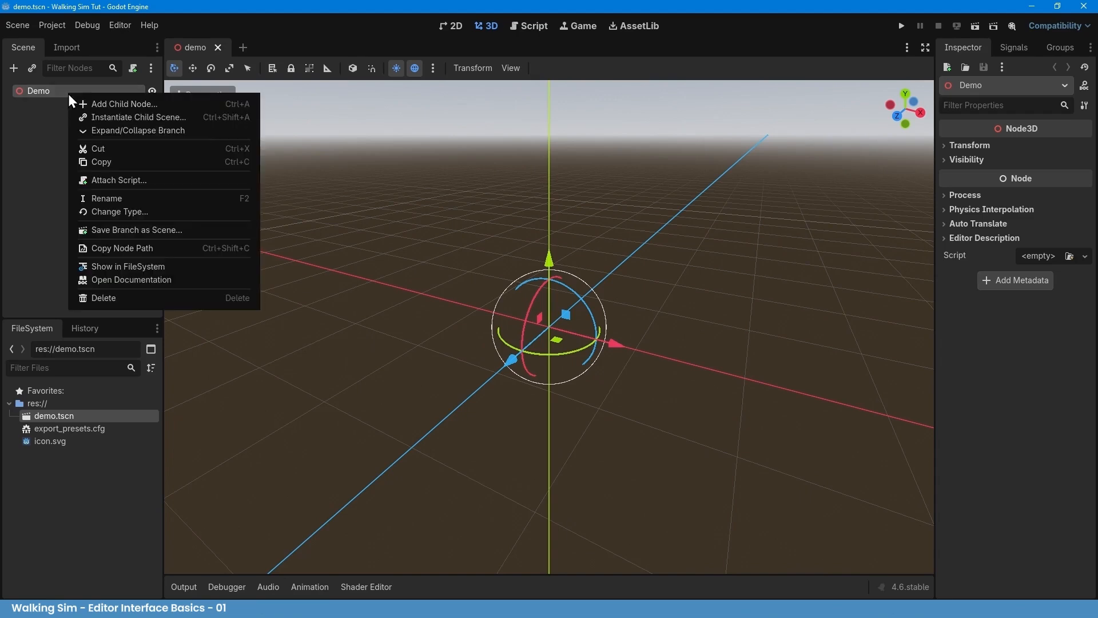
{"action": "left_click", "coordinate": [143, 103]}
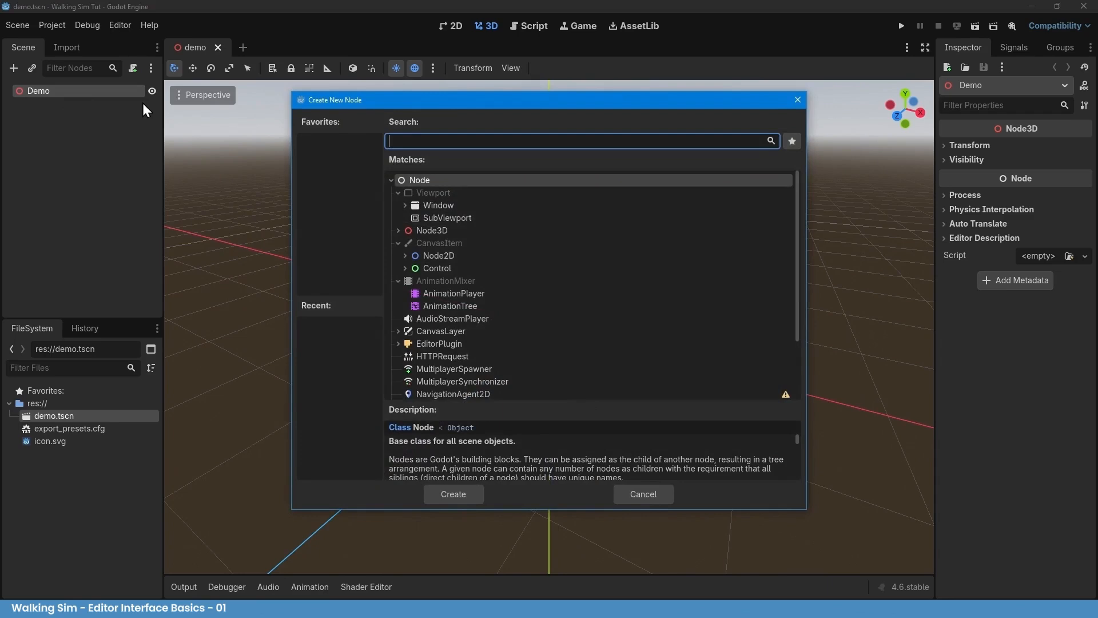
{"action": "type", "text": "stat"}
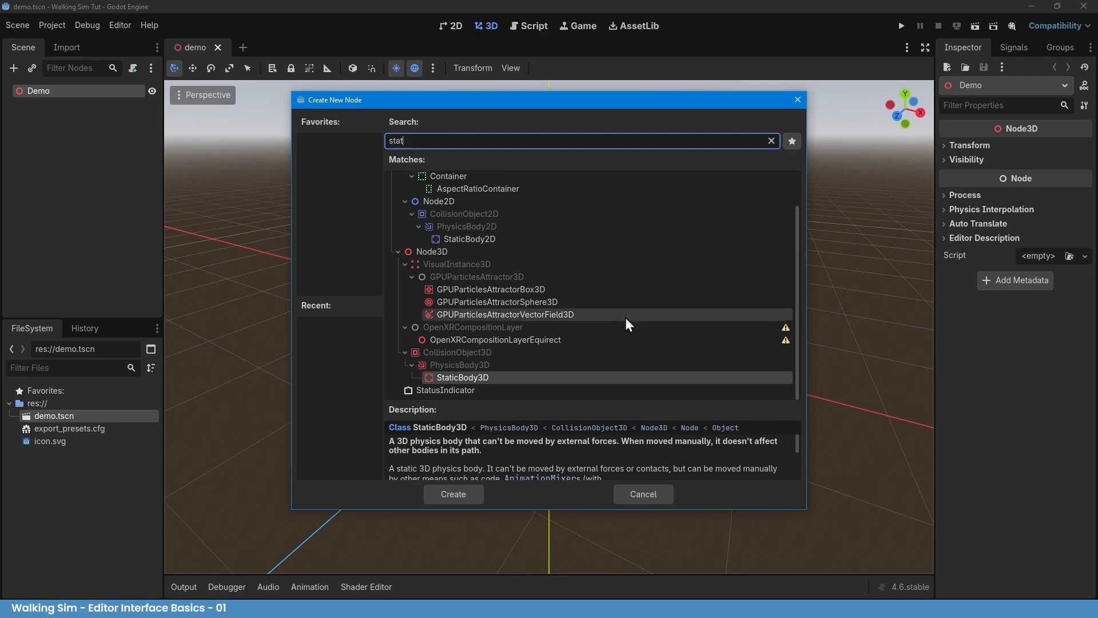
{"action": "left_click", "coordinate": [472, 376]}
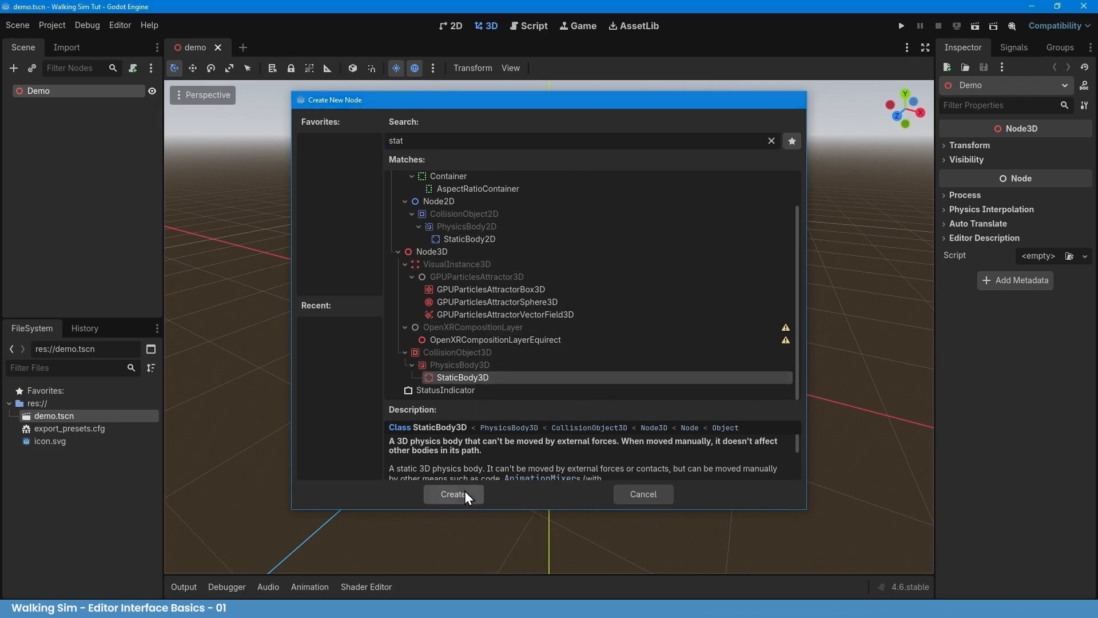
{"action": "left_click", "coordinate": [464, 494]}
Add a MeshInstance3D child to the StaticBody3D and assign a new BoxMesh as its mesh
{"action": "right_click", "coordinate": [109, 103]}
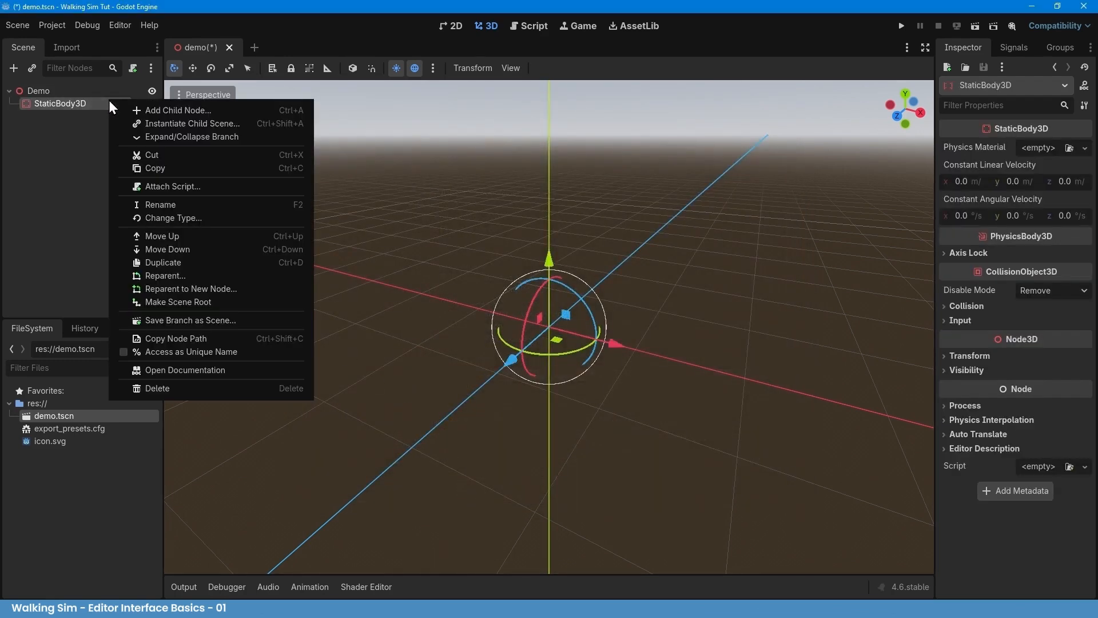
{"action": "left_click", "coordinate": [172, 111]}
{"action": "type", "text": "mes"}
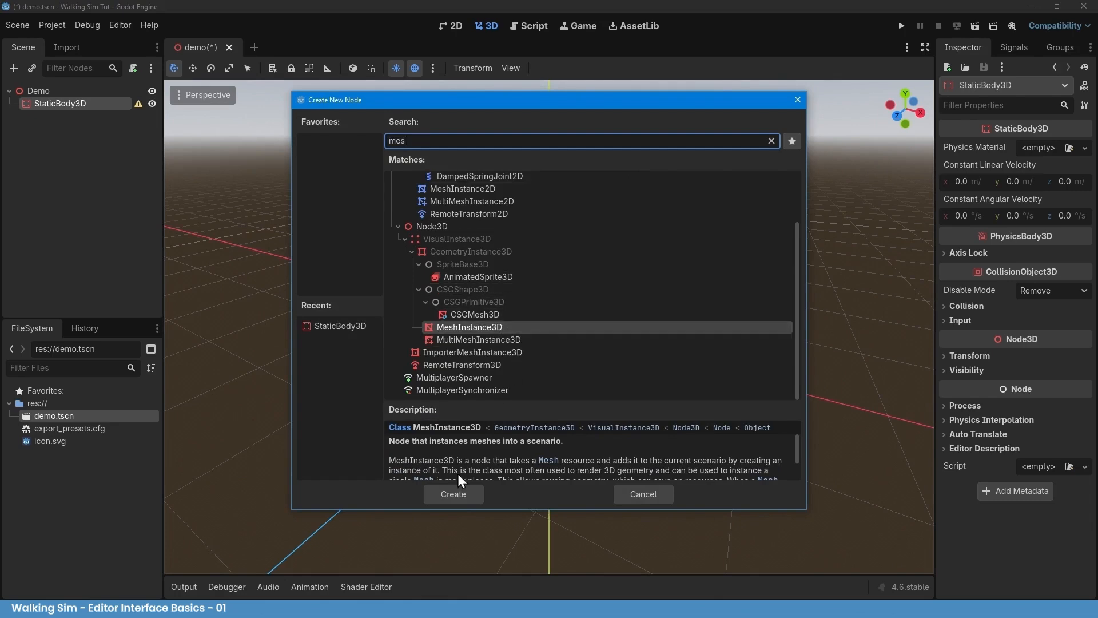
{"action": "left_click", "coordinate": [442, 498]}
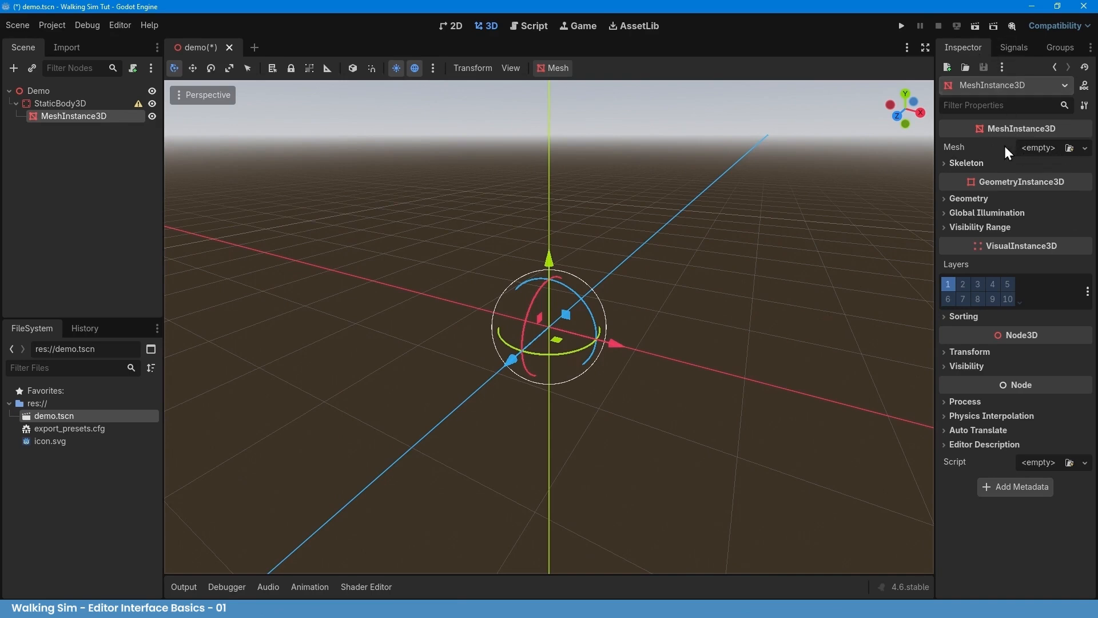
{"action": "left_click", "coordinate": [1085, 148]}
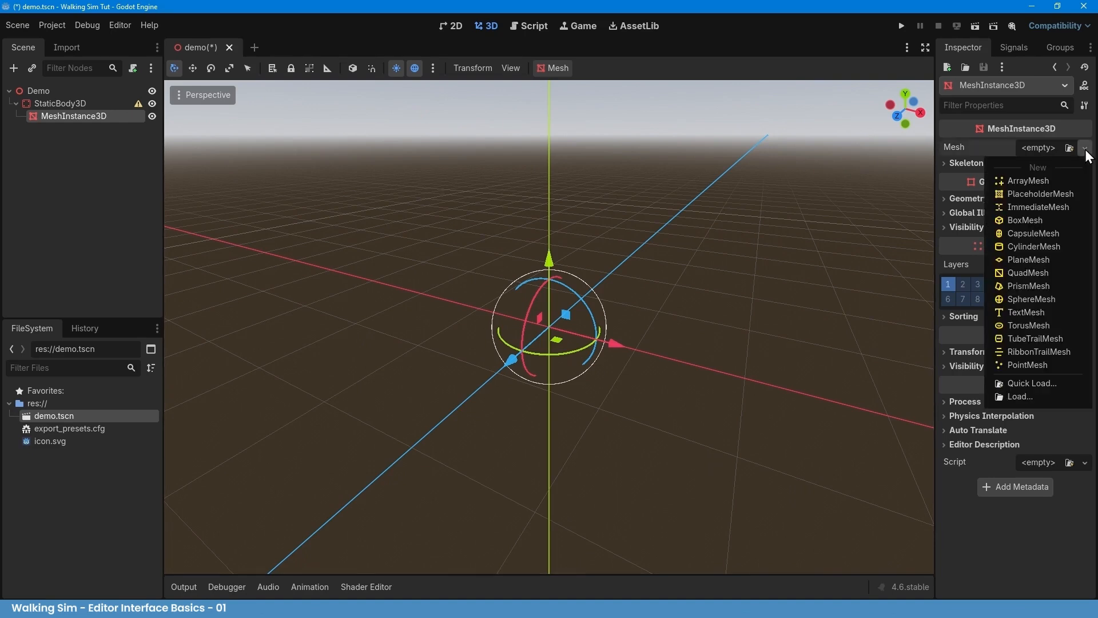
{"action": "left_click", "coordinate": [1046, 221]}
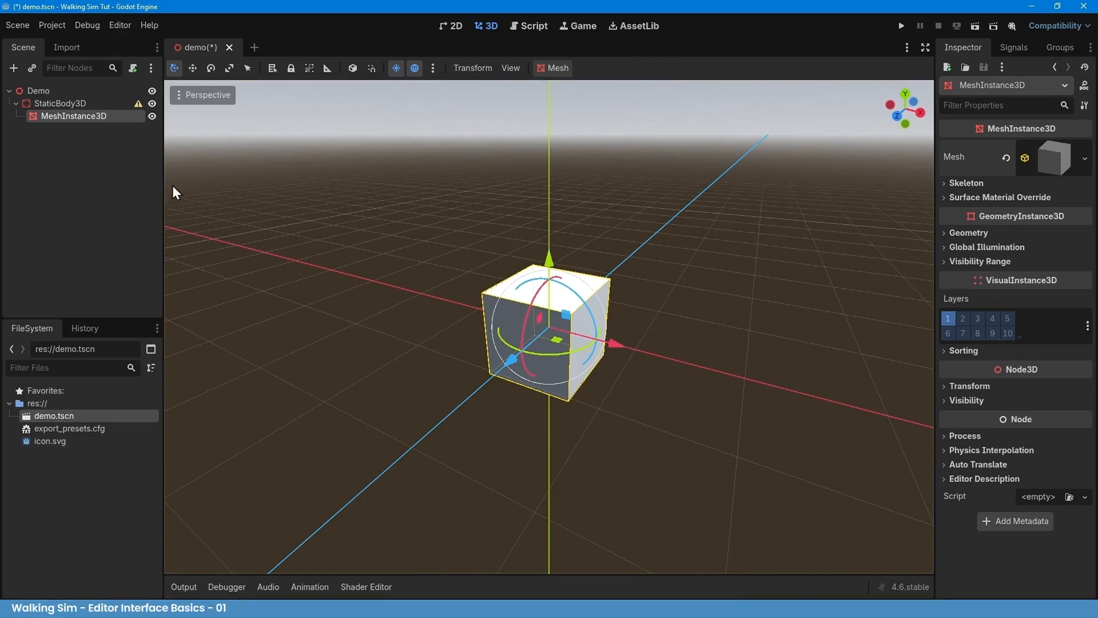
{"action": "left_click", "coordinate": [90, 104]}
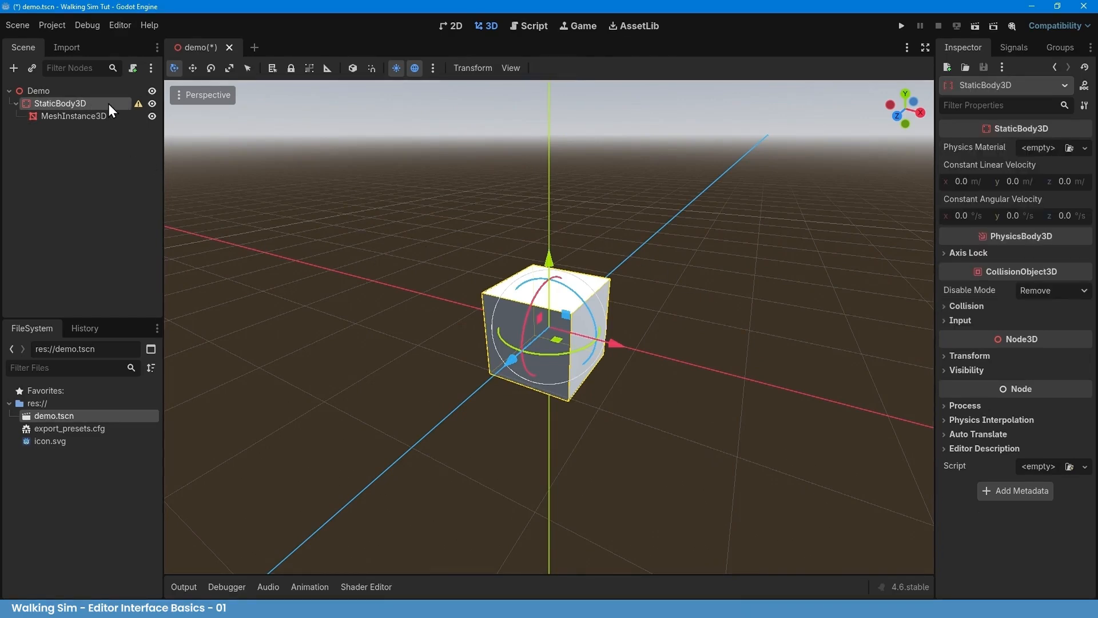
{"action": "right_click", "coordinate": [108, 104]}
{"action": "left_click", "coordinate": [174, 113]}
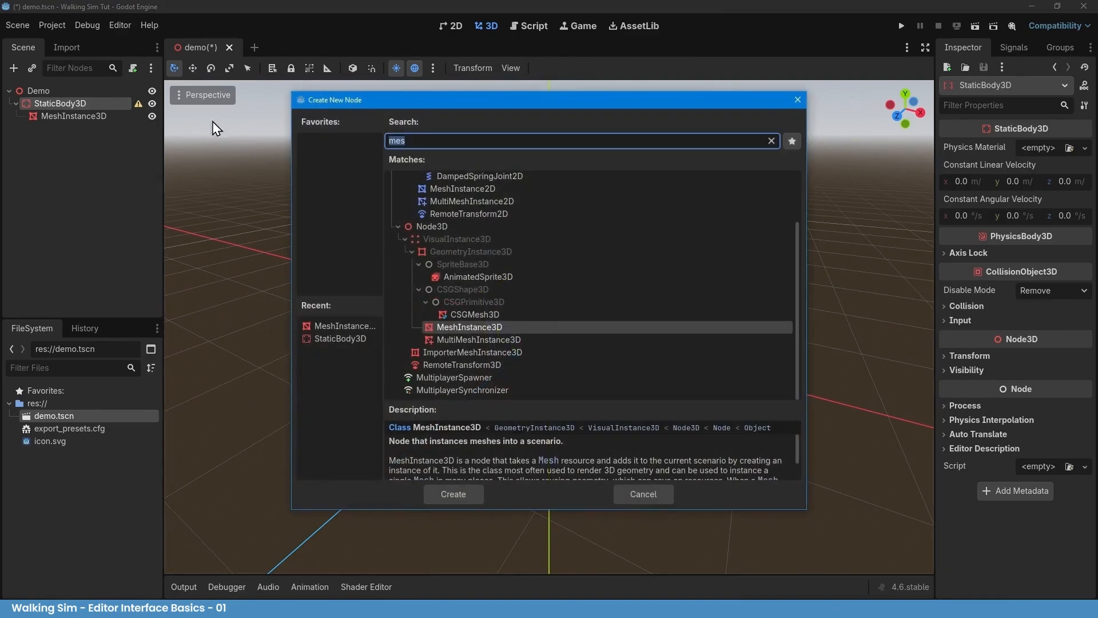
{"action": "key", "text": "ctrl+a"}
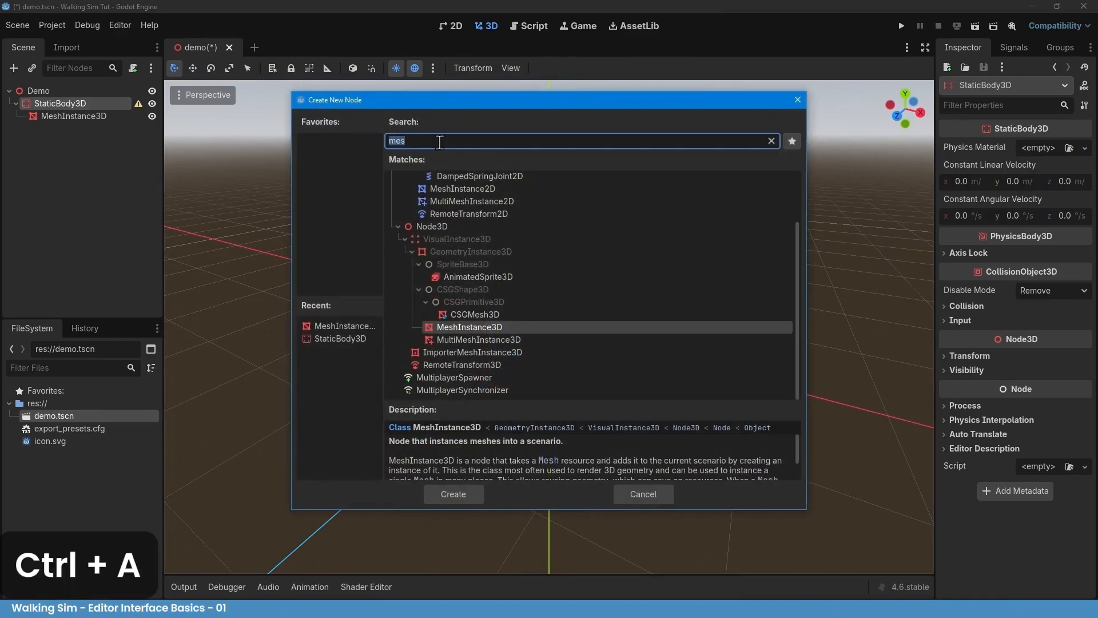
{"action": "left_click", "coordinate": [797, 100]}
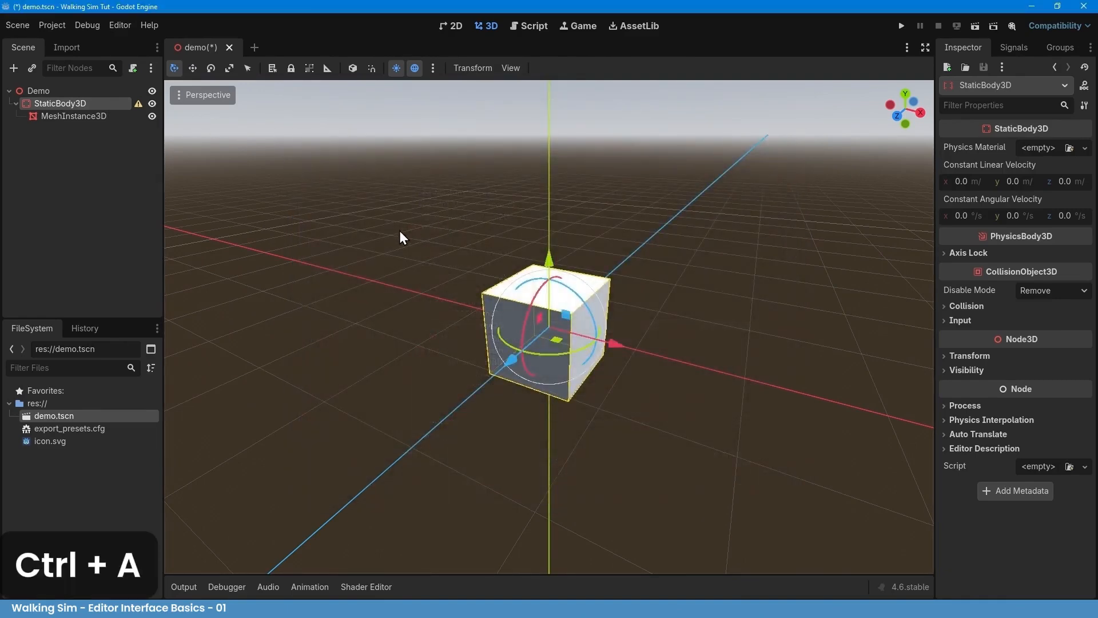
Add a CollisionShape3D child to the StaticBody3D and assign a new BoxShape3D as its shape
{"action": "key", "text": "ctrl+a"}
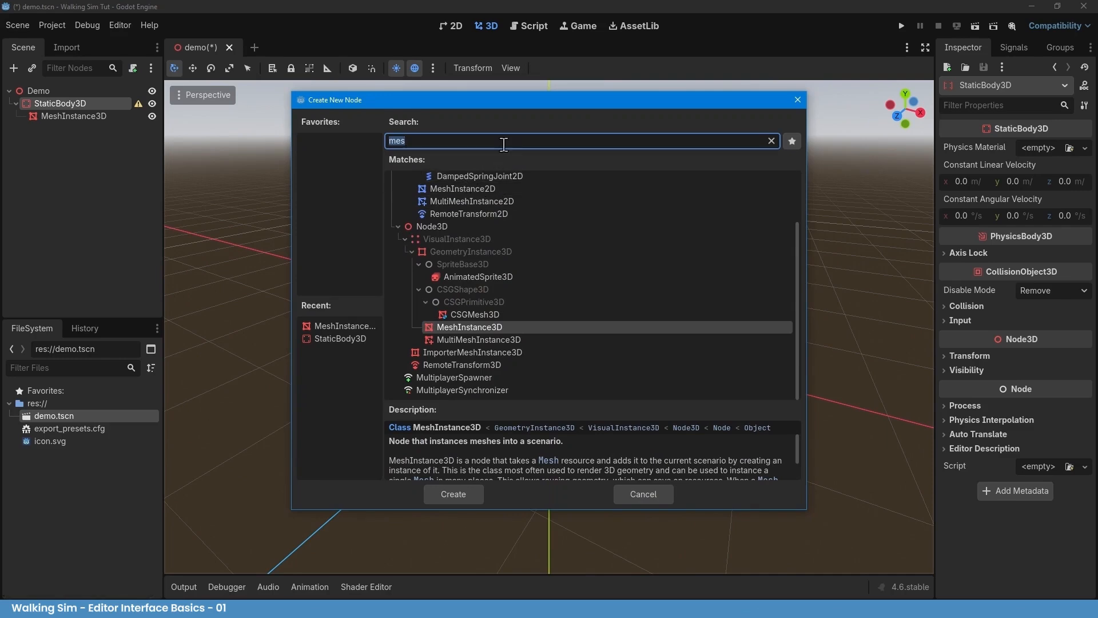
{"action": "type", "text": "coll"}
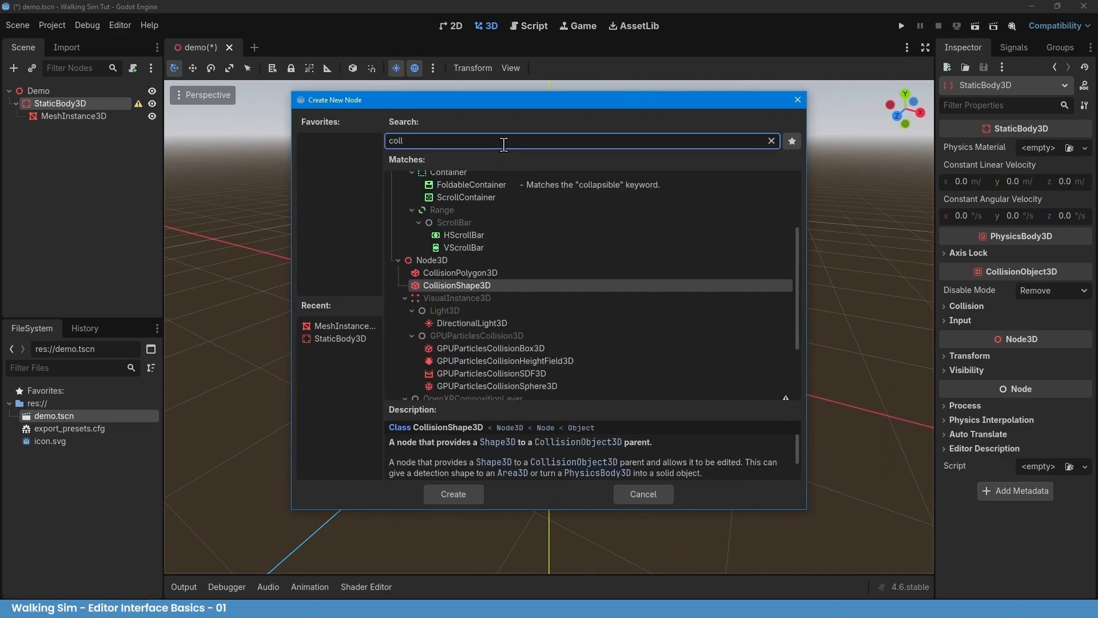
{"action": "left_click", "coordinate": [476, 498]}
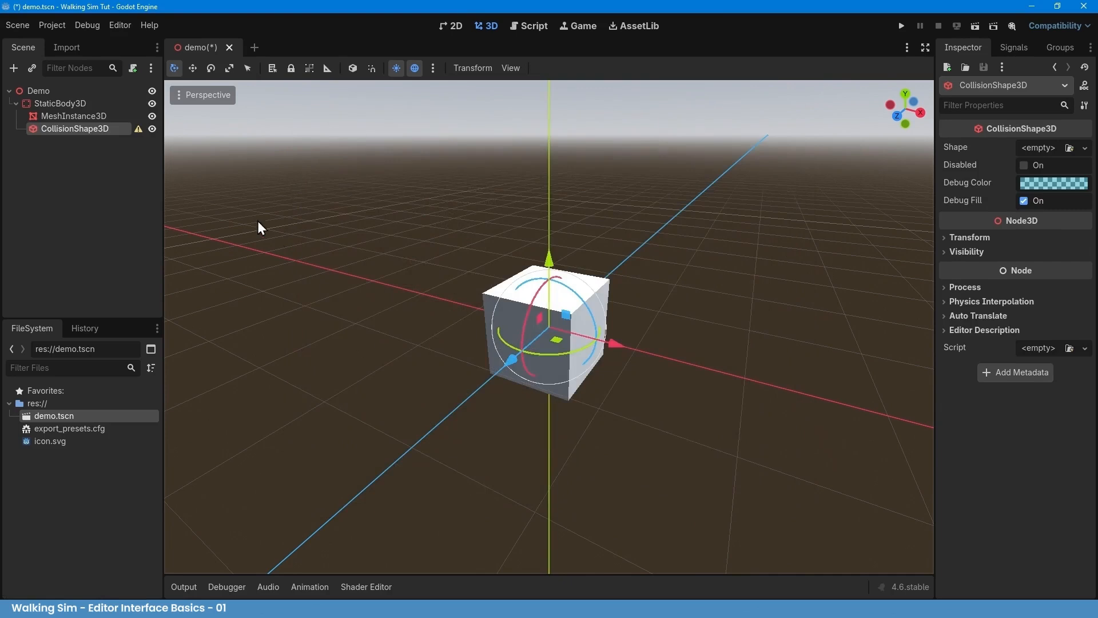
{"action": "left_click", "coordinate": [1085, 148]}
{"action": "left_click", "coordinate": [1028, 208]}
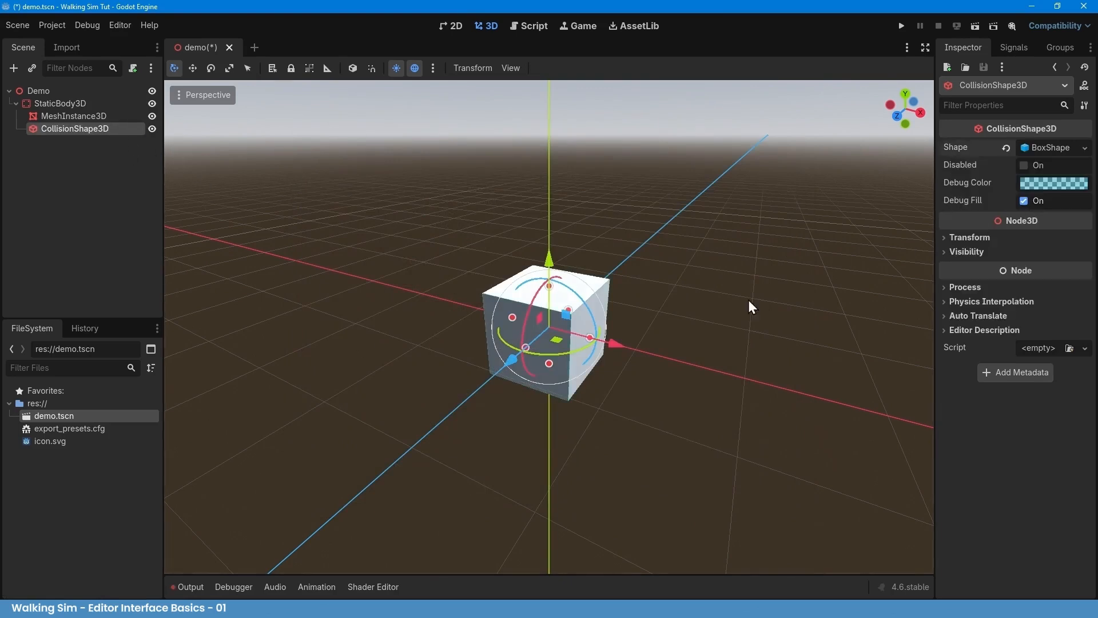
Rename the StaticBody3D node as TheBox
{"action": "scroll", "coordinate": [627, 368], "scroll_direction": "up", "scroll_amount": 4}
{"action": "scroll", "coordinate": [627, 369], "scroll_direction": "down", "scroll_amount": 3}
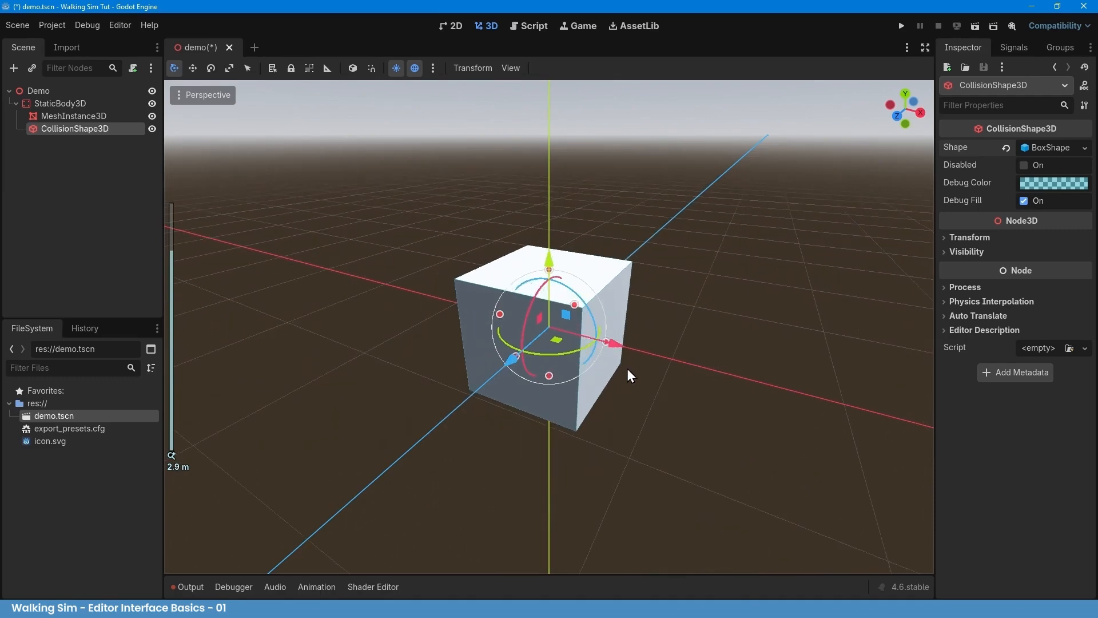
{"action": "double_click", "coordinate": [75, 103]}
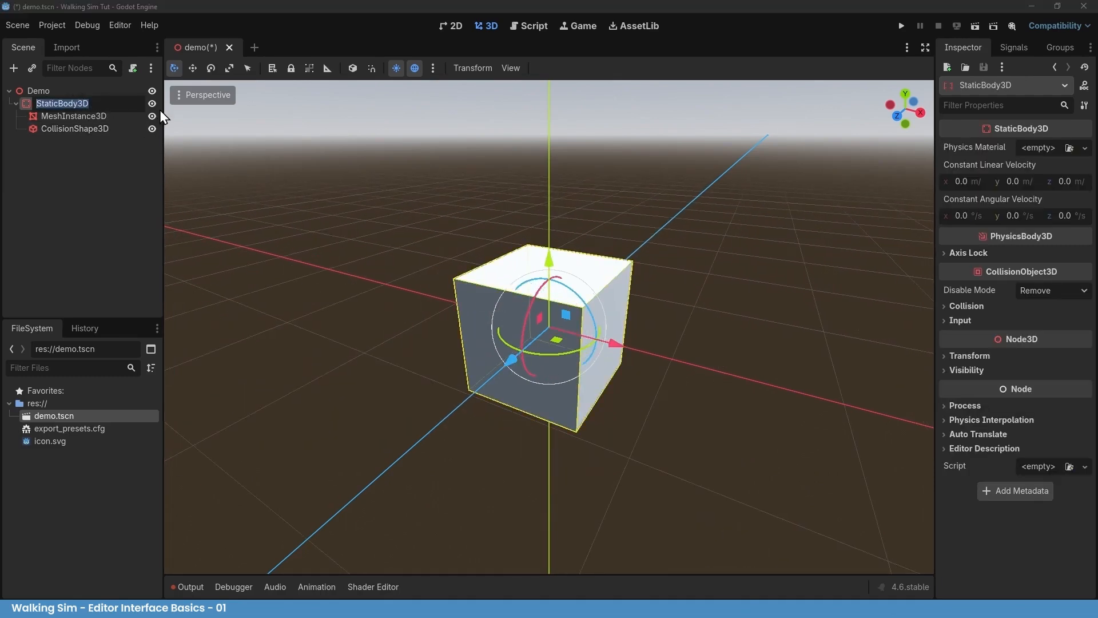
{"action": "type", "text": "TheBox"}
{"action": "key", "text": "Return"}
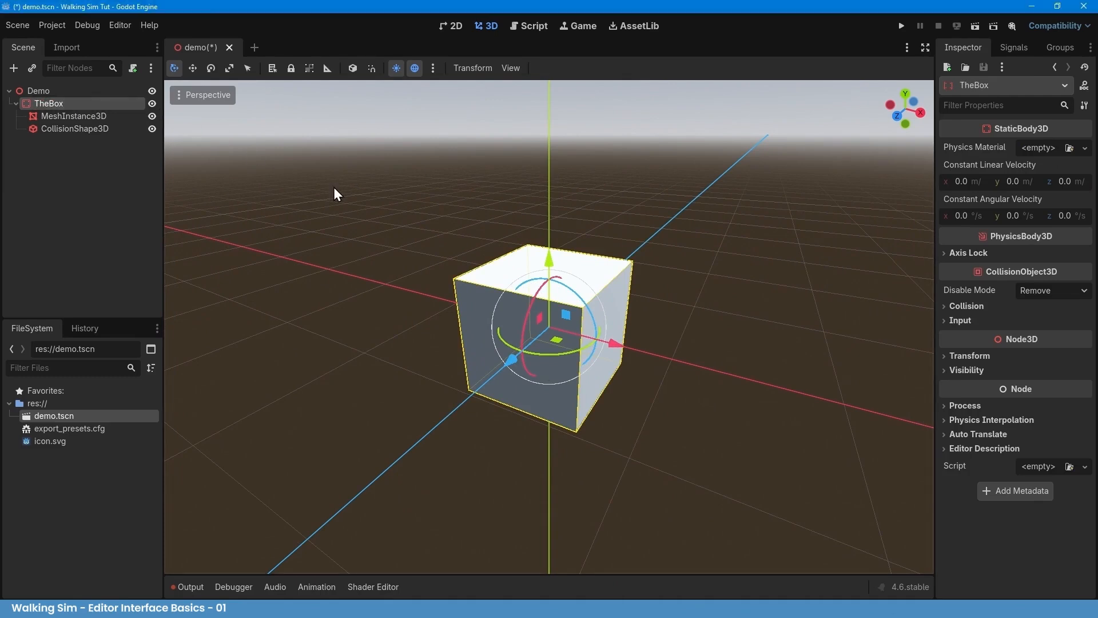
{"action": "right_click", "coordinate": [115, 105]}
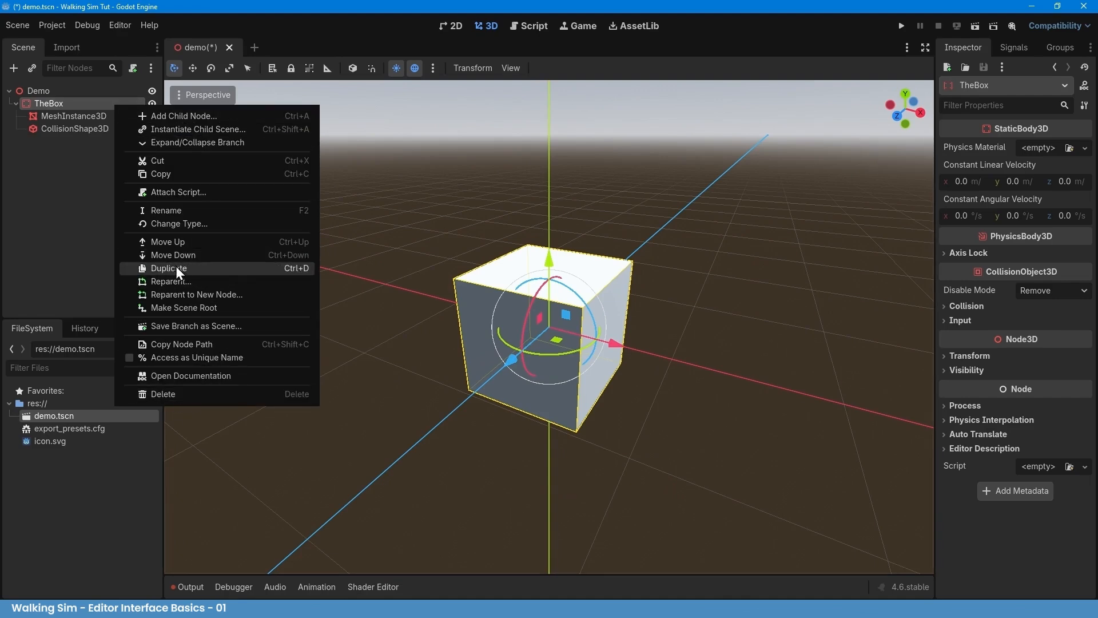
{"action": "left_click", "coordinate": [392, 170]}
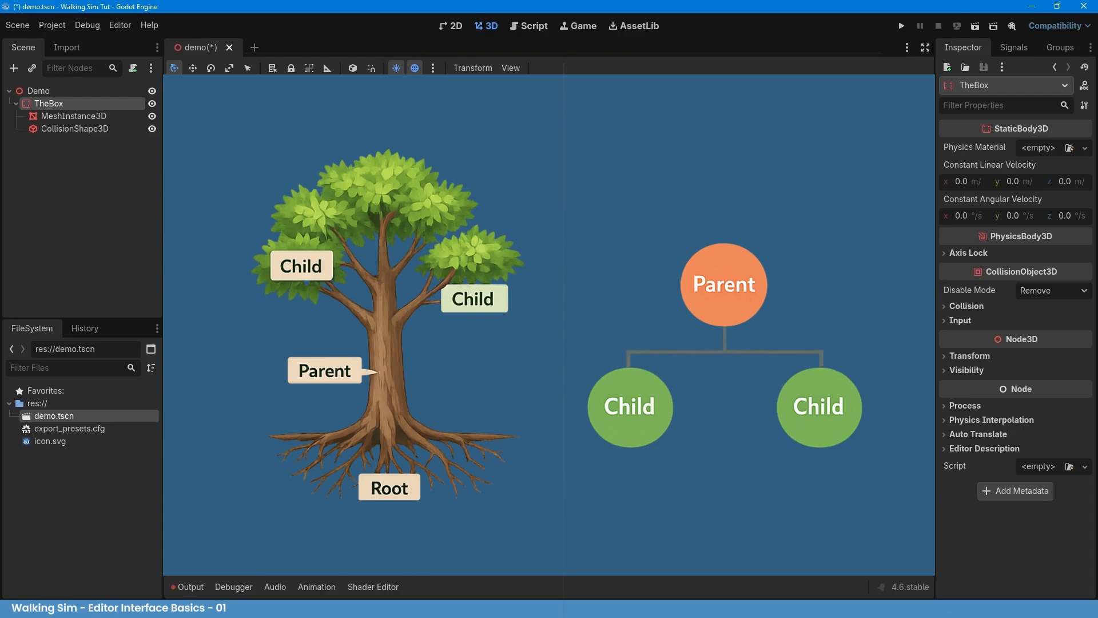
{"action": "left_click", "coordinate": [115, 90]}
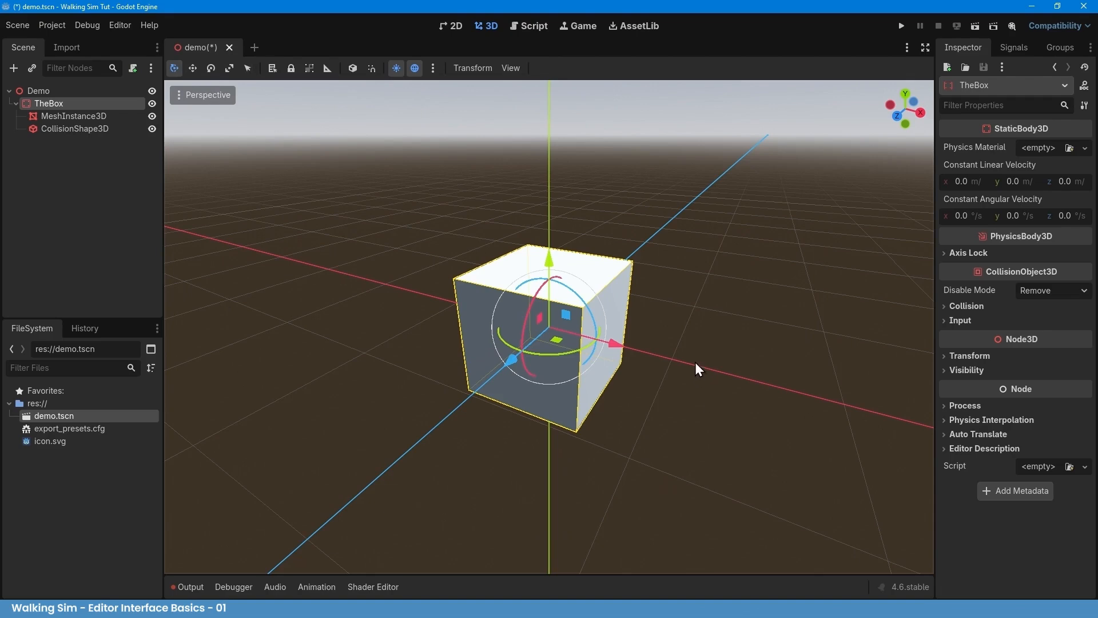
Fly the 3D view forward, backward and sideways at normal and fast speed, and try zooming and orbiting around the box
{"action": "mouse_move", "coordinate": [668, 322]}
{"action": "right_mouse_down"}
{"action": "mouse_move", "coordinate": [858, 269]}
{"action": "mouse_move", "coordinate": [715, 320]}
{"action": "mouse_move", "coordinate": [686, 389]}
{"action": "mouse_move", "coordinate": [669, 326]}
{"action": "mouse_move", "coordinate": [704, 340]}
{"action": "mouse_move", "coordinate": [805, 335]}
{"action": "mouse_move", "coordinate": [491, 332]}
{"action": "mouse_move", "coordinate": [606, 334]}
{"action": "mouse_move", "coordinate": [681, 364]}
{"action": "mouse_move", "coordinate": [683, 334]}
{"action": "mouse_move", "coordinate": [668, 321]}
{"action": "right_mouse_up"}
{"action": "key", "text": "w"}
{"action": "key", "text": "a"}
{"action": "key", "text": "s"}
{"action": "key", "text": "d"}
{"action": "key", "text": "a"}
{"action": "key", "text": "shift+w"}
{"action": "key", "text": "shift+s"}
{"action": "key", "text": "shift+w"}
{"action": "key", "text": "shift+s"}
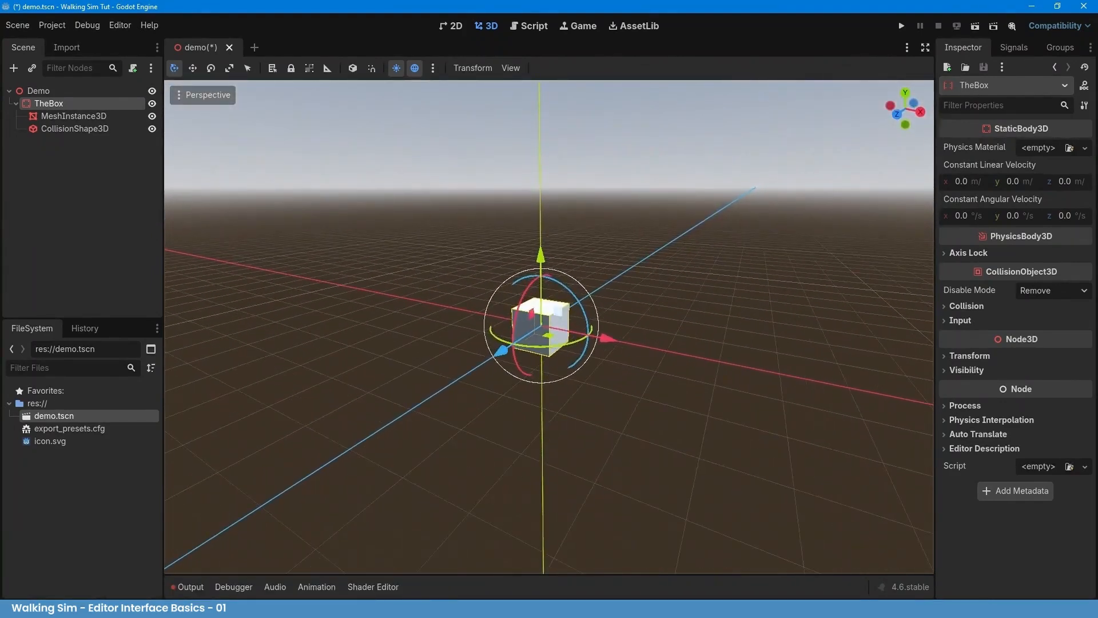
{"action": "scroll", "coordinate": [668, 327], "scroll_direction": "up", "scroll_amount": 3}
{"action": "scroll", "coordinate": [668, 327], "scroll_direction": "down", "scroll_amount": 3}
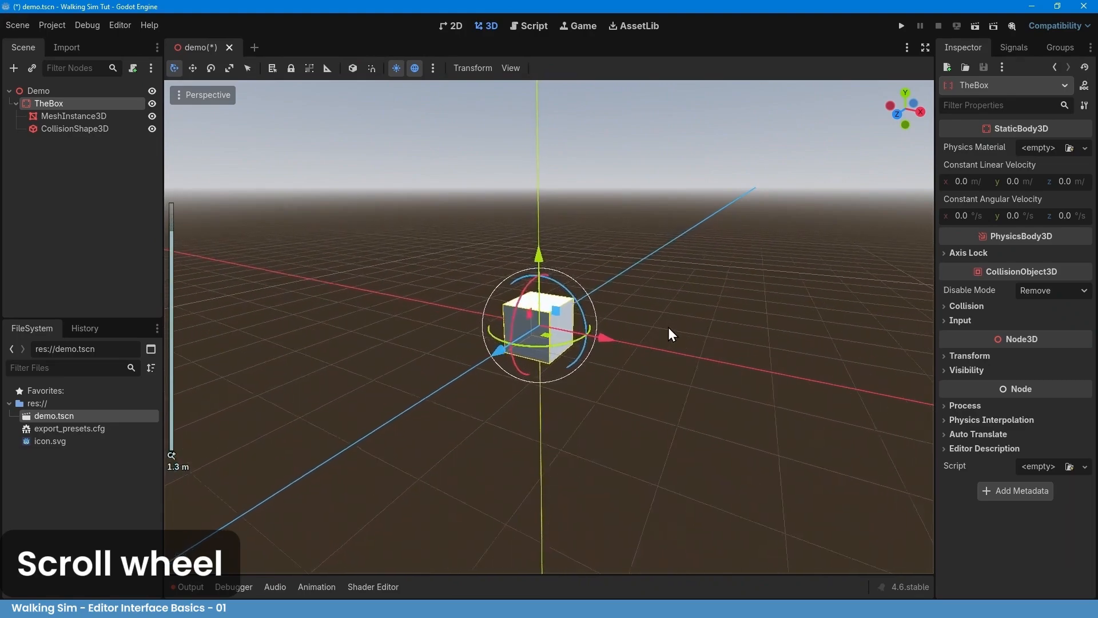
{"action": "scroll", "coordinate": [669, 328], "scroll_direction": "up", "scroll_amount": 5}
{"action": "mouse_move", "coordinate": [439, 326]}
{"action": "middle_mouse_down"}
{"action": "mouse_move", "coordinate": [502, 345]}
{"action": "mouse_move", "coordinate": [460, 323]}
{"action": "mouse_move", "coordinate": [454, 352]}
{"action": "mouse_move", "coordinate": [446, 318]}
{"action": "middle_mouse_up"}
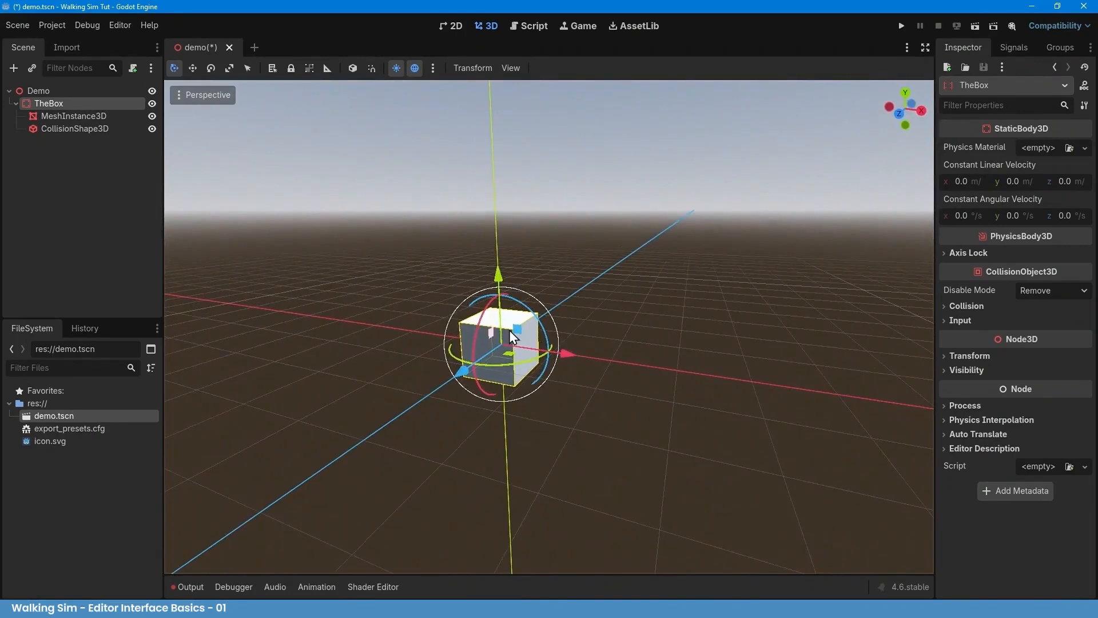
Focus the 3D view on TheBox, look away and refocus, and examine the box from different angles and distances
{"action": "key", "text": "f"}
{"action": "scroll", "coordinate": [591, 332], "scroll_direction": "down", "scroll_amount": 4}
{"action": "right_click_drag", "start_coordinate": [591, 331], "coordinate": [697, 313]}
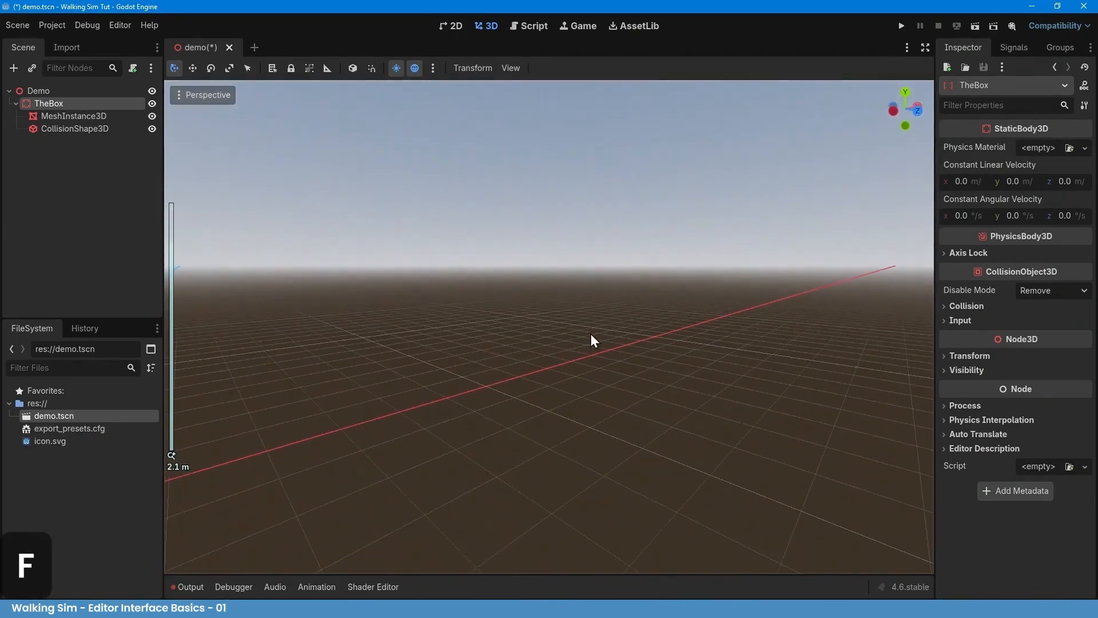
{"action": "key", "text": "f"}
{"action": "middle_click_drag", "start_coordinate": [700, 409], "coordinate": [569, 433]}
{"action": "scroll", "coordinate": [569, 434], "scroll_direction": "down", "scroll_amount": 3}
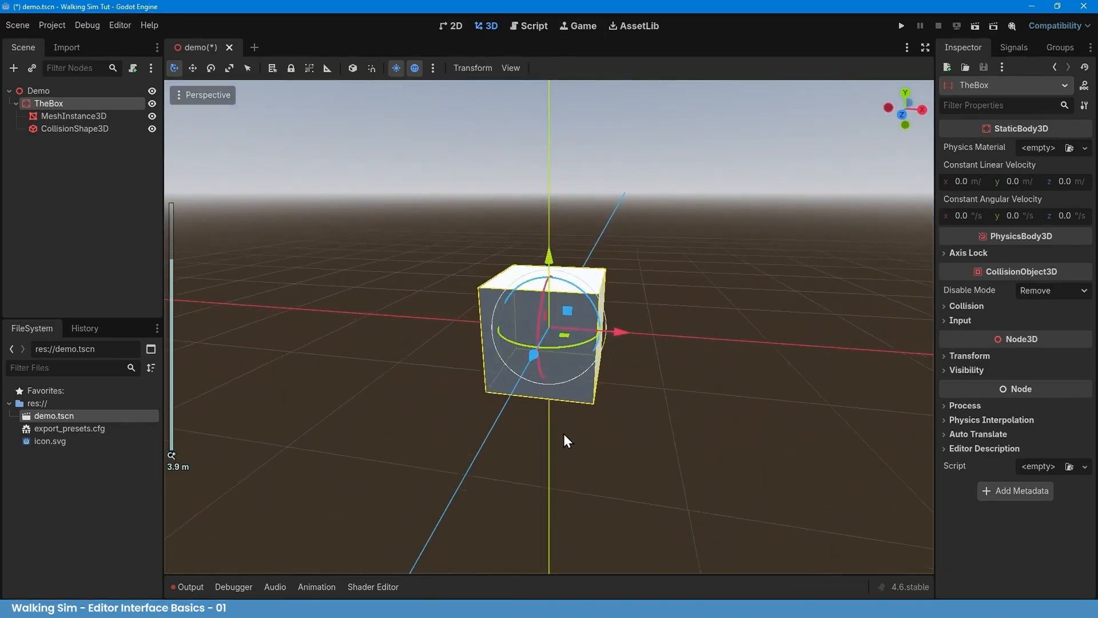
{"action": "scroll", "coordinate": [564, 434], "scroll_direction": "down", "scroll_amount": 6}
{"action": "scroll", "coordinate": [563, 434], "scroll_direction": "up", "scroll_amount": 4}
{"action": "scroll", "coordinate": [564, 434], "scroll_direction": "down", "scroll_amount": 4}
{"action": "scroll", "coordinate": [564, 434], "scroll_direction": "up", "scroll_amount": 2}
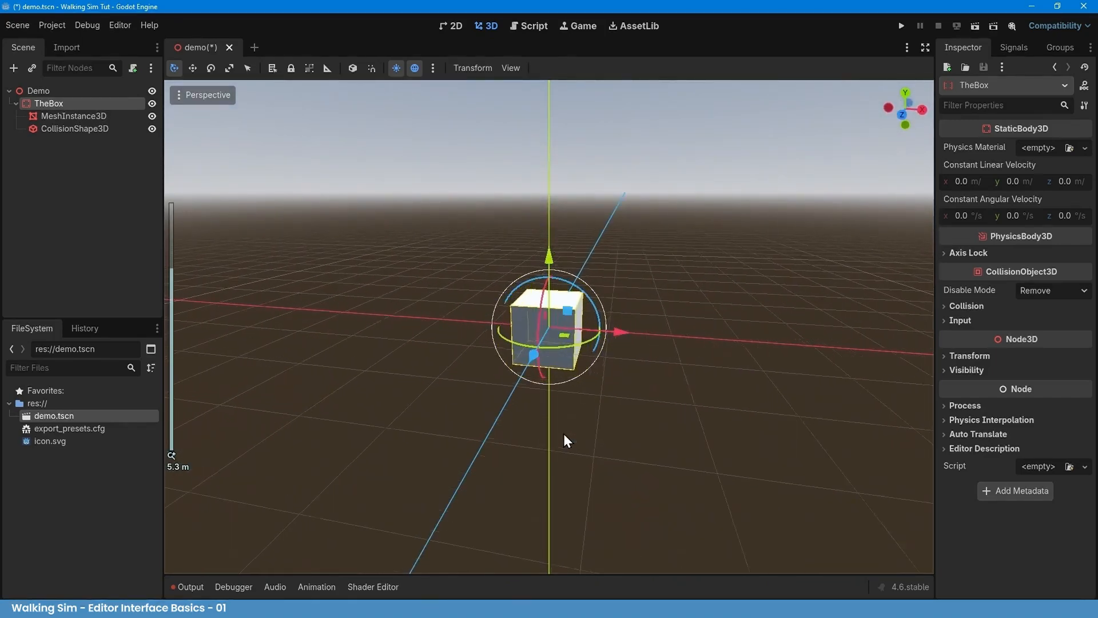
{"action": "scroll", "coordinate": [564, 434], "scroll_direction": "up", "scroll_amount": 2}
{"action": "left_click", "coordinate": [674, 441]}
{"action": "middle_click_drag", "start_coordinate": [675, 441], "coordinate": [615, 454]}
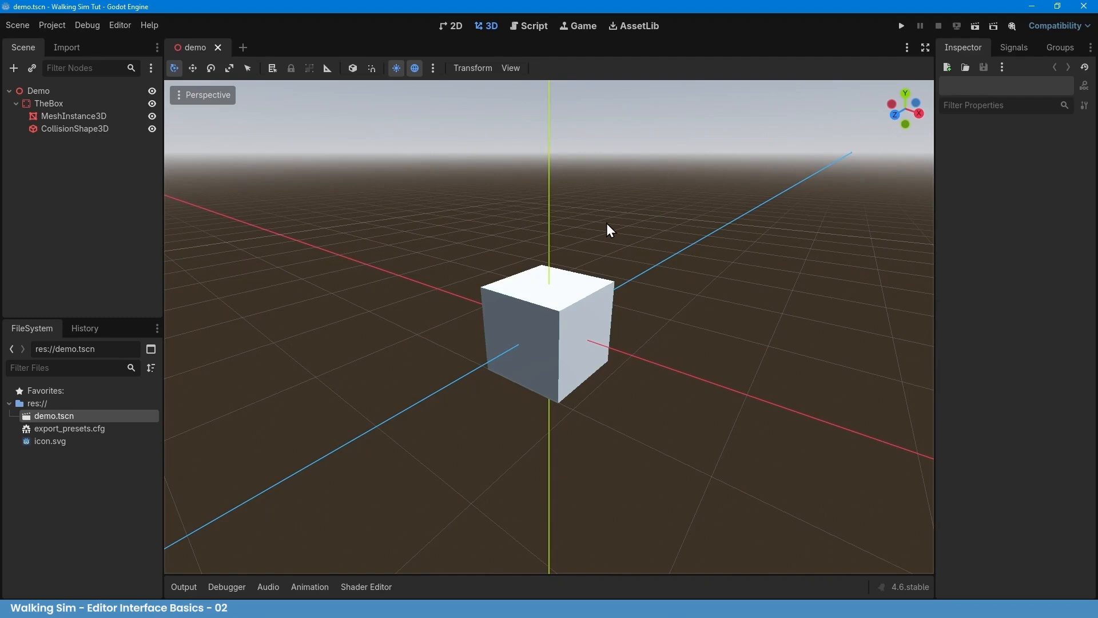
Attach a new GDScript to TheBox at res://the_box.gd, inheriting StaticBody3D and using the Node: Default template
{"action": "left_click", "coordinate": [101, 104]}
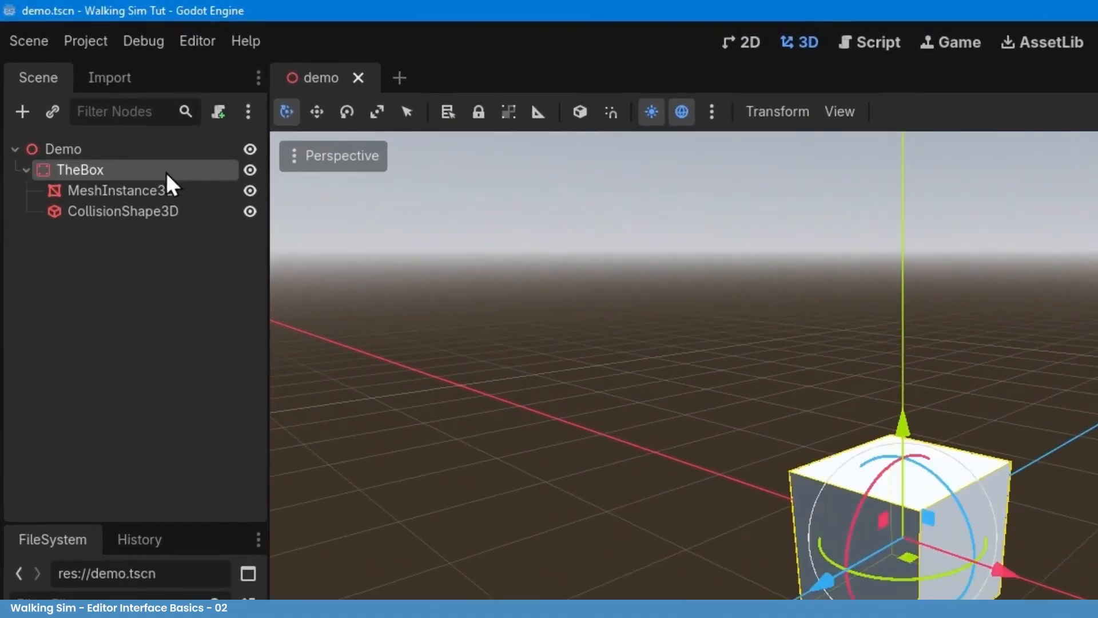
{"action": "left_click", "coordinate": [218, 118]}
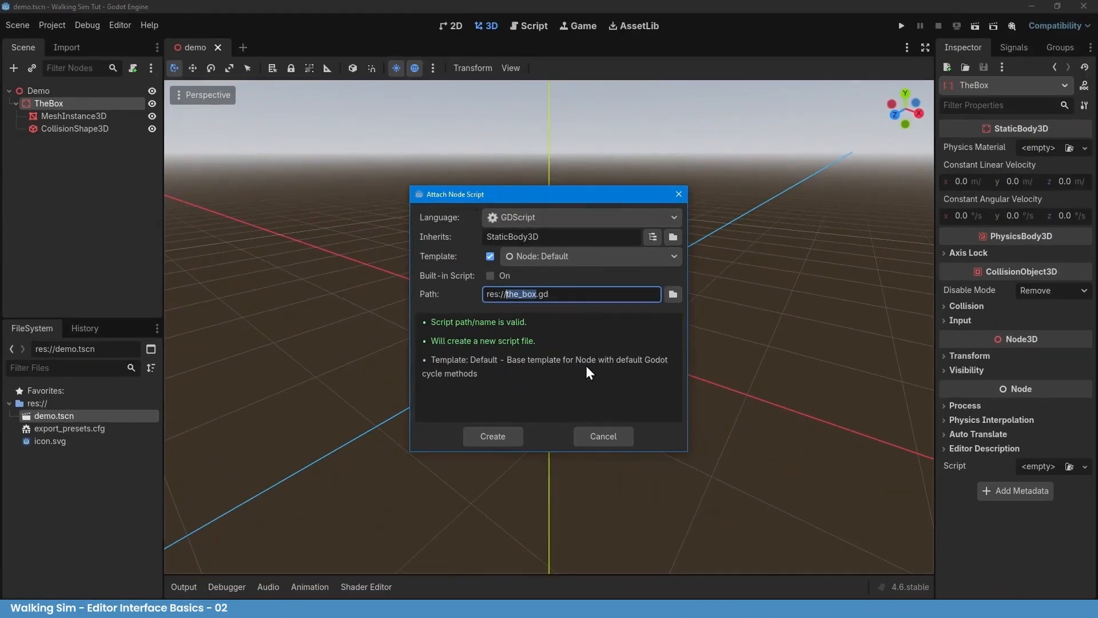
{"action": "left_click", "coordinate": [514, 436]}
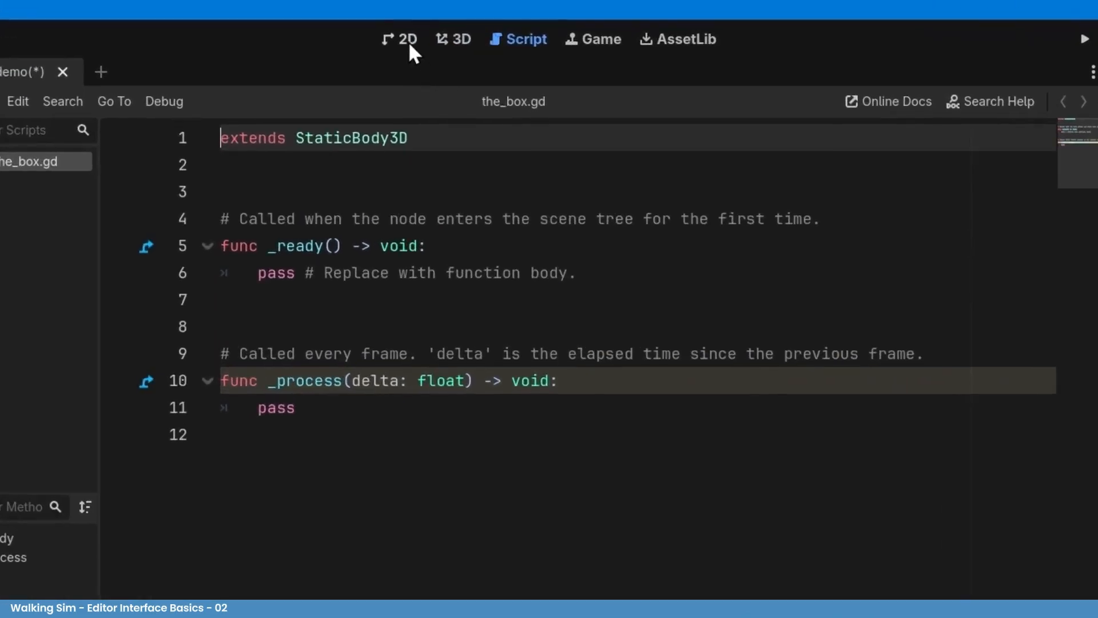
Look at the 2D and 3D workspaces, and reopen the script attached to TheBox
{"action": "left_click", "coordinate": [452, 26]}
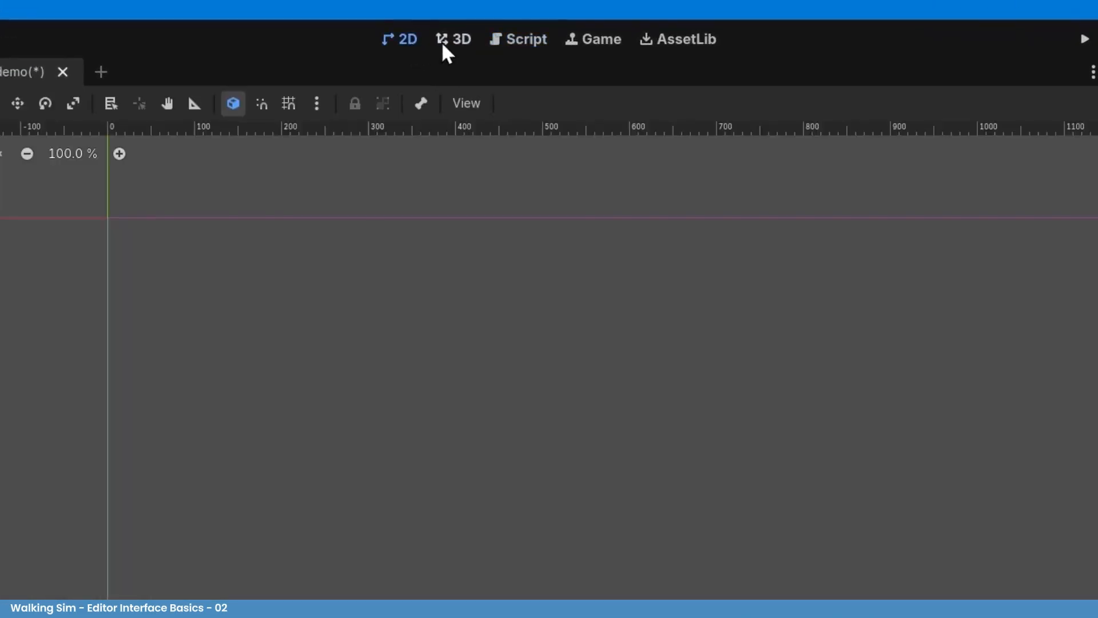
{"action": "left_click", "coordinate": [458, 49]}
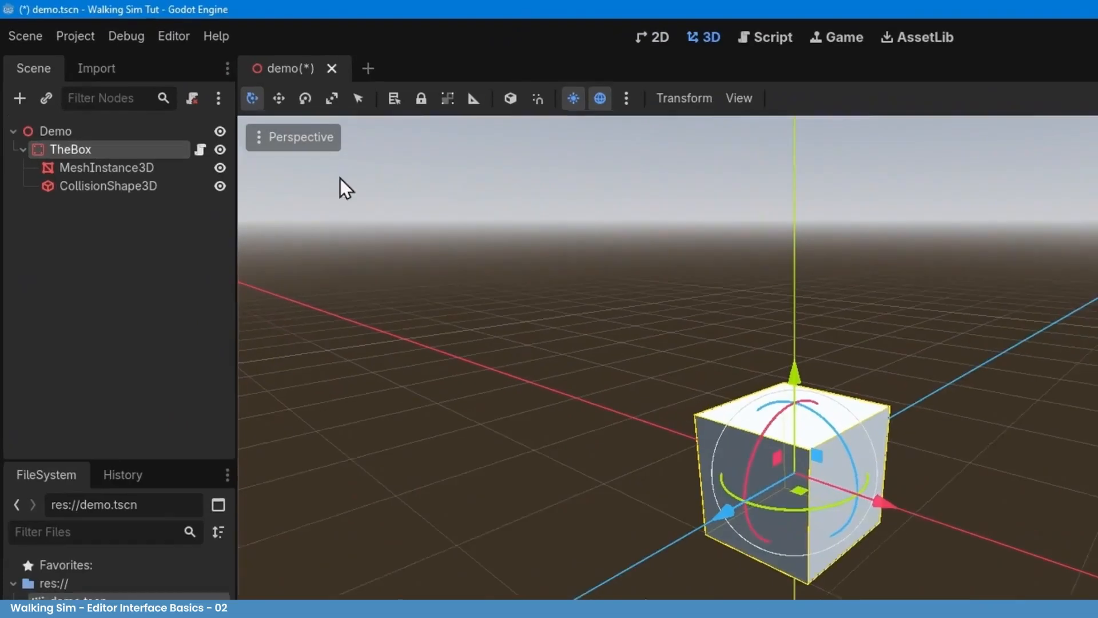
{"action": "left_click", "coordinate": [202, 156]}
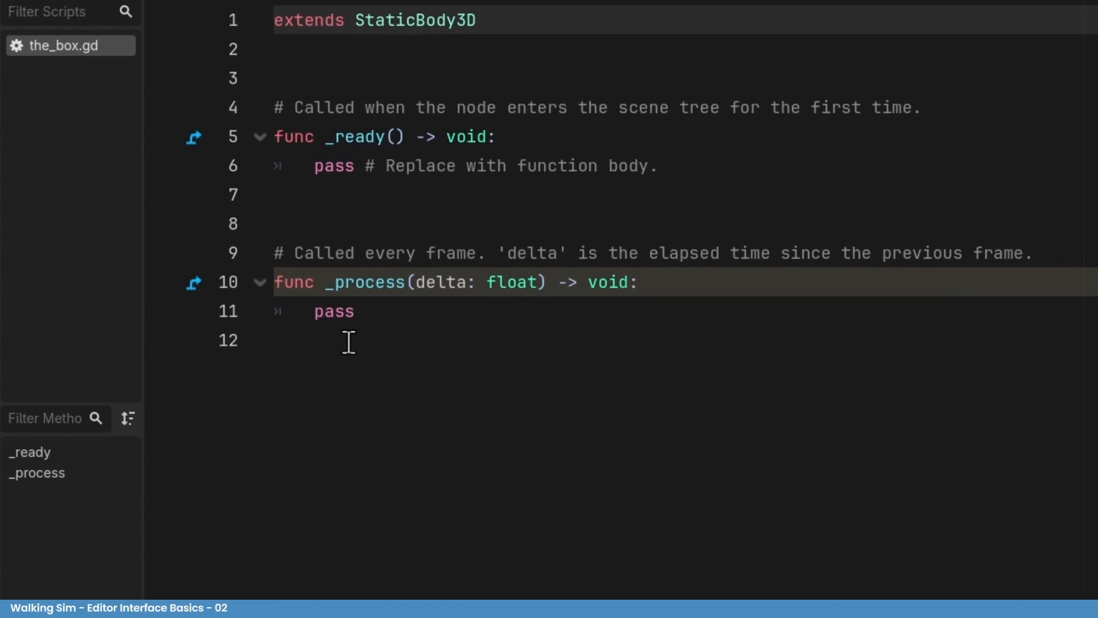
Replace the placeholder line in the _ready function with print("Hi, I'm The Box") and save
{"action": "left_click_drag", "start_coordinate": [316, 167], "coordinate": [714, 168]}
{"action": "key", "text": "BackSpace"}
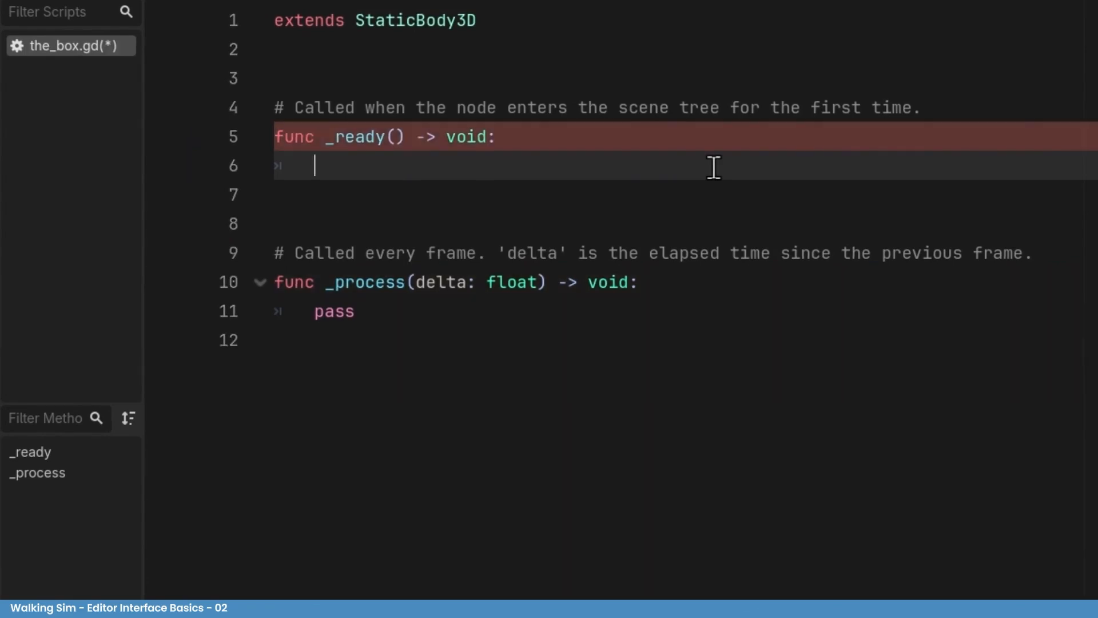
{"action": "type", "text": "print(\"Hi, I'm The Box"}
{"action": "key", "text": "ctrl+s"}
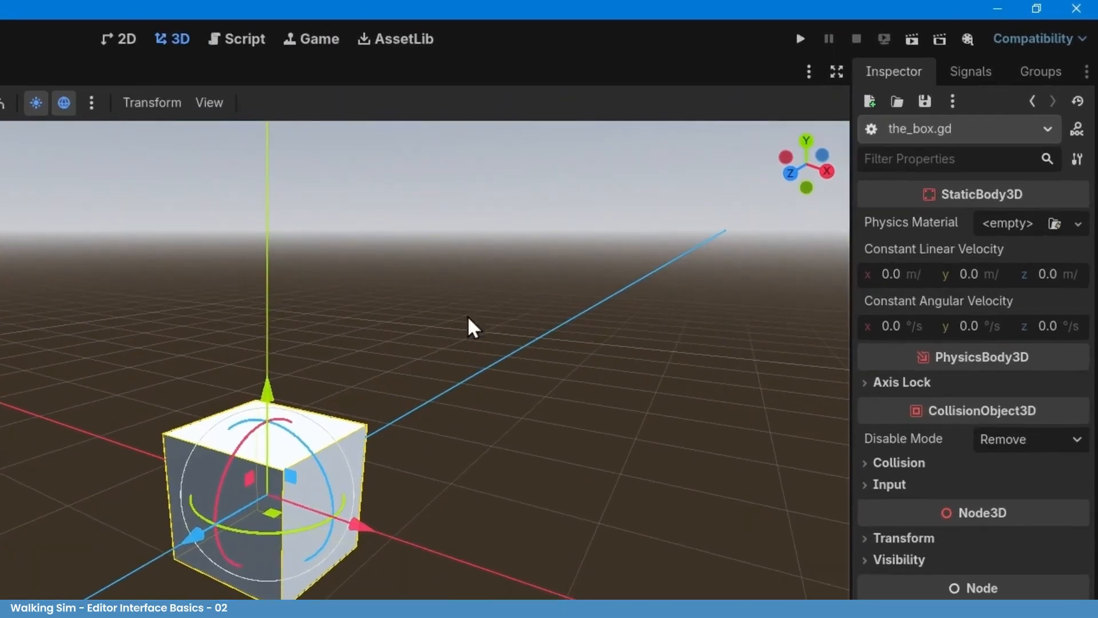
Run the project with the current scene as the main scene, check the printed output behind the game window, and stop the game
{"action": "left_click", "coordinate": [800, 39]}
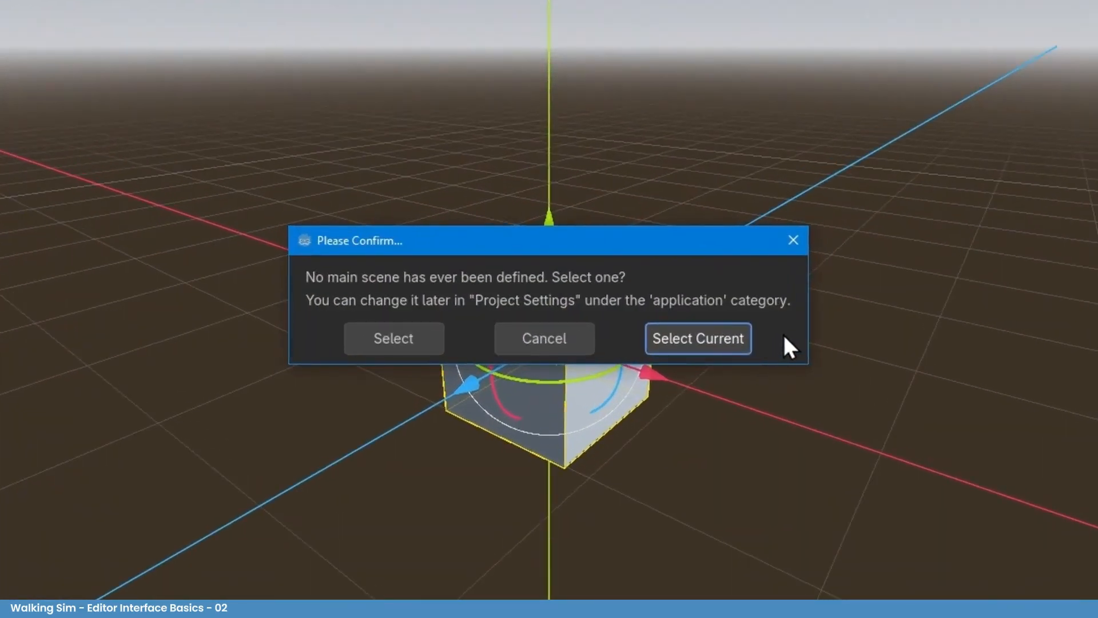
{"action": "left_click", "coordinate": [706, 342]}
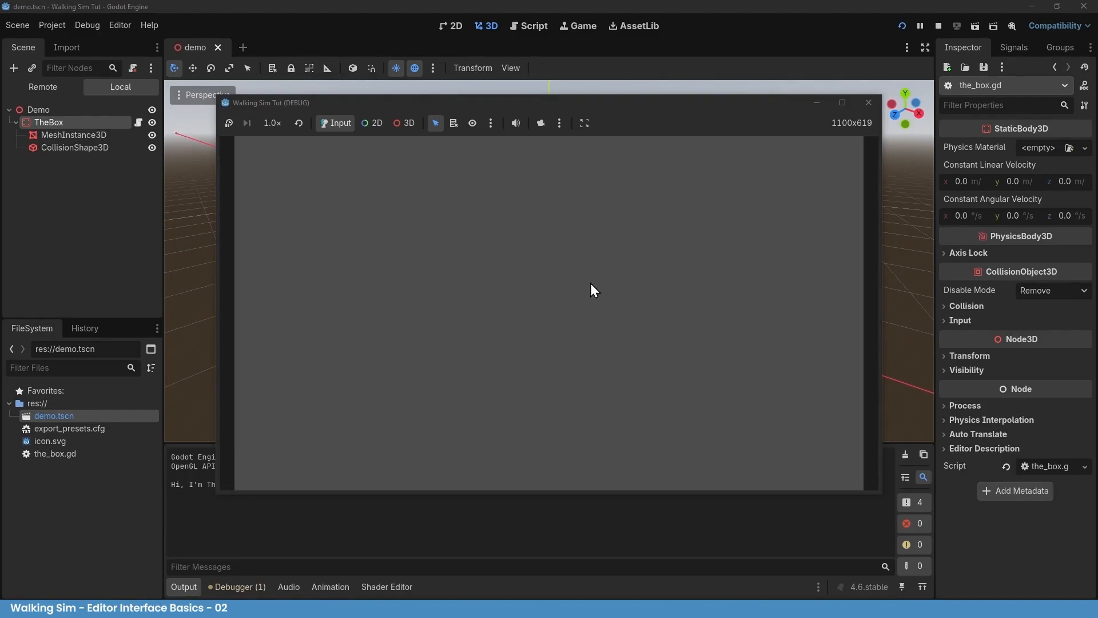
{"action": "left_click_drag", "start_coordinate": [652, 102], "coordinate": [754, 102]}
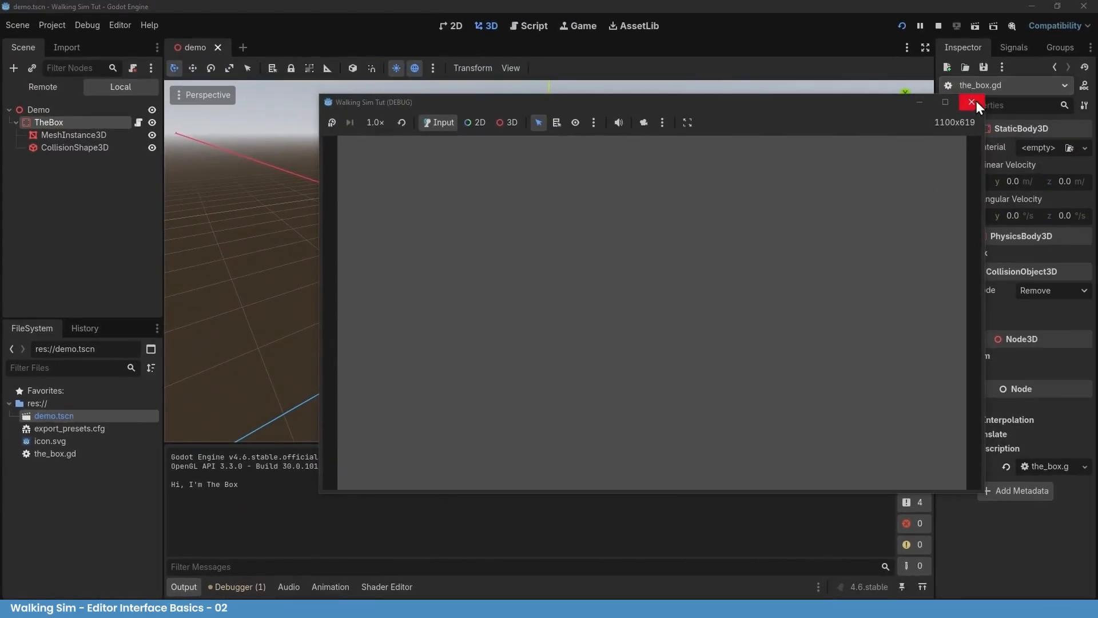
{"action": "left_click", "coordinate": [939, 26]}
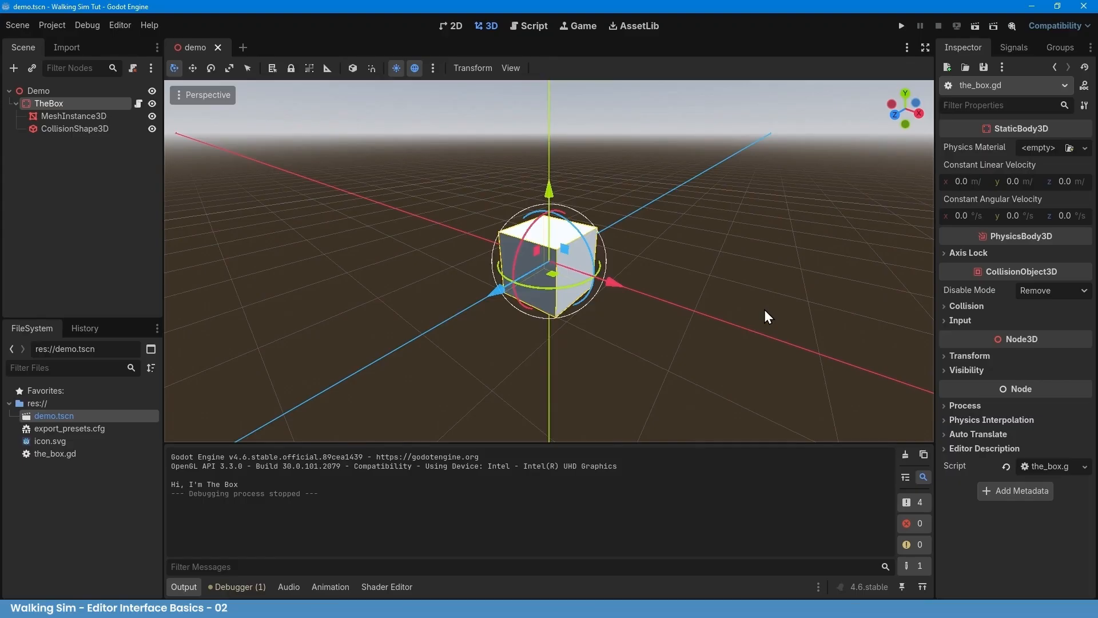
Add a Camera3D node as a child of the Demo root node
{"action": "left_click", "coordinate": [765, 310]}
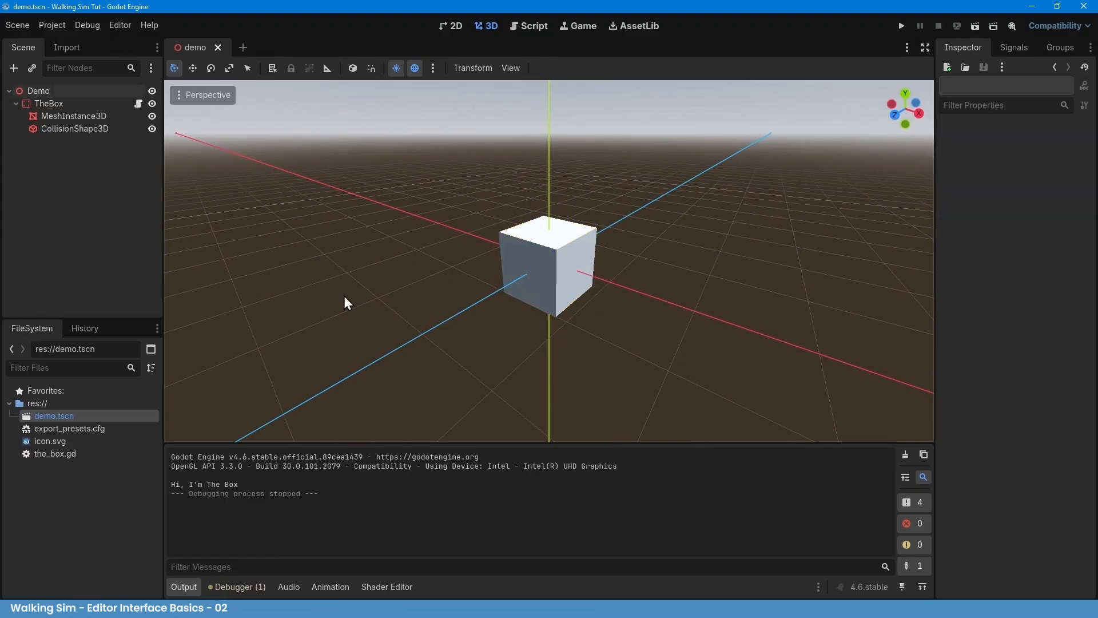
{"action": "left_click", "coordinate": [104, 91]}
{"action": "key", "text": "ctrl+a"}
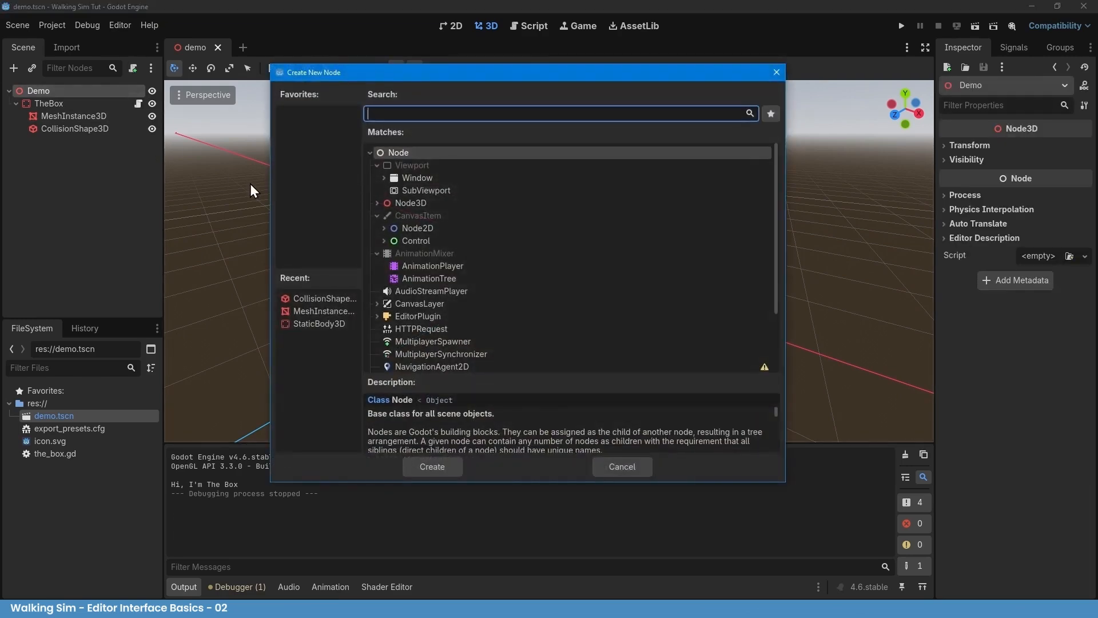
{"action": "type", "text": "came"}
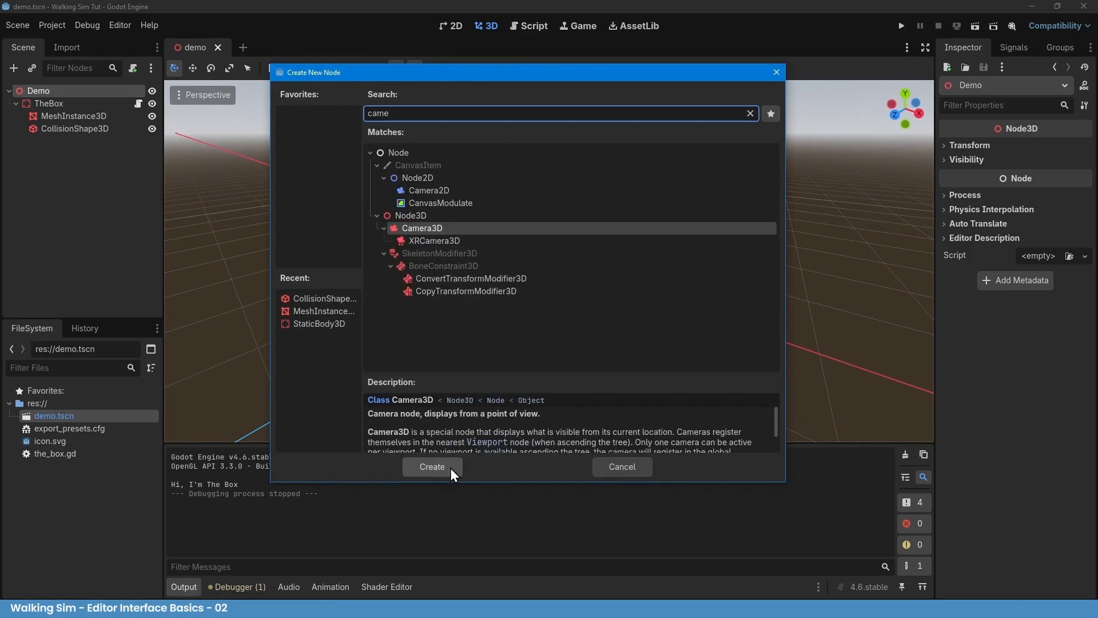
{"action": "left_click", "coordinate": [432, 467]}
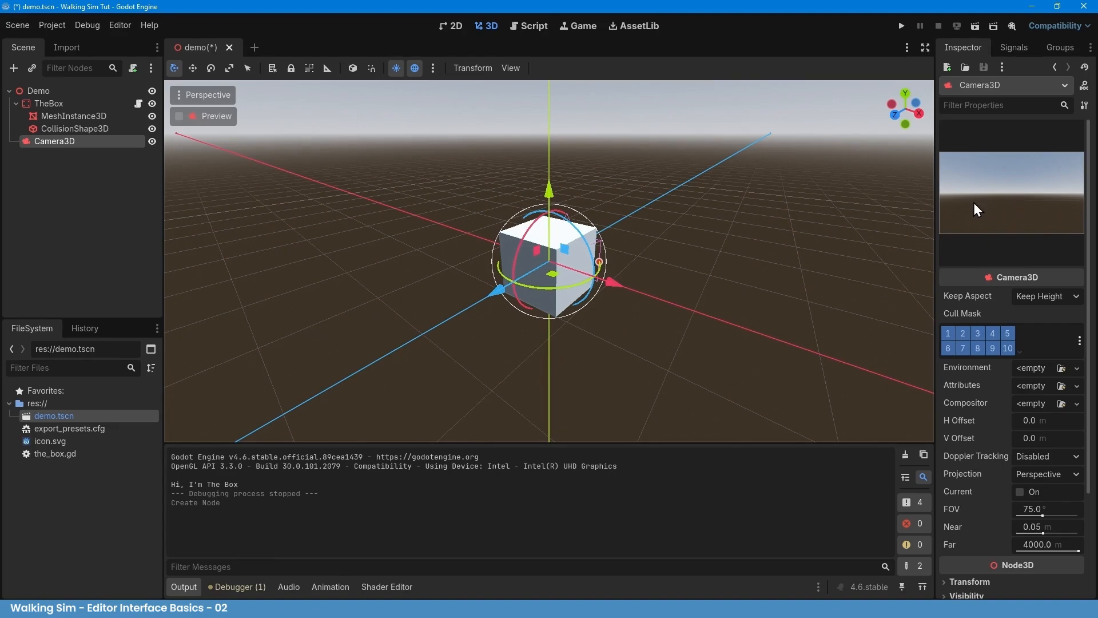
Pull Camera3D back from the box along the Z axis and set its Z position to 1.5 m
{"action": "middle_click_drag", "start_coordinate": [657, 276], "coordinate": [622, 294]}
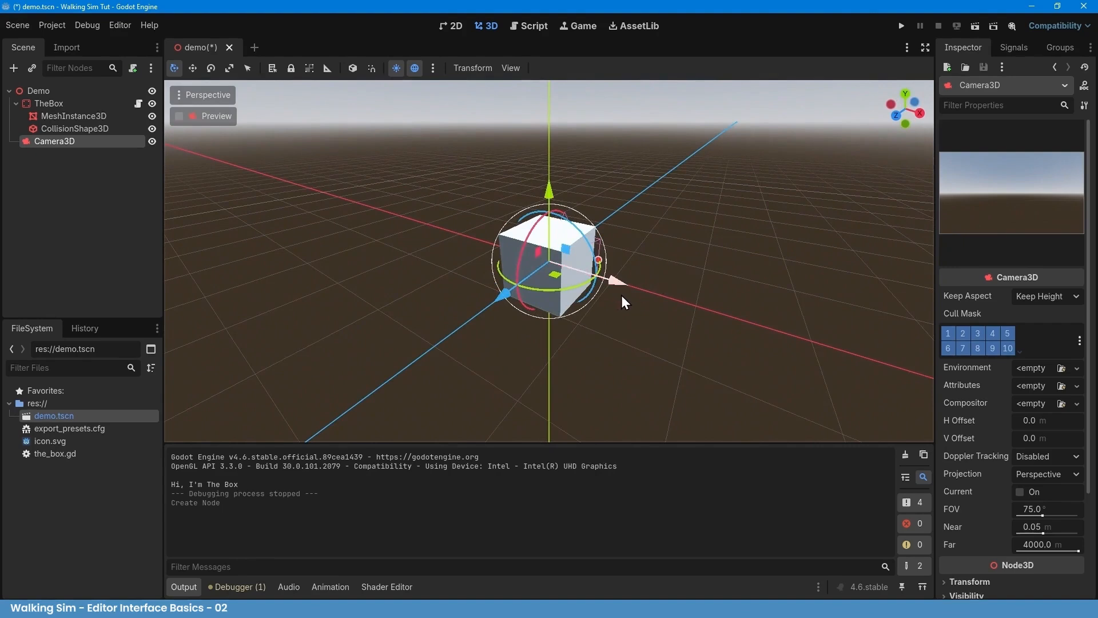
{"action": "scroll", "coordinate": [616, 297], "scroll_direction": "down", "scroll_amount": 2}
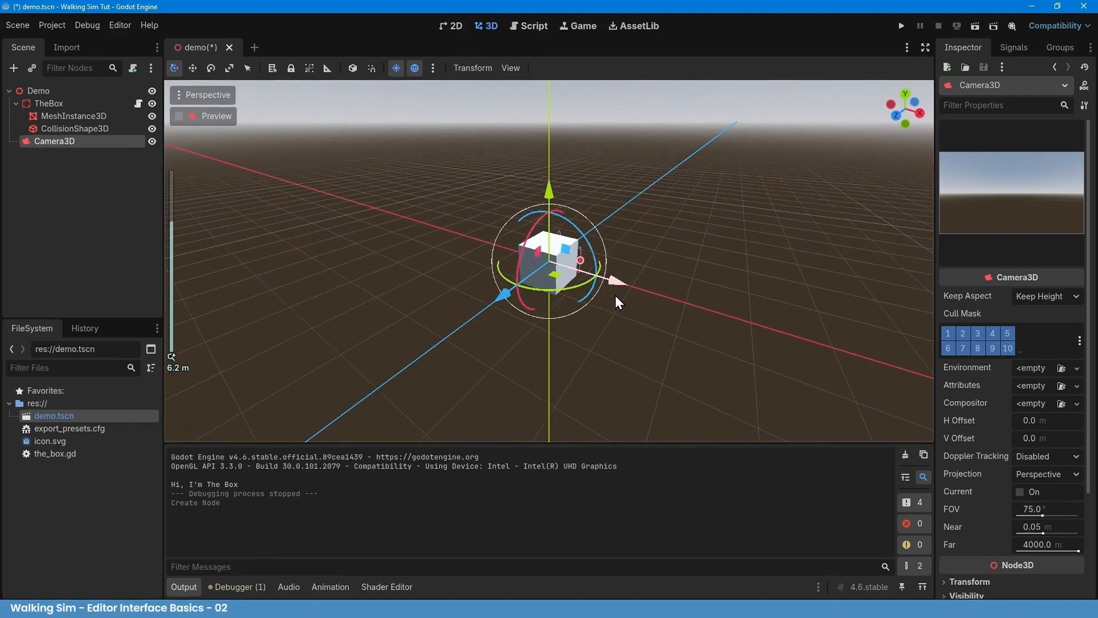
{"action": "left_click_drag", "start_coordinate": [498, 294], "coordinate": [410, 369]}
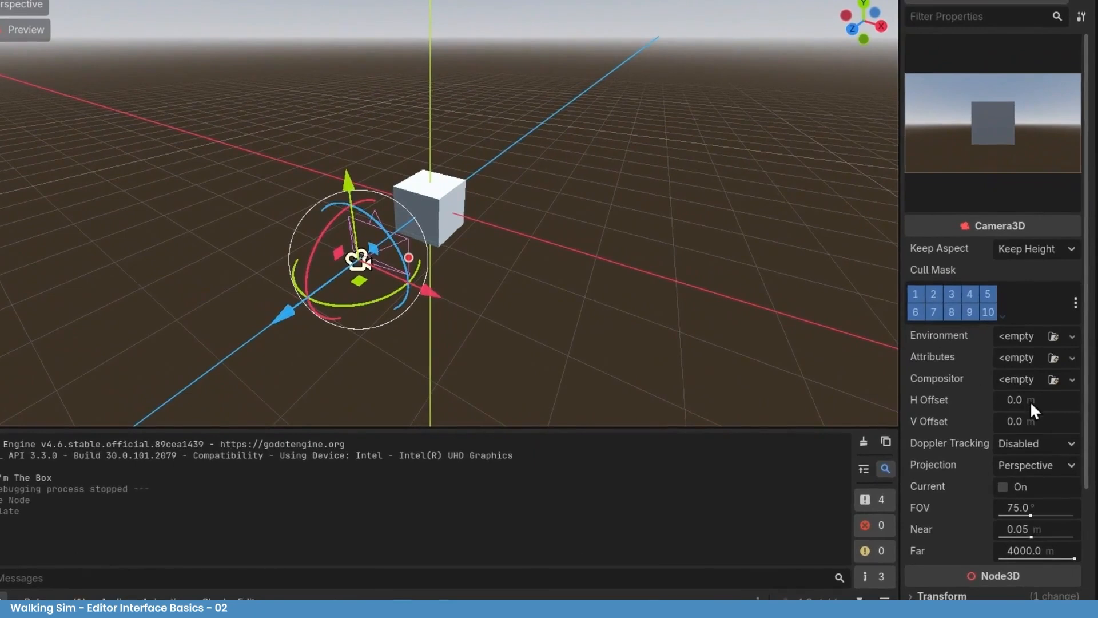
{"action": "scroll", "coordinate": [1050, 424], "scroll_direction": "down", "scroll_amount": 3}
{"action": "left_click", "coordinate": [917, 436]}
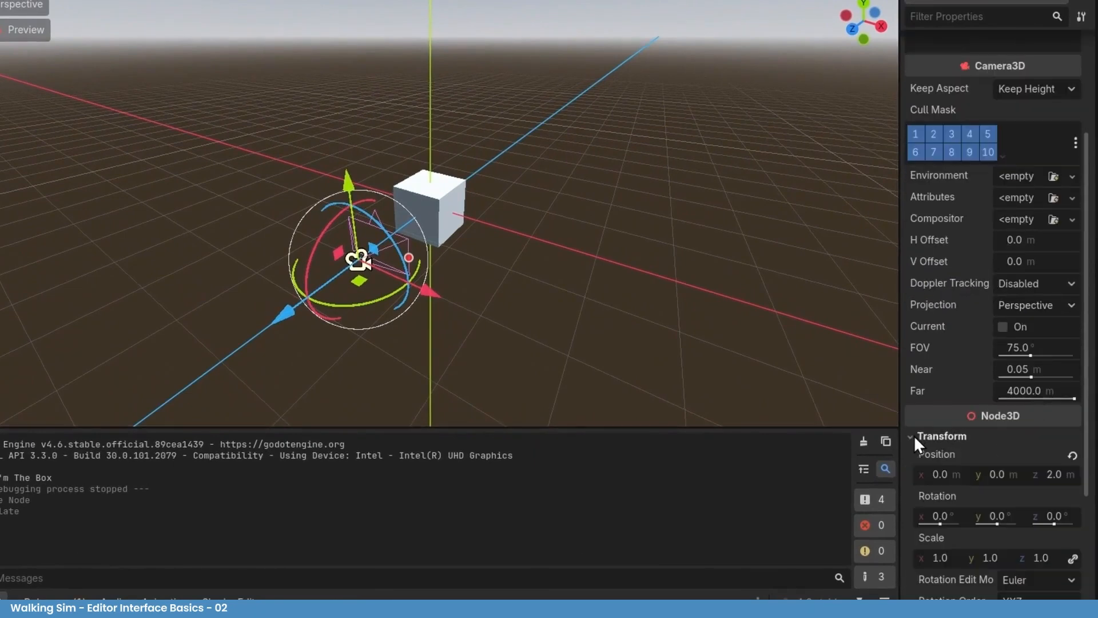
{"action": "scroll", "coordinate": [1003, 435], "scroll_direction": "down", "scroll_amount": 3}
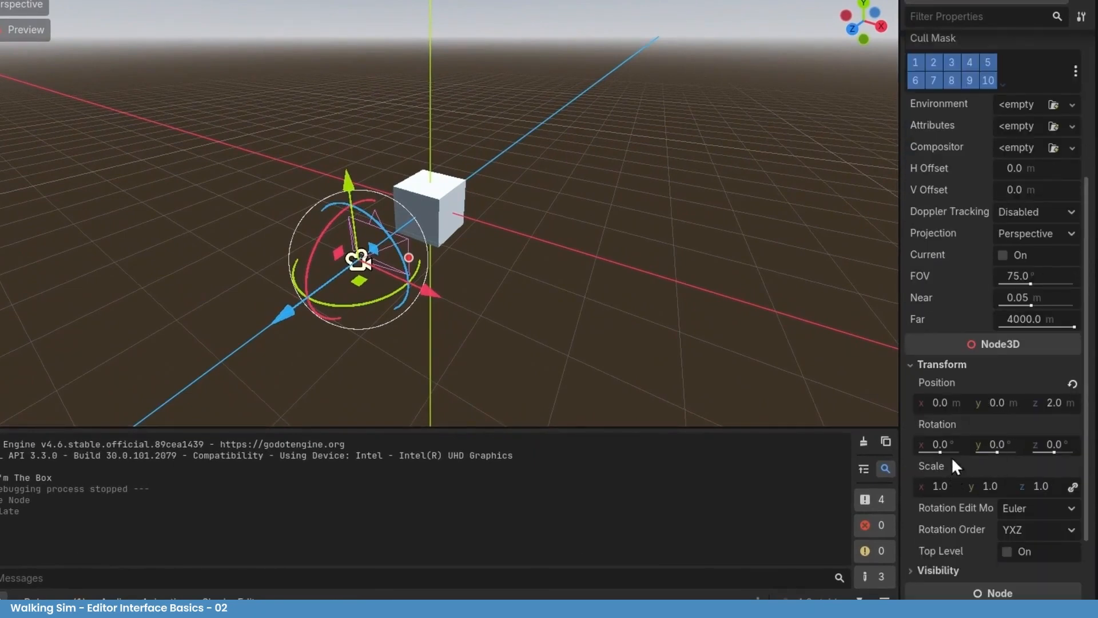
{"action": "left_click", "coordinate": [1055, 402]}
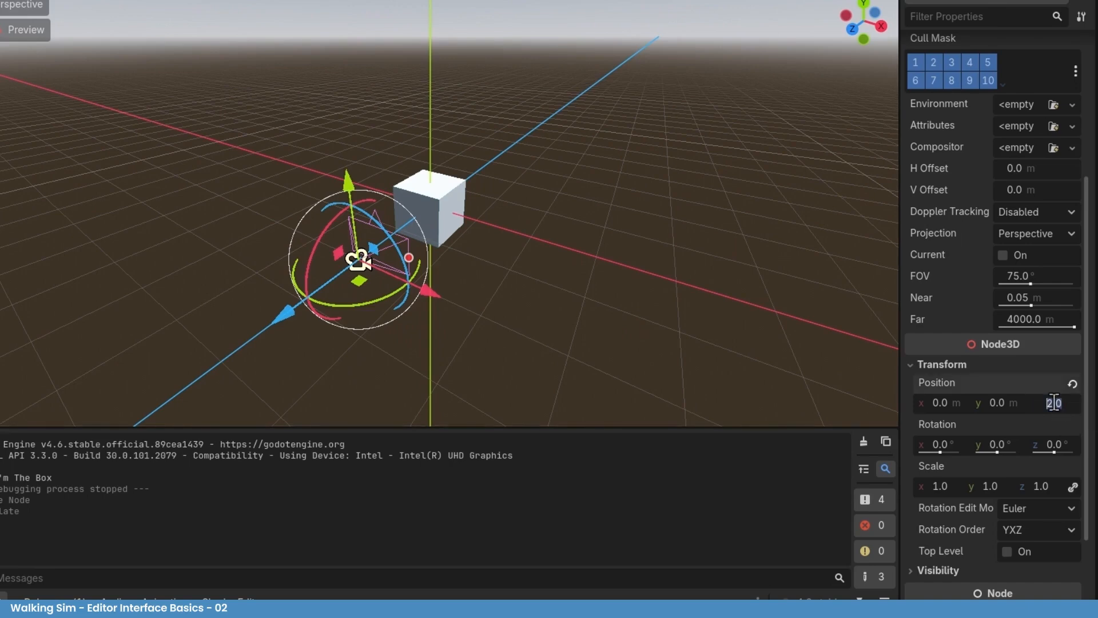
{"action": "type", "text": "1.5"}
{"action": "key", "text": "Return"}
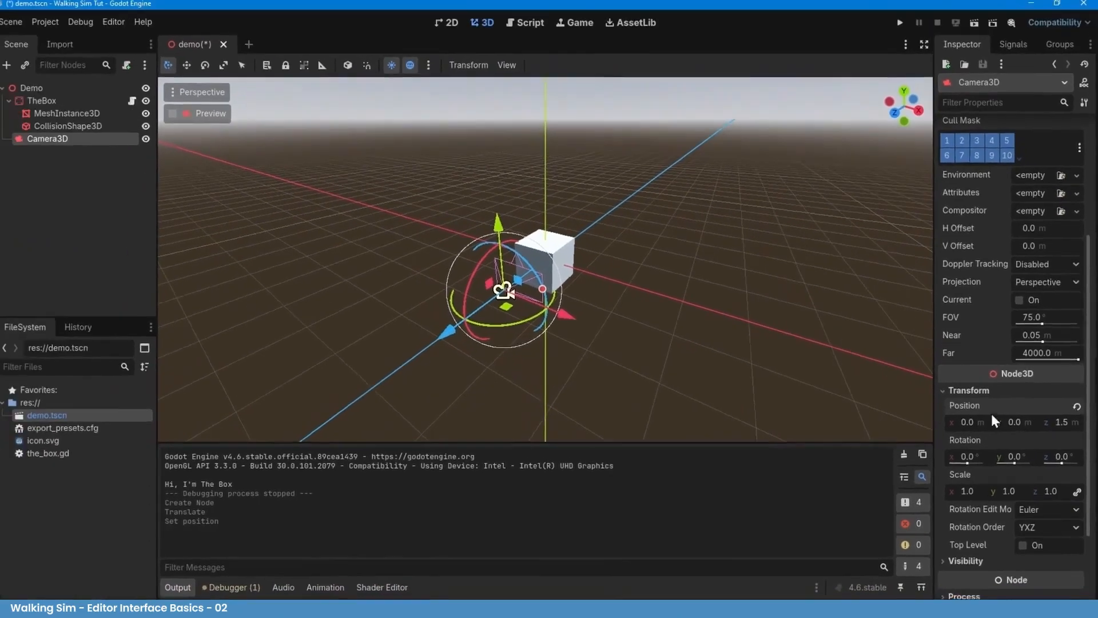
Run the project to check the camera's view of the box, and close the game window
{"action": "left_click", "coordinate": [902, 27]}
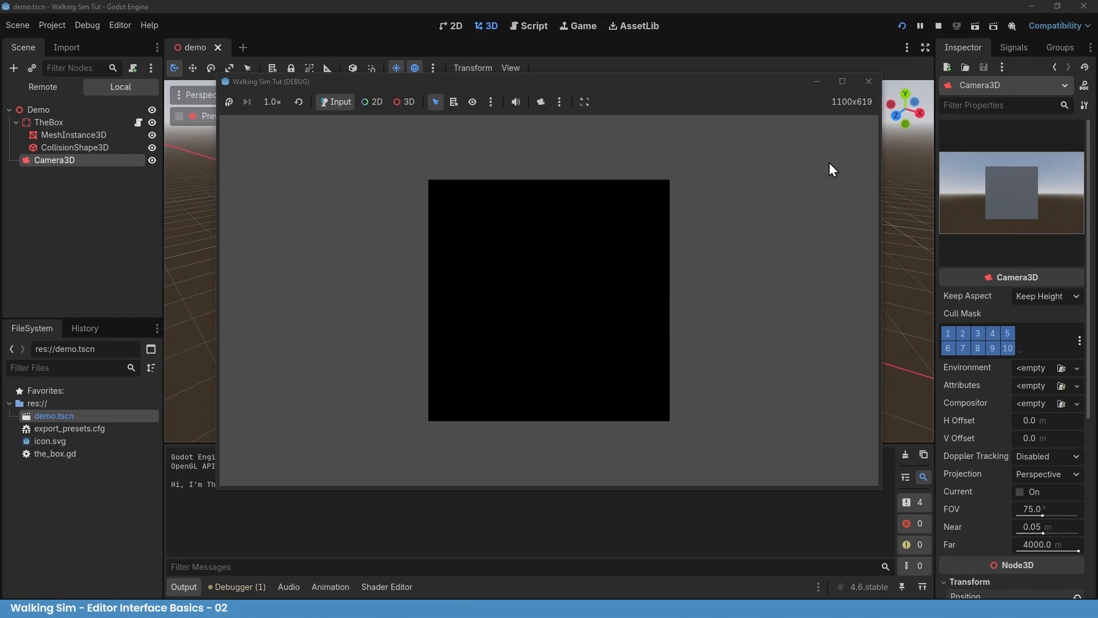
{"action": "left_click", "coordinate": [869, 80]}
{"action": "middle_click_drag", "start_coordinate": [630, 262], "coordinate": [705, 233]}
{"action": "scroll", "coordinate": [633, 215], "scroll_direction": "up", "scroll_amount": 2}
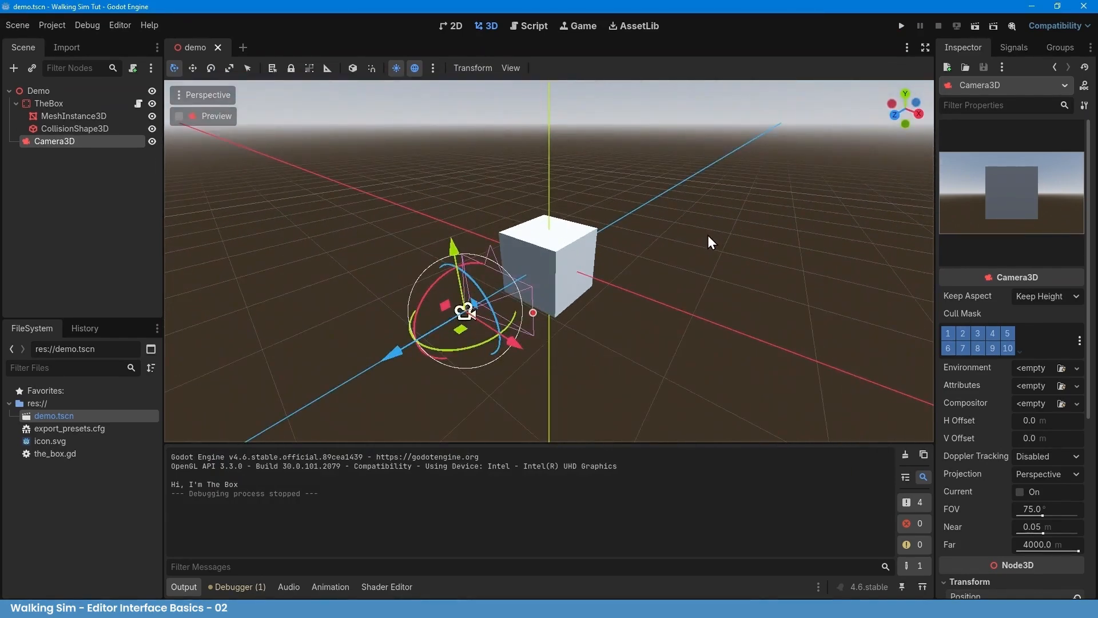
Add the preview sun and the preview environment to the scene as nodes and run the project
{"action": "left_click", "coordinate": [708, 236]}
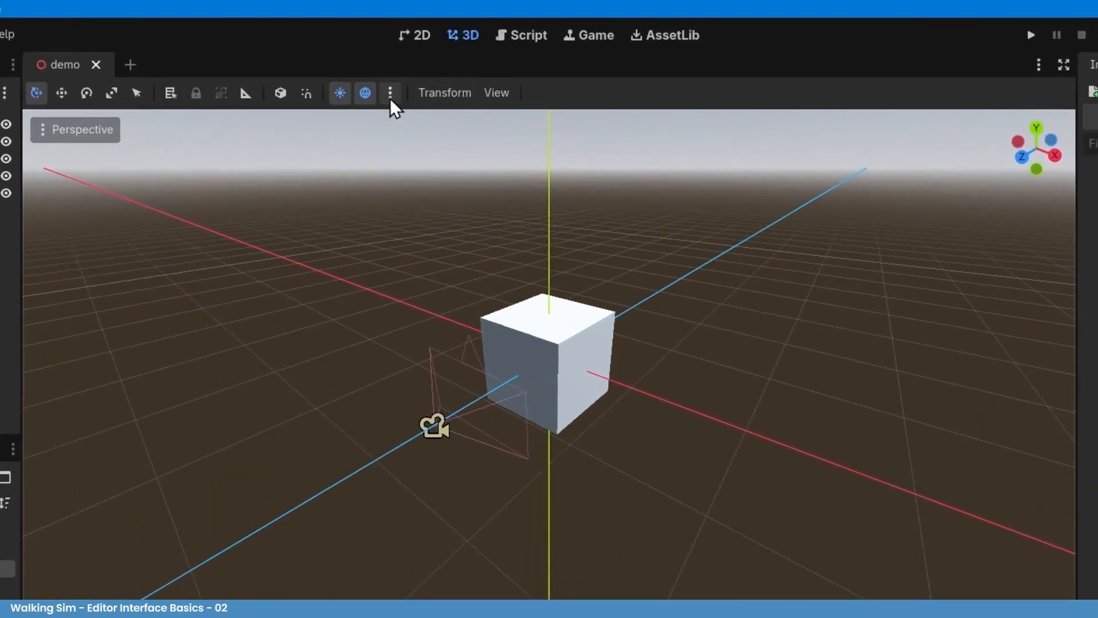
{"action": "left_click", "coordinate": [390, 98]}
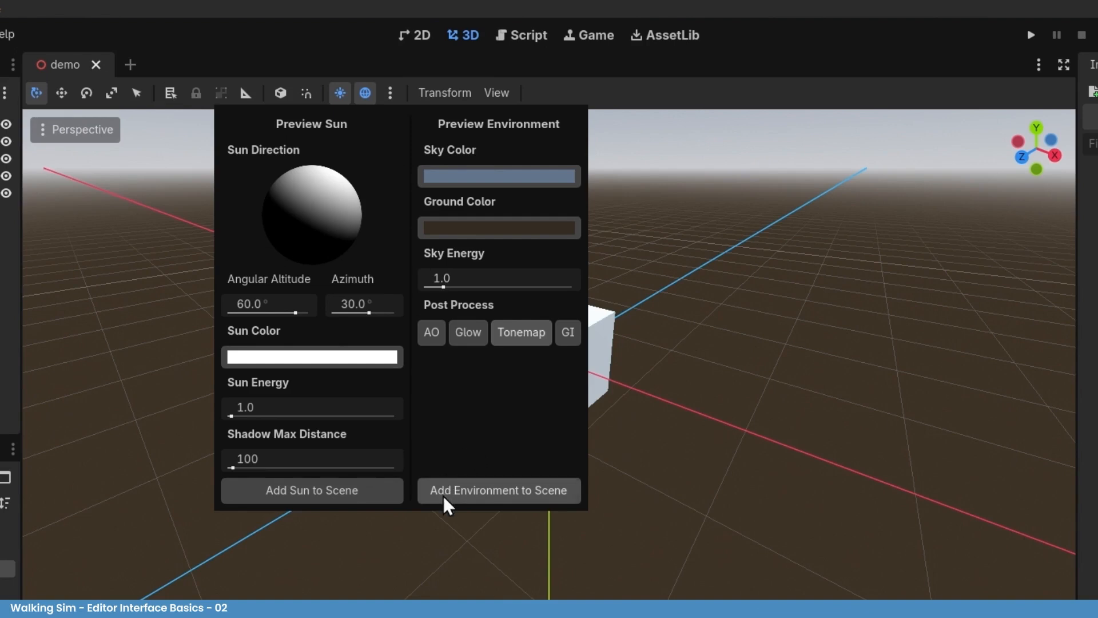
{"action": "left_click", "coordinate": [389, 498]}
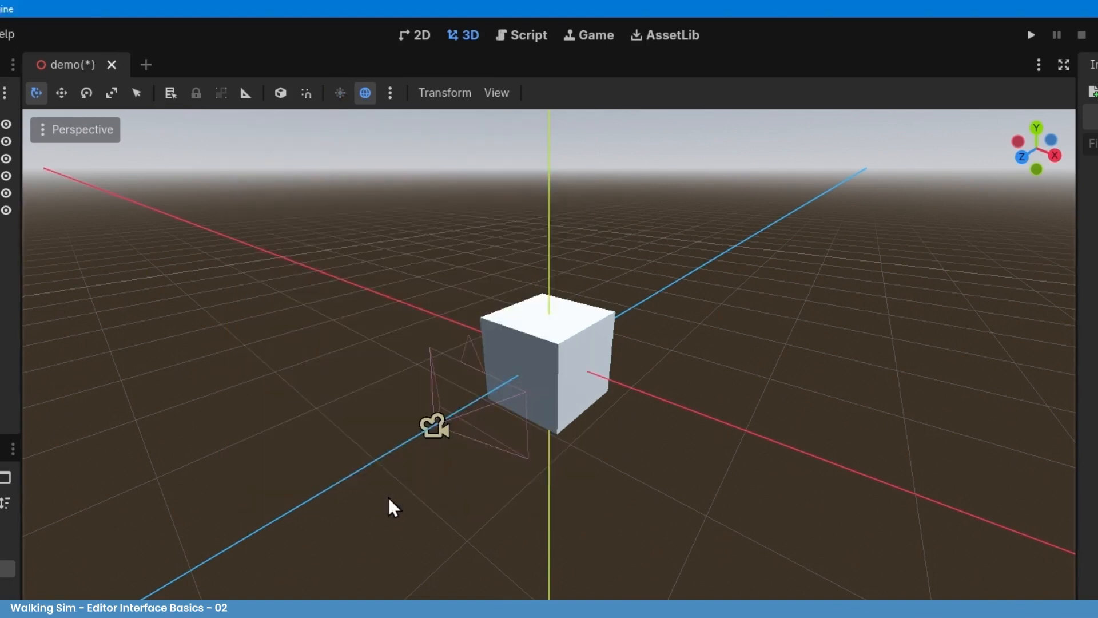
{"action": "left_click", "coordinate": [391, 94]}
{"action": "left_click", "coordinate": [501, 489]}
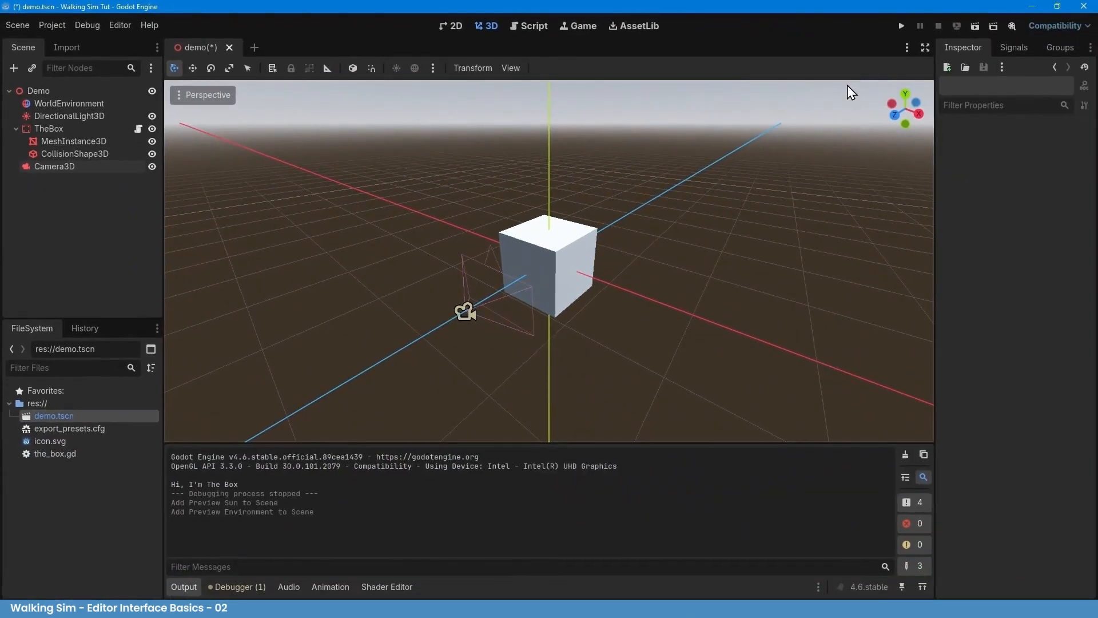
{"action": "left_click", "coordinate": [905, 24]}
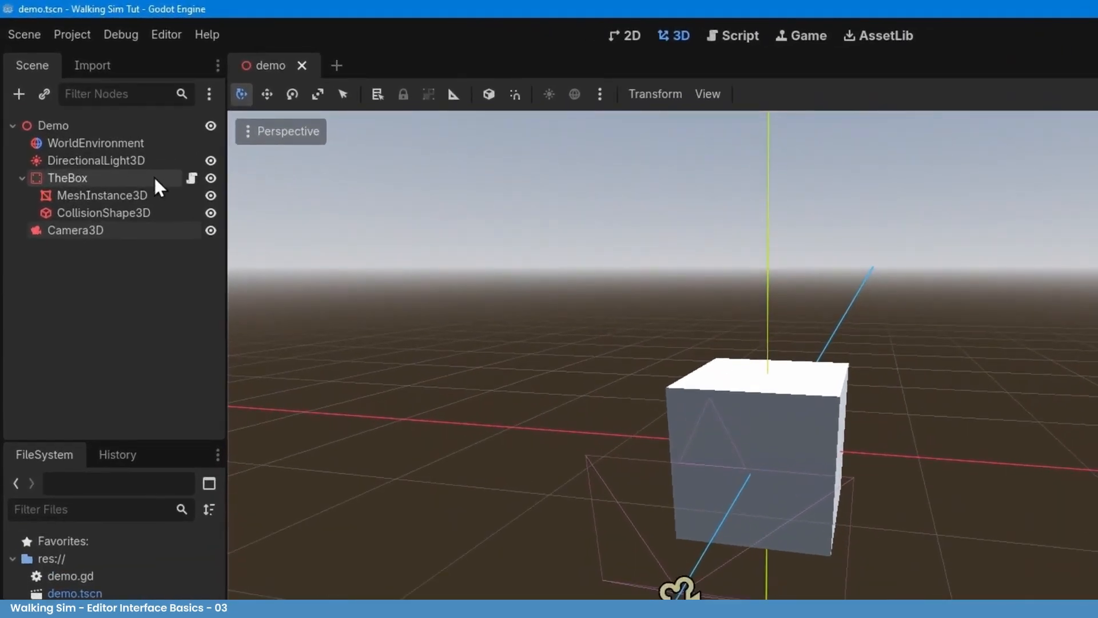
Save the TheBox branch as its own scene, the_box.tscn, in res:// with Reset Position enabled
{"action": "left_click", "coordinate": [143, 184]}
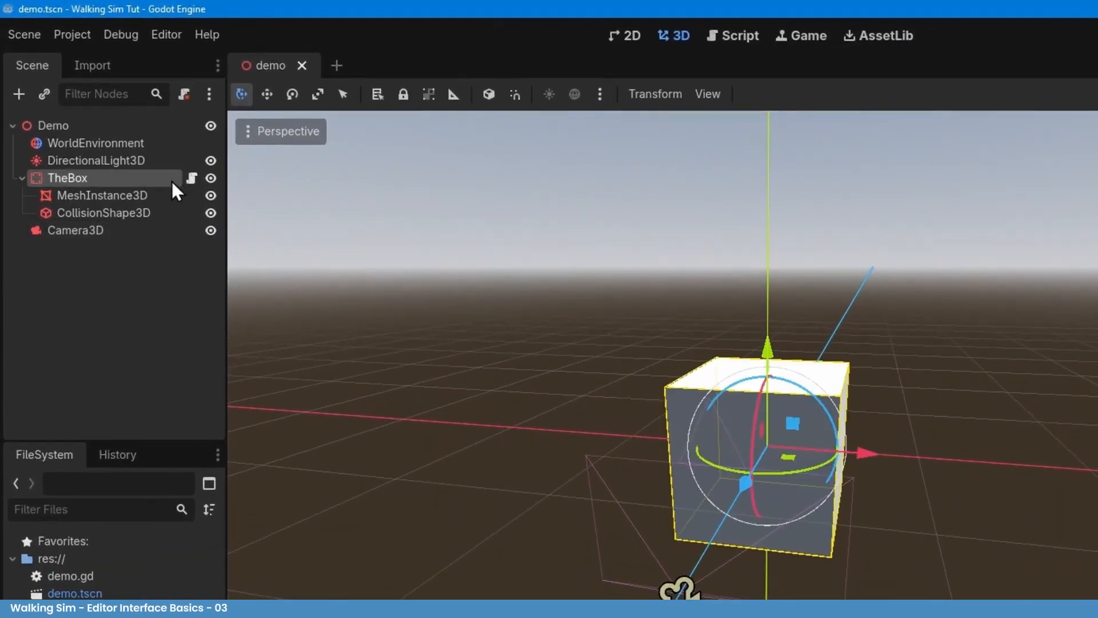
{"action": "right_click", "coordinate": [166, 179]}
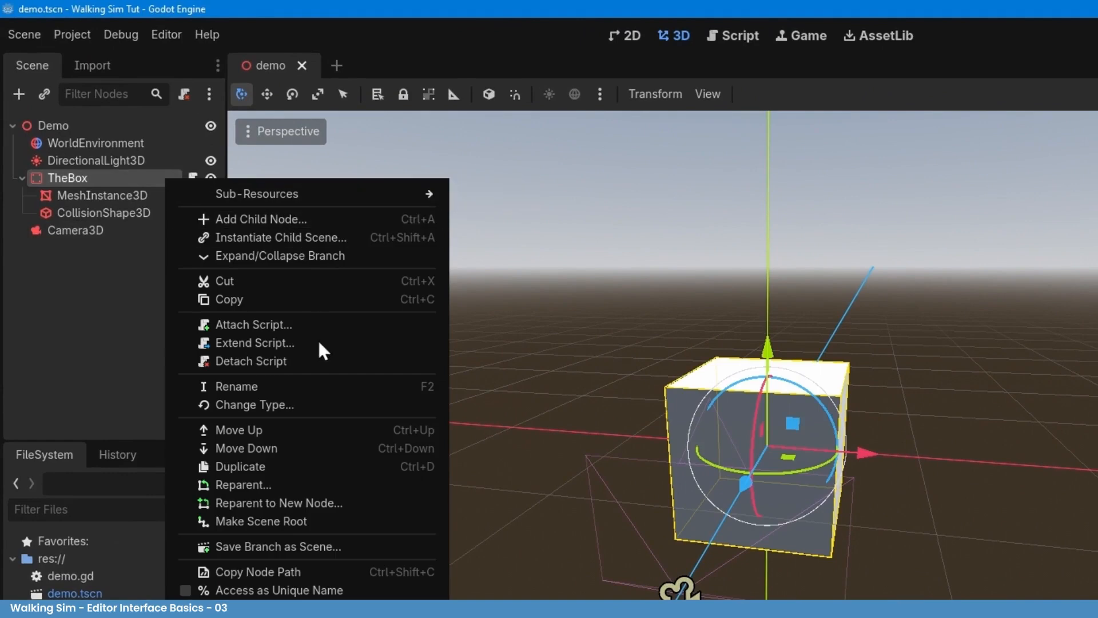
{"action": "left_click", "coordinate": [361, 547]}
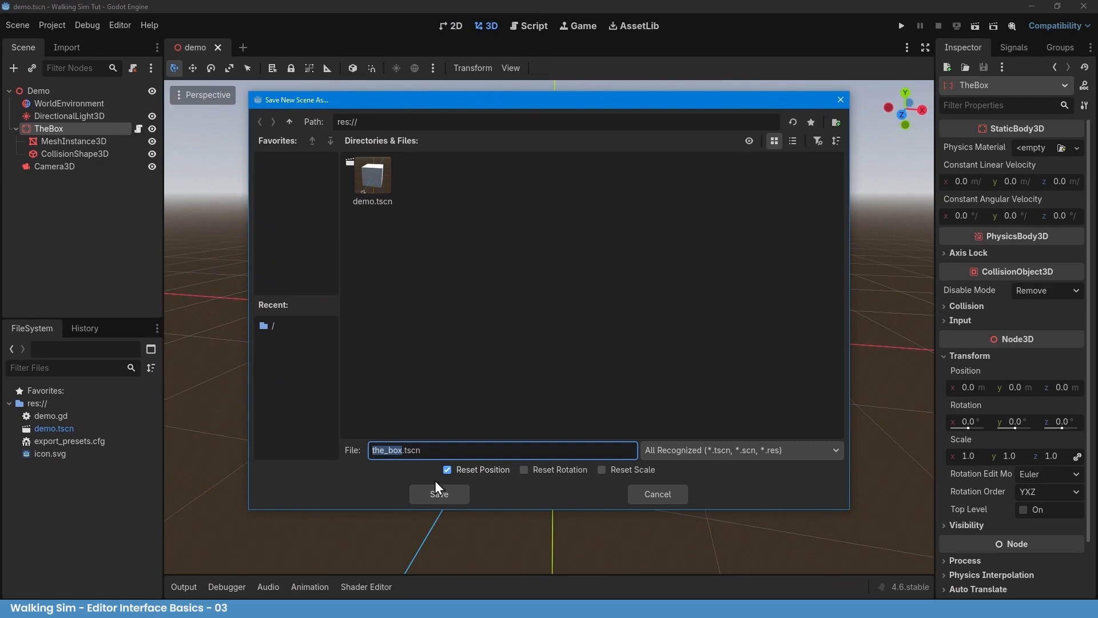
{"action": "left_click", "coordinate": [460, 495]}
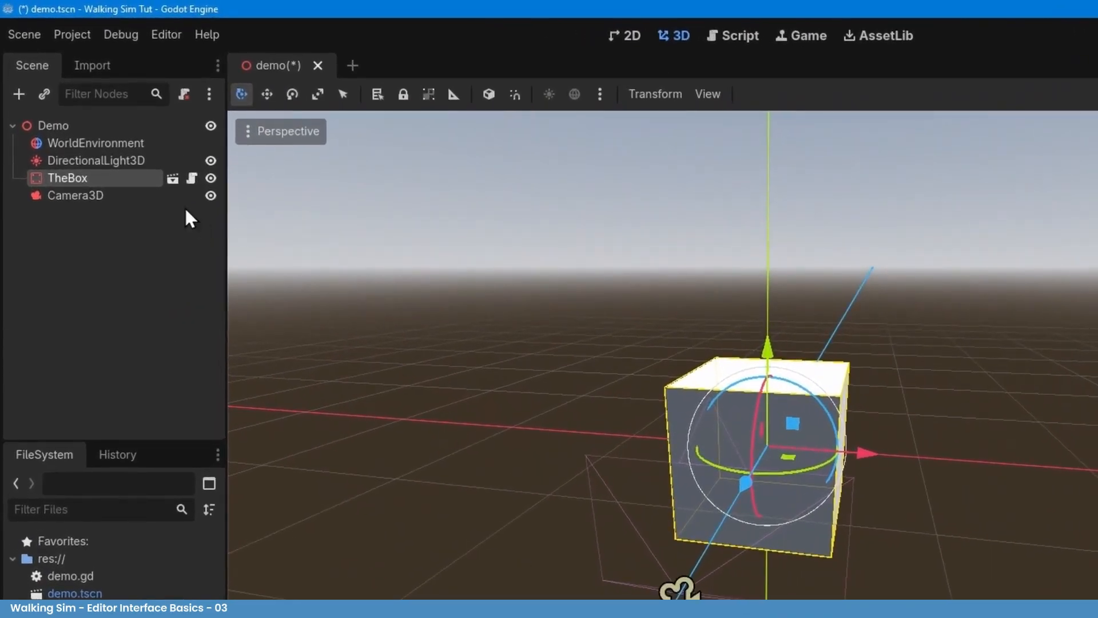
Duplicate TheBox and move the copy along the X axis so it stands beside the original
{"action": "right_click", "coordinate": [131, 181]}
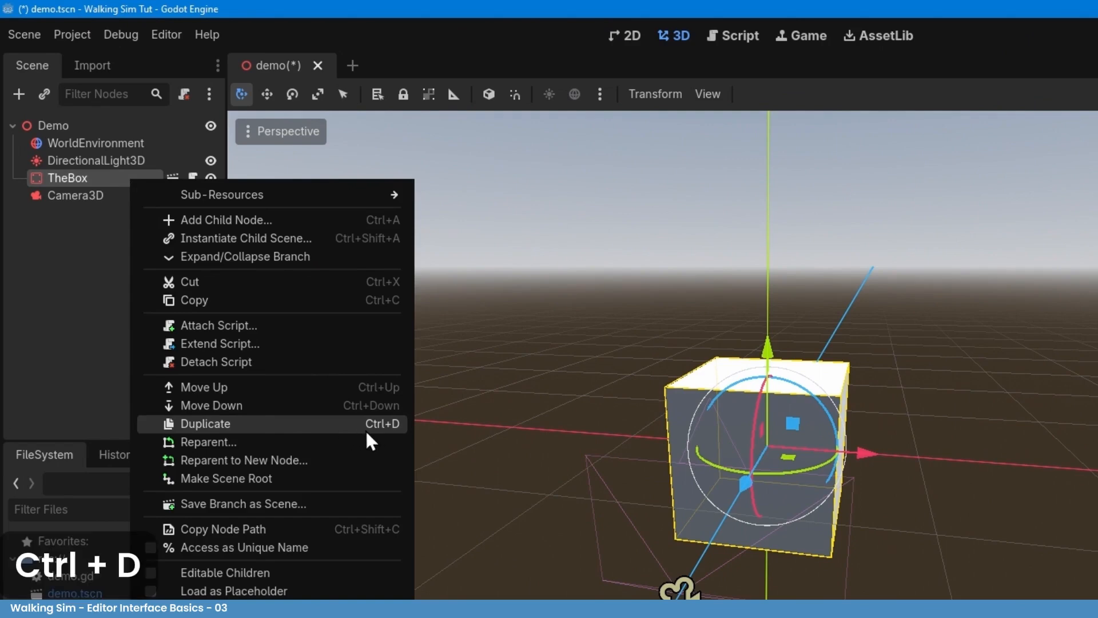
{"action": "left_click", "coordinate": [289, 423]}
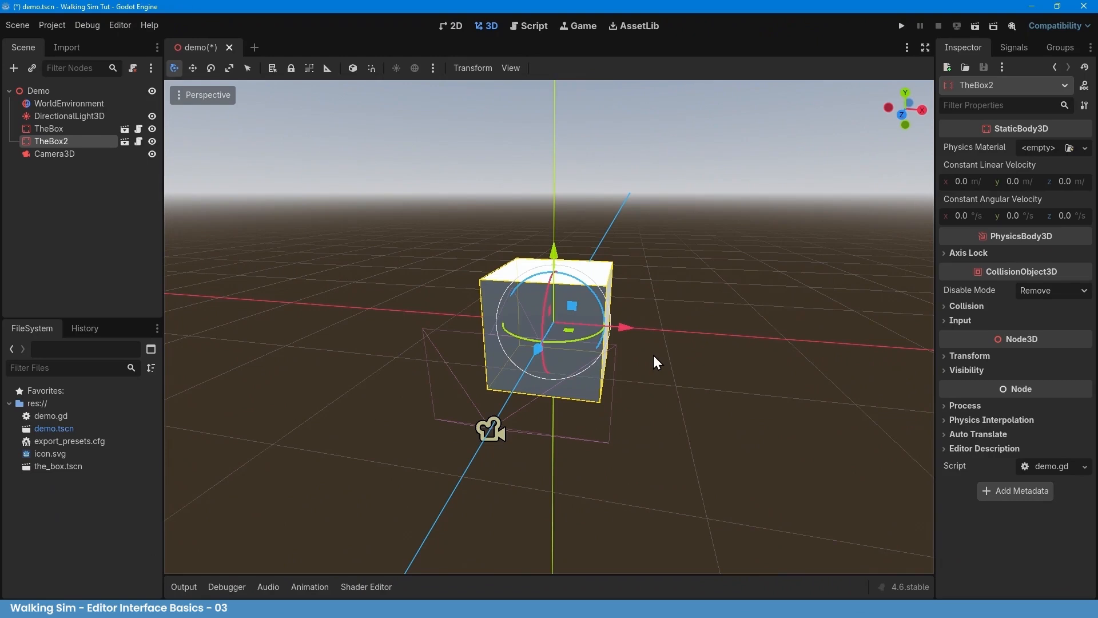
{"action": "left_click_drag", "start_coordinate": [629, 326], "coordinate": [819, 359]}
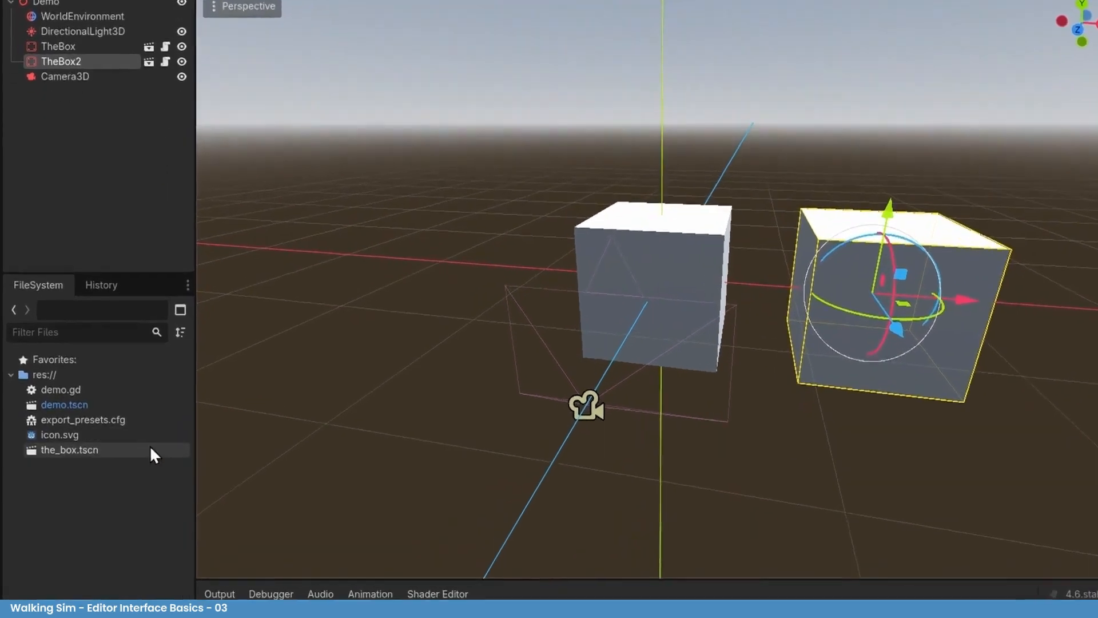
Place another instance of the_box.tscn at about X -1.78, on the opposite side of the original box from TheBox2
{"action": "left_click", "coordinate": [89, 466]}
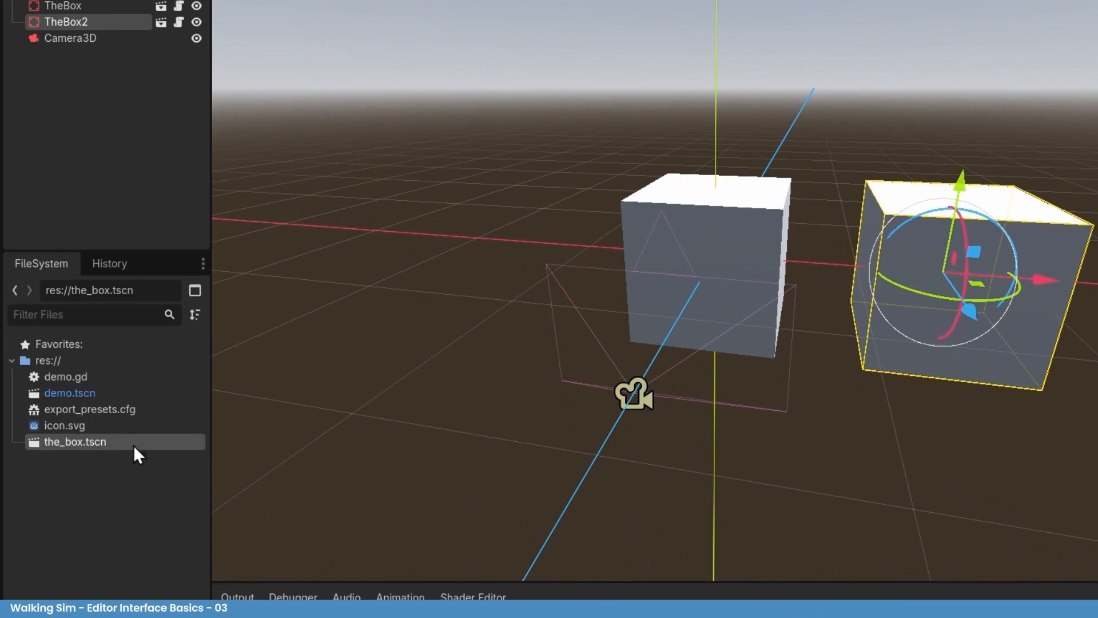
{"action": "left_click_drag", "start_coordinate": [133, 445], "coordinate": [503, 249]}
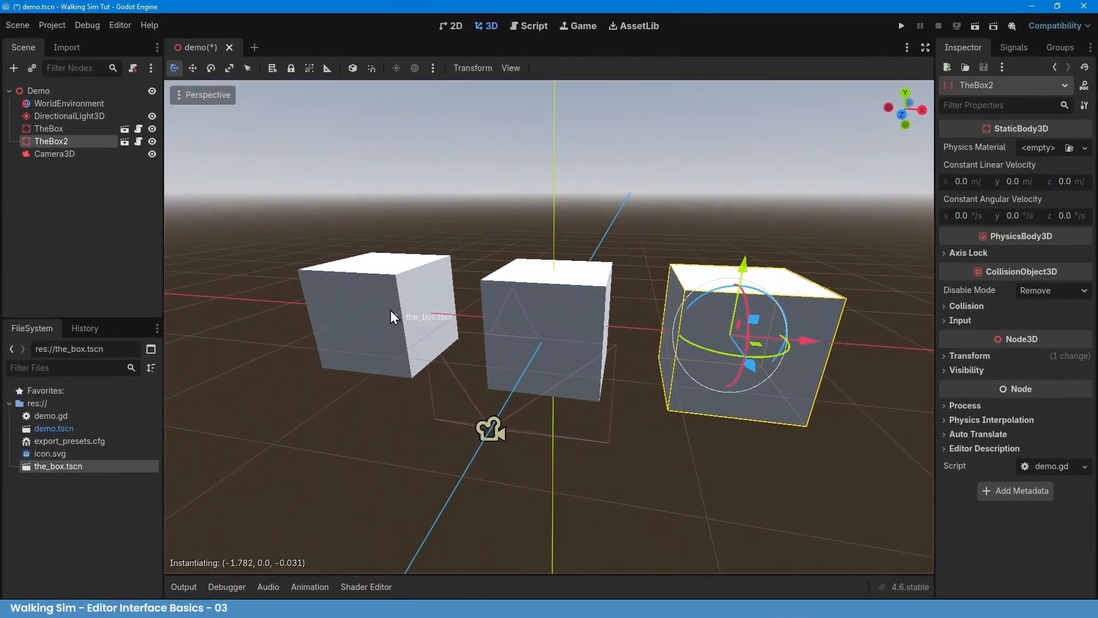
Rotate TheBox3, TheBox and TheBox2 so that each of the three boxes sits at a different angle
{"action": "left_click_drag", "start_coordinate": [391, 312], "coordinate": [601, 321]}
{"action": "left_click", "coordinate": [578, 309]}
{"action": "left_click", "coordinate": [785, 325]}
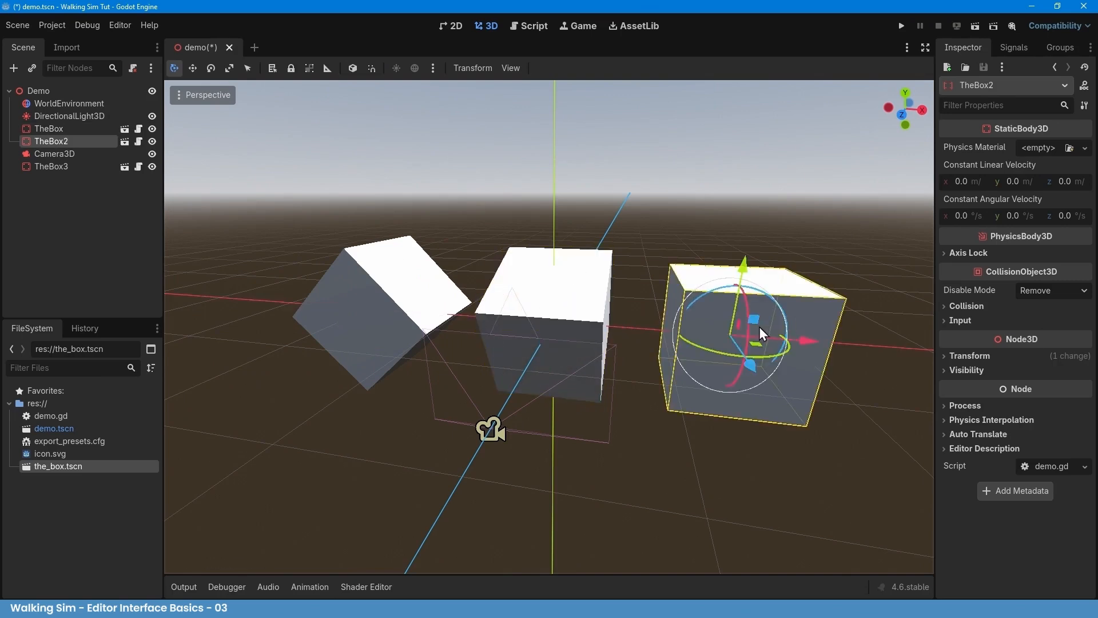
{"action": "left_click_drag", "start_coordinate": [709, 346], "coordinate": [723, 353]}
Move Camera3D back along the Z axis, farther away from the three boxes
{"action": "left_click", "coordinate": [531, 432]}
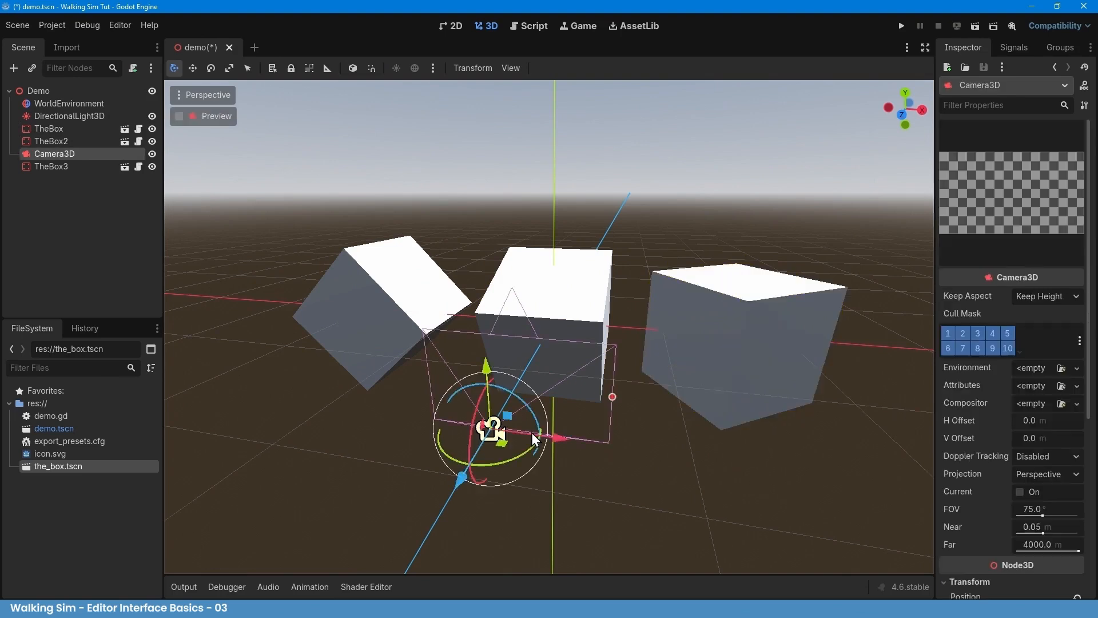
{"action": "scroll", "coordinate": [532, 433], "scroll_direction": "up", "scroll_amount": 3}
{"action": "left_click_drag", "start_coordinate": [496, 434], "coordinate": [428, 558]}
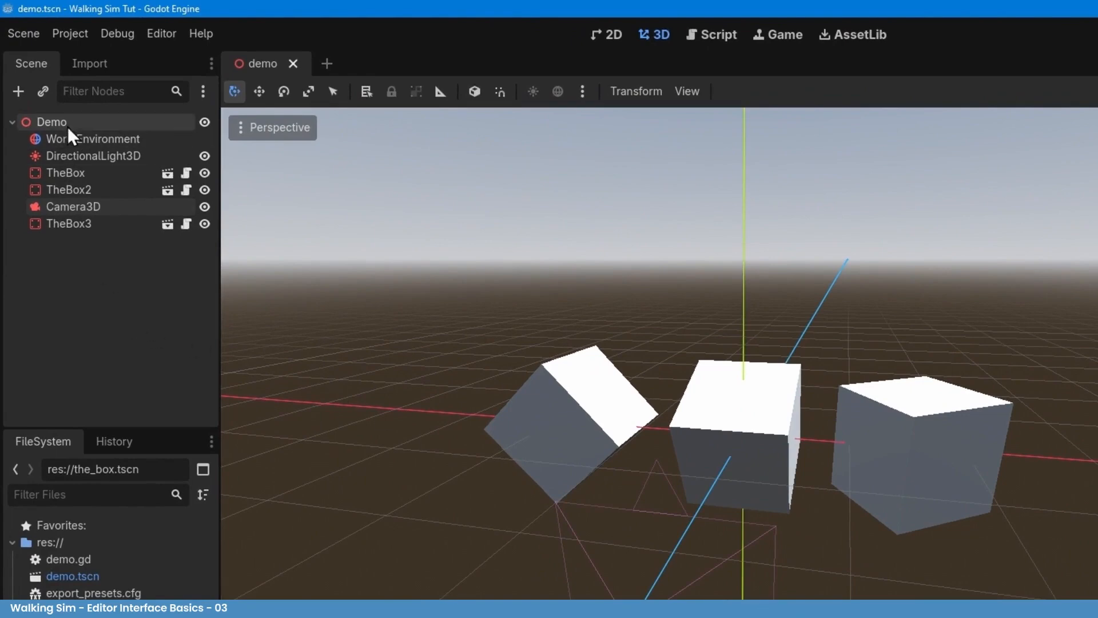
Add a Node3D as a child of the Demo root node and rename it Boxes
{"action": "right_click", "coordinate": [104, 120]}
{"action": "left_click", "coordinate": [214, 137]}
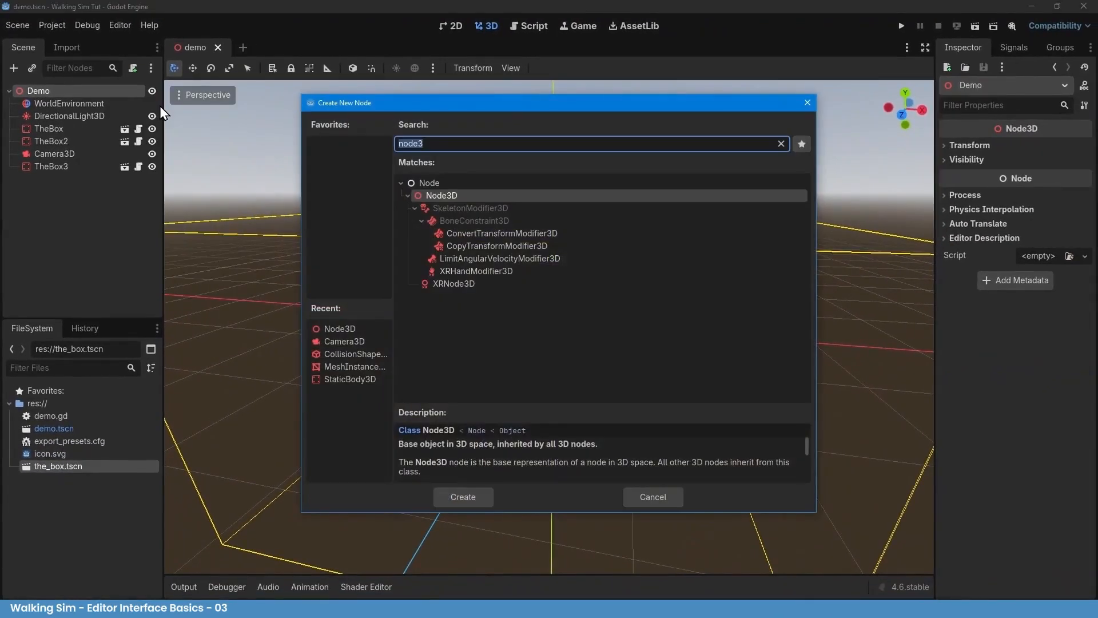
{"action": "type", "text": "node3"}
{"action": "left_click", "coordinate": [472, 496]}
{"action": "double_click", "coordinate": [54, 179]}
{"action": "type", "text": "Boxes"}
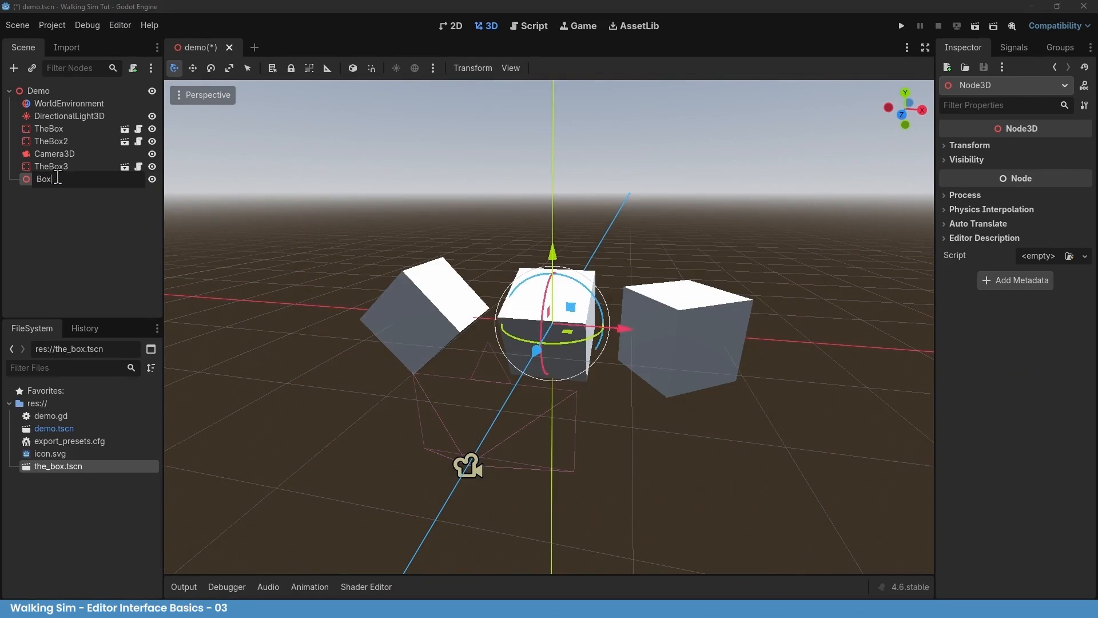
{"action": "key", "text": "Return"}
{"action": "left_click", "coordinate": [111, 209]}
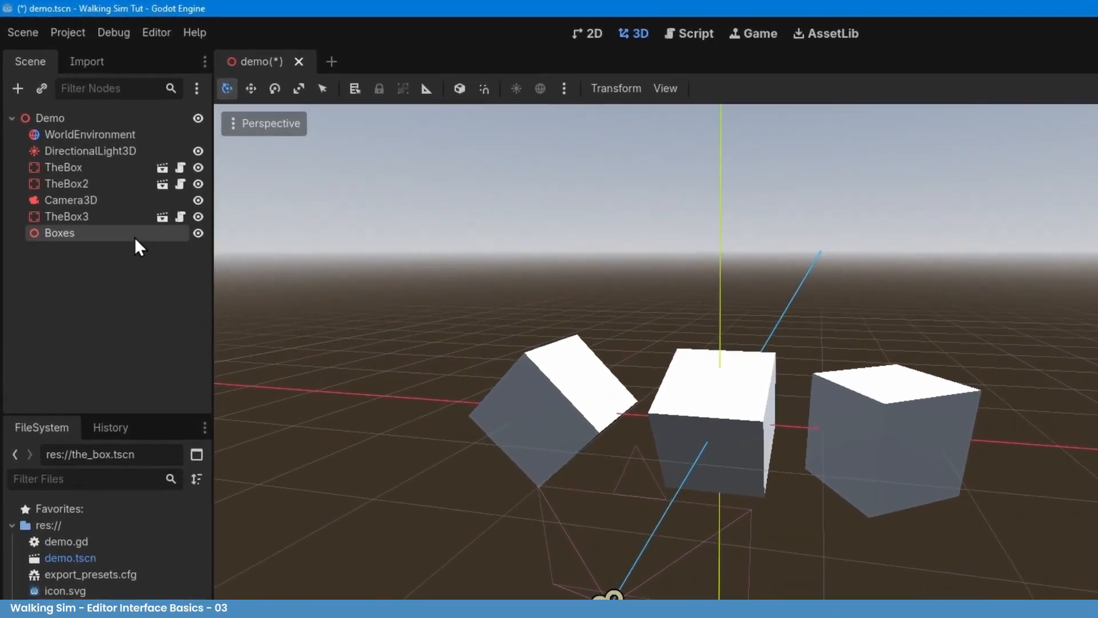
Reparent TheBox, TheBox2 and TheBox3 together under the Boxes node
{"action": "left_click", "coordinate": [106, 169]}
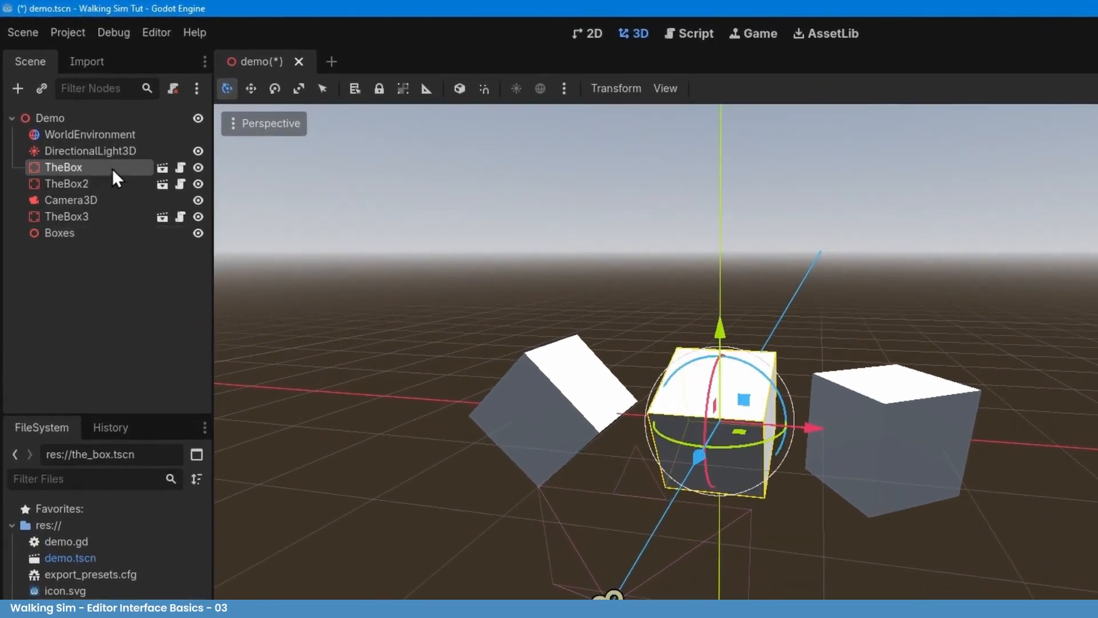
{"action": "left_click", "coordinate": [111, 185], "text": "ctrl"}
{"action": "left_click", "coordinate": [117, 218], "text": "ctrl"}
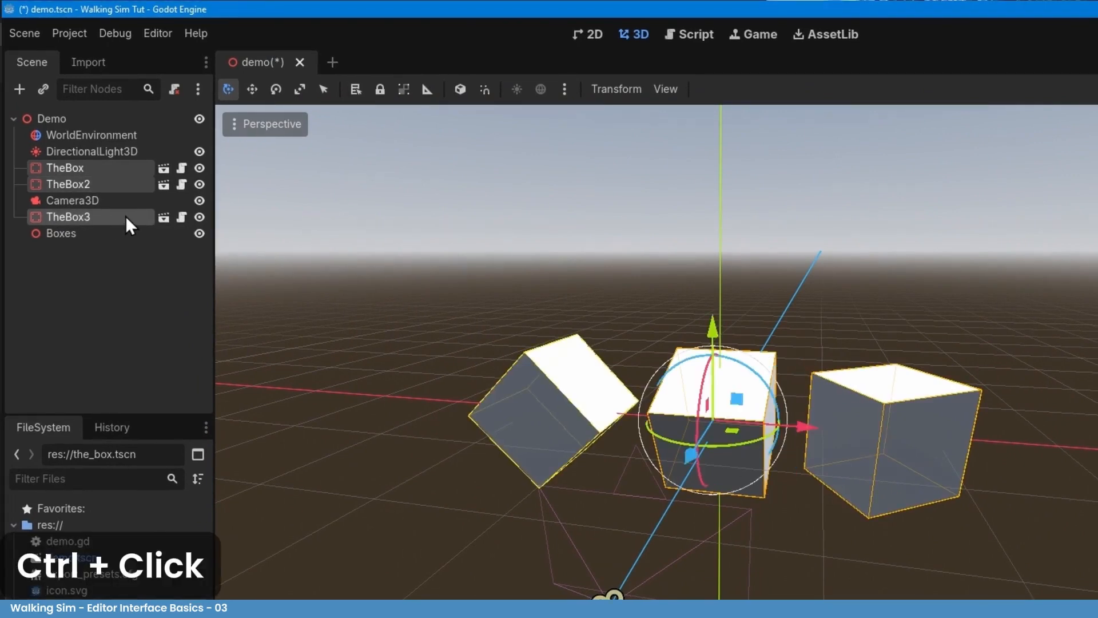
{"action": "left_click_drag", "start_coordinate": [132, 219], "coordinate": [119, 234]}
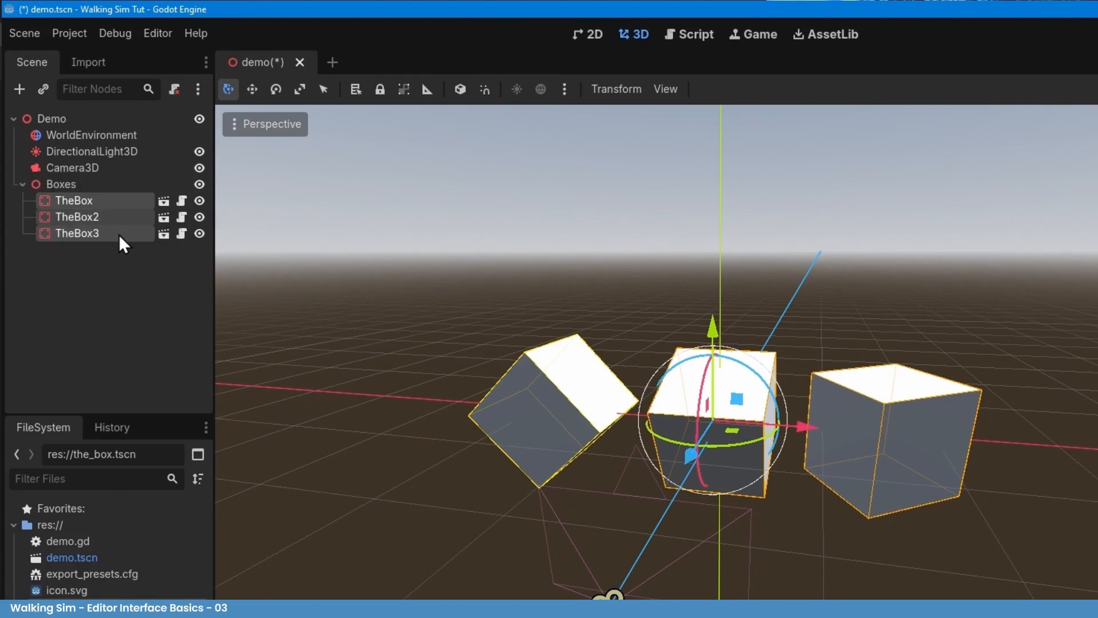
Select the Boxes node, and collapse and re-expand its branch and the whole Demo tree
{"action": "left_click", "coordinate": [128, 190]}
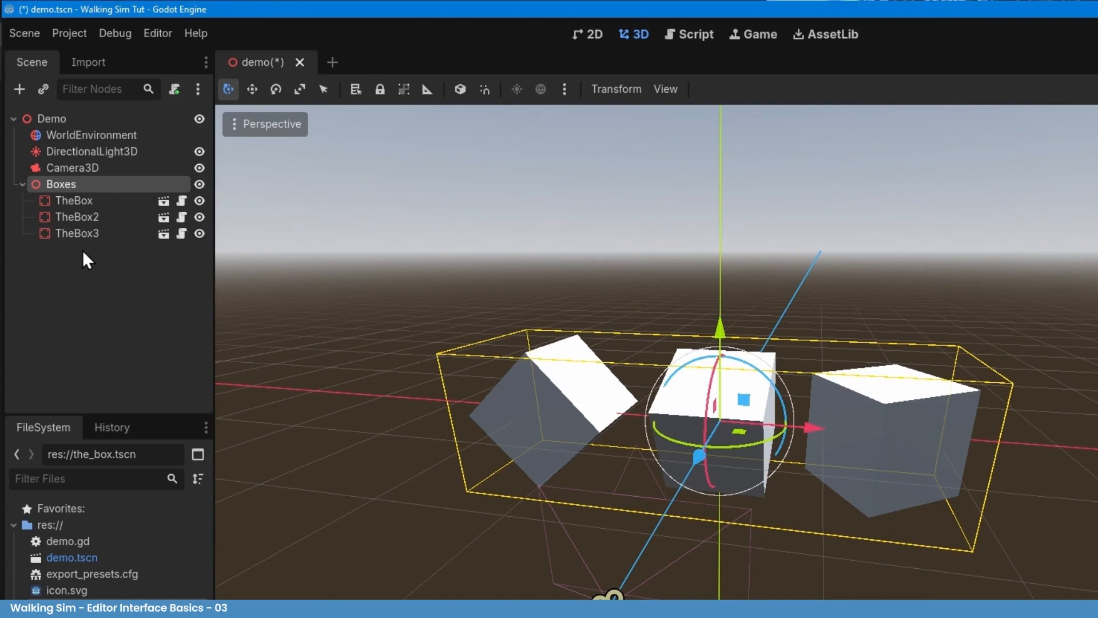
{"action": "left_click", "coordinate": [23, 184]}
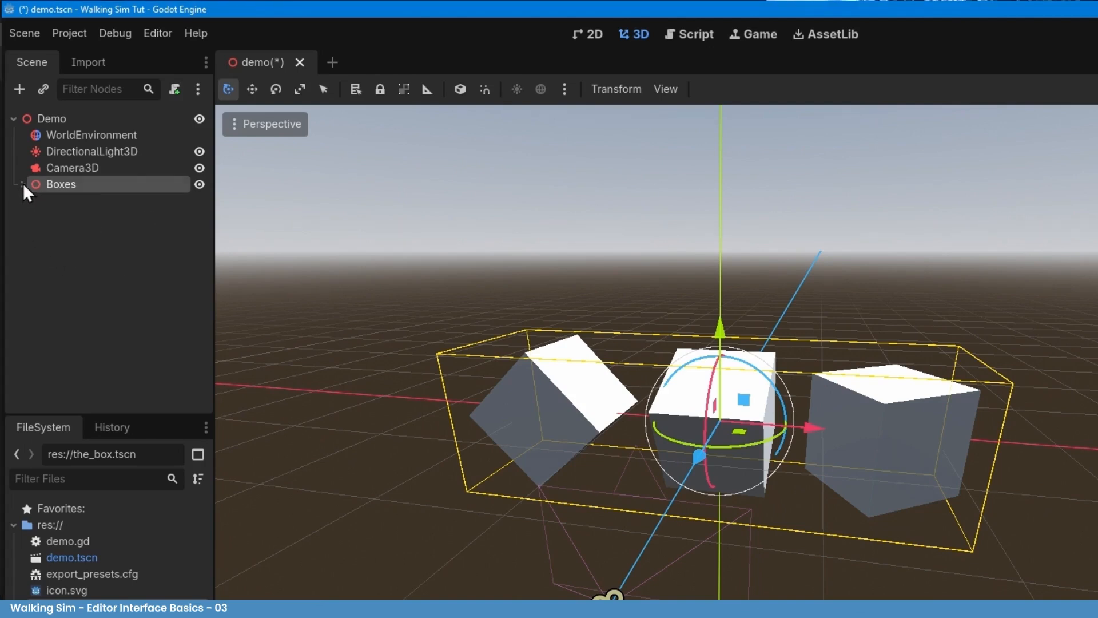
{"action": "left_click", "coordinate": [22, 184]}
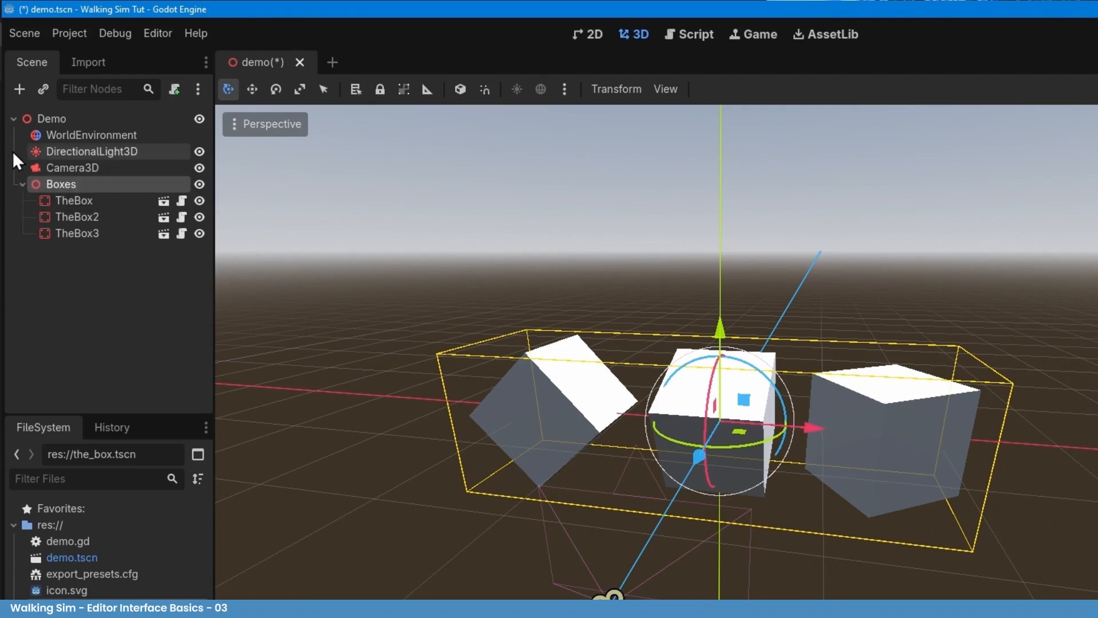
{"action": "left_click", "coordinate": [13, 118]}
{"action": "left_click", "coordinate": [13, 119]}
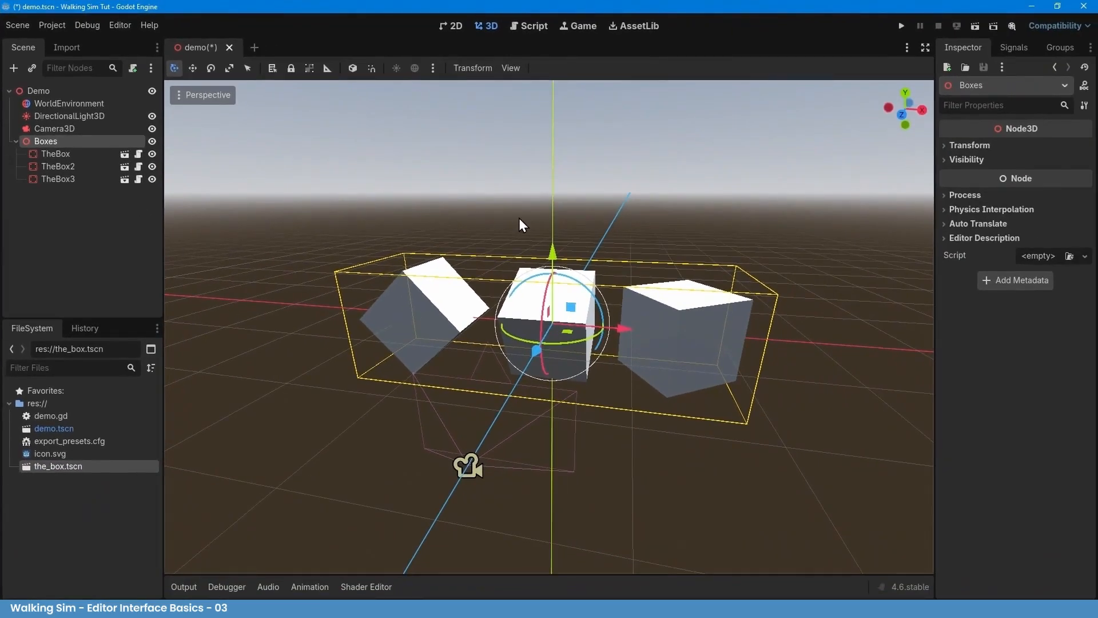
Try transforming the whole Boxes group with its three child boxes, and undo the change
{"action": "mouse_move", "coordinate": [553, 251]}
{"action": "left_mouse_down"}
{"action": "mouse_move", "coordinate": [553, 224]}
{"action": "mouse_move", "coordinate": [553, 257]}
{"action": "left_mouse_up"}
{"action": "mouse_move", "coordinate": [561, 347]}
{"action": "left_mouse_down"}
{"action": "mouse_move", "coordinate": [533, 347]}
{"action": "mouse_move", "coordinate": [571, 348]}
{"action": "left_mouse_up"}
{"action": "key", "text": "ctrl+z"}
Hide and show again TheBox, TheBox2 and the whole Boxes group in turn
{"action": "left_click", "coordinate": [152, 154]}
{"action": "left_click", "coordinate": [152, 154]}
{"action": "left_click", "coordinate": [153, 166]}
{"action": "left_click", "coordinate": [153, 166]}
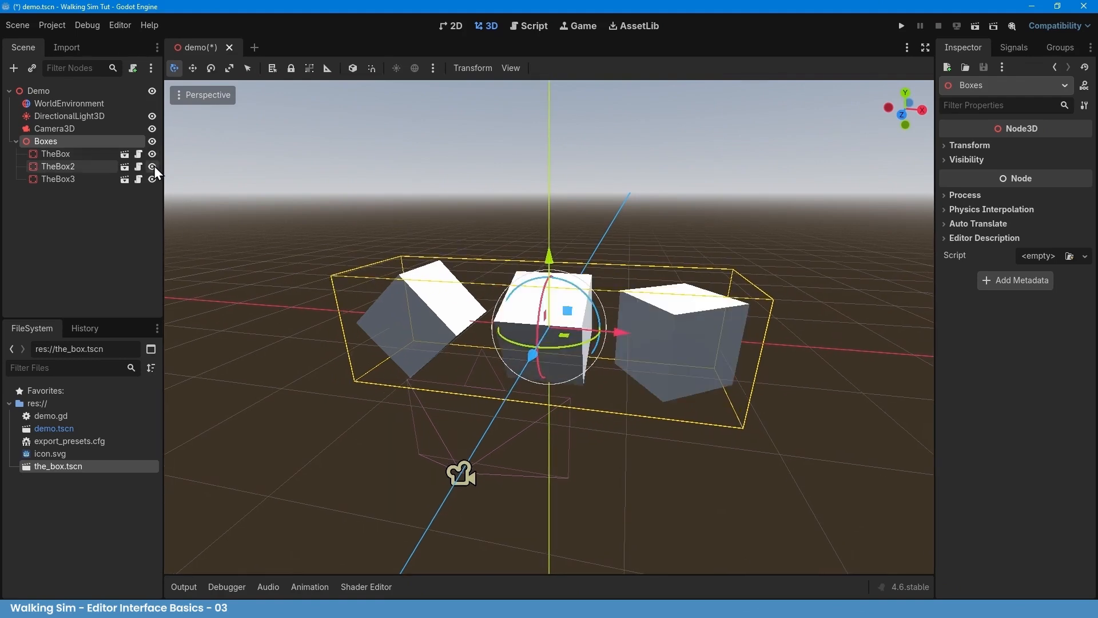
{"action": "left_click", "coordinate": [156, 143]}
{"action": "left_click", "coordinate": [156, 143]}
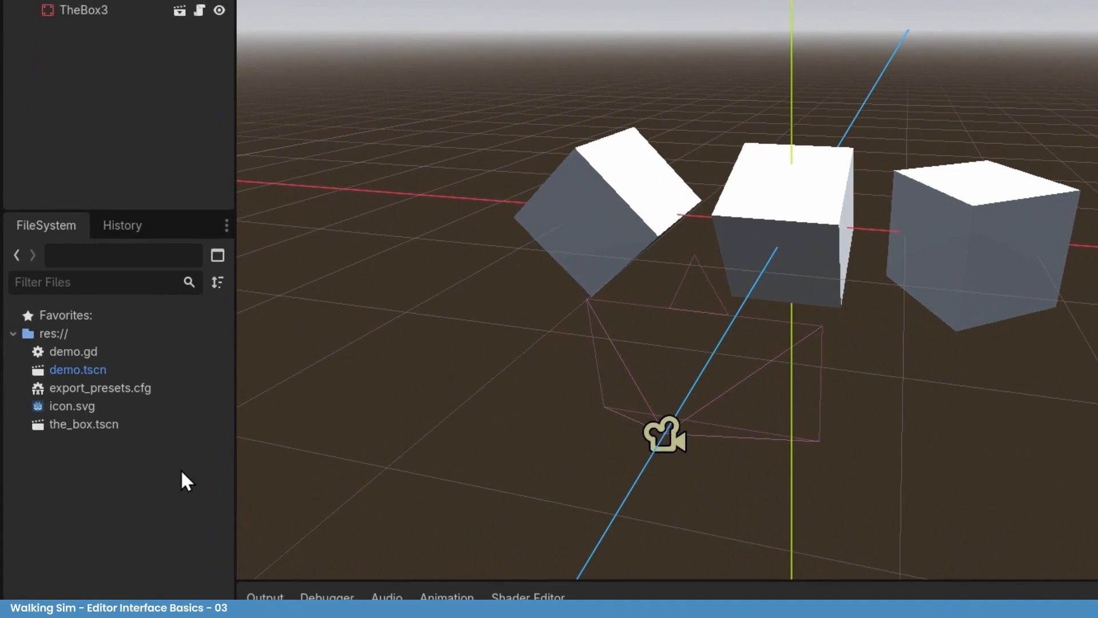
Create a folder named scenes in res://
{"action": "right_click", "coordinate": [149, 329]}
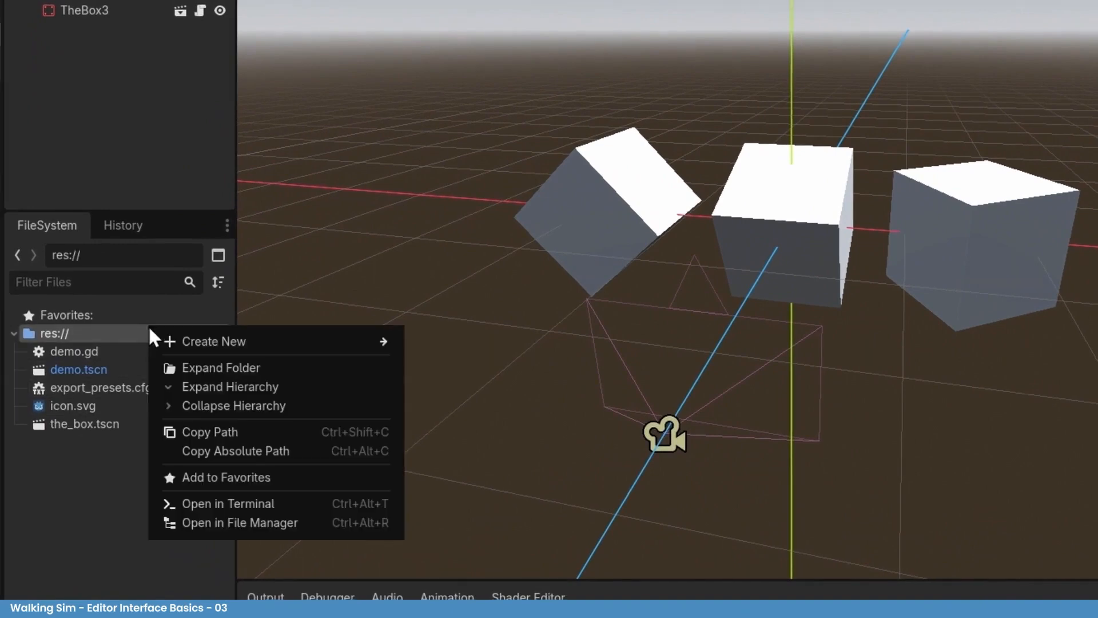
{"action": "mouse_move", "coordinate": [279, 344]}
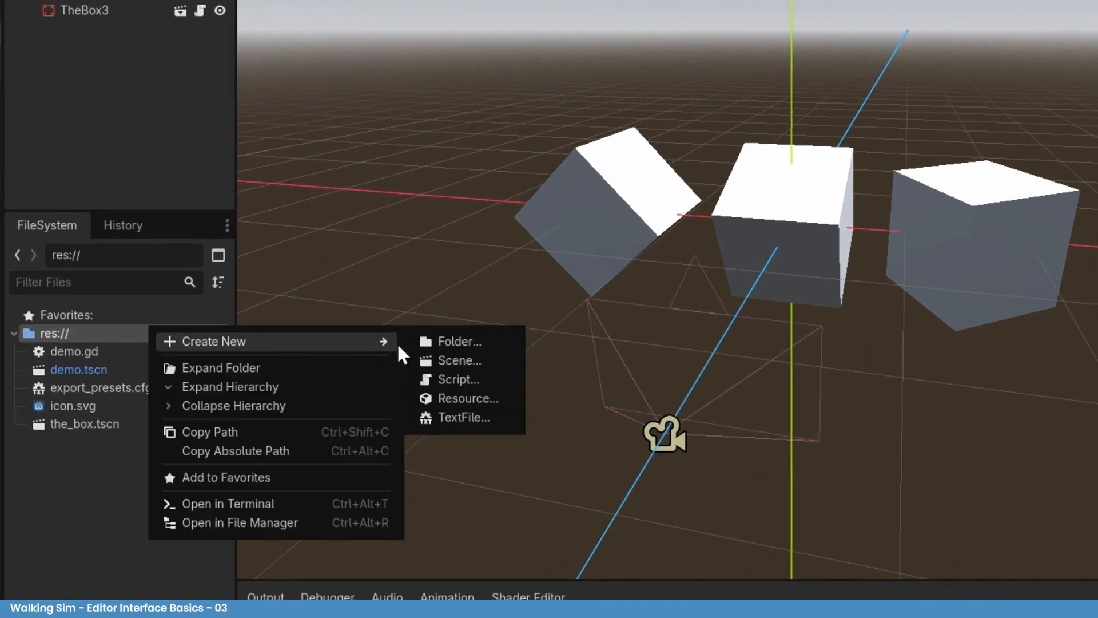
{"action": "left_click", "coordinate": [480, 346]}
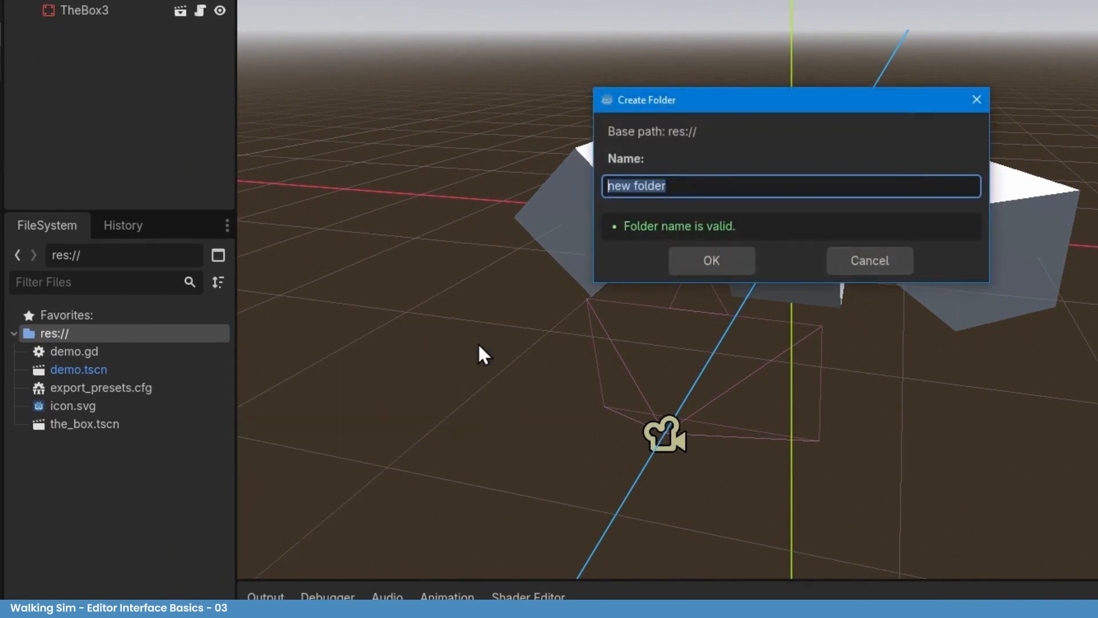
{"action": "type", "text": "scenes"}
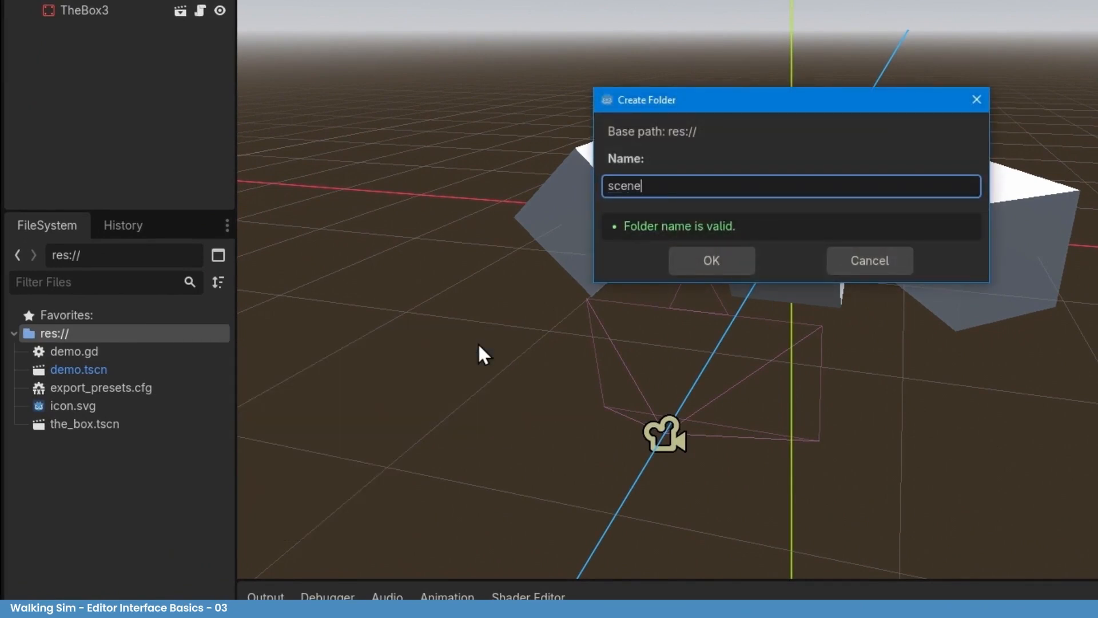
{"action": "key", "text": "Return"}
Create a folder named assets in res://
{"action": "right_click", "coordinate": [222, 334]}
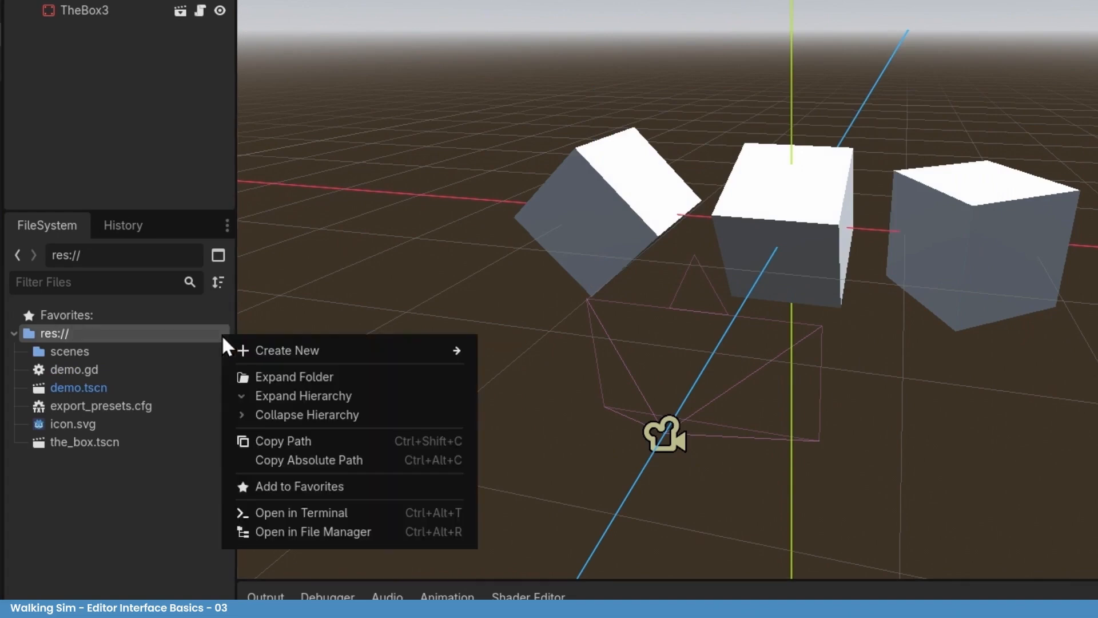
{"action": "mouse_move", "coordinate": [287, 352]}
{"action": "left_click", "coordinate": [514, 351]}
{"action": "type", "text": "a"}
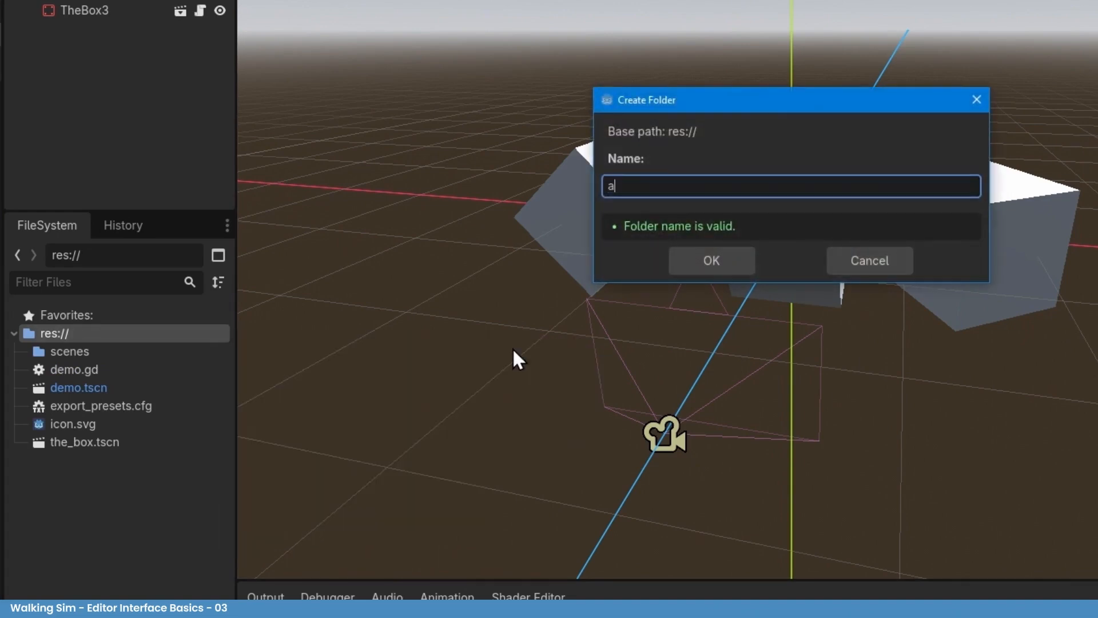
{"action": "type", "text": "ssets"}
{"action": "key", "text": "Return"}
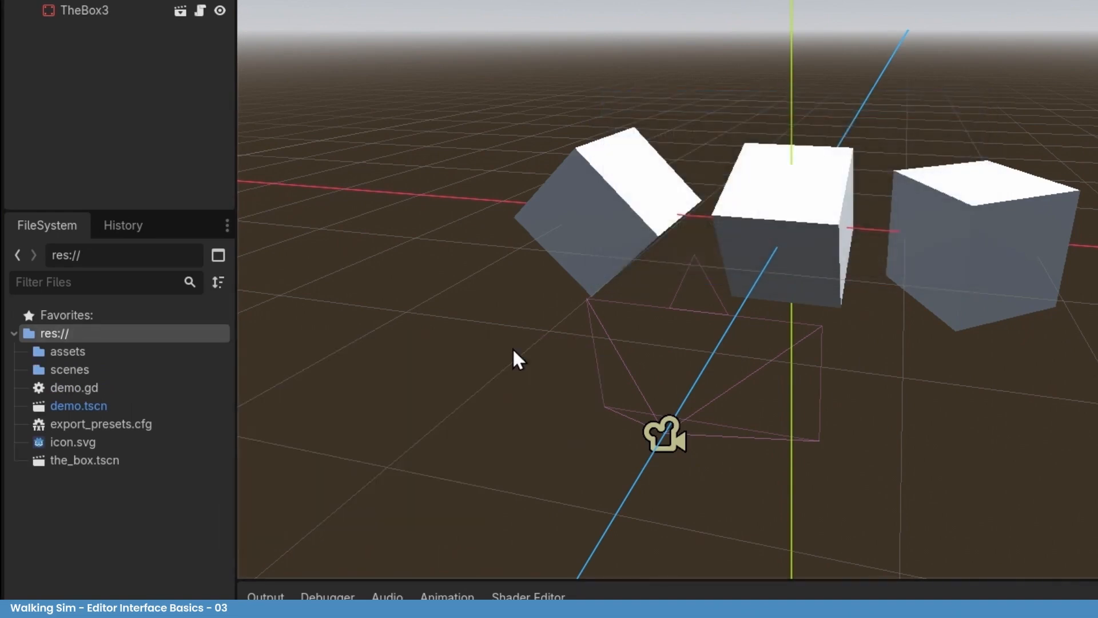
Create a folder named scripts in res://
{"action": "right_click", "coordinate": [183, 334]}
{"action": "mouse_move", "coordinate": [336, 348]}
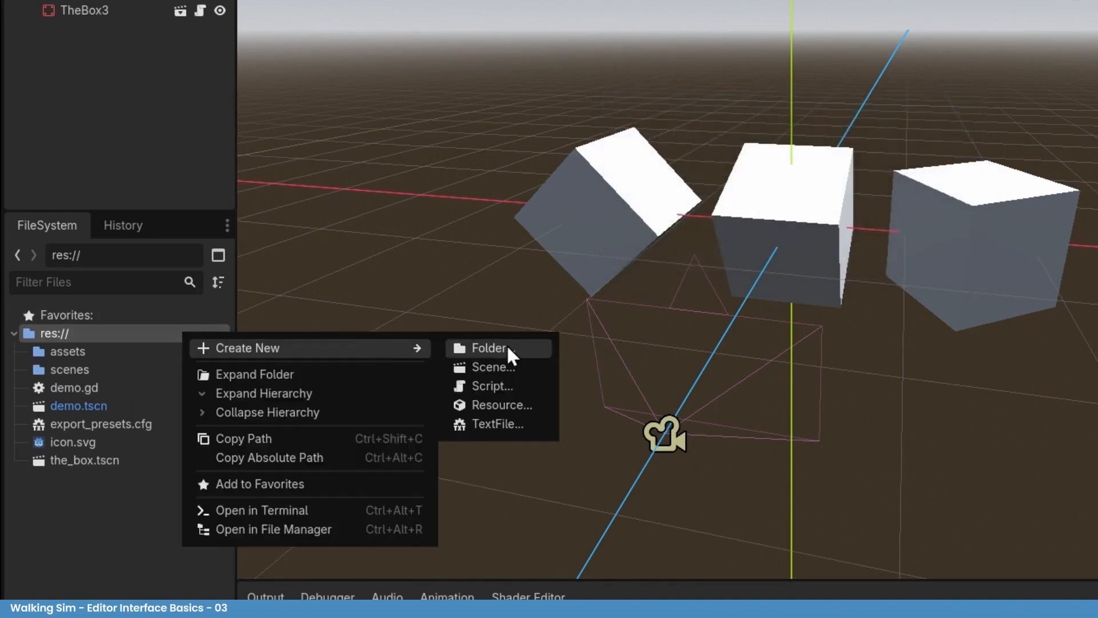
{"action": "left_click", "coordinate": [503, 350]}
{"action": "type", "text": "scripts"}
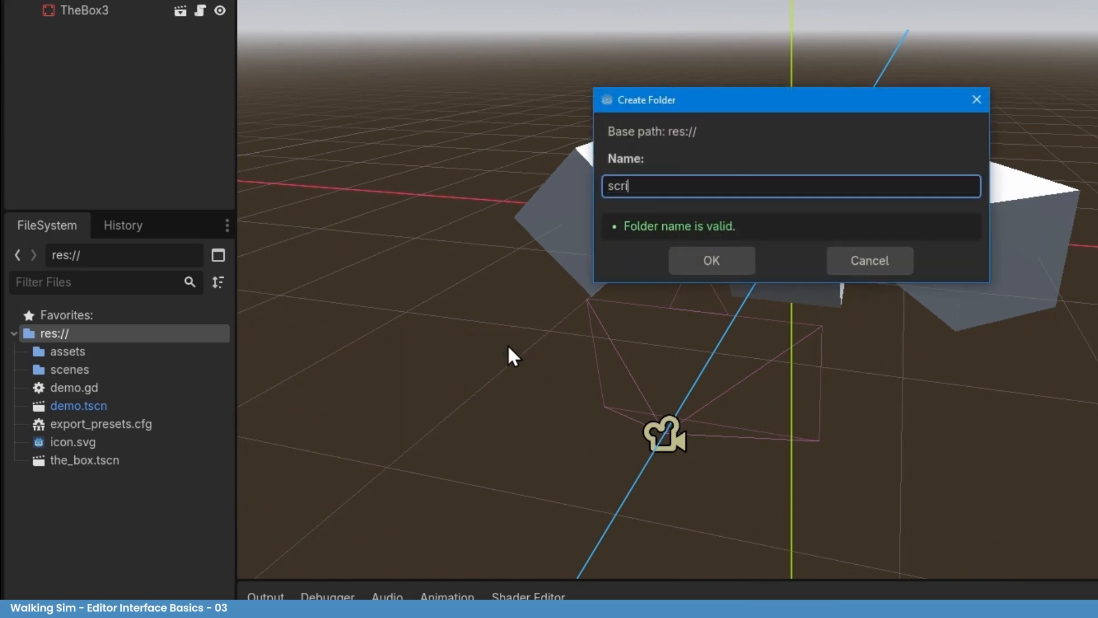
{"action": "key", "text": "Return"}
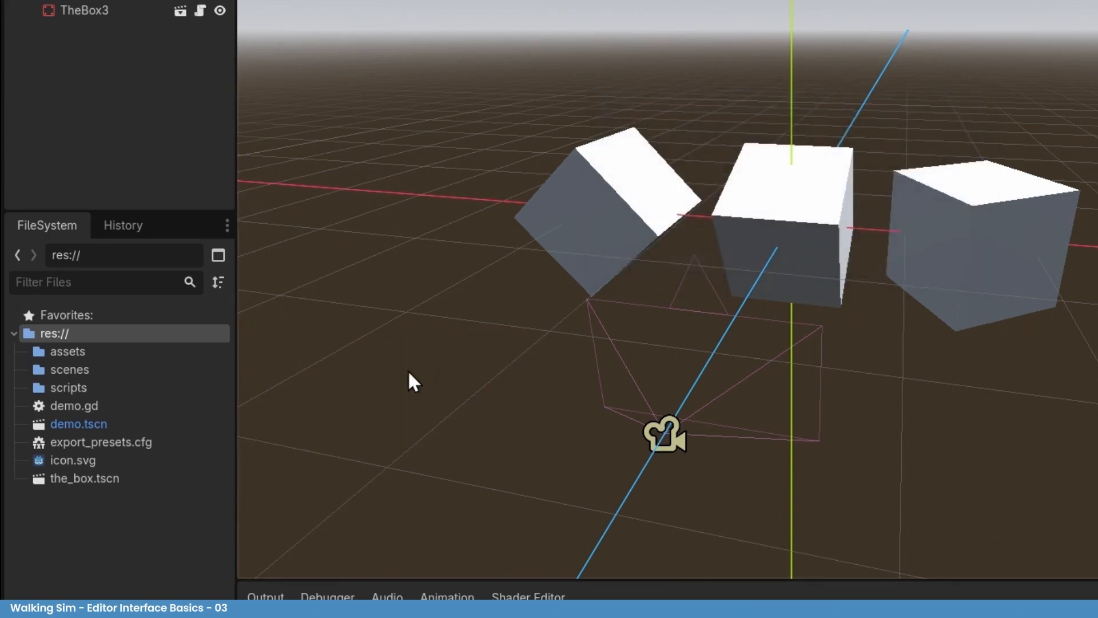
Move demo.tscn and the_box.tscn into the scenes folder, and demo.gd into the scripts folder
{"action": "left_click", "coordinate": [129, 424]}
{"action": "left_click", "coordinate": [145, 479], "text": "ctrl"}
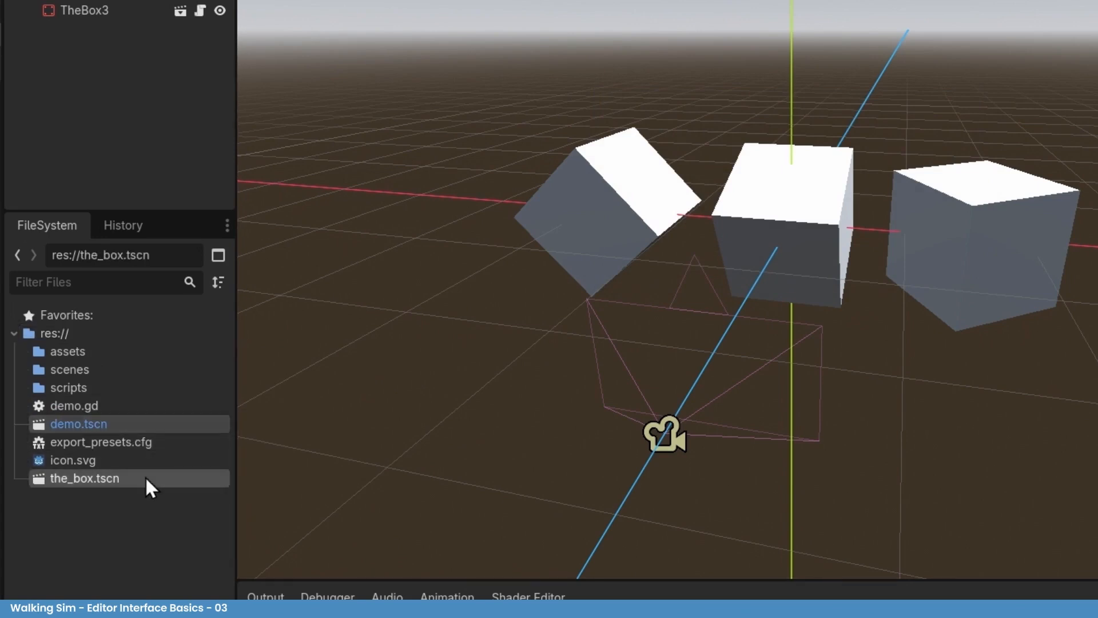
{"action": "left_click_drag", "start_coordinate": [105, 426], "coordinate": [153, 371]}
{"action": "left_click", "coordinate": [715, 223]}
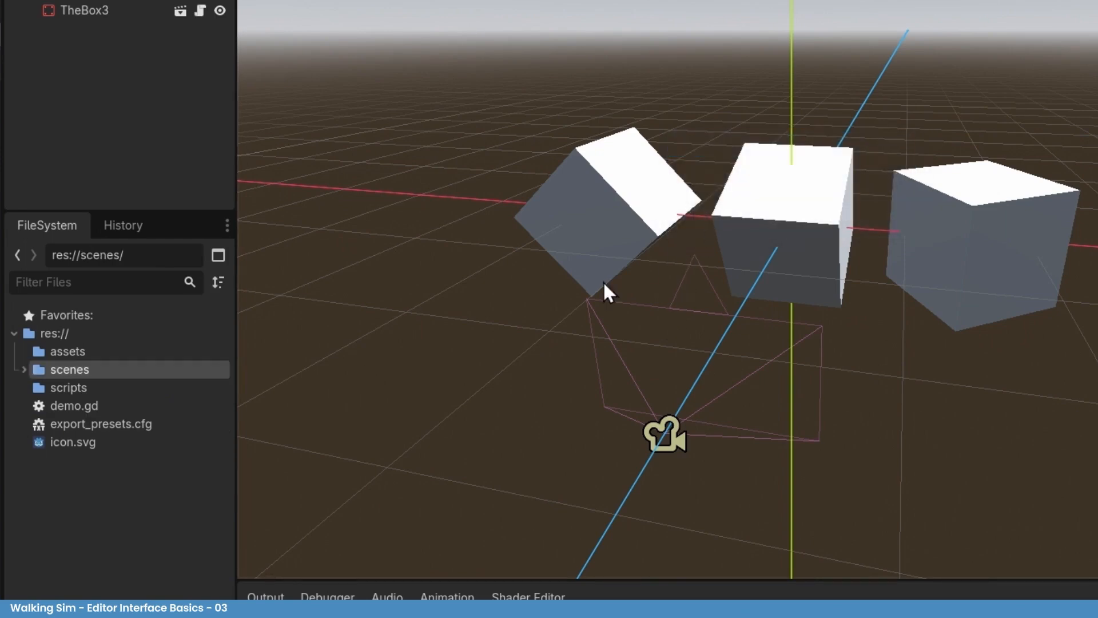
{"action": "left_click_drag", "start_coordinate": [142, 404], "coordinate": [108, 387]}
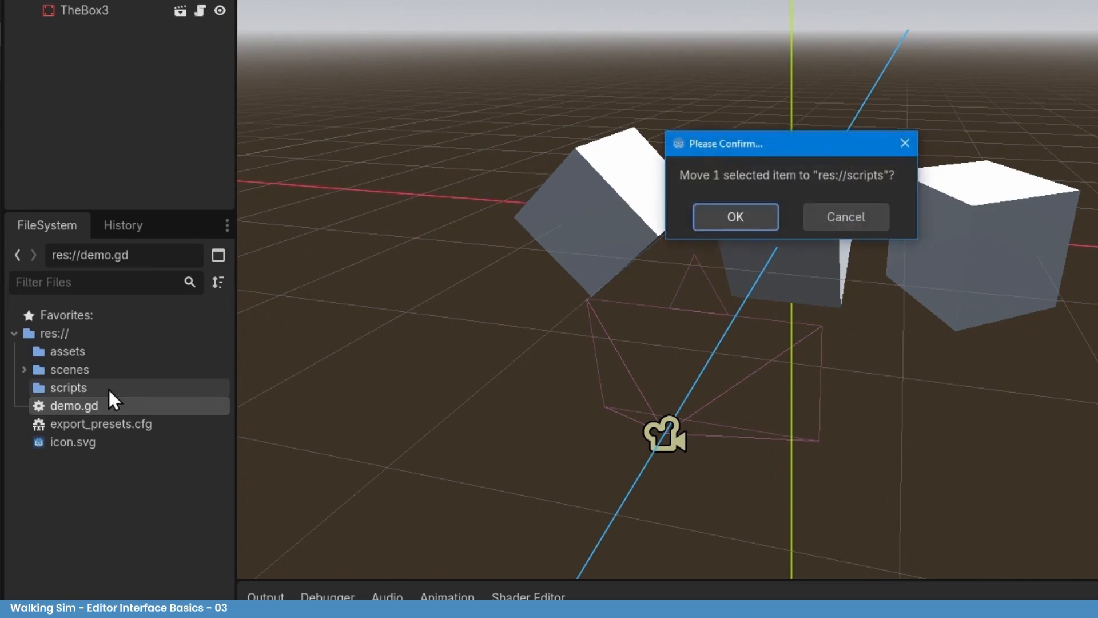
{"action": "left_click", "coordinate": [724, 219]}
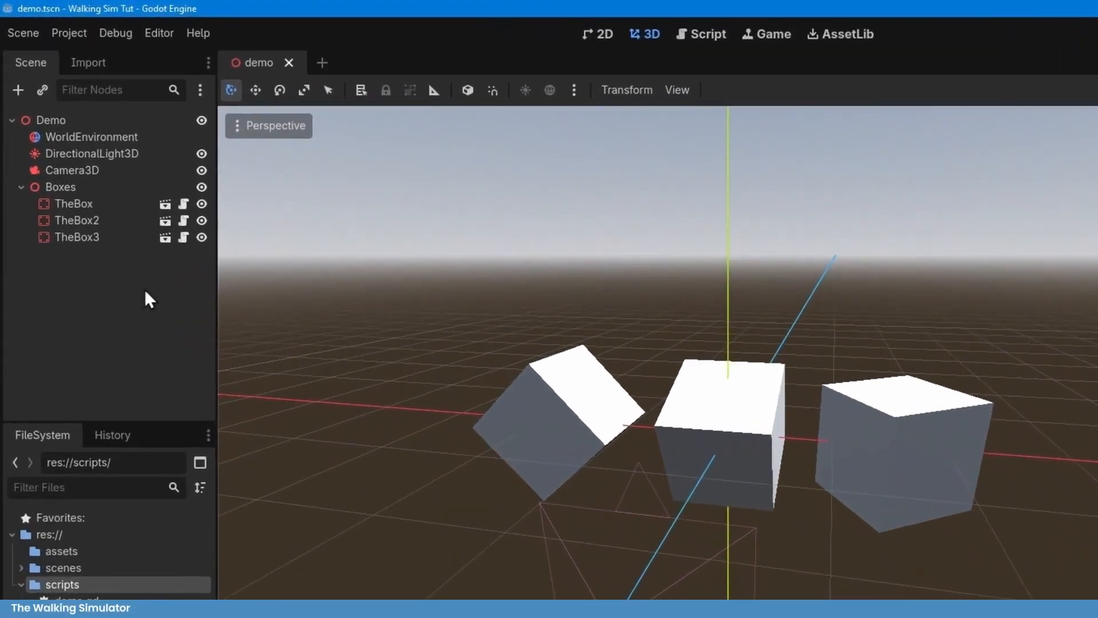
Delete Camera3D and the Boxes node with all its child boxes from the Demo scene
{"action": "left_click", "coordinate": [46, 187], "text": "shift"}
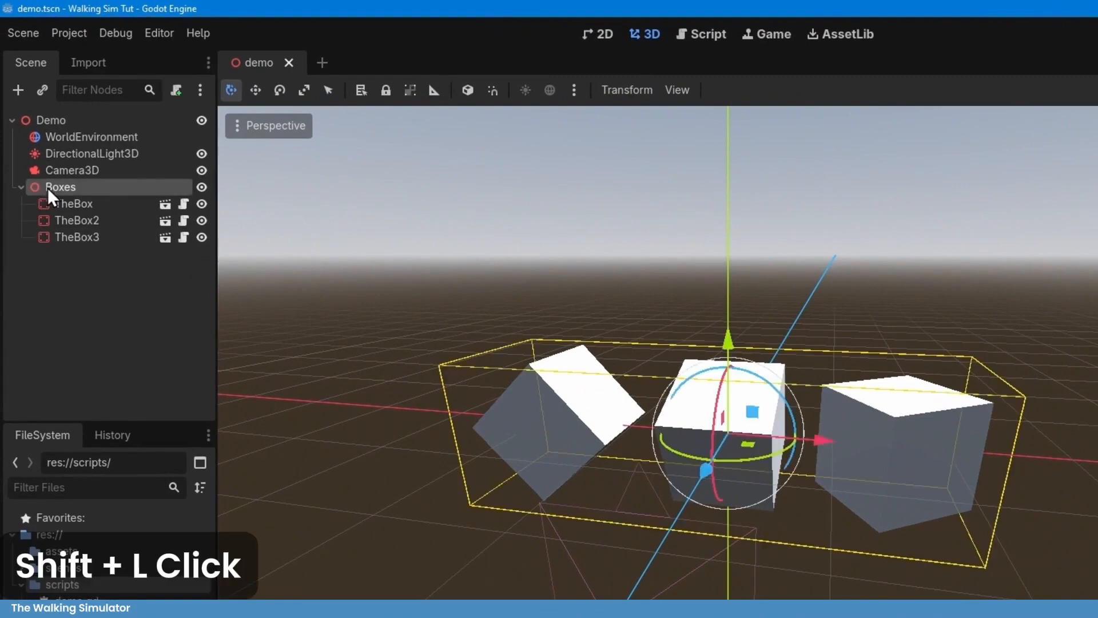
{"action": "left_click", "coordinate": [86, 172], "text": "shift"}
{"action": "key", "text": "Delete"}
{"action": "left_click", "coordinate": [681, 435]}
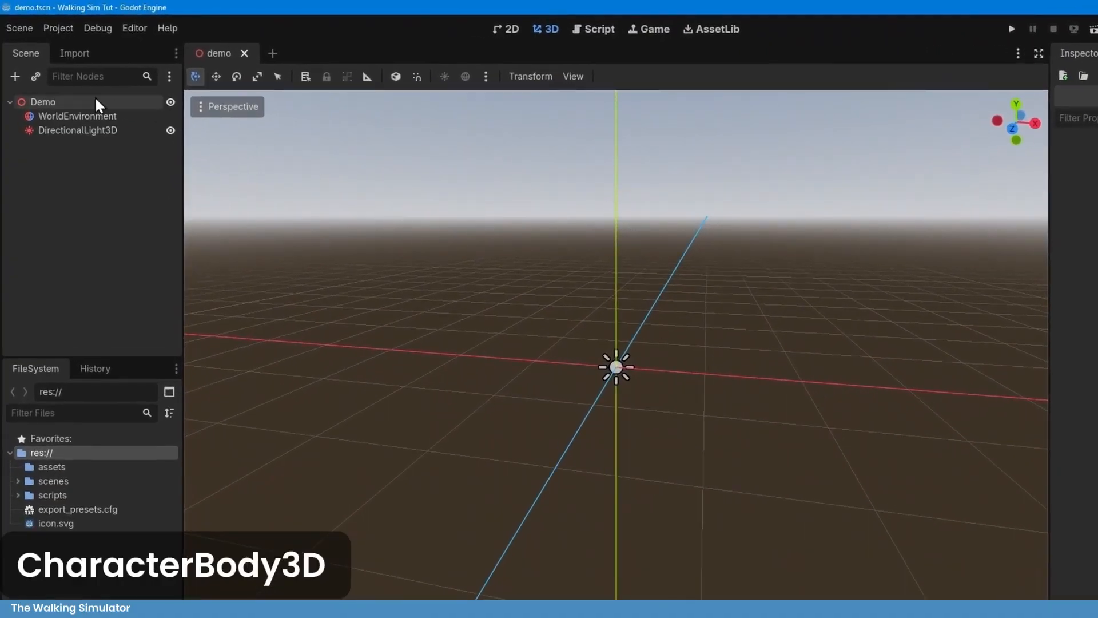
Add a CharacterBody3D node as a child of the Demo root node
{"action": "left_click", "coordinate": [43, 102]}
{"action": "key", "text": "ctrl+a"}
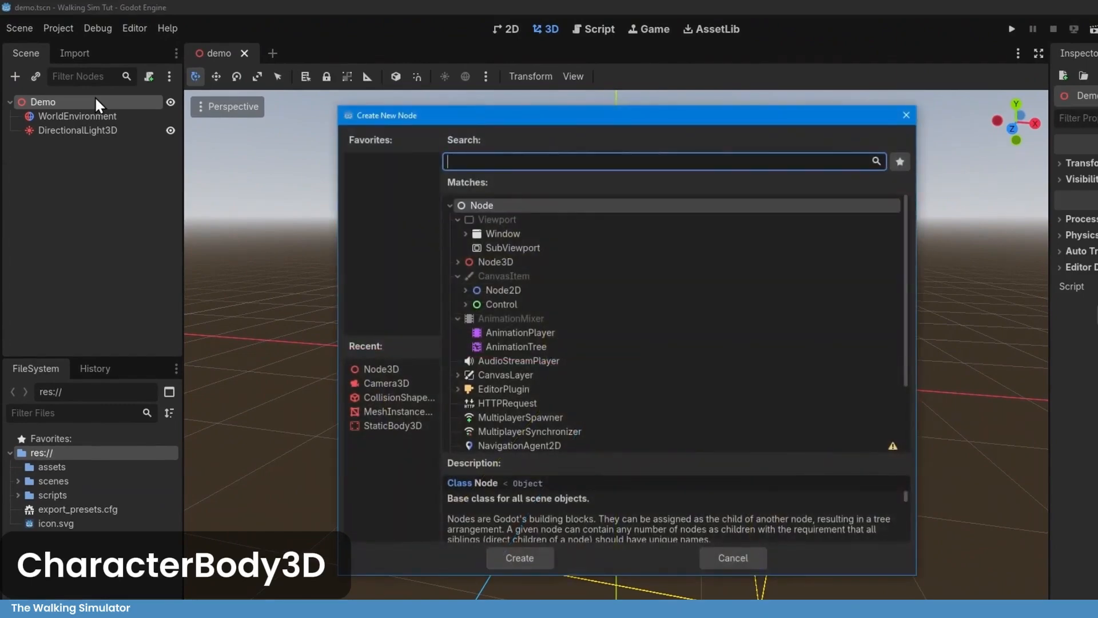
{"action": "type", "text": "cha"}
{"action": "key", "text": "Return"}
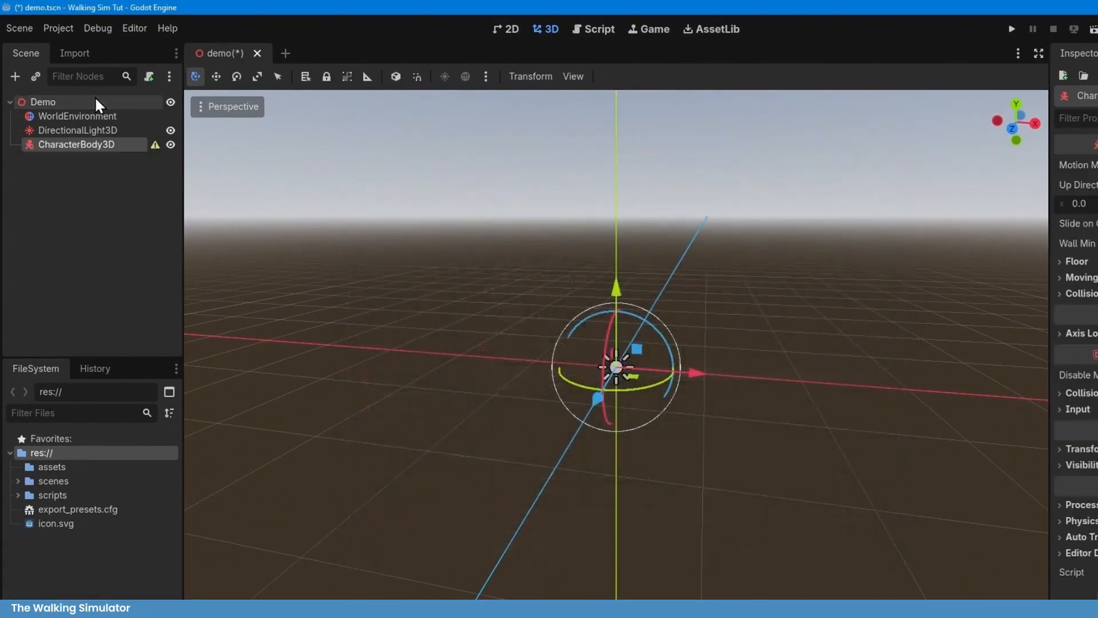
Rename the CharacterBody3D node to Player
{"action": "double_click", "coordinate": [109, 148]}
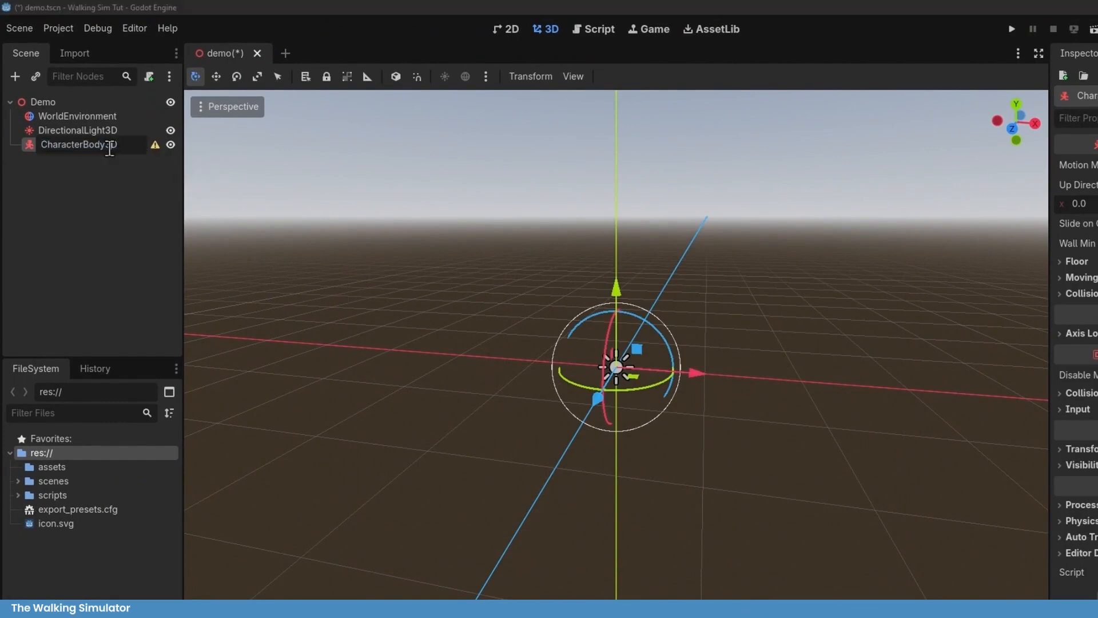
{"action": "type", "text": "Player"}
{"action": "key", "text": "Return"}
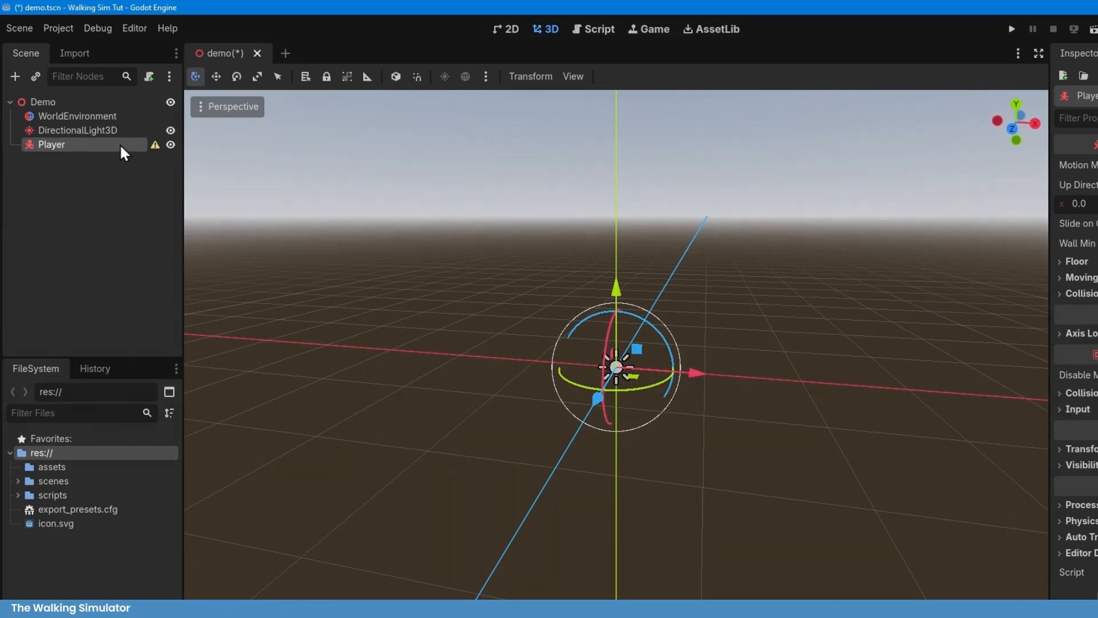
Add a MeshInstance3D node and a CollisionShape3D node as children of the Player node
{"action": "key", "text": "ctrl+a"}
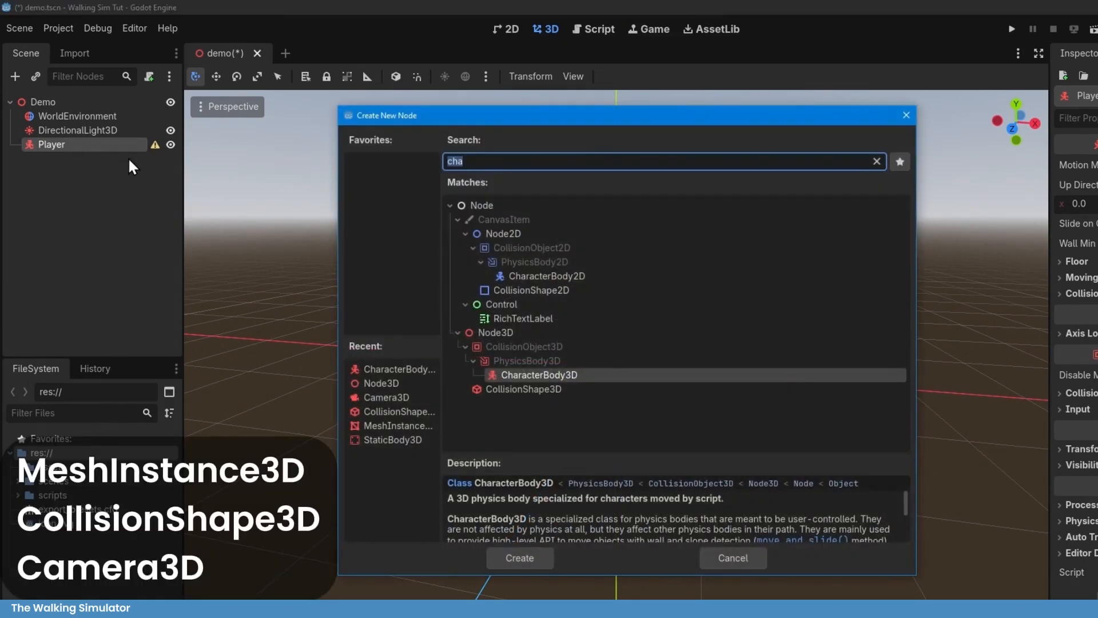
{"action": "type", "text": "mesh"}
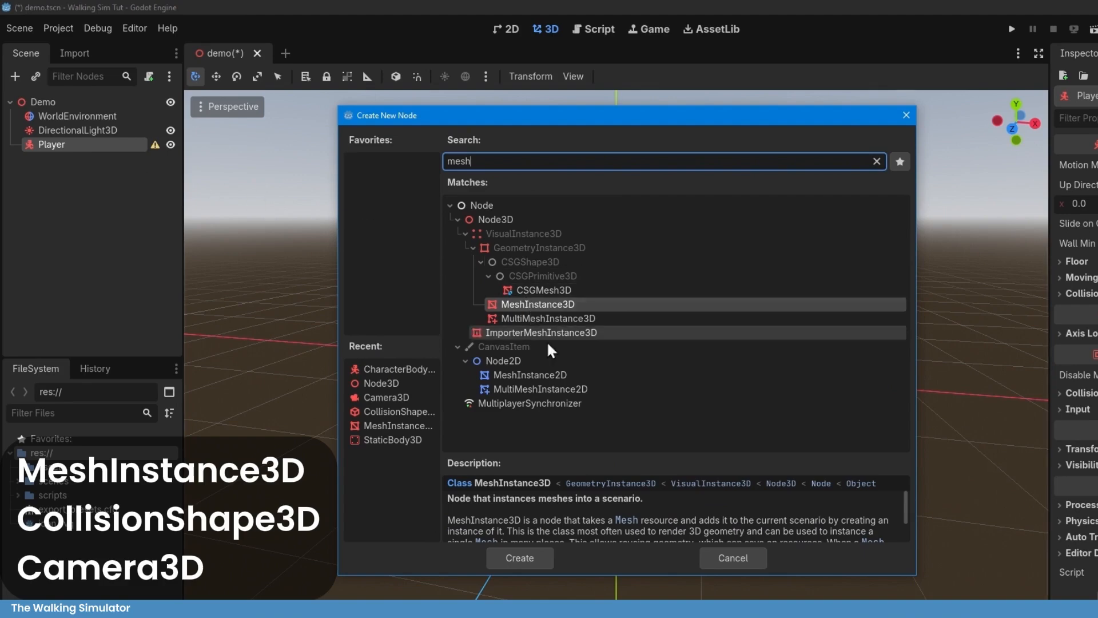
{"action": "left_click", "coordinate": [519, 557]}
{"action": "left_click", "coordinate": [93, 145]}
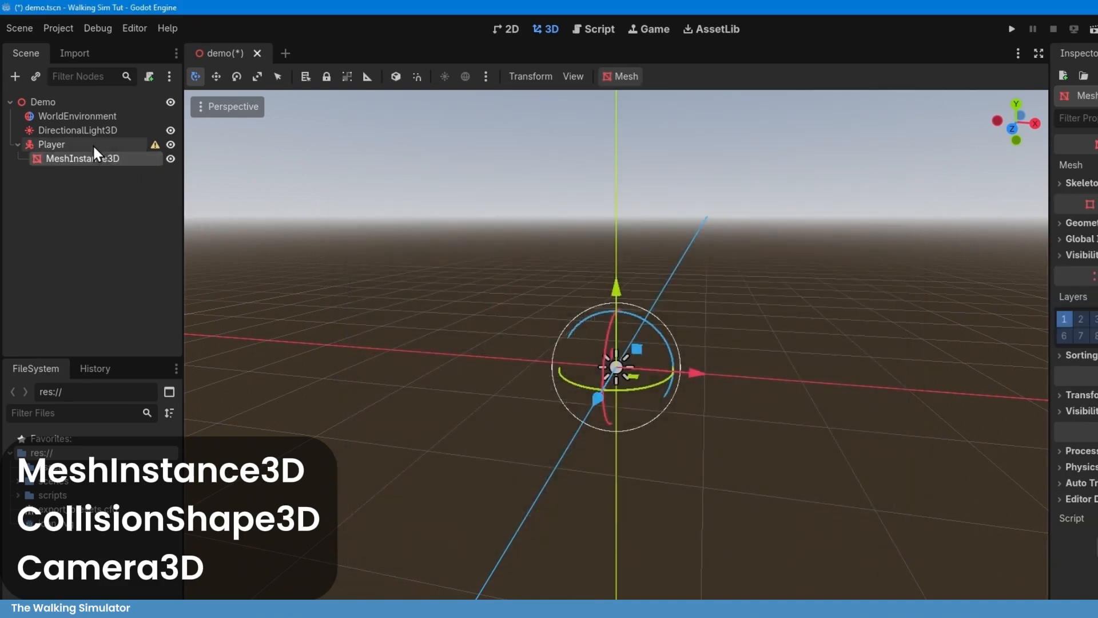
{"action": "key", "text": "ctrl+a"}
{"action": "type", "text": "coll"}
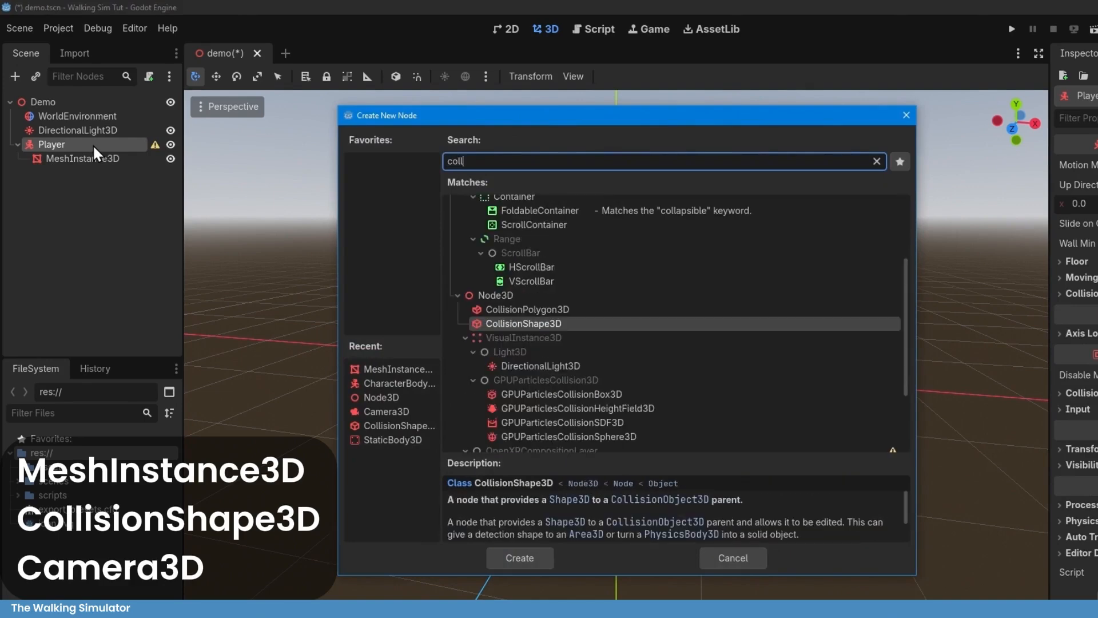
{"action": "key", "text": "Return"}
Add a Camera3D node as a child of the Player node
{"action": "left_click", "coordinate": [93, 144]}
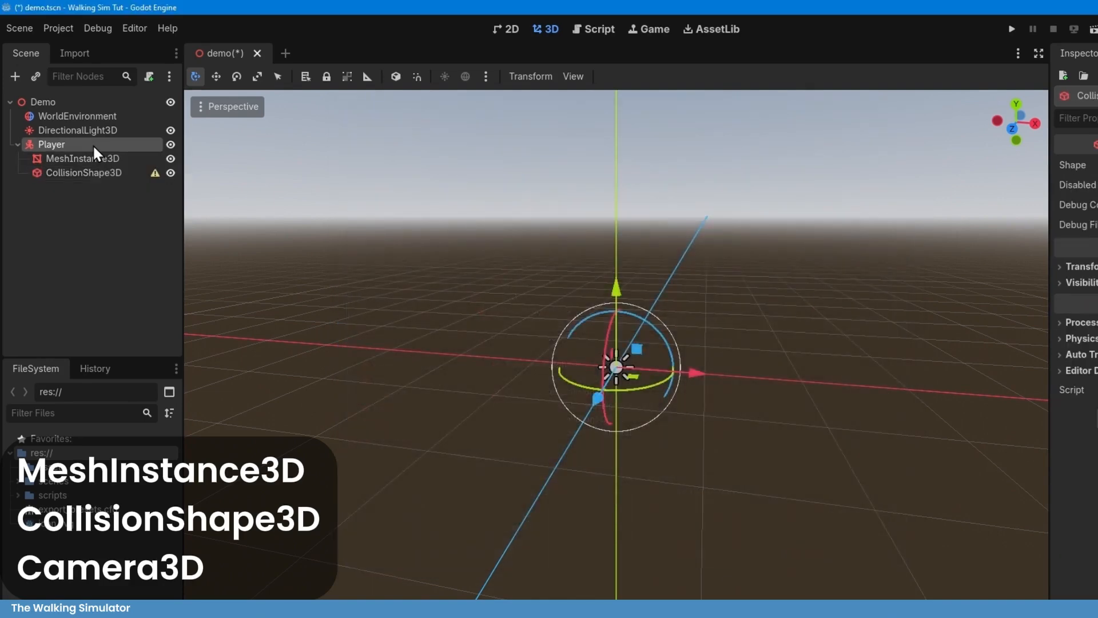
{"action": "key", "text": "ctrl+a"}
{"action": "type", "text": "camera3d"}
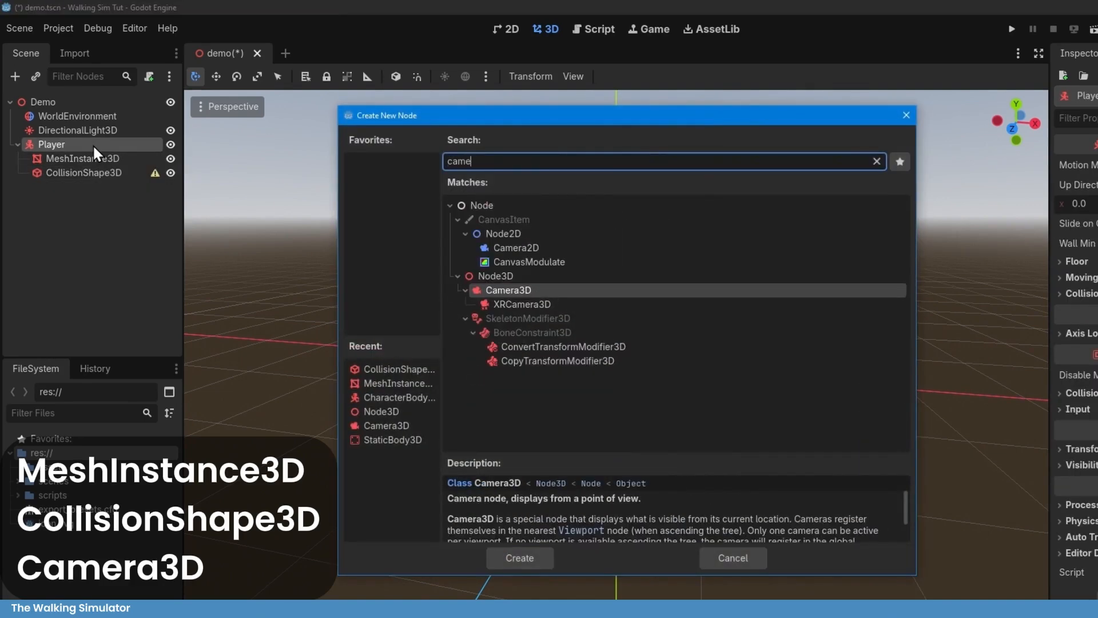
{"action": "key", "text": "Return"}
Assign a new CapsuleMesh to the mesh property of the Player's MeshInstance3D
{"action": "left_click", "coordinate": [82, 158]}
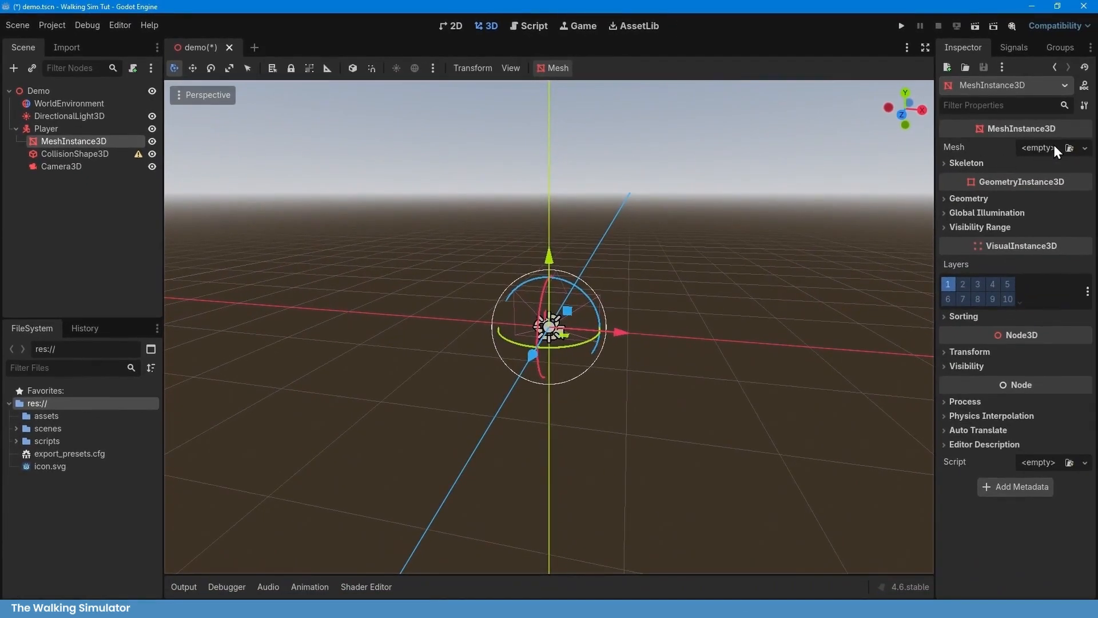
{"action": "left_click", "coordinate": [1085, 149]}
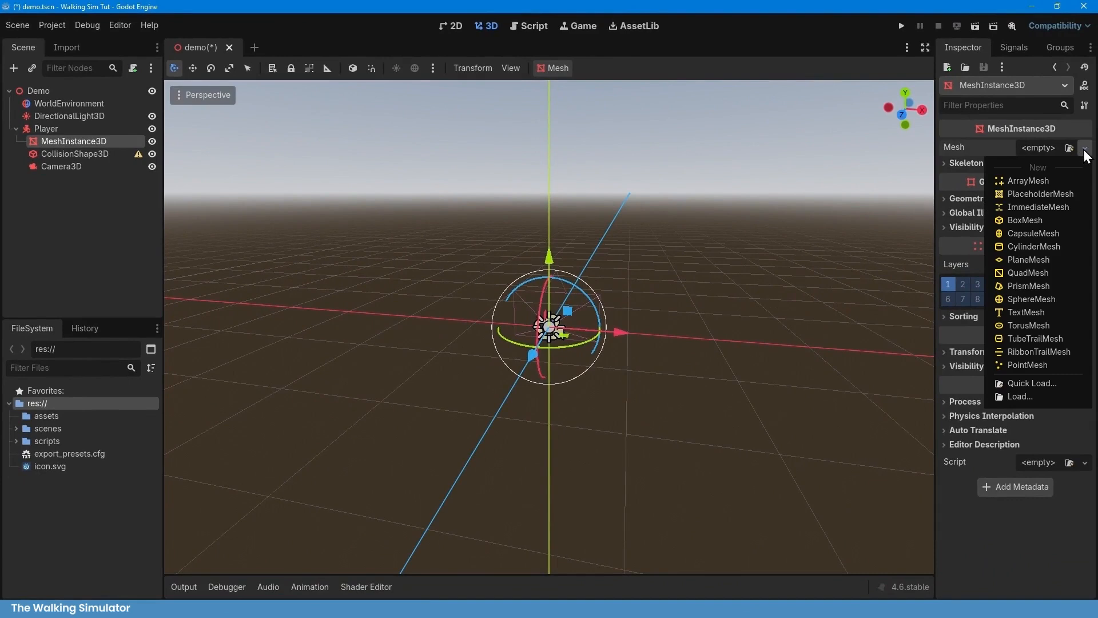
{"action": "left_click", "coordinate": [1056, 233]}
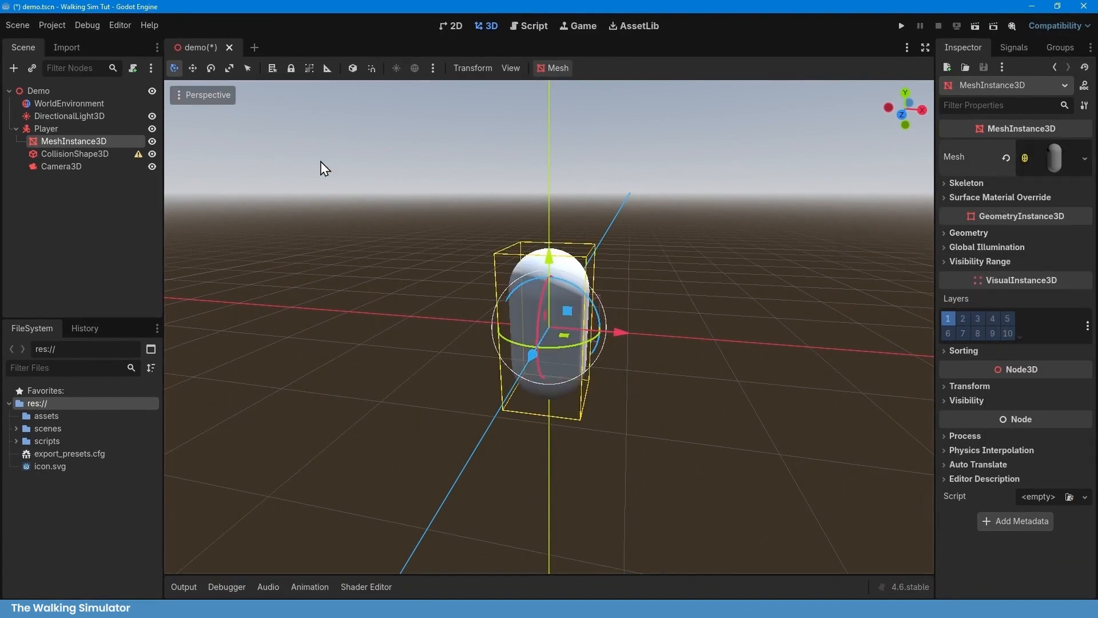
Assign a new CapsuleShape3D to the shape property of the Player's CollisionShape3D
{"action": "left_click", "coordinate": [101, 153]}
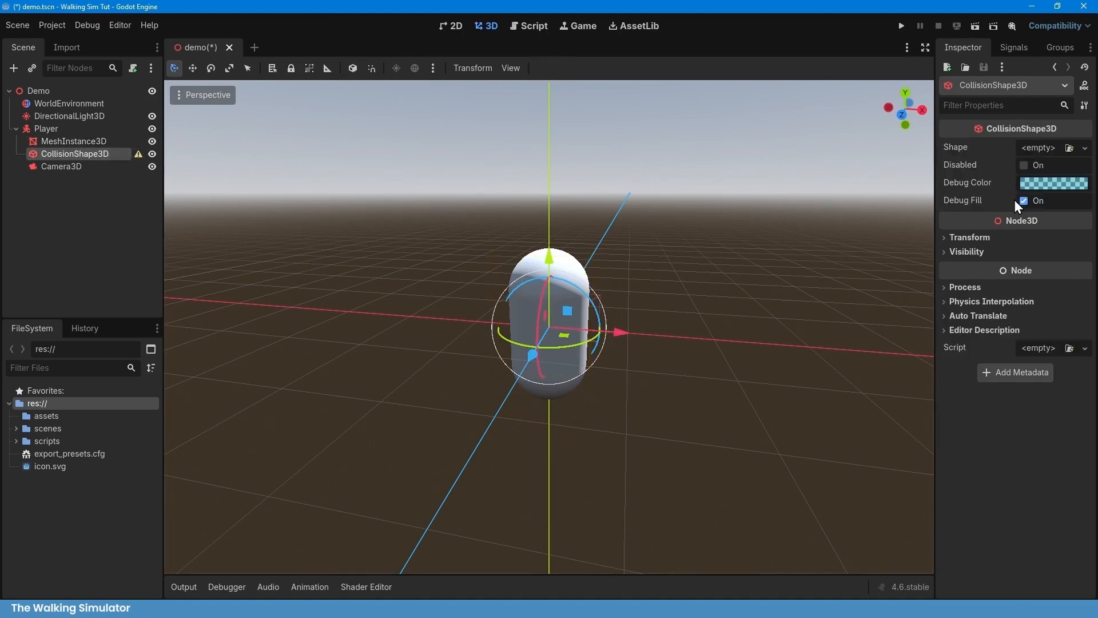
{"action": "left_click", "coordinate": [1085, 149]}
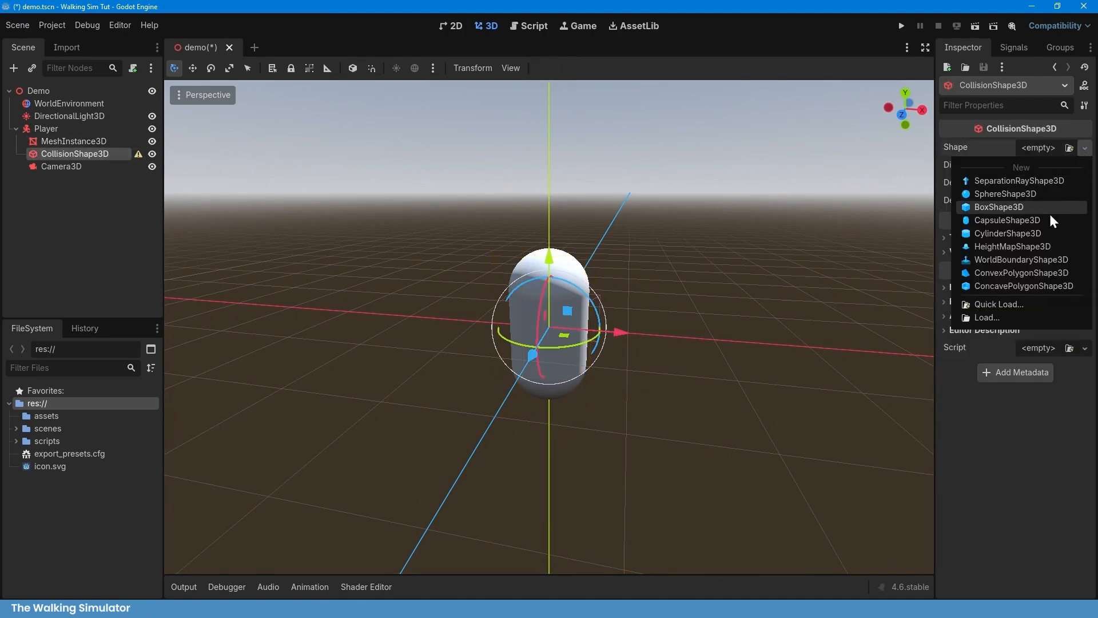
{"action": "left_click", "coordinate": [1038, 222]}
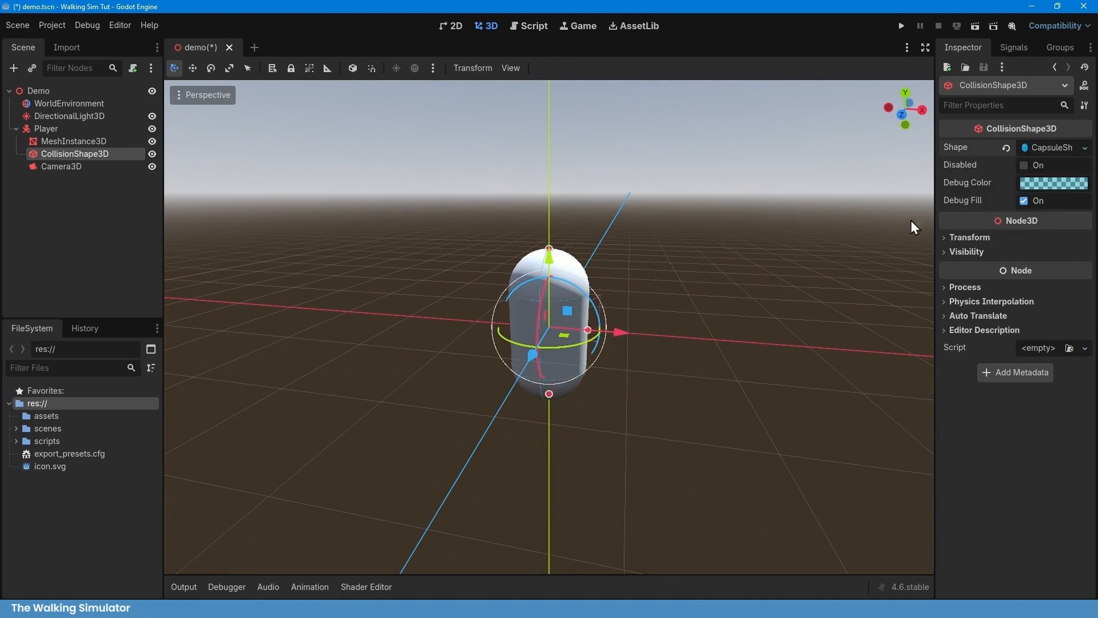
{"action": "middle_click_drag", "start_coordinate": [634, 301], "coordinate": [696, 299]}
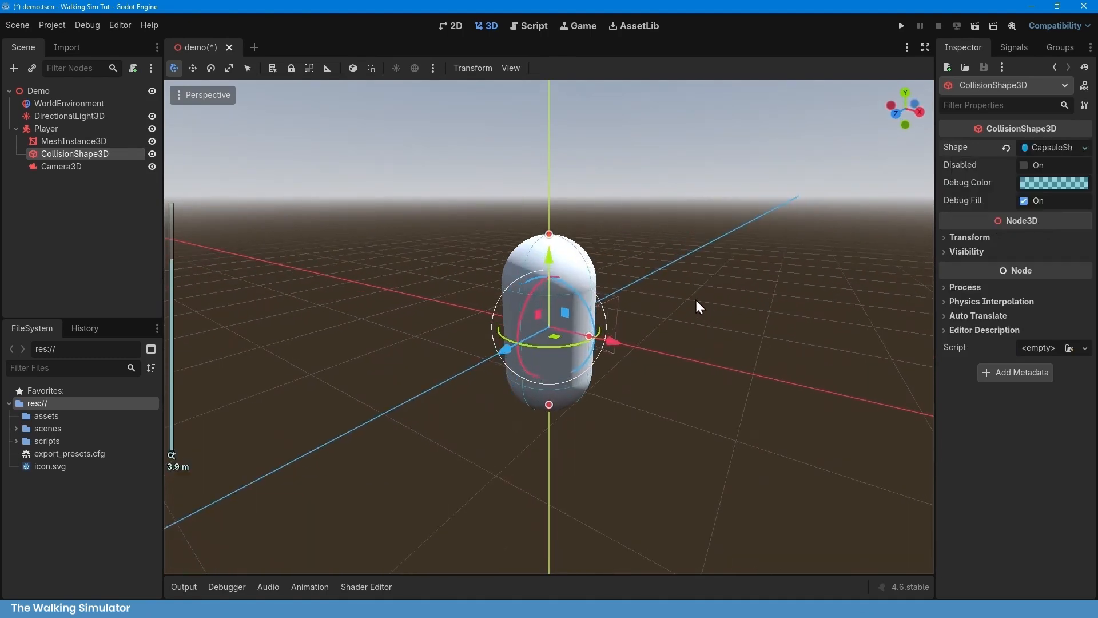
Set the Camera3D's Y position to 0.5 m and inspect its placement around the capsule
{"action": "left_click", "coordinate": [73, 166]}
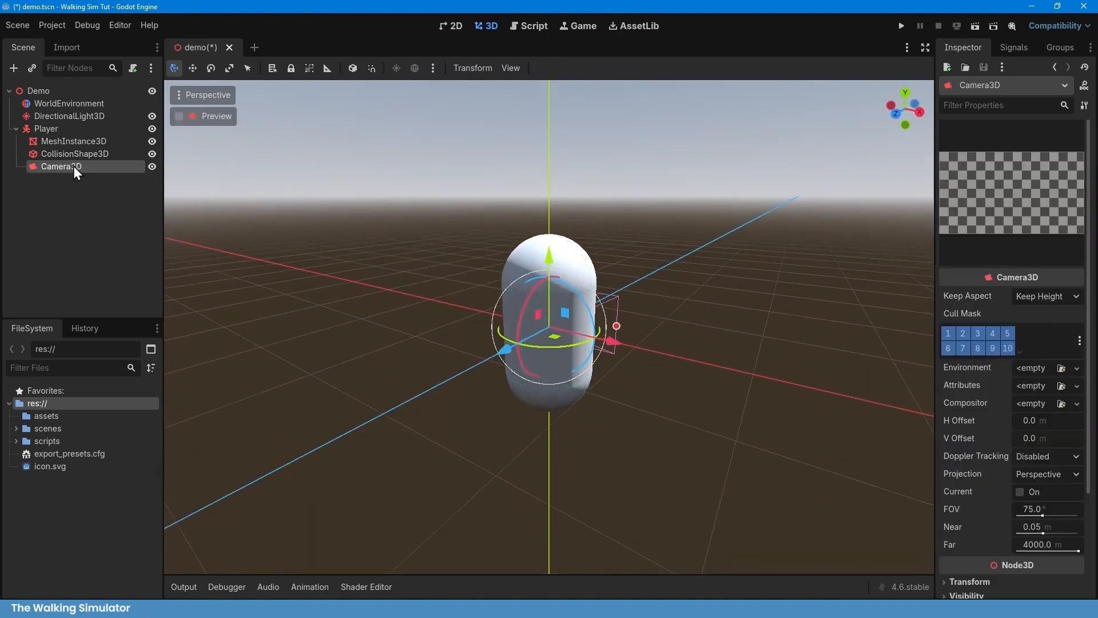
{"action": "scroll", "coordinate": [1032, 404], "scroll_direction": "down", "scroll_amount": 3}
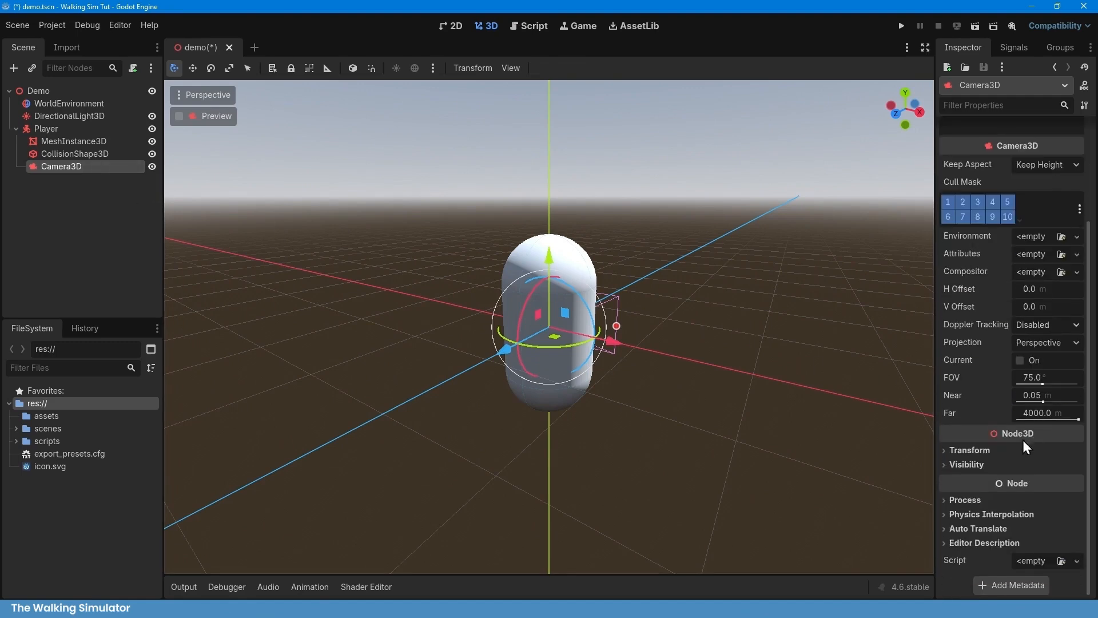
{"action": "left_click", "coordinate": [1013, 451]}
{"action": "left_click", "coordinate": [1014, 481]}
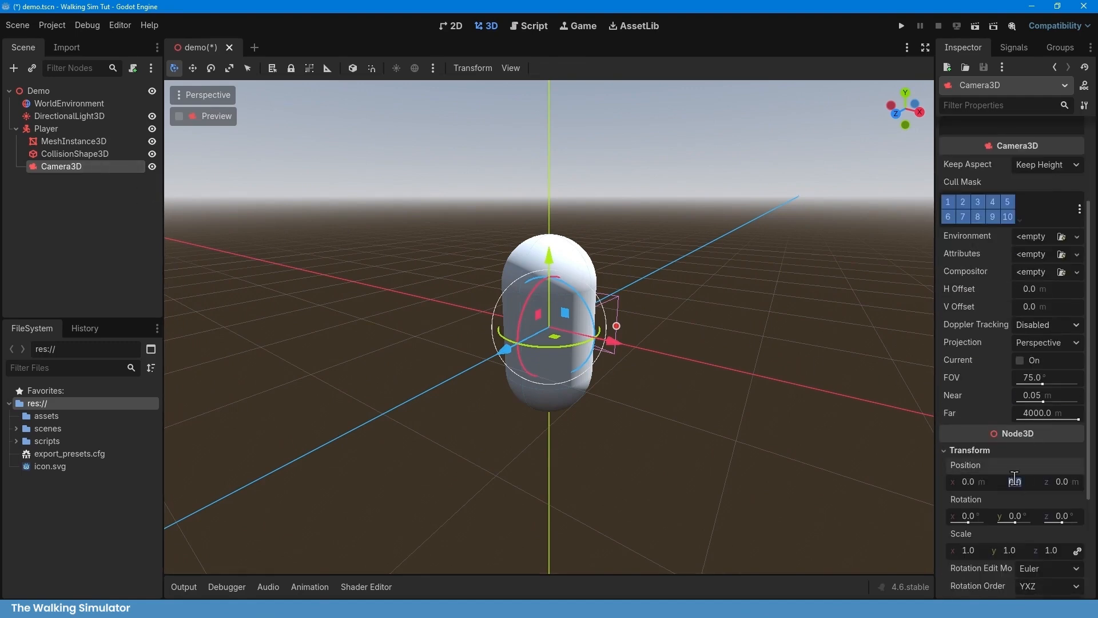
{"action": "type", "text": "0.5"}
{"action": "key", "text": "Return"}
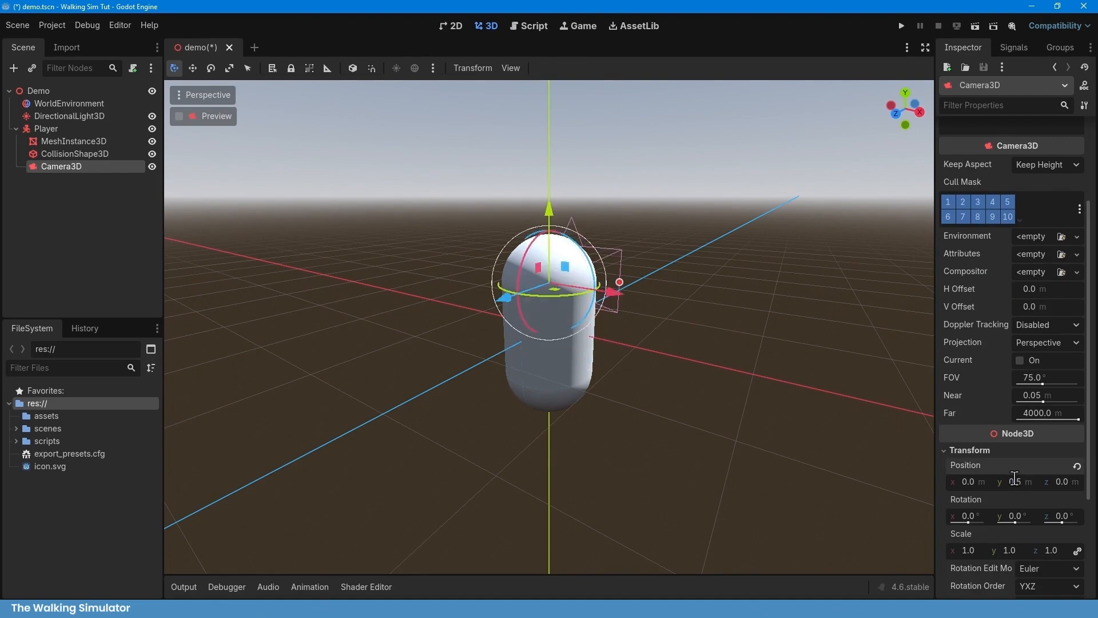
{"action": "middle_click_drag", "start_coordinate": [776, 388], "coordinate": [631, 378]}
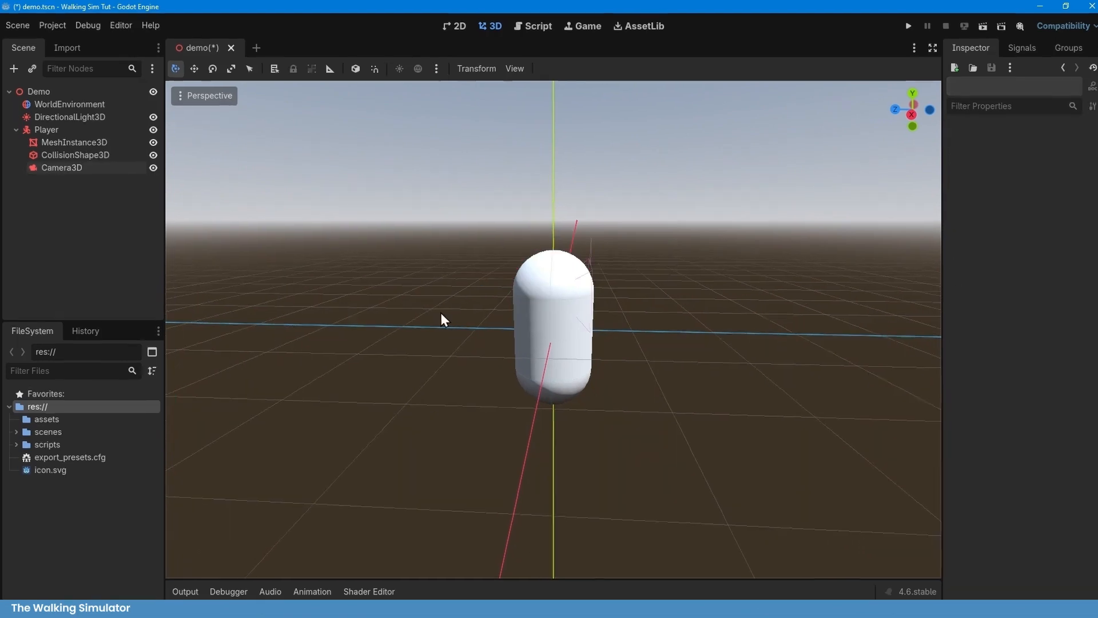
{"action": "middle_click_drag", "start_coordinate": [437, 310], "coordinate": [373, 295]}
{"action": "middle_click_drag", "start_coordinate": [437, 350], "coordinate": [386, 354]}
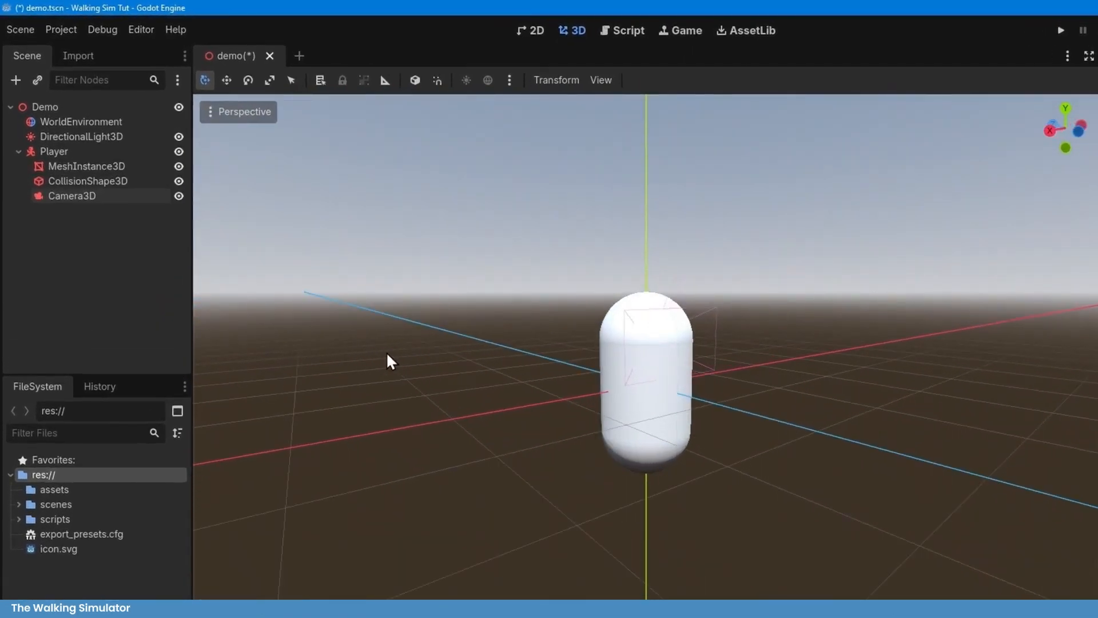
Attach a new script player.gd, stored in res://scripts, to the Player node using the CharacterBody3D: Basic Movement template
{"action": "left_click", "coordinate": [85, 154]}
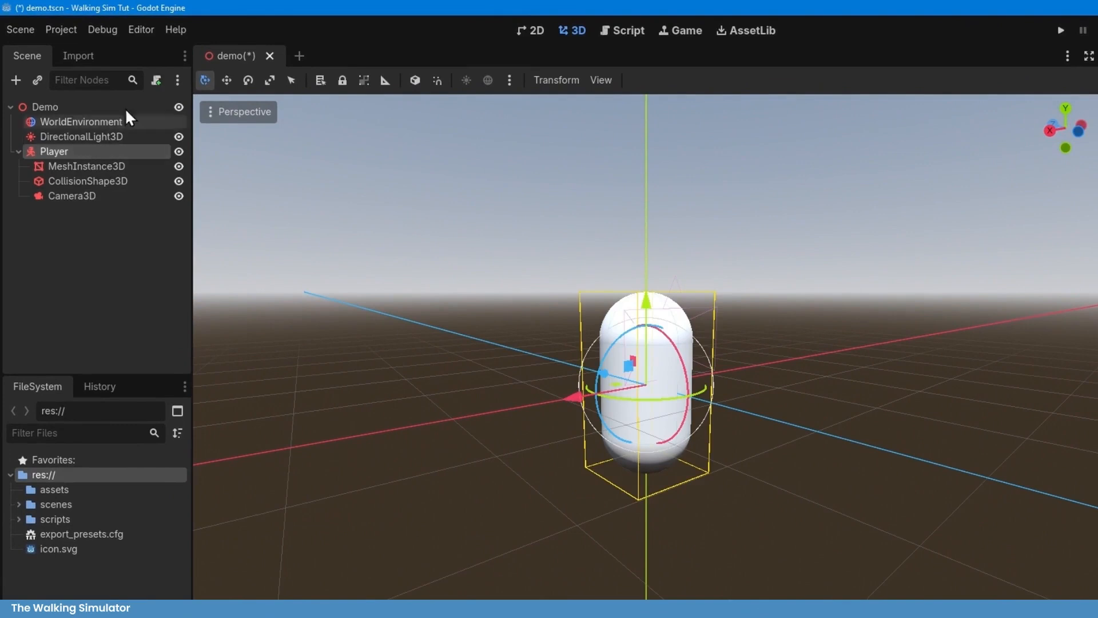
{"action": "left_click", "coordinate": [156, 80]}
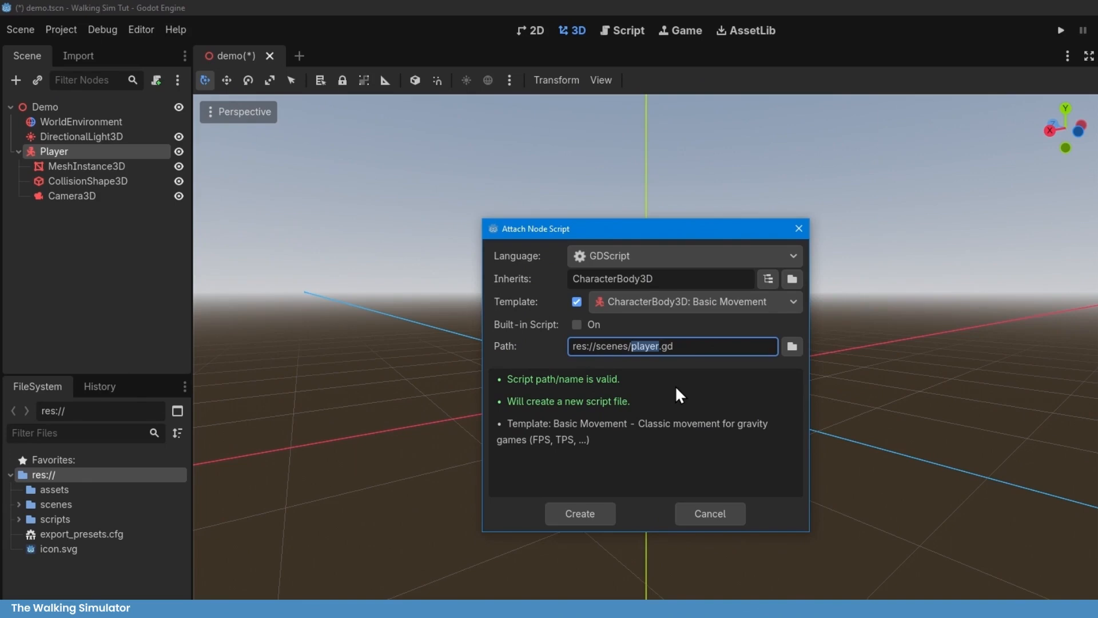
{"action": "left_click", "coordinate": [791, 349]}
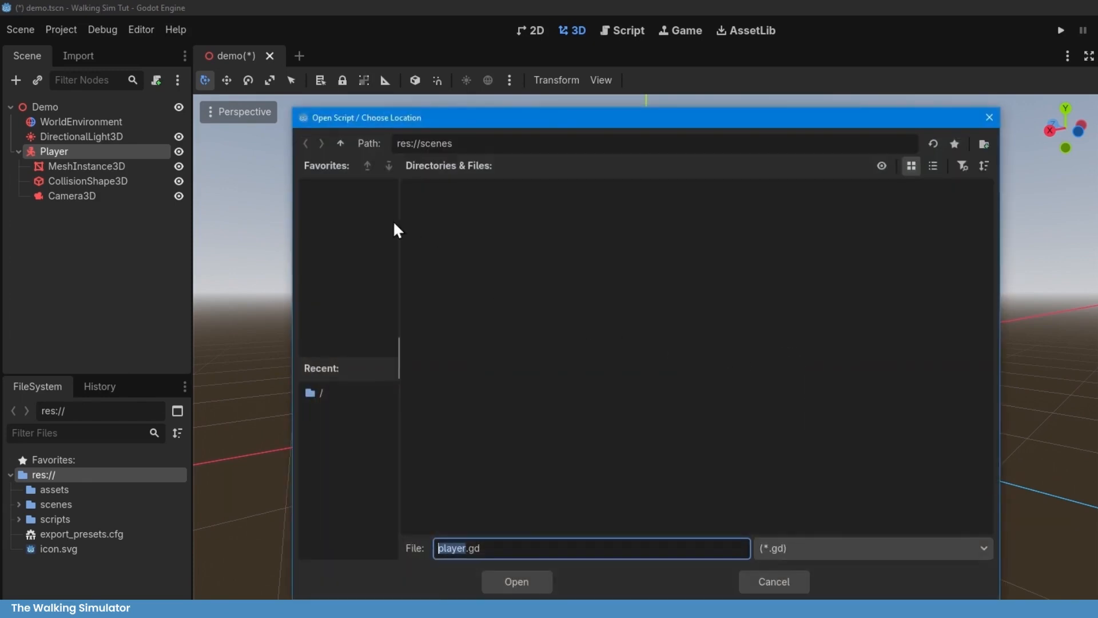
{"action": "left_click", "coordinate": [340, 146]}
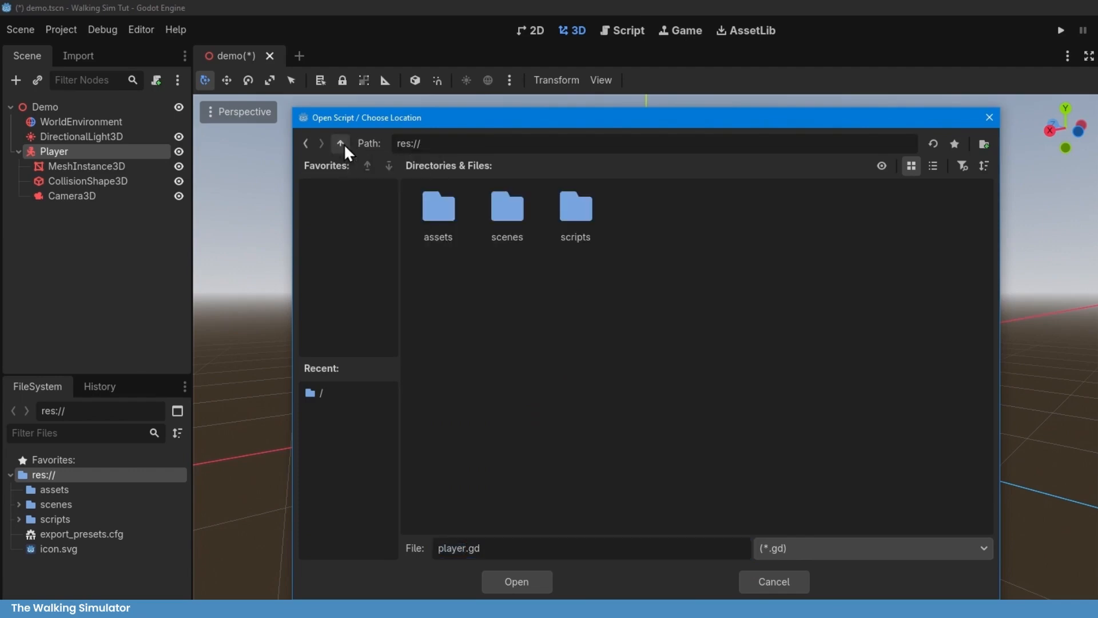
{"action": "double_click", "coordinate": [592, 224]}
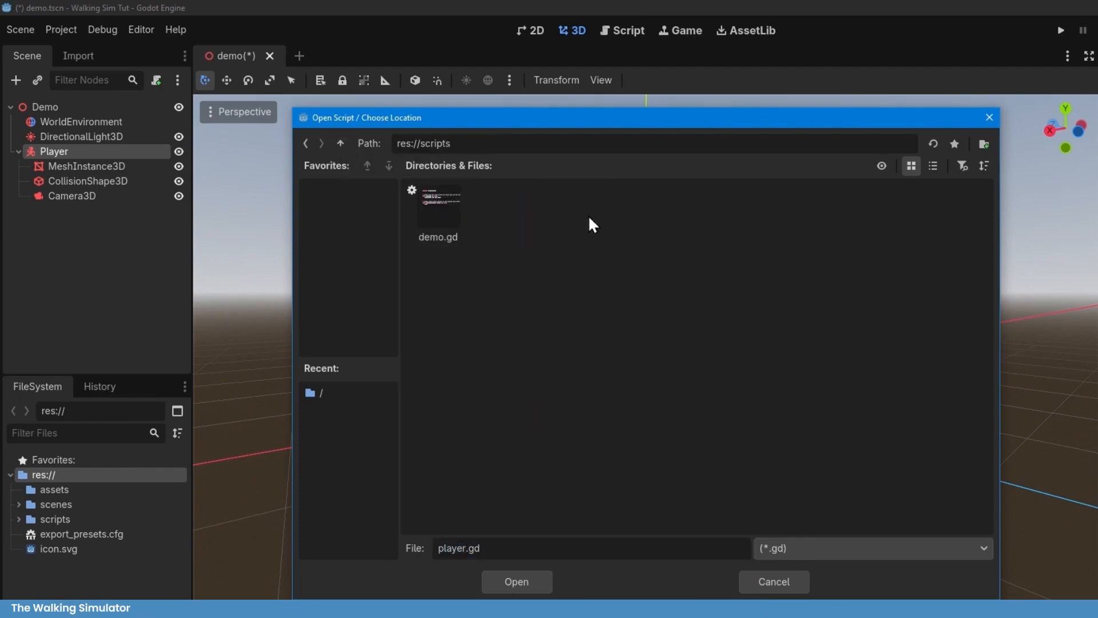
{"action": "left_click", "coordinate": [539, 584]}
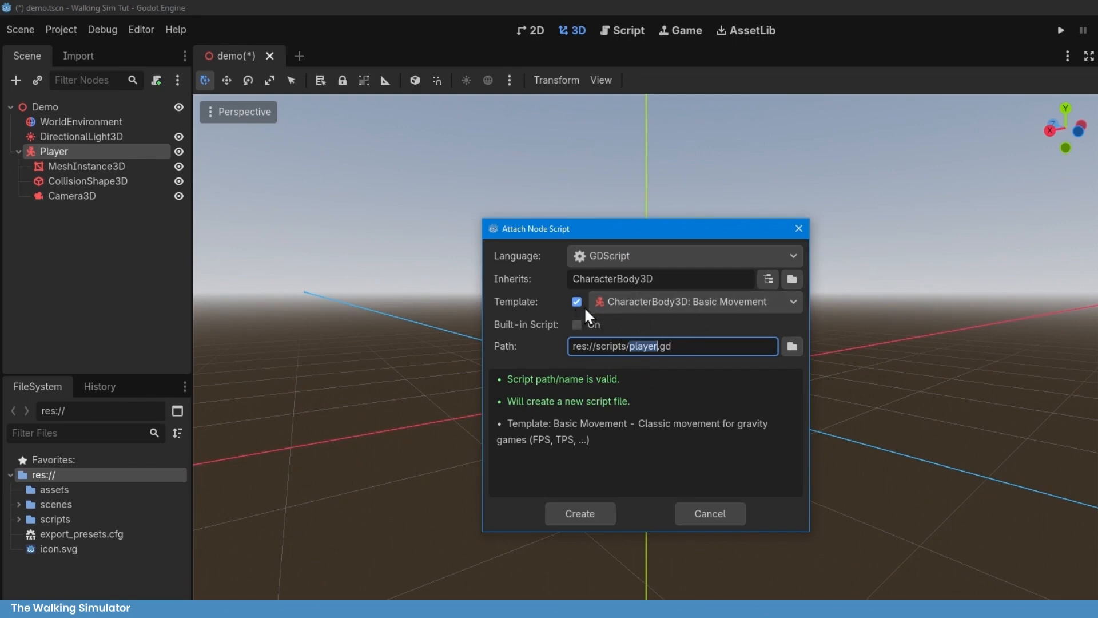
{"action": "left_click", "coordinate": [595, 517]}
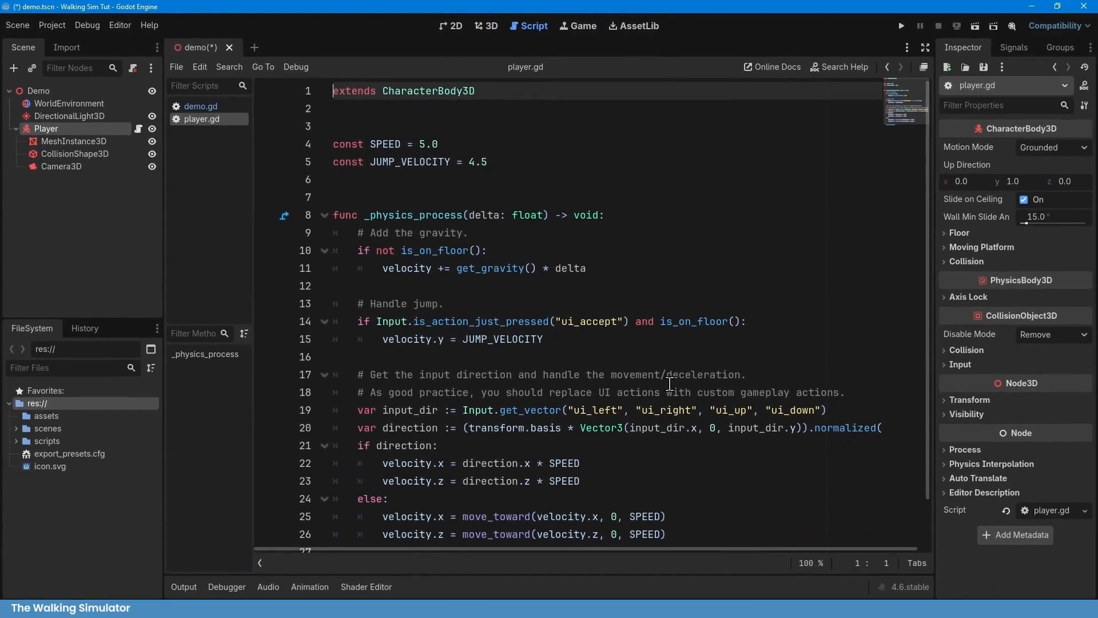
{"action": "scroll", "coordinate": [669, 383], "scroll_direction": "down", "scroll_amount": 1}
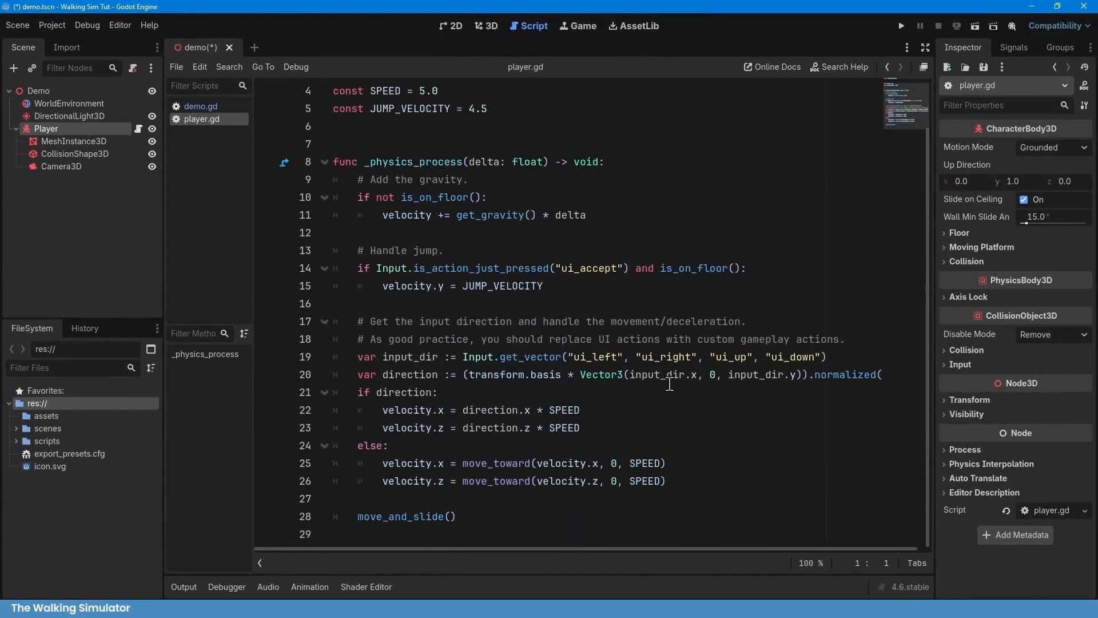
{"action": "scroll", "coordinate": [669, 383], "scroll_direction": "up", "scroll_amount": 1}
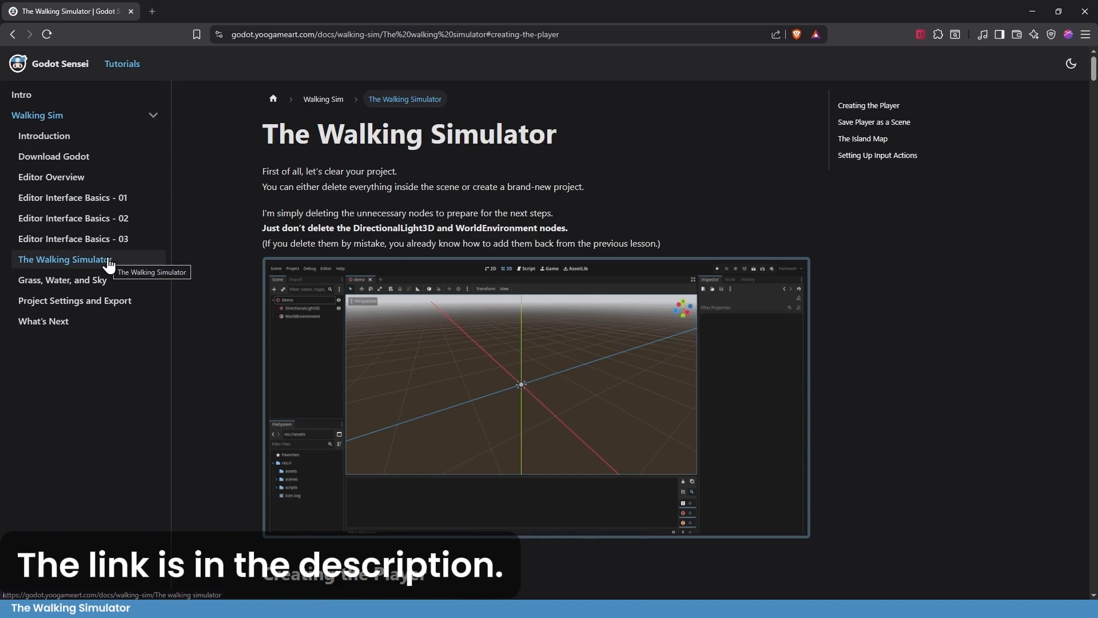
Replace all code in player.gd with the script copied from The Walking Simulator page in the browser, save it and return to the 3D view
{"action": "scroll", "coordinate": [867, 303], "scroll_direction": "down", "scroll_amount": 20}
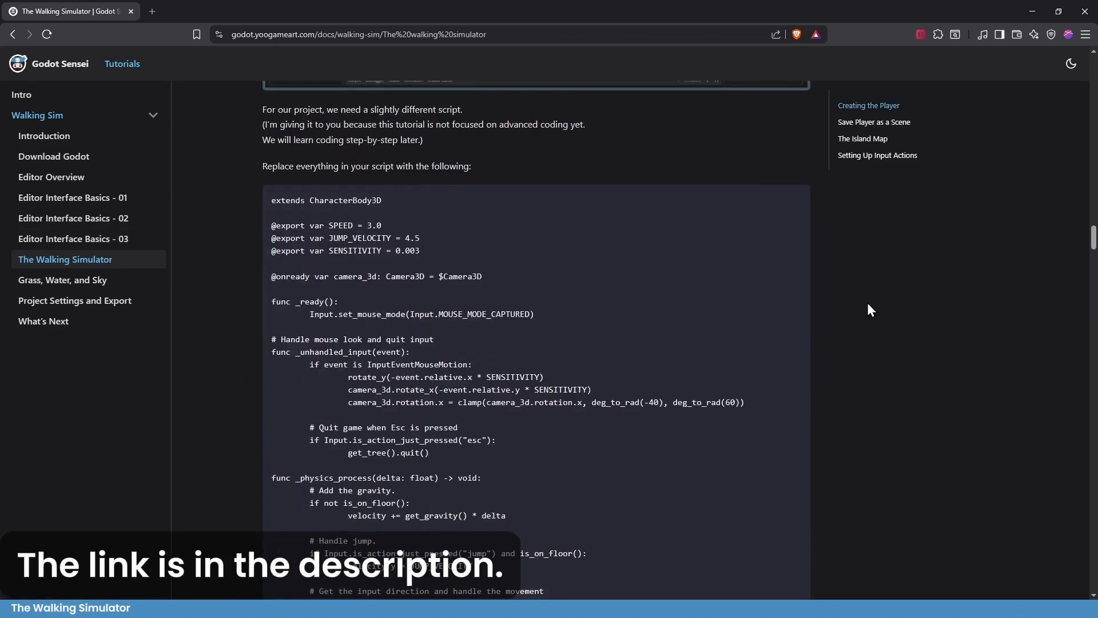
{"action": "left_click", "coordinate": [796, 202]}
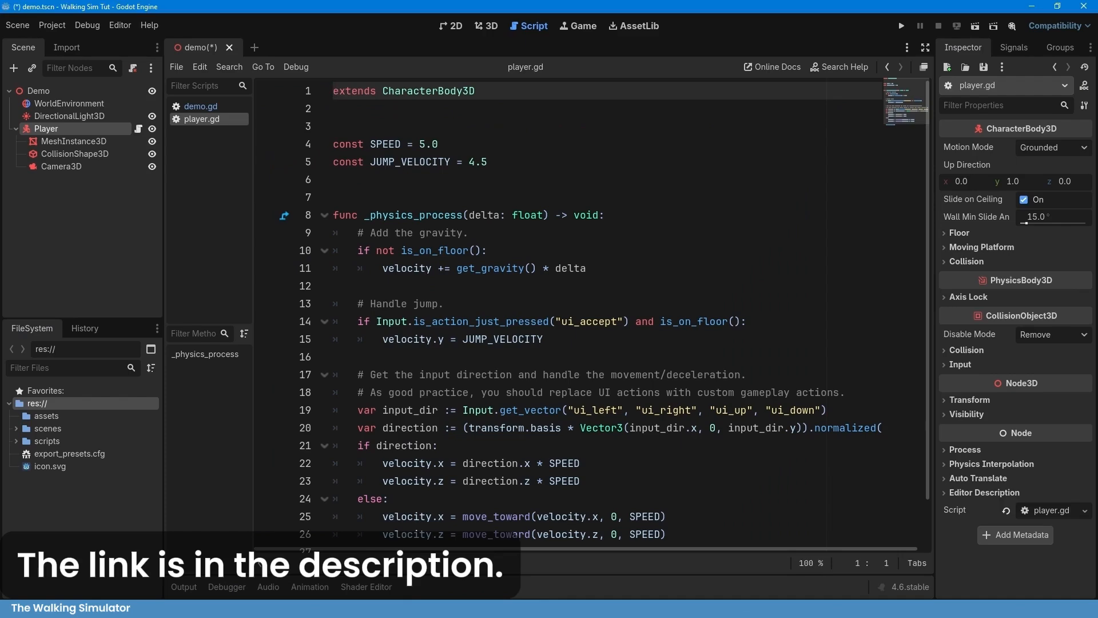
{"action": "key", "text": "ctrl+a"}
{"action": "key", "text": "BackSpace"}
{"action": "key", "text": "ctrl+v"}
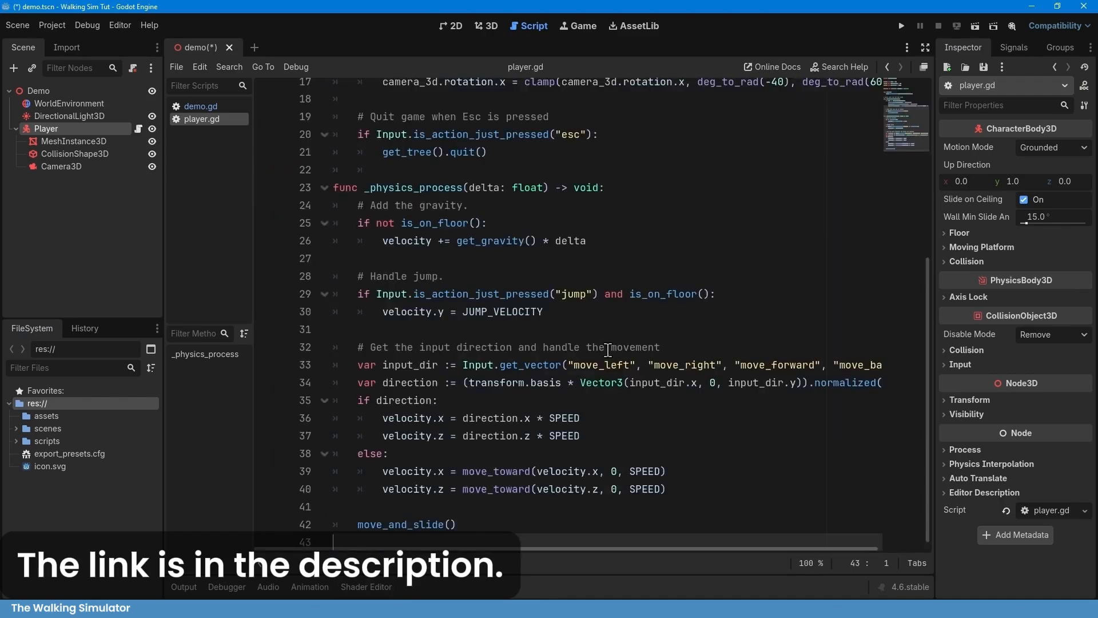
{"action": "scroll", "coordinate": [608, 350], "scroll_direction": "up", "scroll_amount": 5}
{"action": "key", "text": "ctrl+s"}
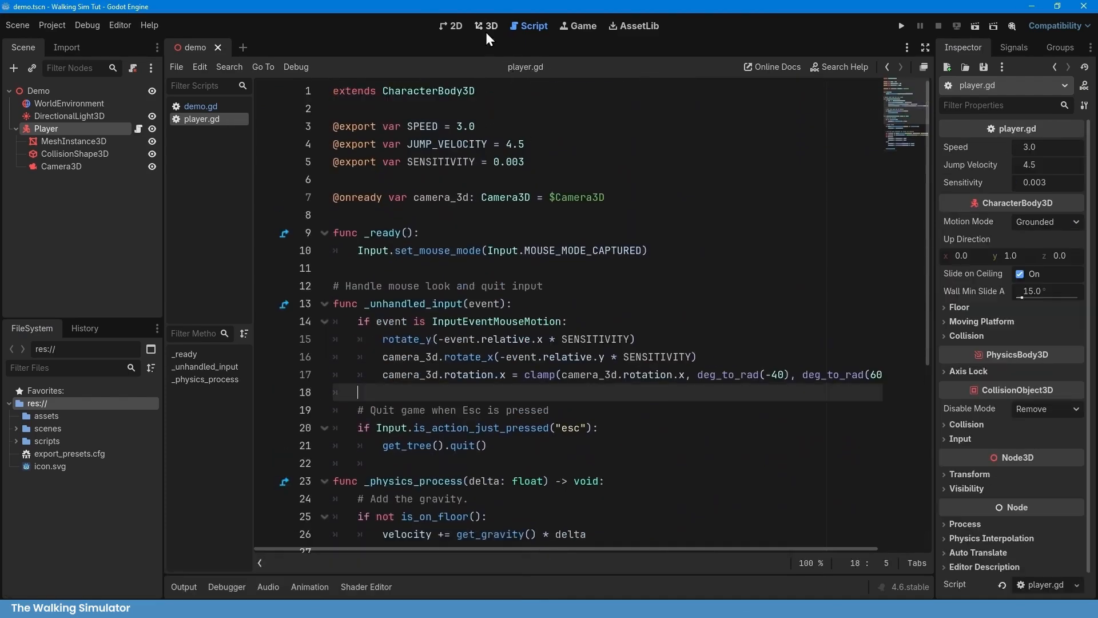
{"action": "left_click", "coordinate": [486, 25]}
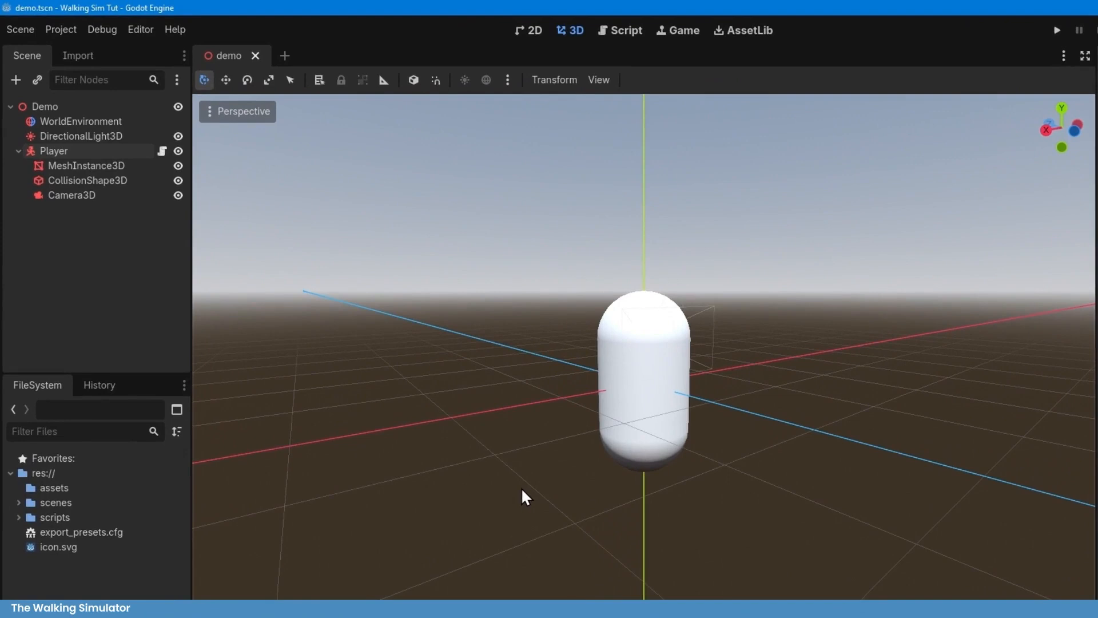
Save the Player branch as its own scene player.tscn in res://scenes with Reset Position enabled
{"action": "left_click", "coordinate": [138, 153]}
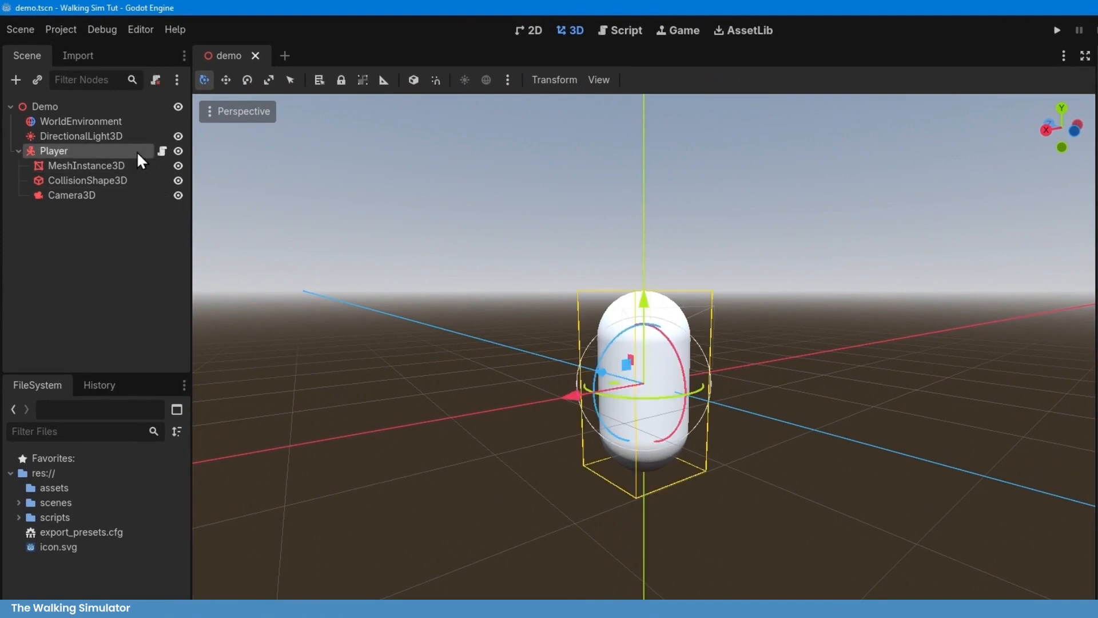
{"action": "right_click", "coordinate": [133, 148]}
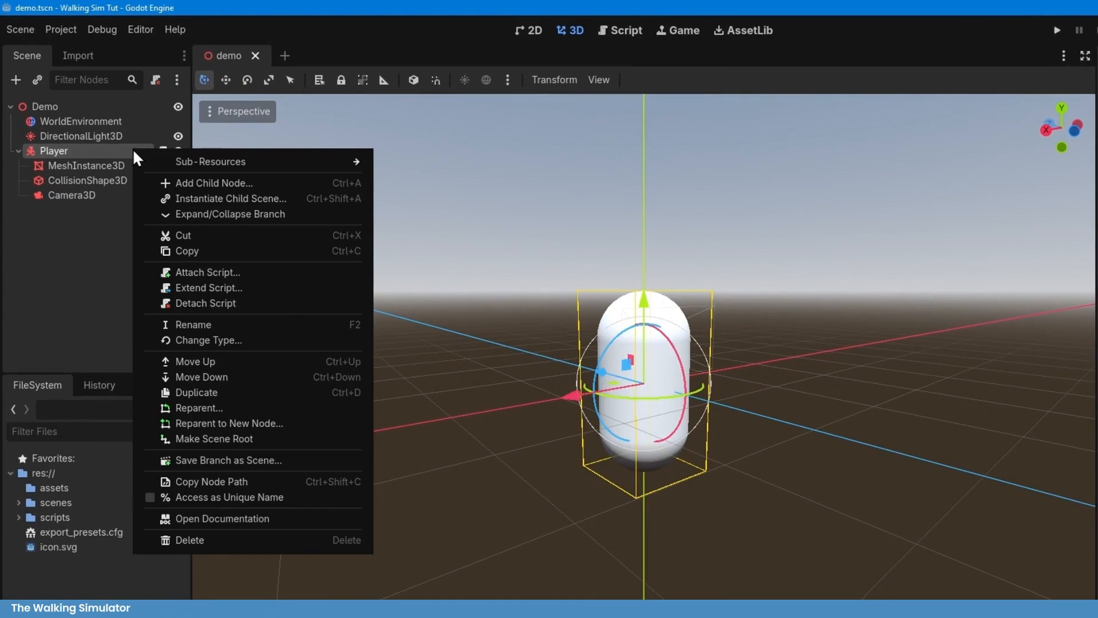
{"action": "left_click", "coordinate": [279, 458]}
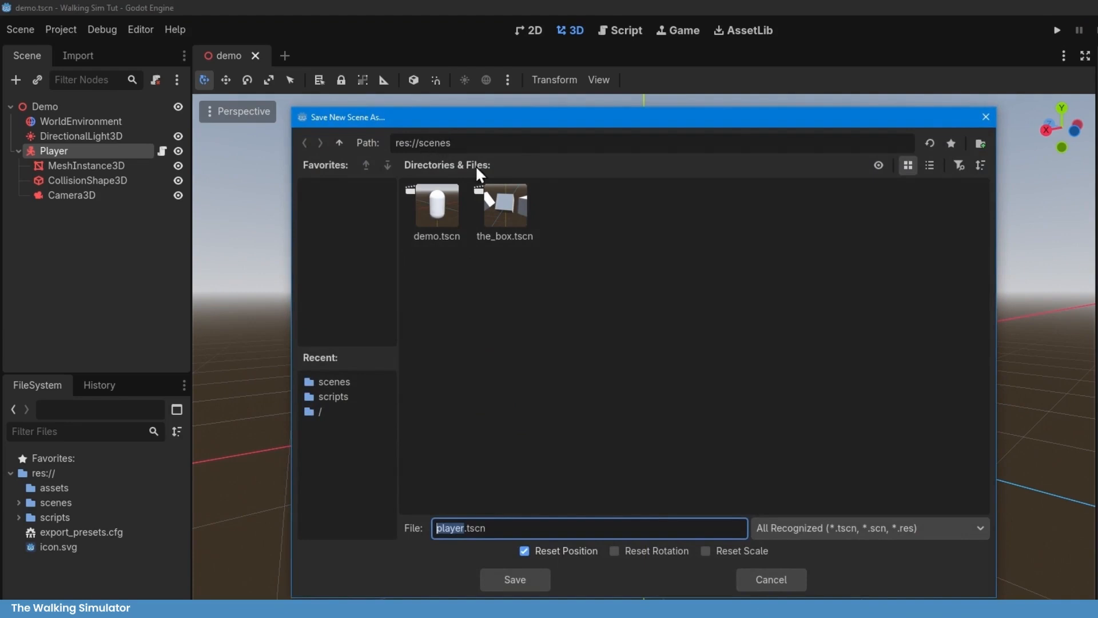
{"action": "left_click", "coordinate": [509, 581]}
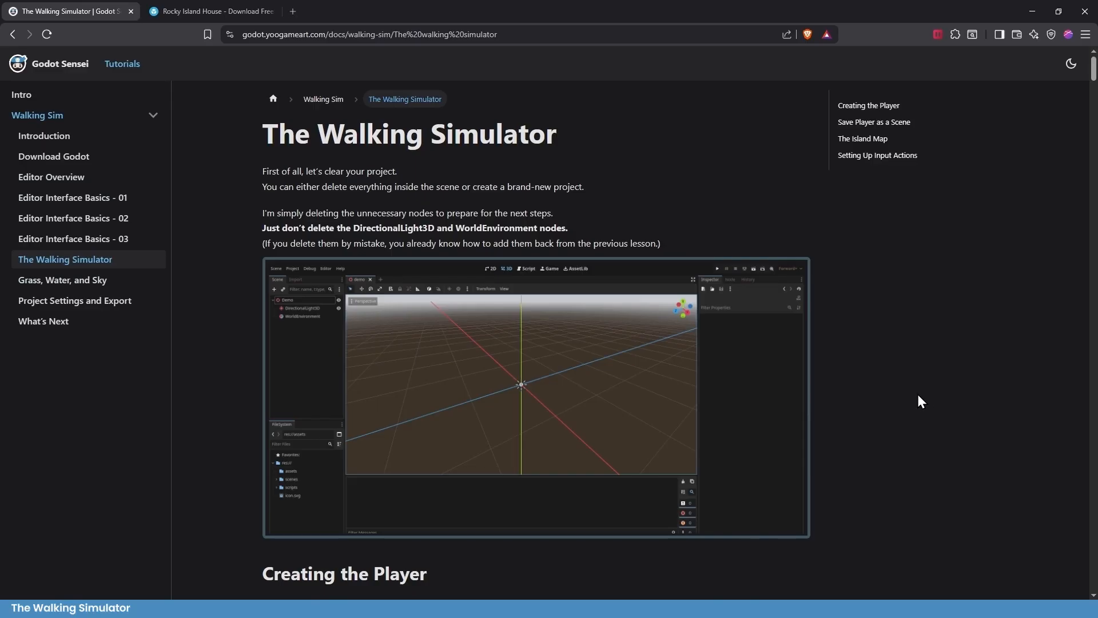
In the browser, go from The Island Map section to the Rocky Island House page on Sketchfab and download the 3D model
{"action": "left_click", "coordinate": [868, 139]}
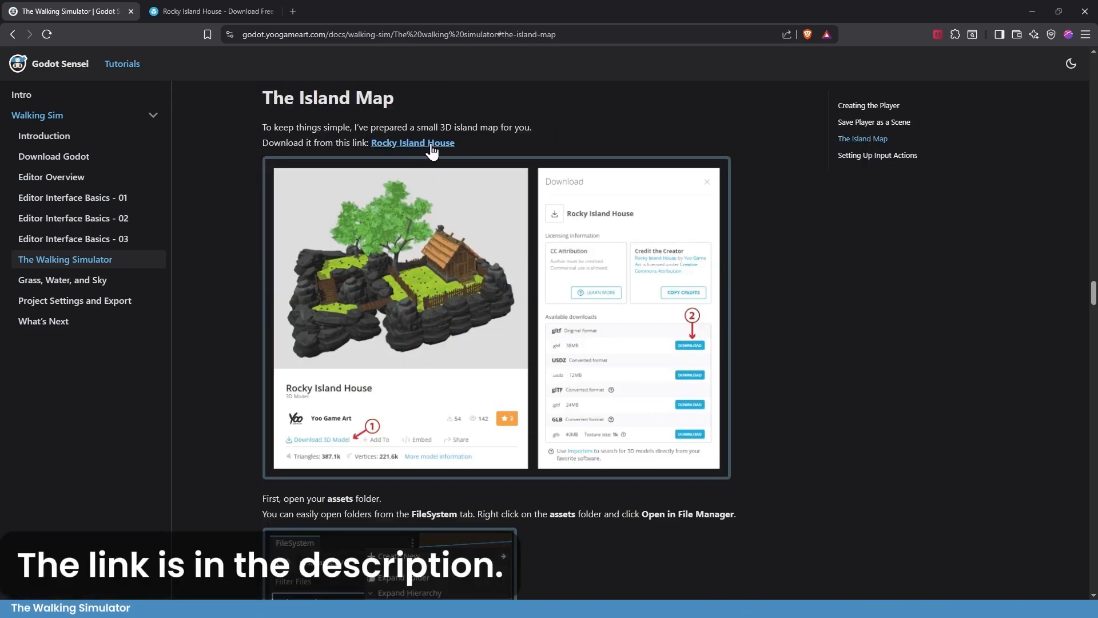
{"action": "left_click", "coordinate": [242, 2]}
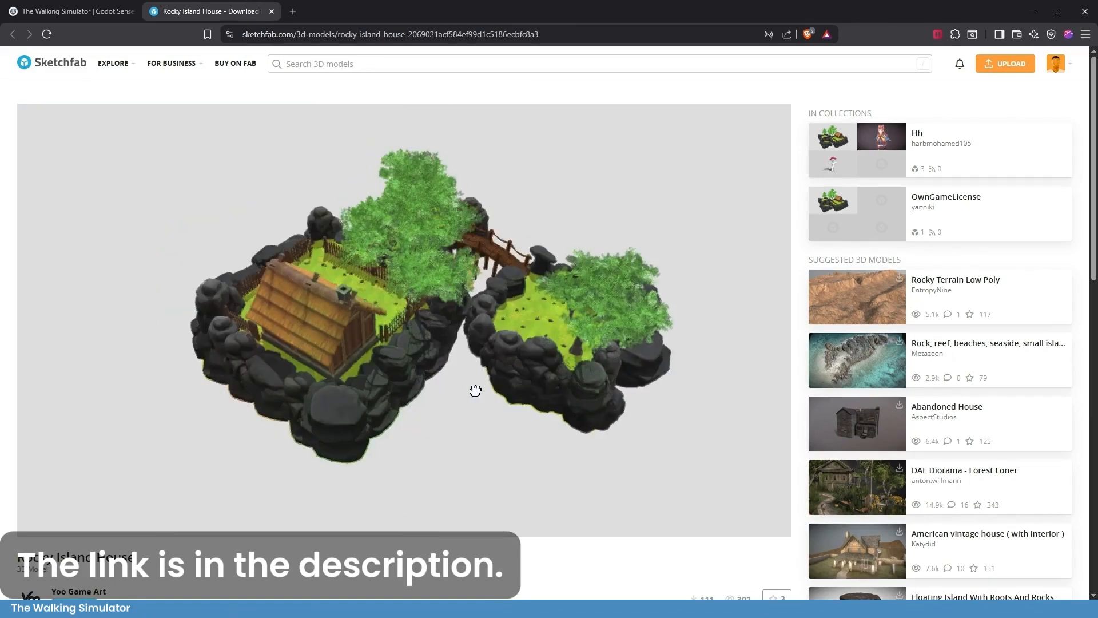
{"action": "scroll", "coordinate": [740, 560], "scroll_direction": "down", "scroll_amount": 5}
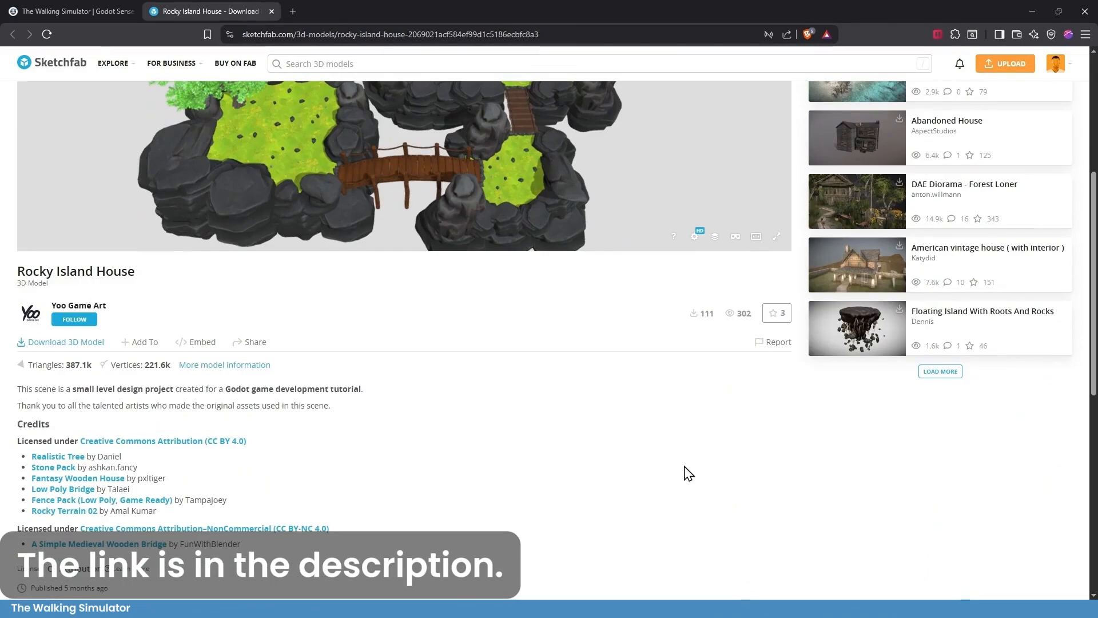
{"action": "left_click", "coordinate": [80, 347]}
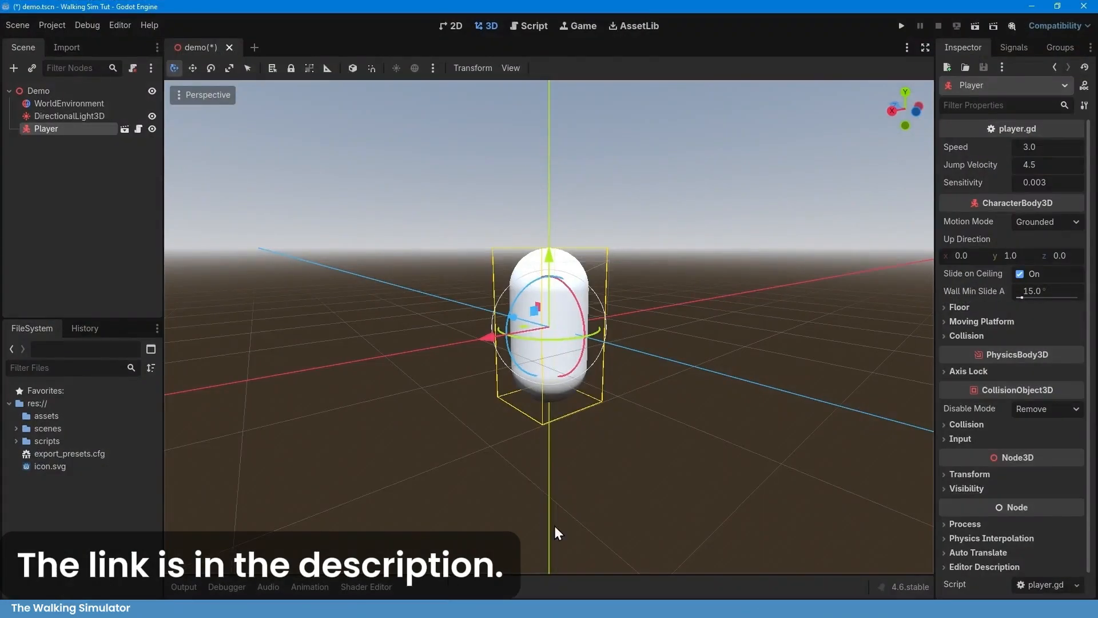
Back in Godot, deselect the Player and open the project's assets folder in the system file manager
{"action": "left_click", "coordinate": [700, 502]}
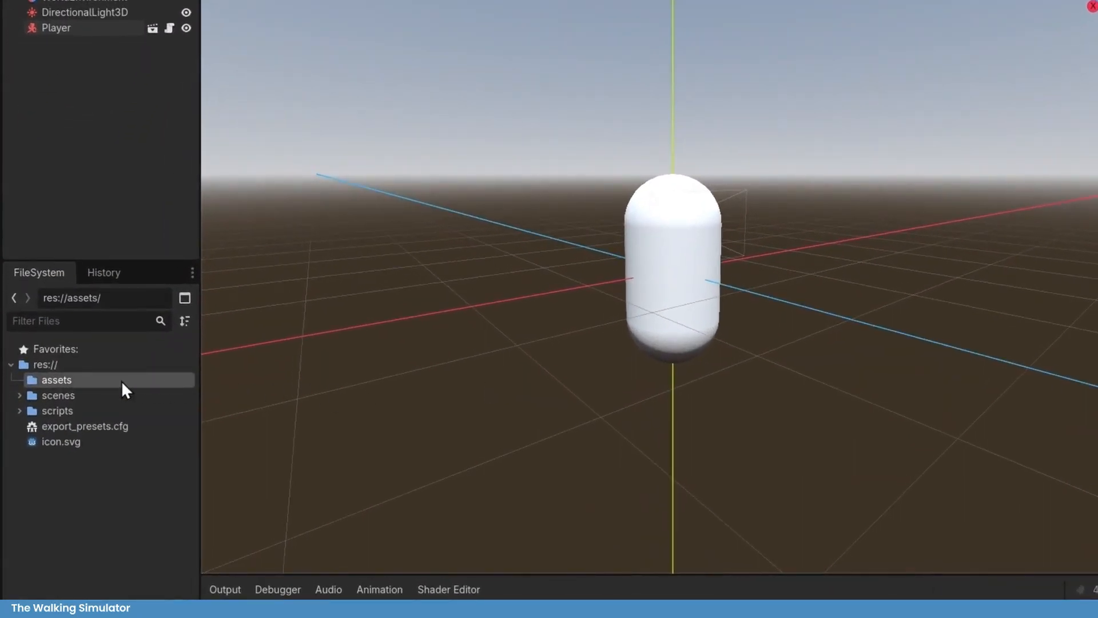
{"action": "right_click", "coordinate": [122, 380]}
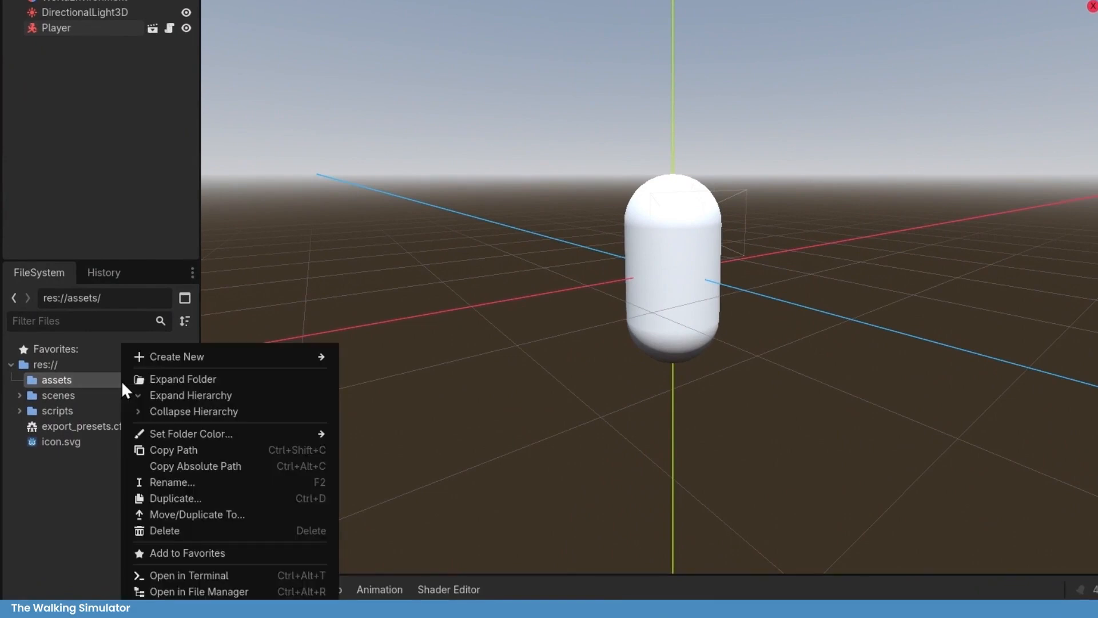
{"action": "left_click", "coordinate": [256, 592]}
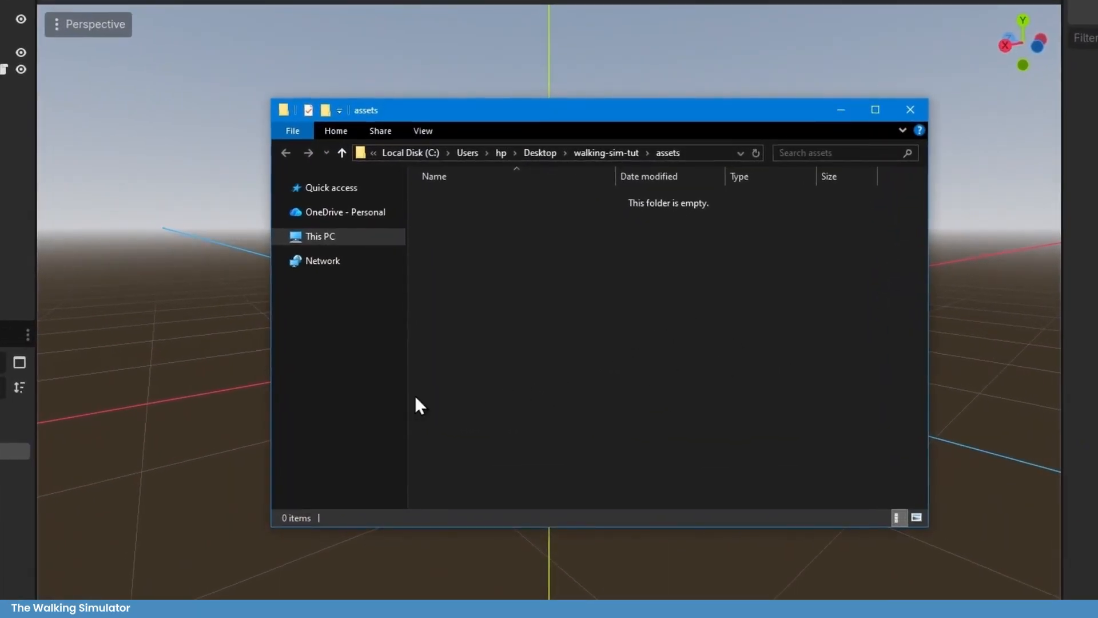
Extract rocky-island-house.zip in the Downloads folder to its own rocky-island-house folder
{"action": "left_click", "coordinate": [145, 615]}
{"action": "left_click", "coordinate": [71, 610]}
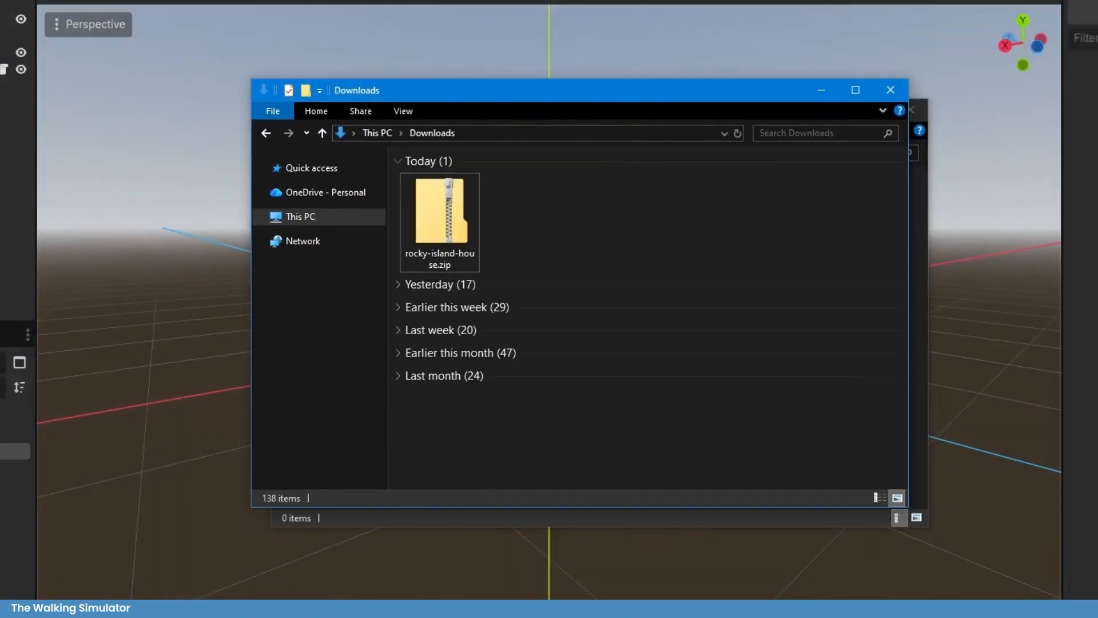
{"action": "right_click", "coordinate": [465, 214]}
{"action": "left_click", "coordinate": [525, 262]}
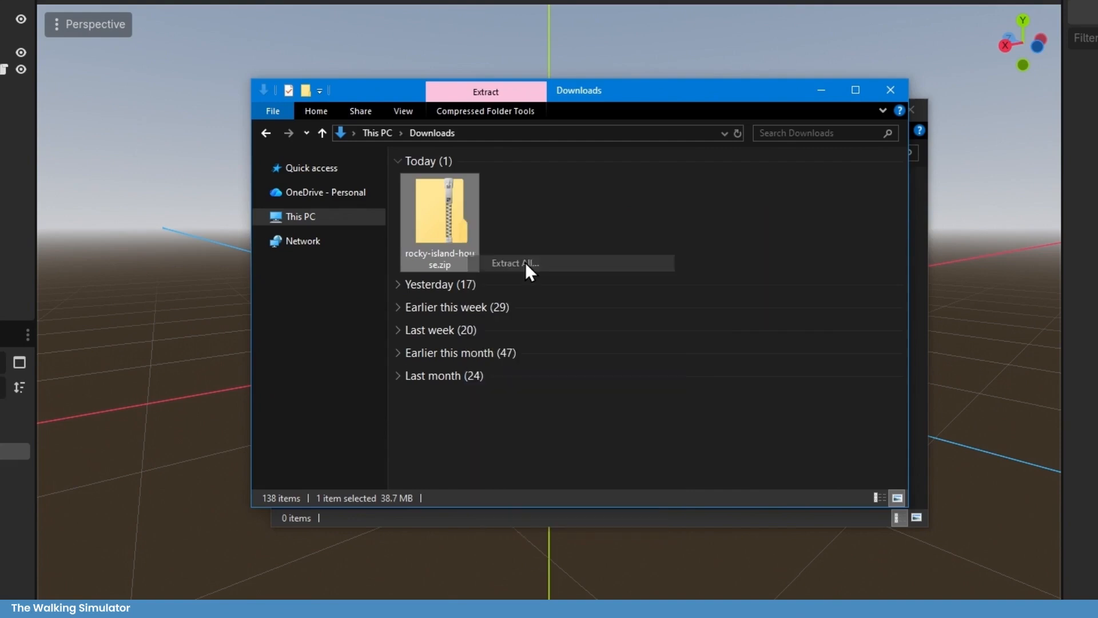
{"action": "left_click", "coordinate": [685, 452]}
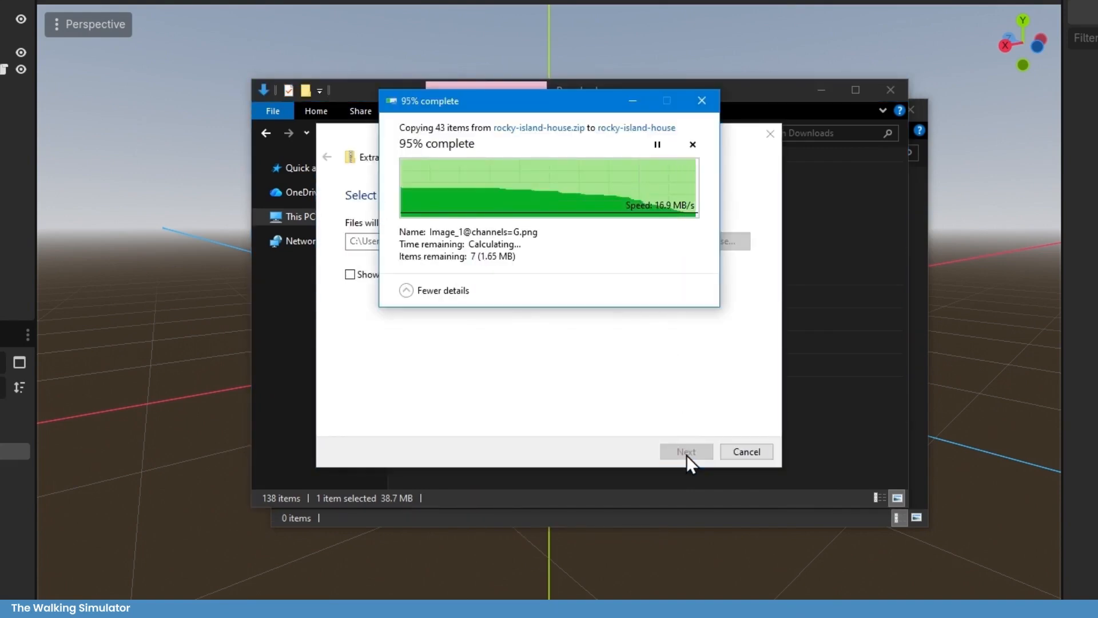
{"action": "left_click", "coordinate": [540, 257]}
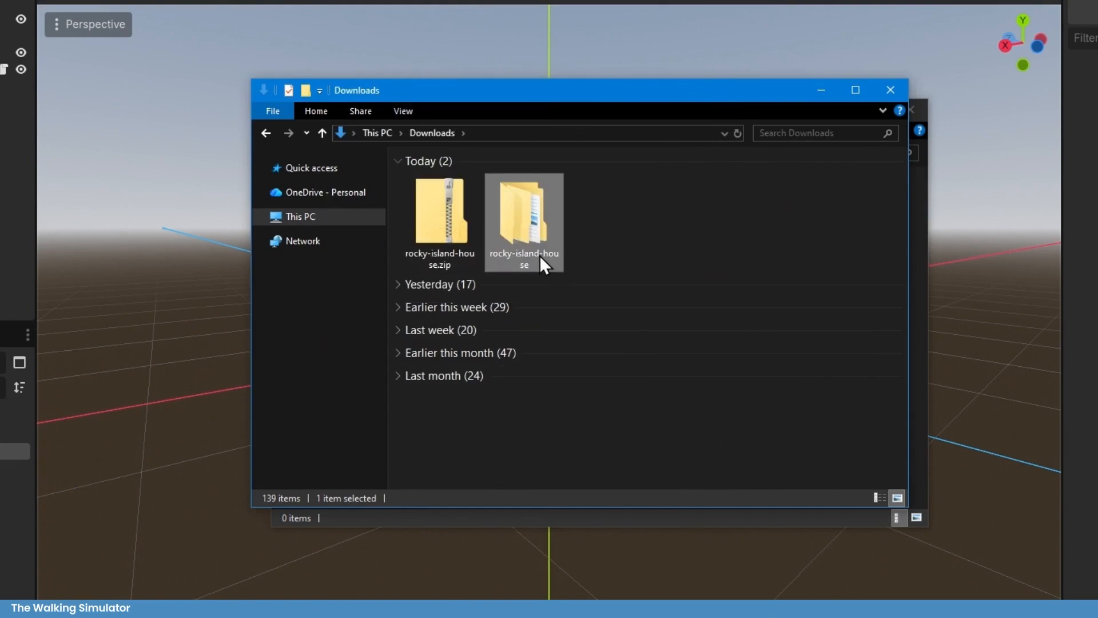
Extract Map.zip inside the source folder of the extracted rocky-island-house download
{"action": "double_click", "coordinate": [533, 236]}
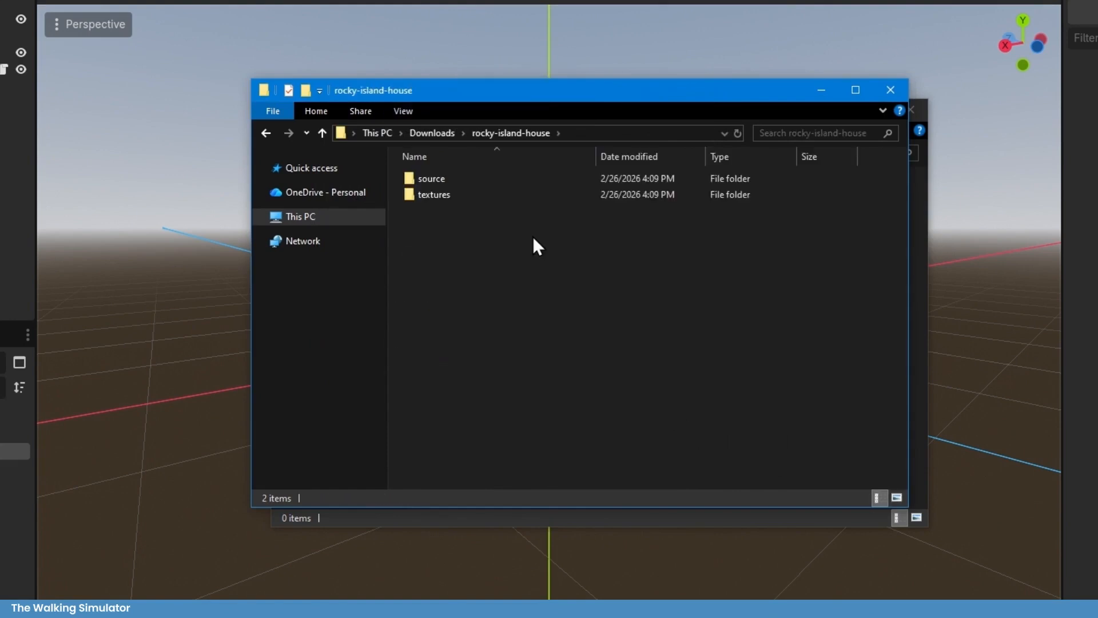
{"action": "double_click", "coordinate": [435, 180]}
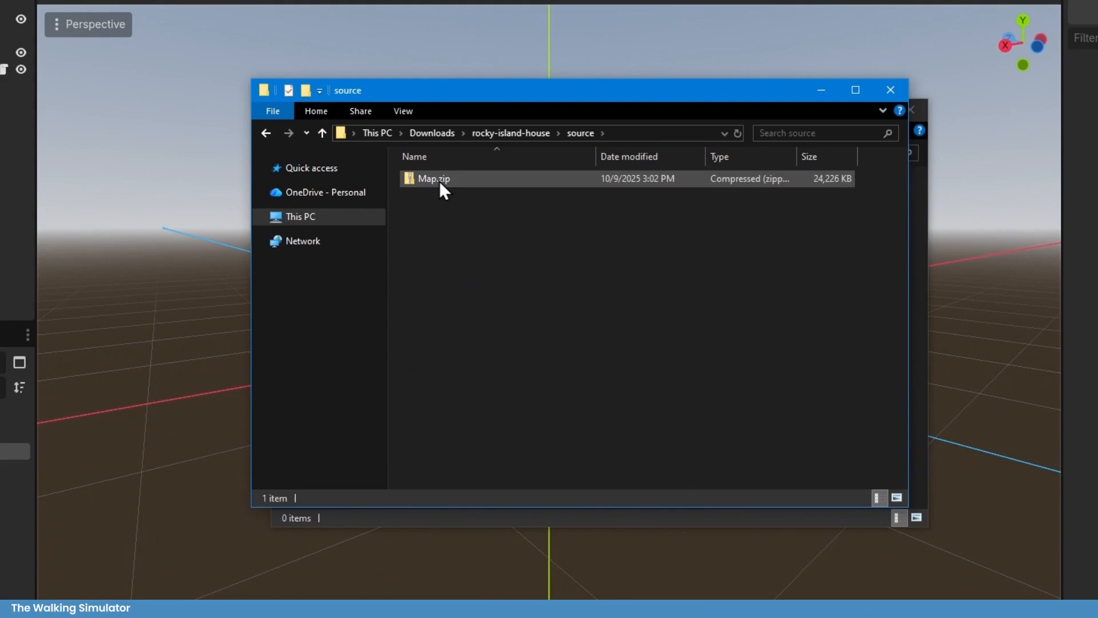
{"action": "right_click", "coordinate": [455, 180]}
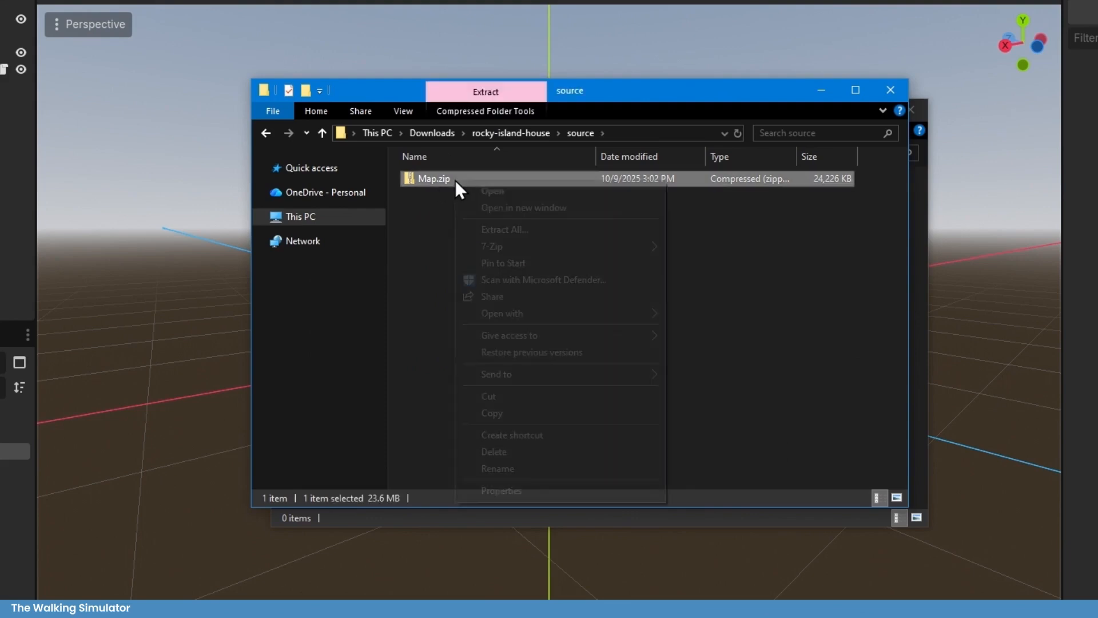
{"action": "left_click", "coordinate": [543, 231]}
{"action": "left_click", "coordinate": [686, 452]}
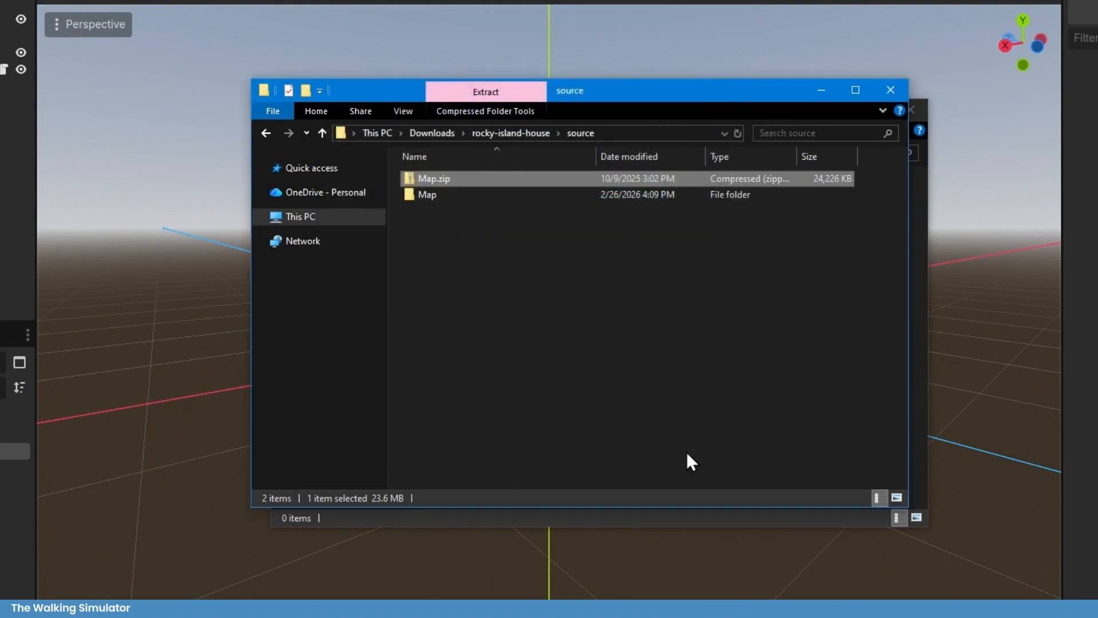
Copy the extracted Map folder into the project's assets folder and check the files inside it
{"action": "left_click", "coordinate": [570, 350]}
{"action": "right_click", "coordinate": [441, 200]}
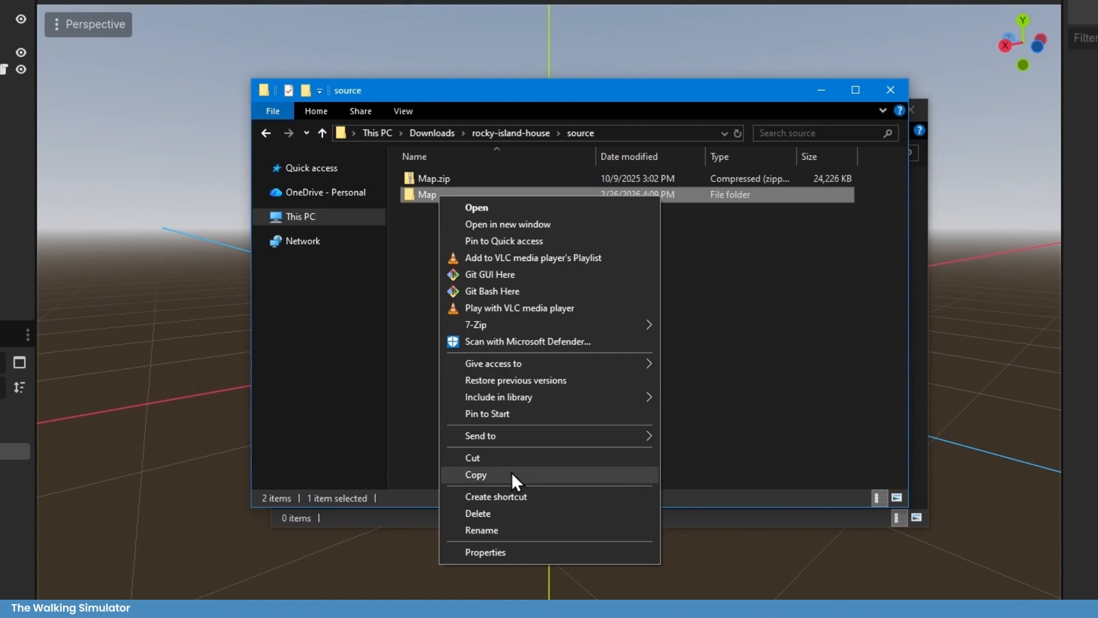
{"action": "left_click", "coordinate": [512, 474]}
{"action": "left_click_drag", "start_coordinate": [486, 87], "coordinate": [907, 233]}
{"action": "left_click", "coordinate": [489, 263]}
{"action": "right_click", "coordinate": [459, 257]}
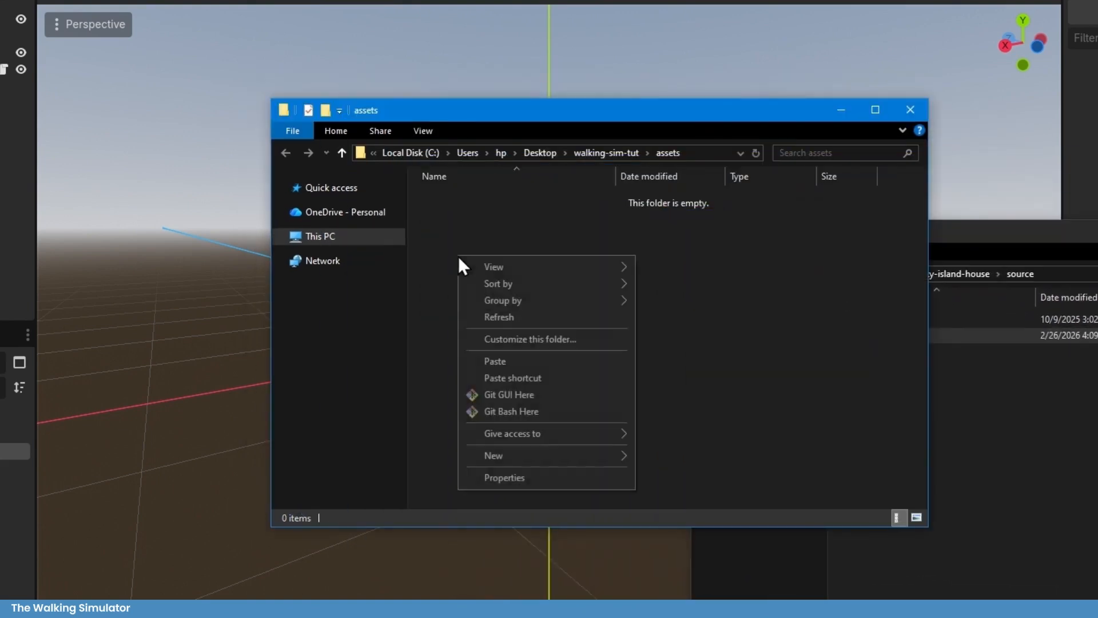
{"action": "left_click", "coordinate": [496, 361]}
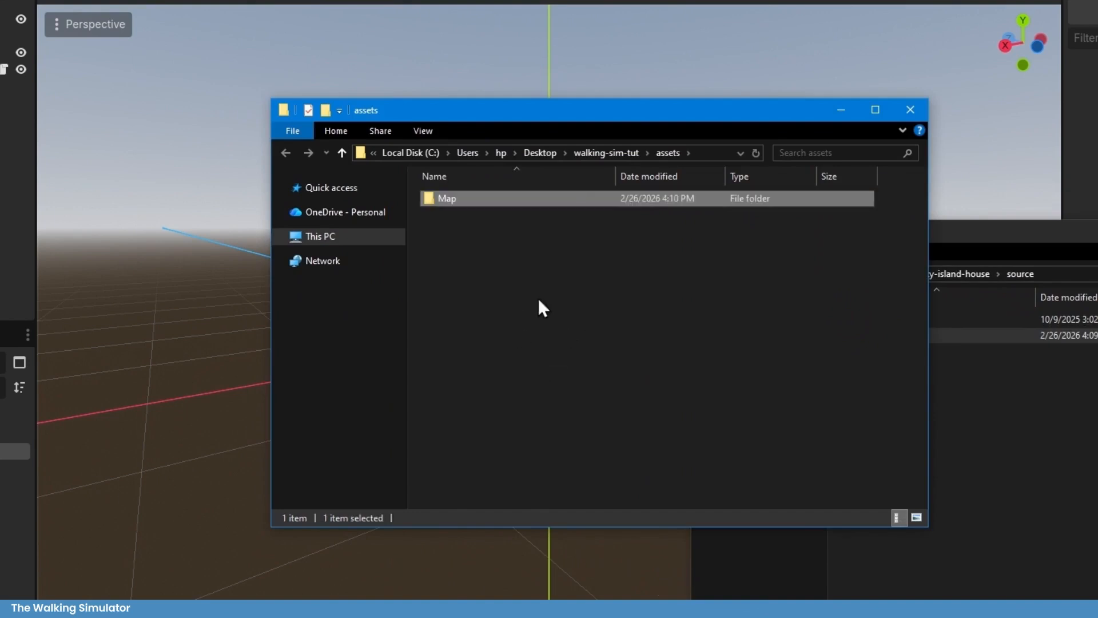
{"action": "double_click", "coordinate": [488, 205]}
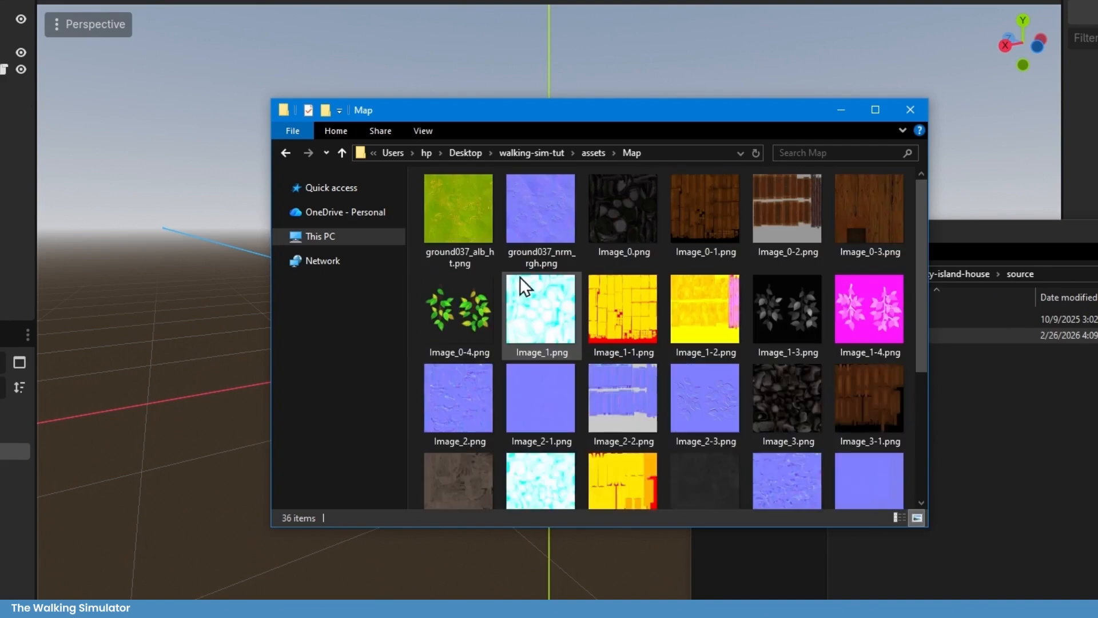
{"action": "left_click", "coordinate": [284, 153]}
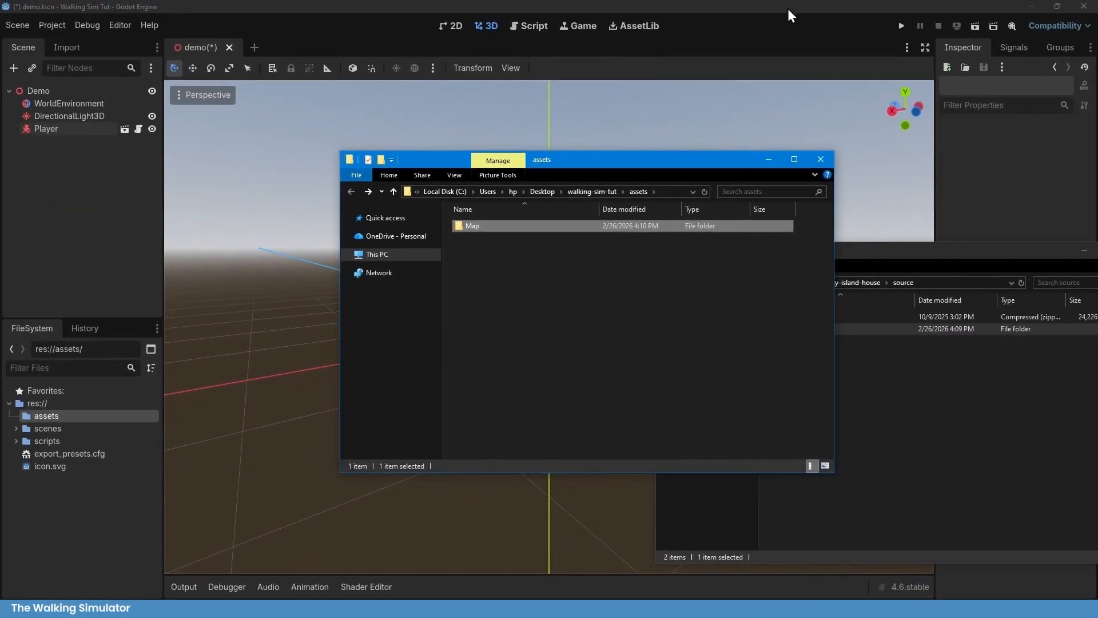
Return to Godot, filter the project files by "map" and instantiate Map.gltf in the Demo scene
{"action": "left_click", "coordinate": [785, 25]}
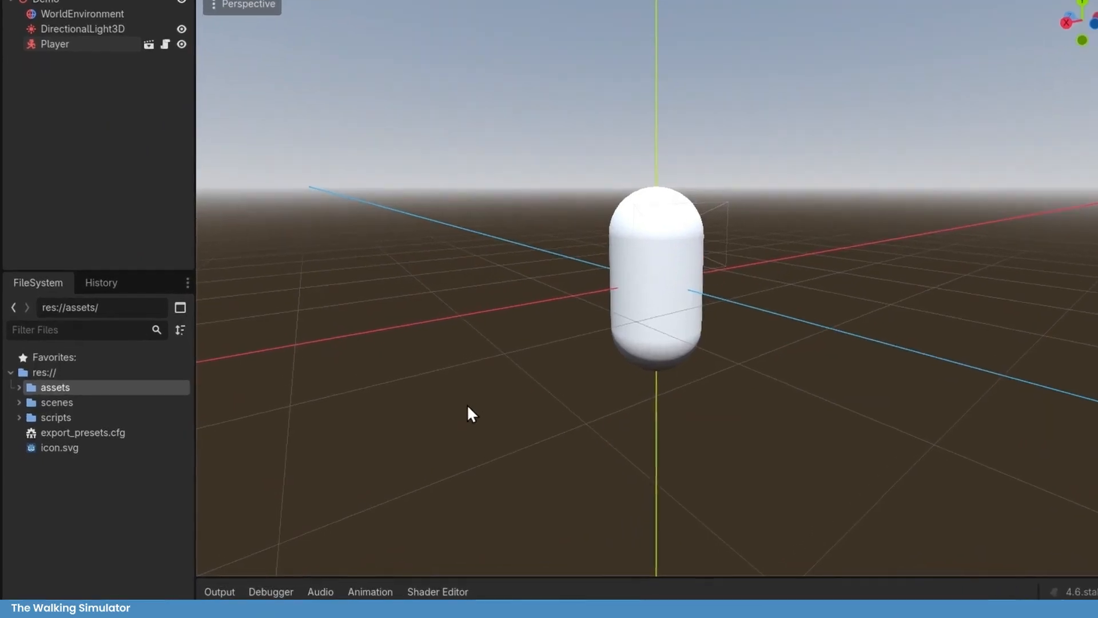
{"action": "left_click", "coordinate": [19, 388]}
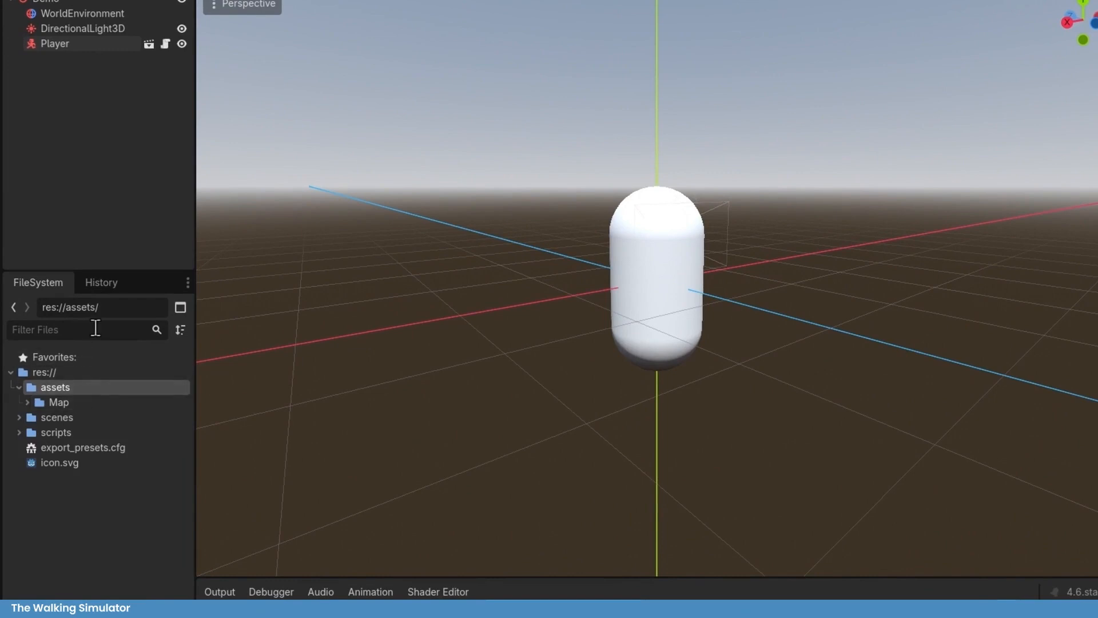
{"action": "type", "text": "map"}
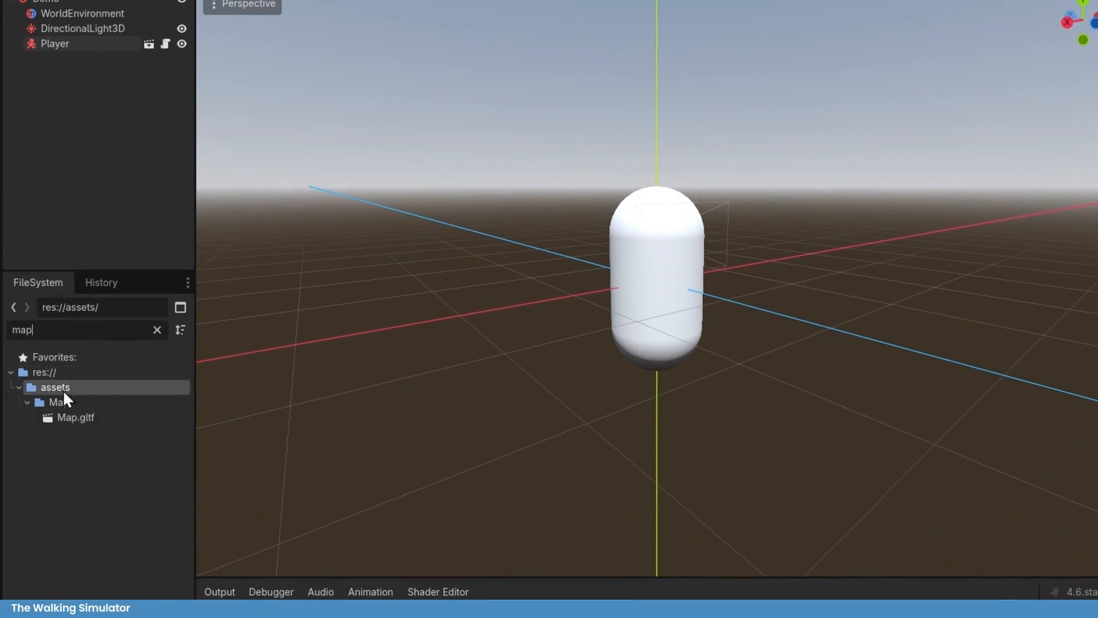
{"action": "left_click", "coordinate": [88, 419]}
{"action": "right_click", "coordinate": [132, 422]}
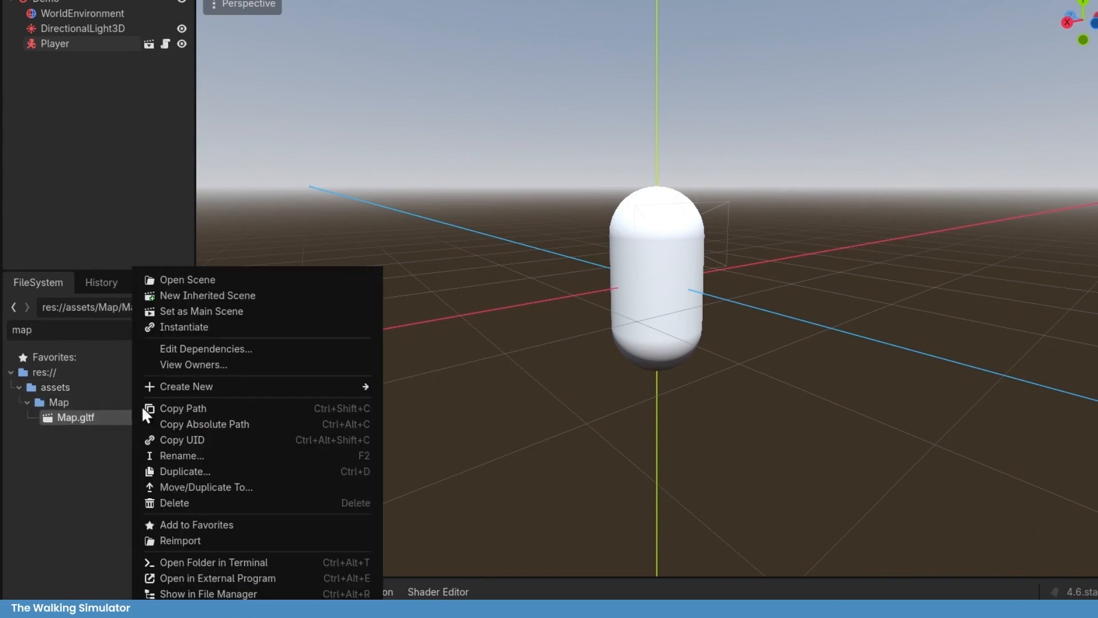
{"action": "left_click", "coordinate": [217, 327]}
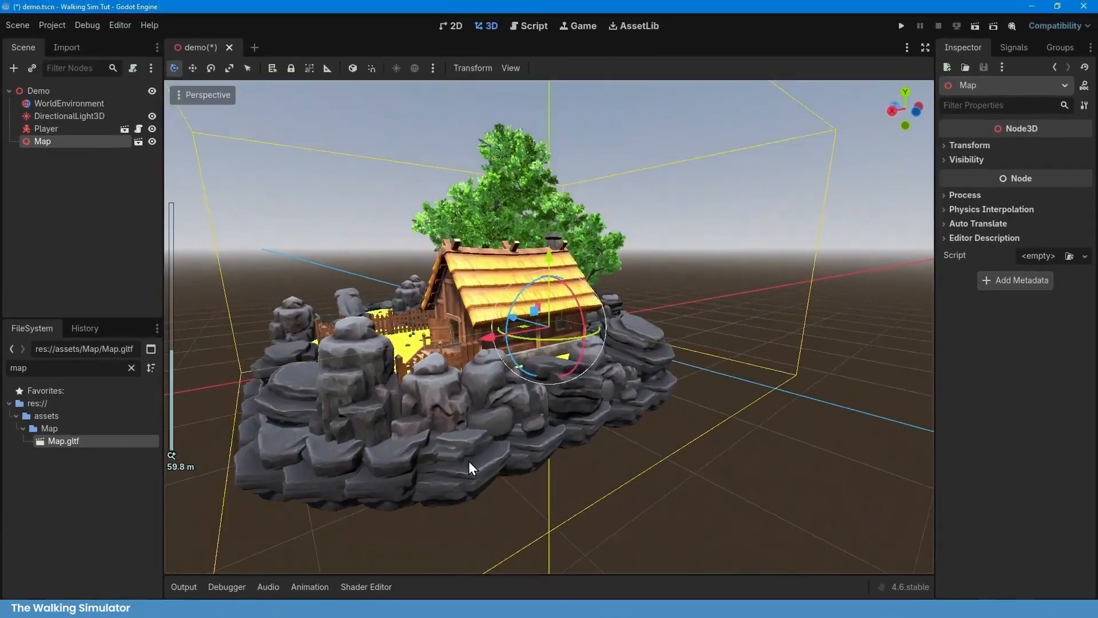
Raise the Player along the Y axis so it stands above the small island's ground, and check its placement on the map
{"action": "scroll", "coordinate": [468, 461], "scroll_direction": "down", "scroll_amount": 2}
{"action": "scroll", "coordinate": [469, 461], "scroll_direction": "up", "scroll_amount": 4}
{"action": "middle_click_drag", "start_coordinate": [468, 461], "coordinate": [690, 510]}
{"action": "scroll", "coordinate": [652, 347], "scroll_direction": "up", "scroll_amount": 2}
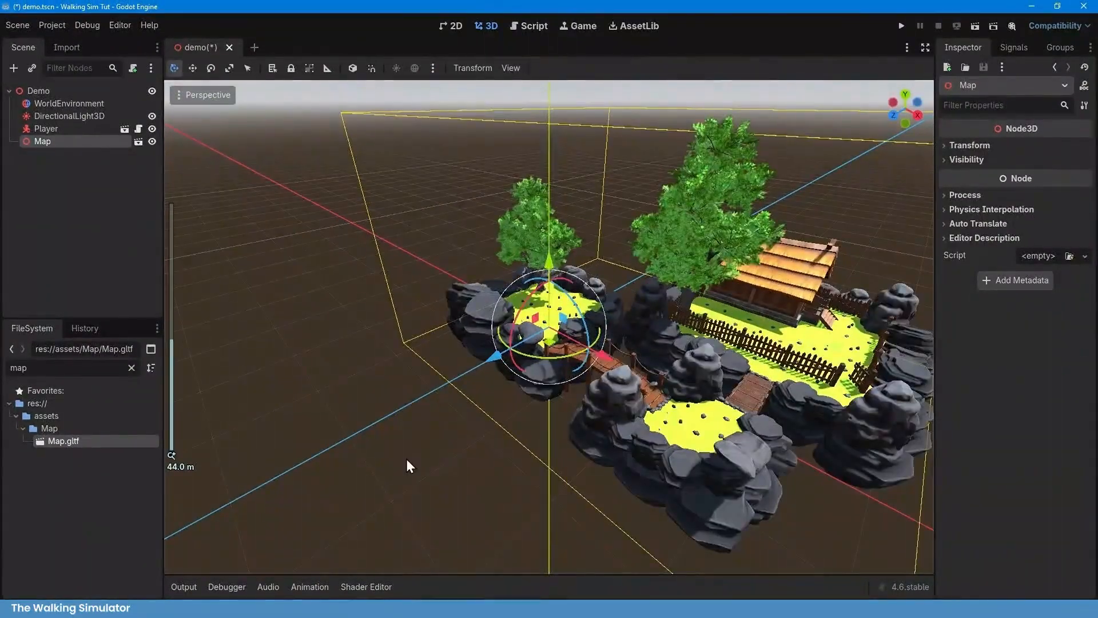
{"action": "left_click", "coordinate": [407, 464]}
{"action": "left_click", "coordinate": [63, 130]}
{"action": "left_click_drag", "start_coordinate": [552, 264], "coordinate": [558, 221]}
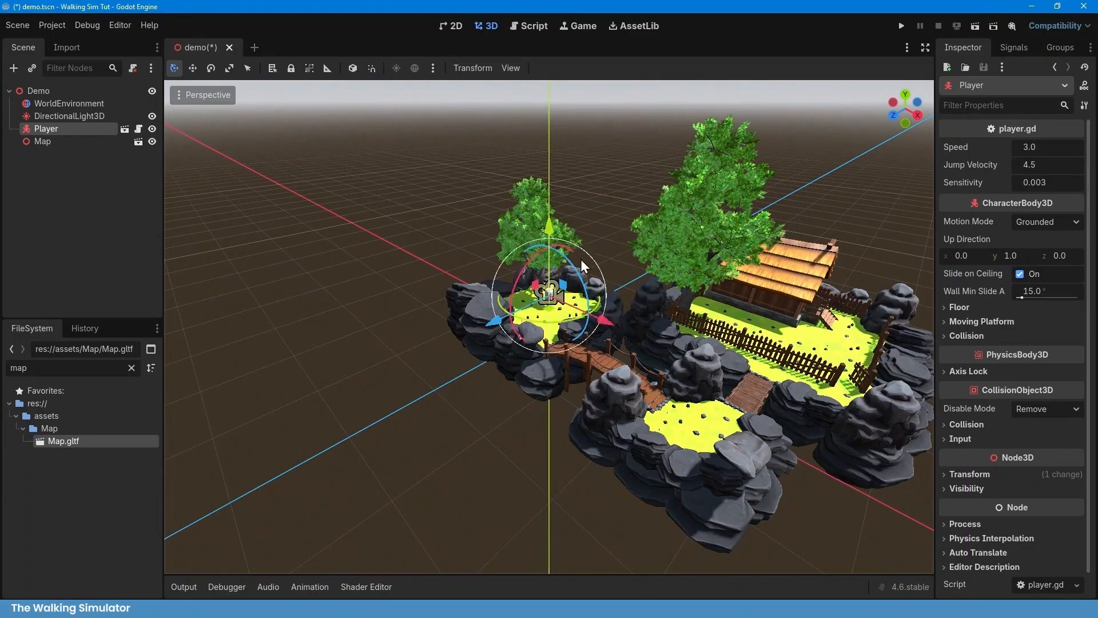
{"action": "scroll", "coordinate": [528, 338], "scroll_direction": "up", "scroll_amount": 6}
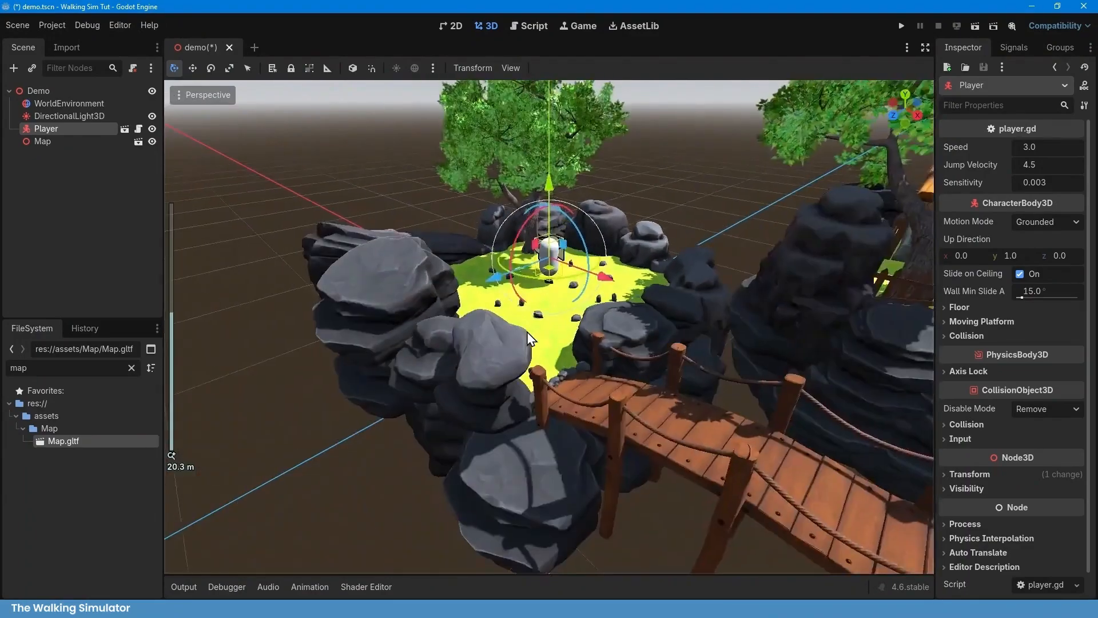
{"action": "scroll", "coordinate": [527, 333], "scroll_direction": "down", "scroll_amount": 6}
{"action": "left_click", "coordinate": [508, 495]}
{"action": "middle_click_drag", "start_coordinate": [507, 496], "coordinate": [776, 227]}
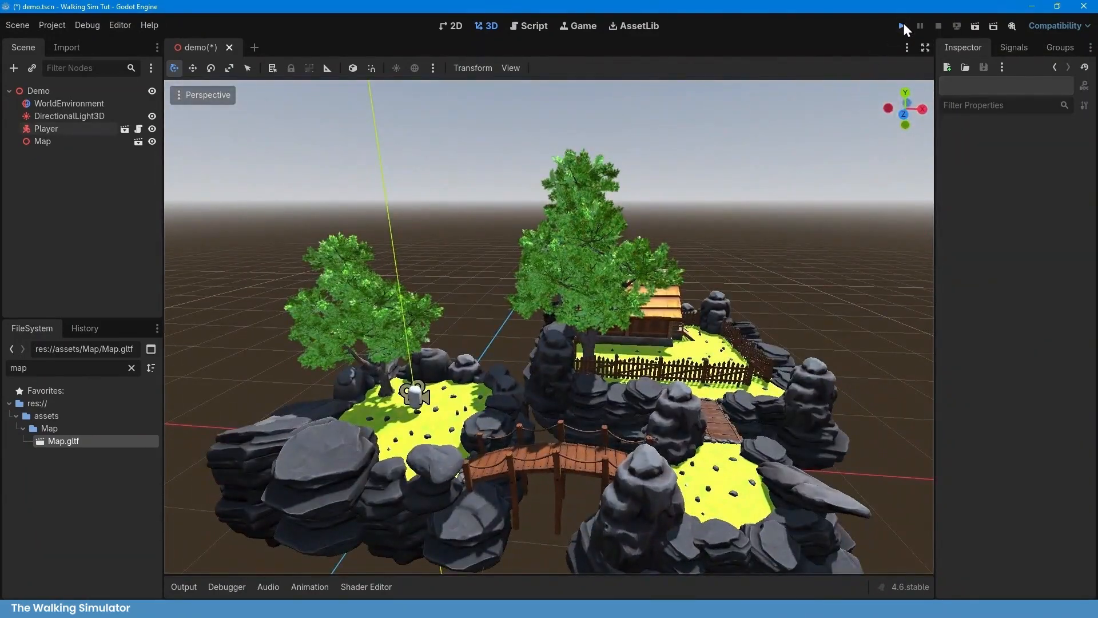
Run the project to test the player on the island, stop it and open the debugger
{"action": "left_click", "coordinate": [903, 25]}
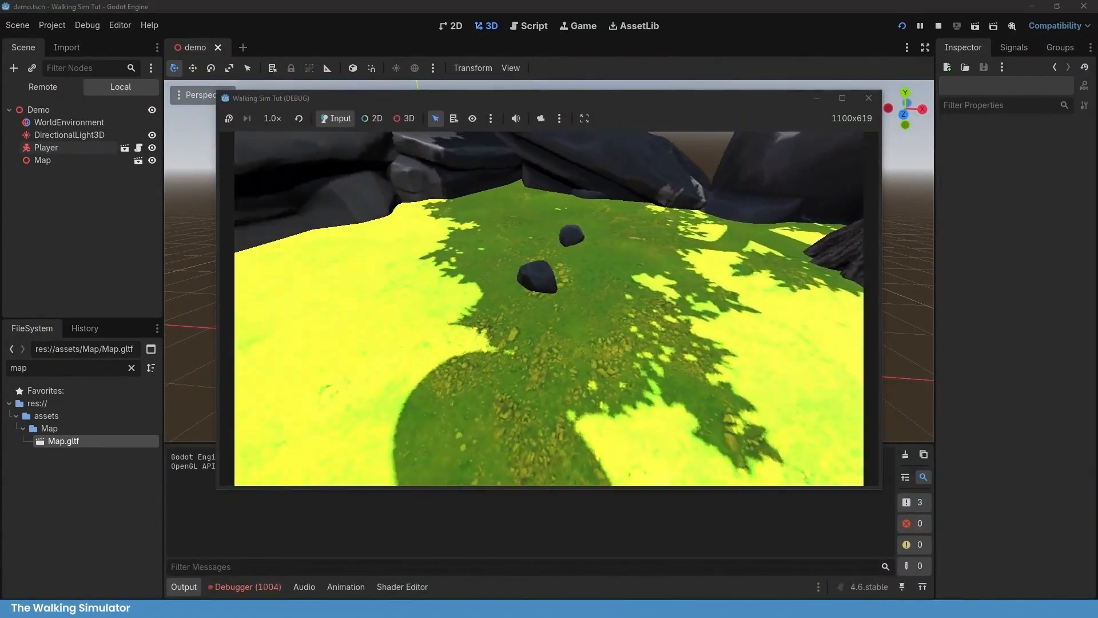
{"action": "key", "text": "F8"}
{"action": "left_click", "coordinate": [239, 591]}
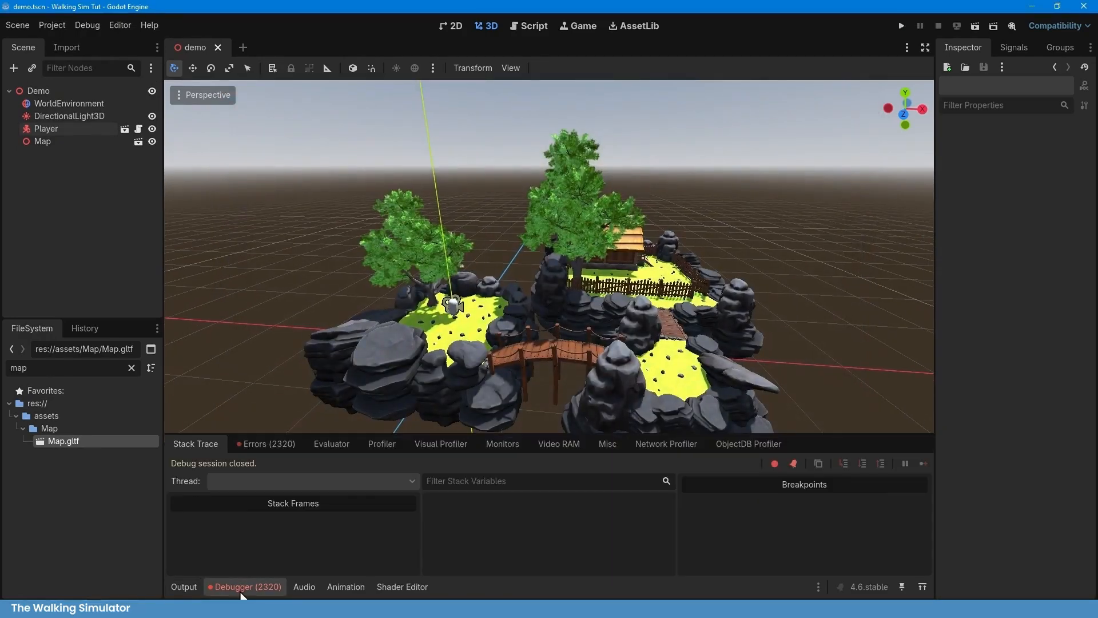
List the debugger's errors about missing input actions and open the Input Map in the project settings
{"action": "left_click", "coordinate": [267, 444]}
{"action": "left_click_drag", "start_coordinate": [927, 488], "coordinate": [941, 515]}
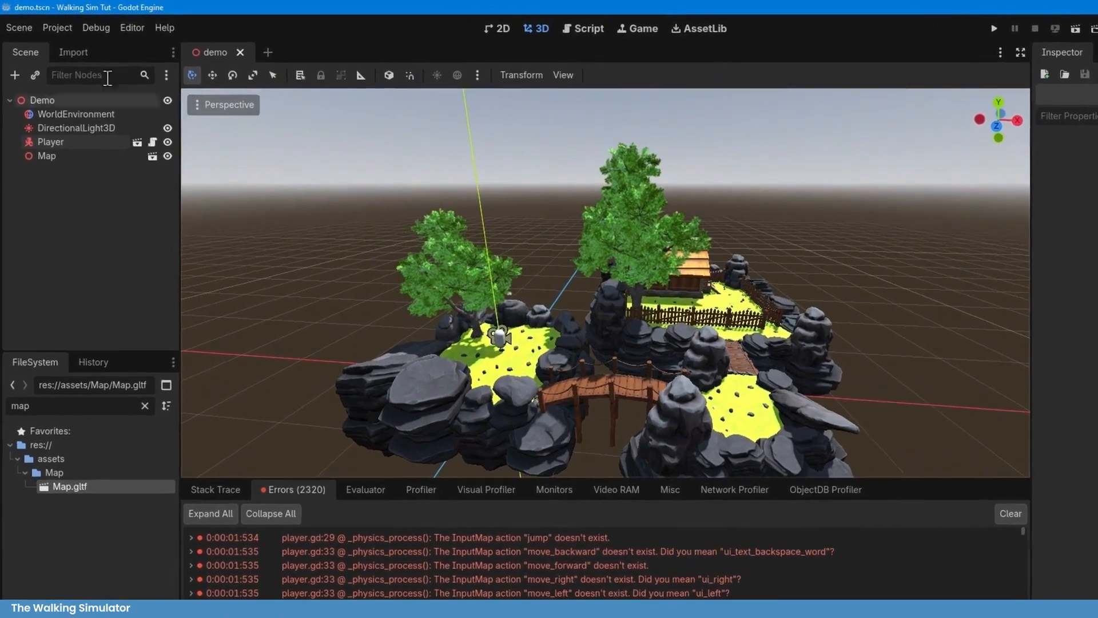
{"action": "left_click", "coordinate": [58, 28]}
{"action": "left_click", "coordinate": [78, 45]}
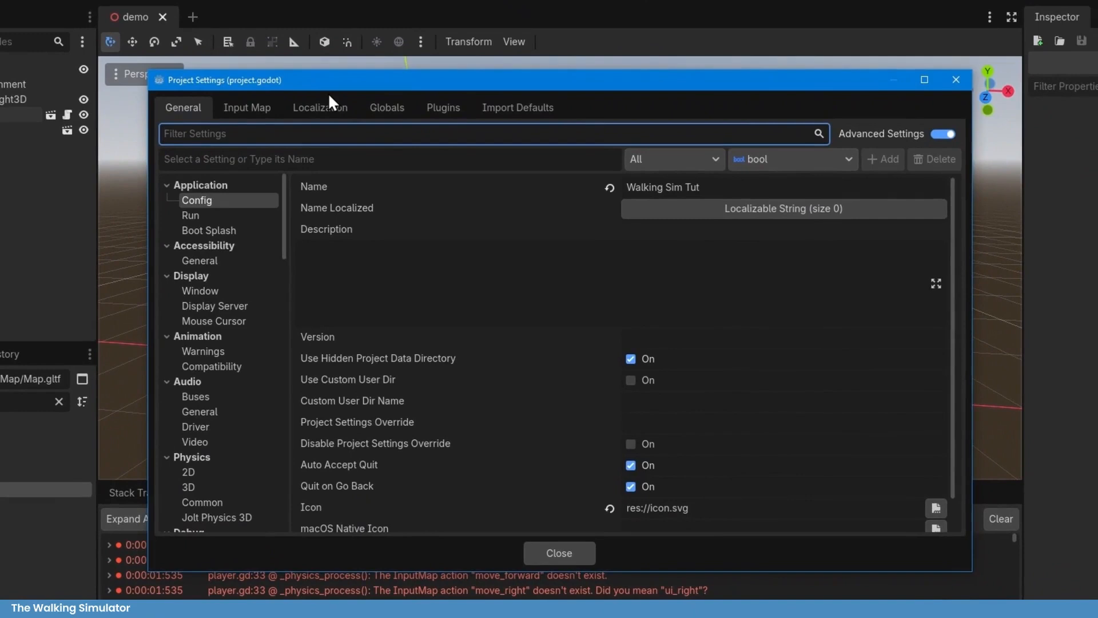
{"action": "left_click", "coordinate": [236, 112]}
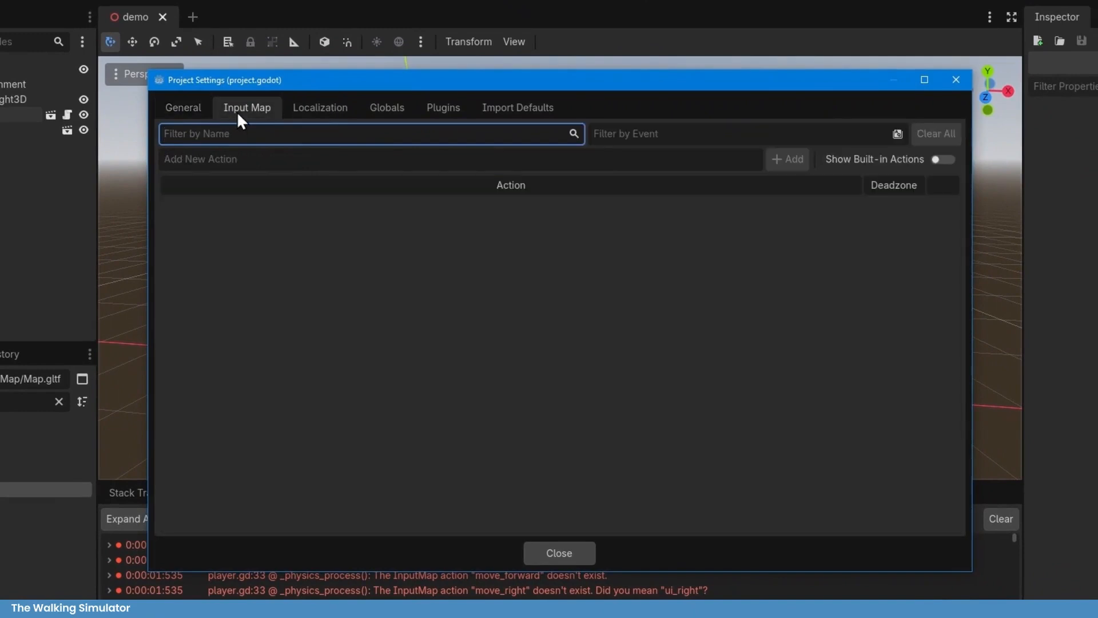
Add the input actions move_forward and move_backward to the Input Map
{"action": "left_click", "coordinate": [253, 161]}
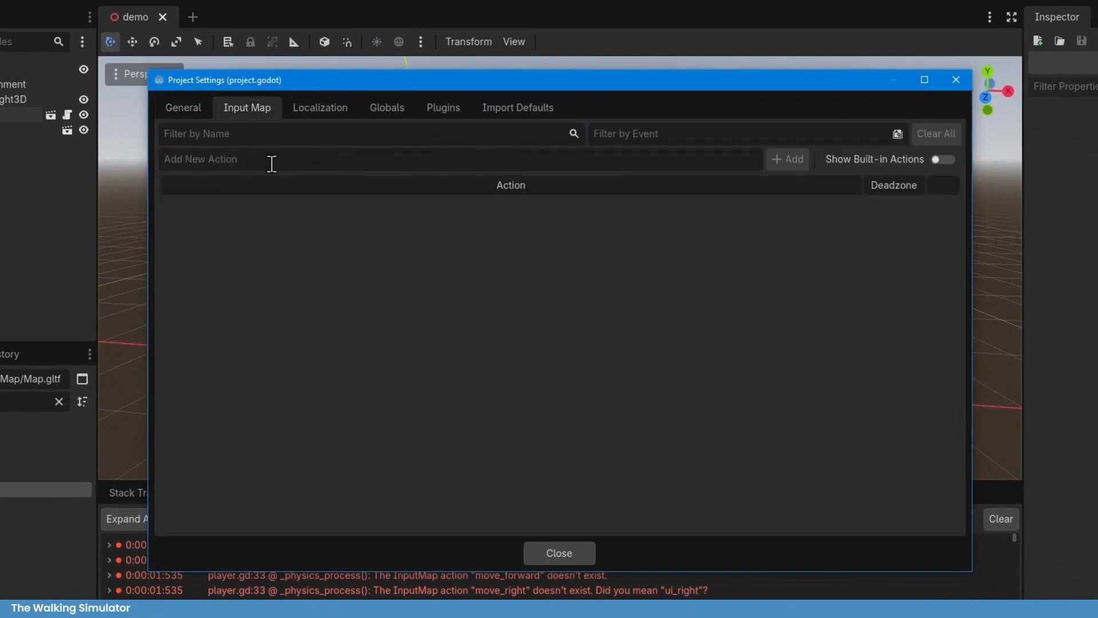
{"action": "type", "text": "move_forward"}
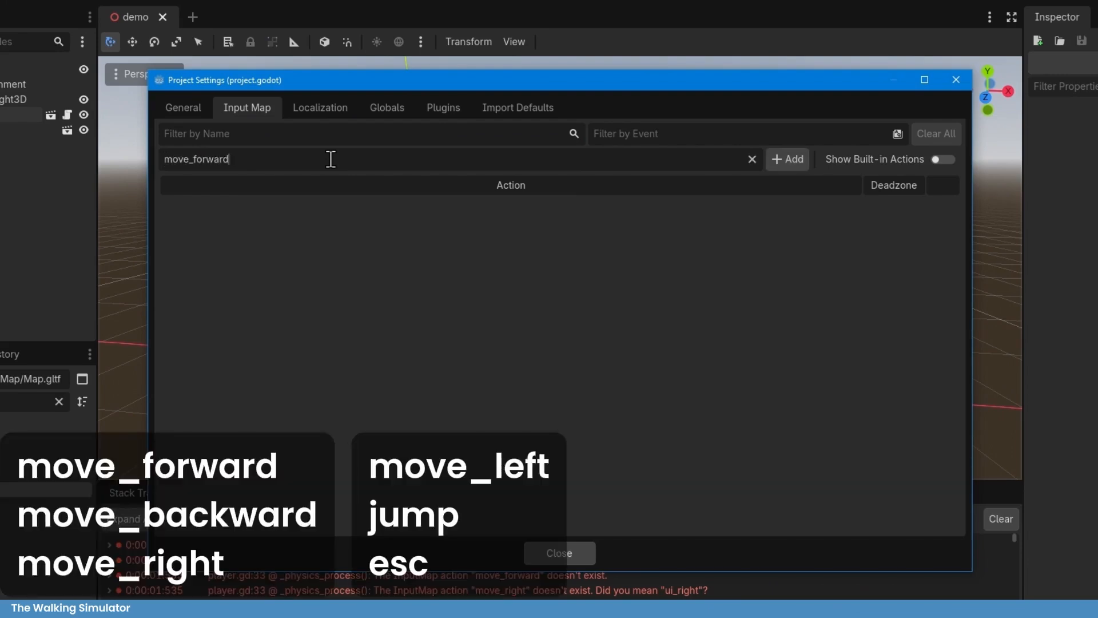
{"action": "left_click", "coordinate": [798, 163]}
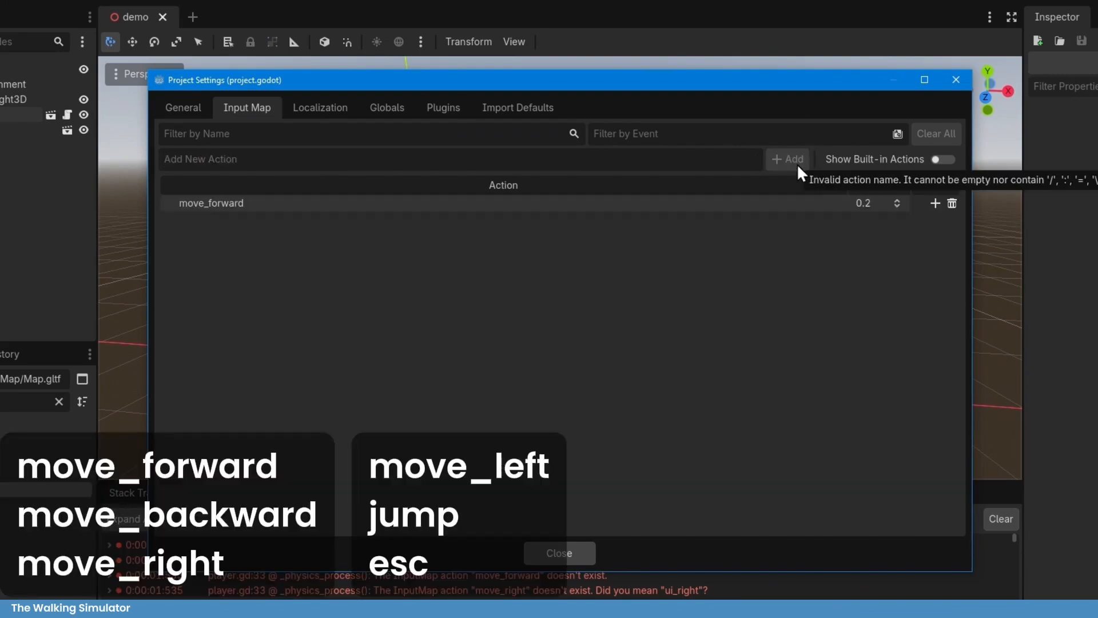
{"action": "left_click", "coordinate": [265, 159]}
{"action": "type", "text": "move_backward"}
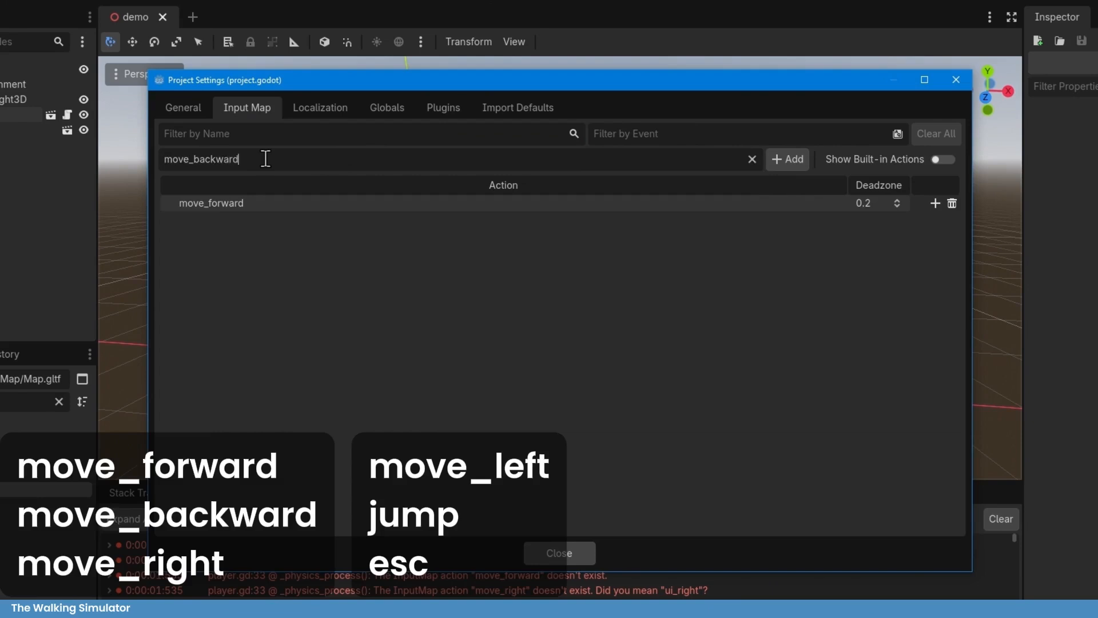
{"action": "key", "text": "Return"}
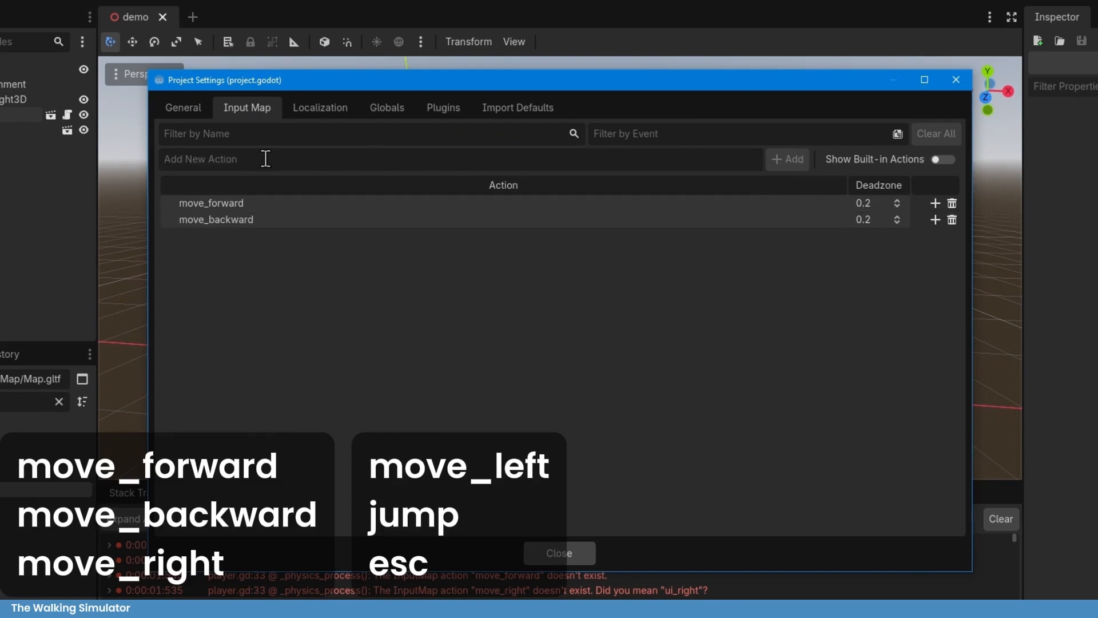
Add the remaining input actions move_left, move_right, jump and esc to the Input Map
{"action": "type", "text": "move_left"}
{"action": "key", "text": "Return"}
{"action": "type", "text": "move_right"}
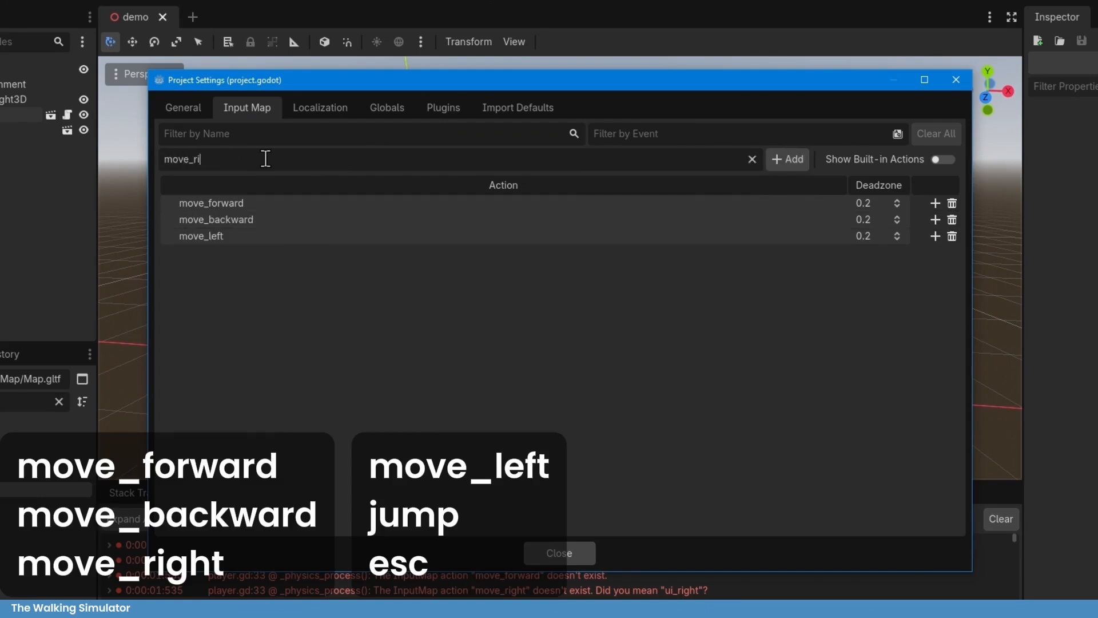
{"action": "key", "text": "Return"}
{"action": "type", "text": "jump"}
{"action": "key", "text": "Return"}
{"action": "type", "text": "esc"}
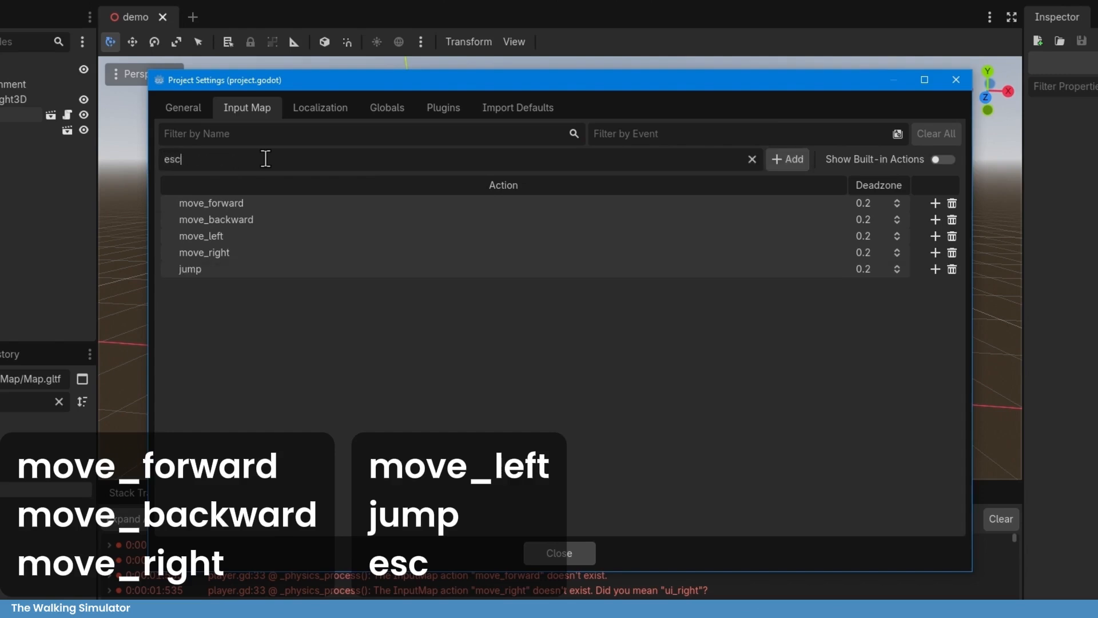
{"action": "key", "text": "Return"}
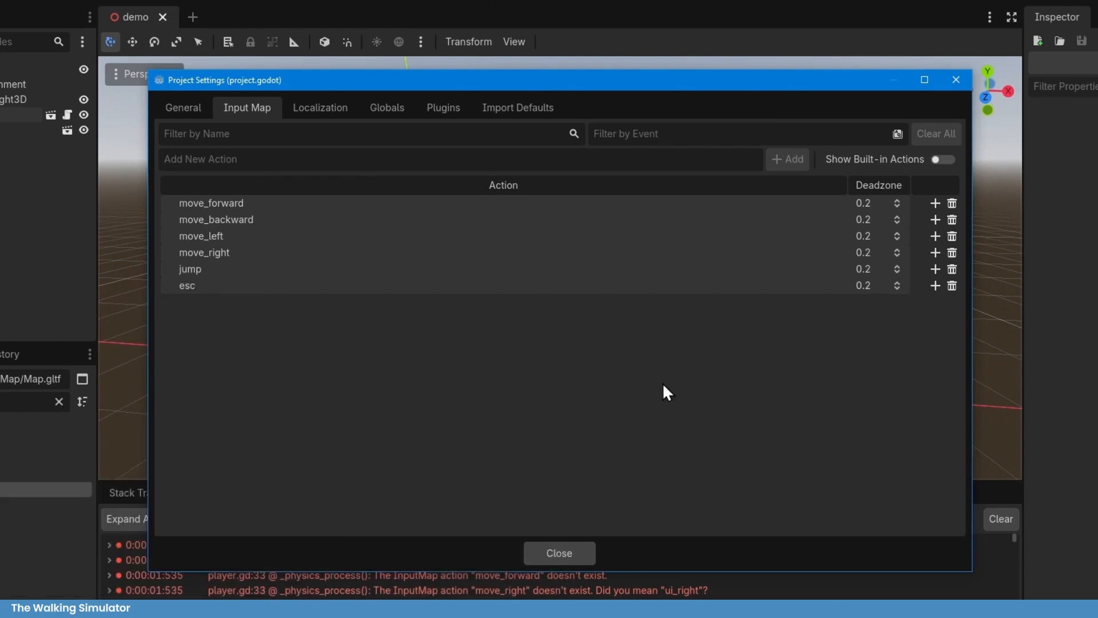
Bind the physical W and Up arrow keys to the move_forward action
{"action": "left_click", "coordinate": [936, 205]}
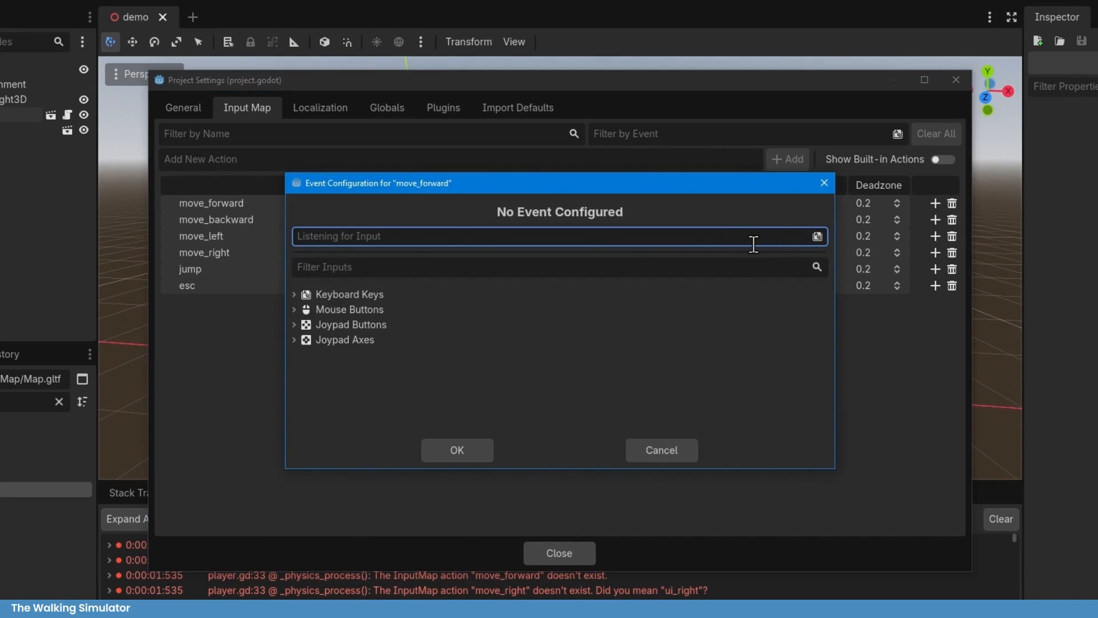
{"action": "key", "text": "w"}
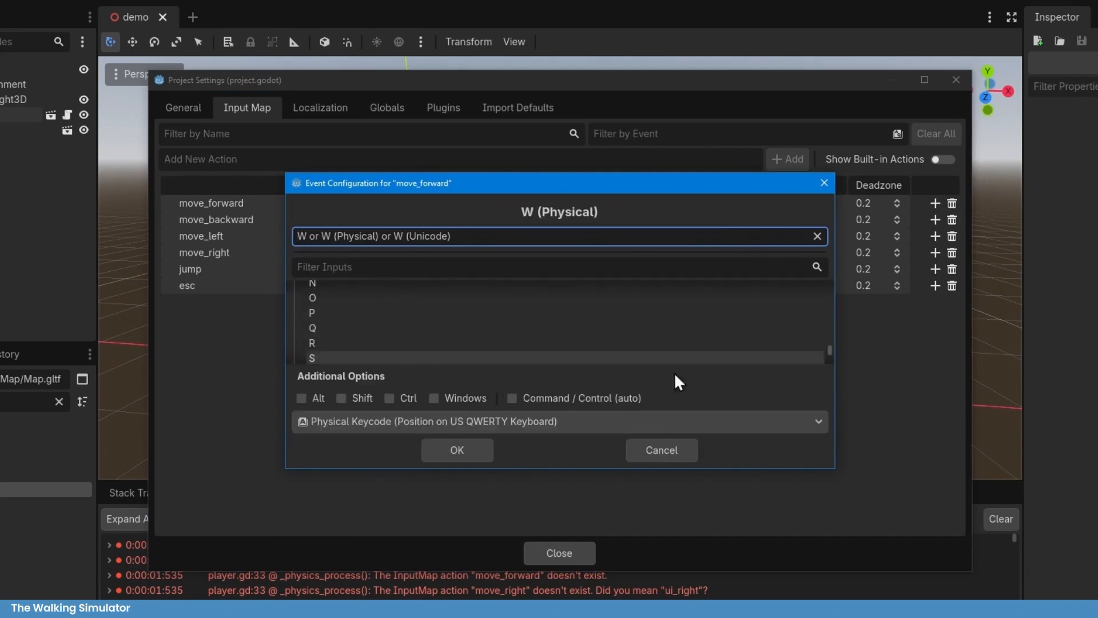
{"action": "left_click", "coordinate": [466, 452]}
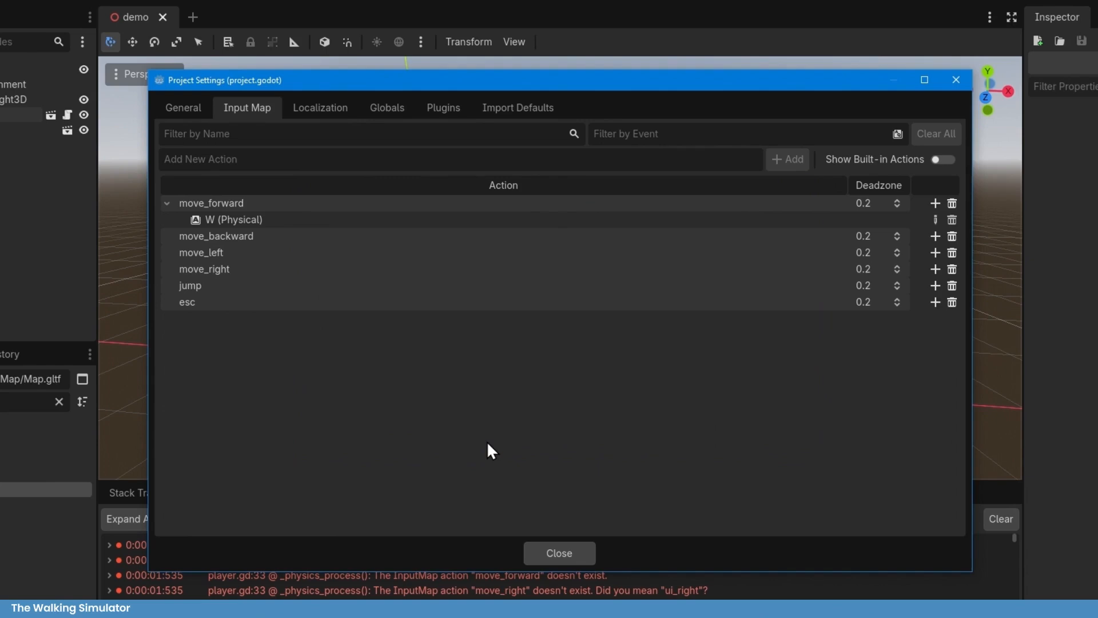
{"action": "left_click", "coordinate": [935, 202]}
{"action": "key", "text": "Up"}
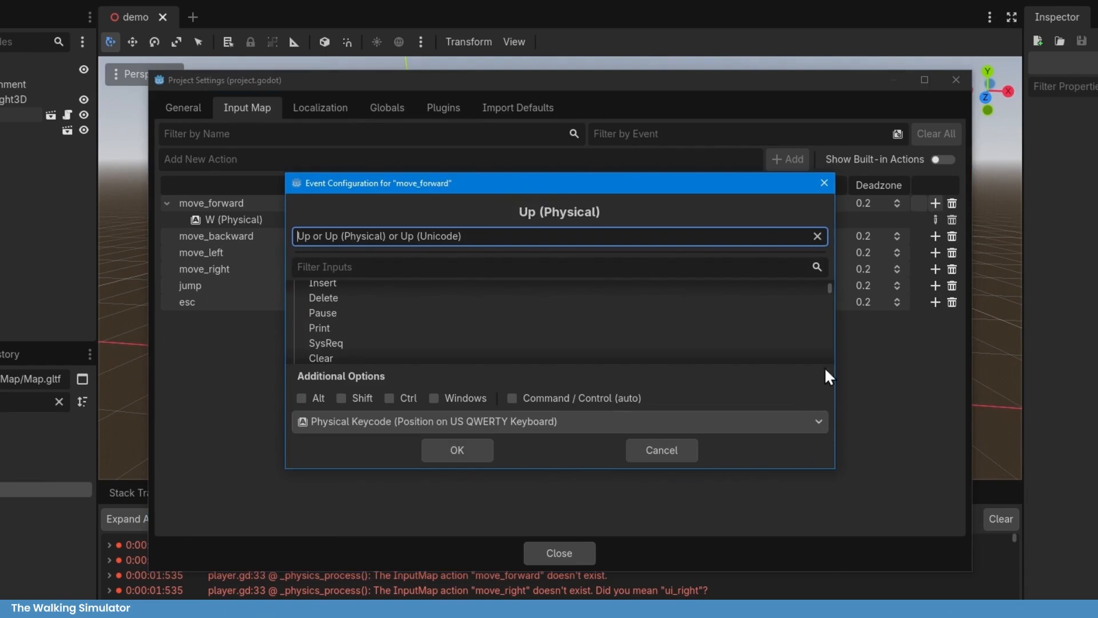
{"action": "left_click", "coordinate": [466, 452]}
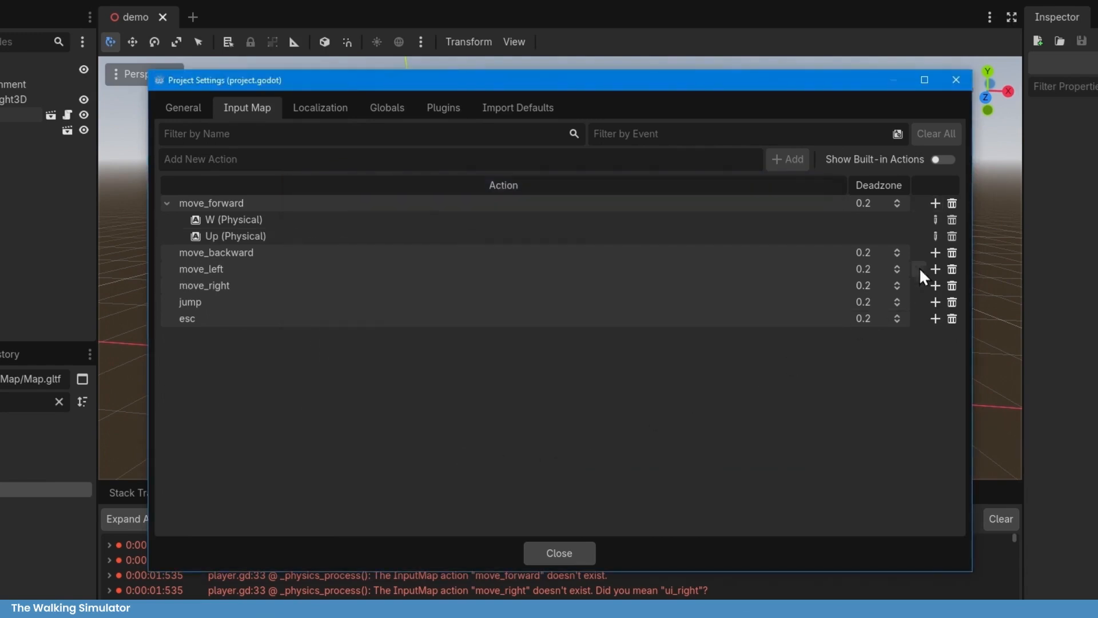
Bind the physical S and Down arrow keys to the move_backward action
{"action": "left_click", "coordinate": [934, 253]}
{"action": "key", "text": "s"}
{"action": "left_click", "coordinate": [453, 448]}
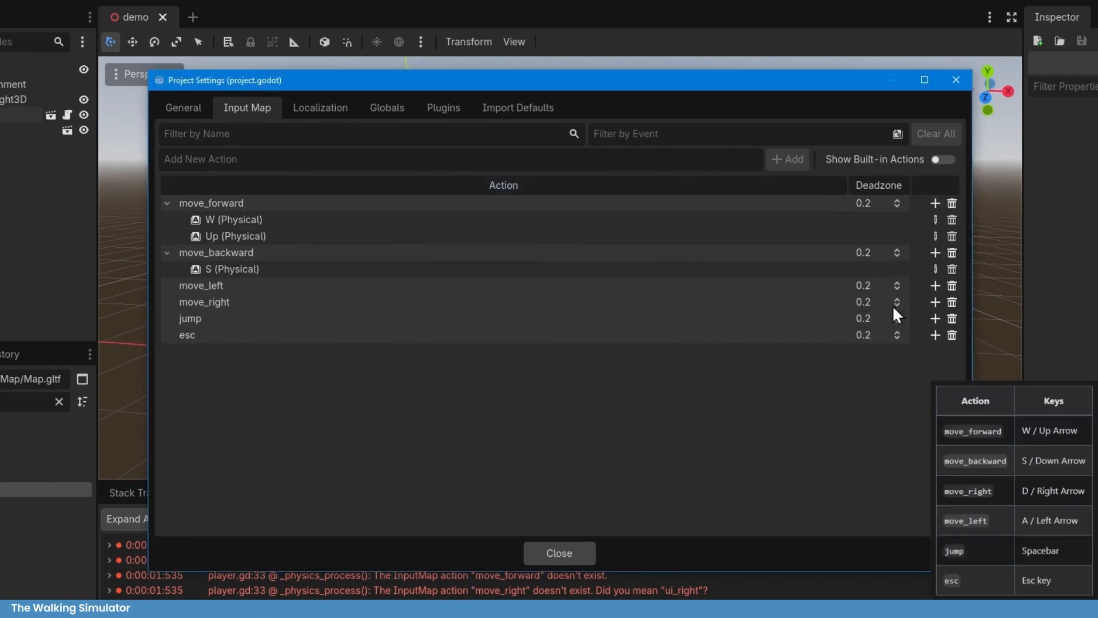
{"action": "left_click", "coordinate": [935, 252]}
{"action": "key", "text": "Down"}
{"action": "left_click", "coordinate": [460, 450]}
Bind the physical A and Left arrow keys to the move_left action
{"action": "left_click", "coordinate": [935, 301]}
{"action": "key", "text": "a"}
{"action": "left_click", "coordinate": [458, 450]}
{"action": "left_click", "coordinate": [935, 302]}
{"action": "key", "text": "Left"}
{"action": "left_click", "coordinate": [448, 456]}
Bind the physical D and Right arrow keys to the move_right action
{"action": "left_click", "coordinate": [934, 351]}
{"action": "key", "text": "d"}
{"action": "left_click", "coordinate": [458, 450]}
{"action": "left_click", "coordinate": [936, 352]}
{"action": "key", "text": "Right"}
{"action": "left_click", "coordinate": [458, 449]}
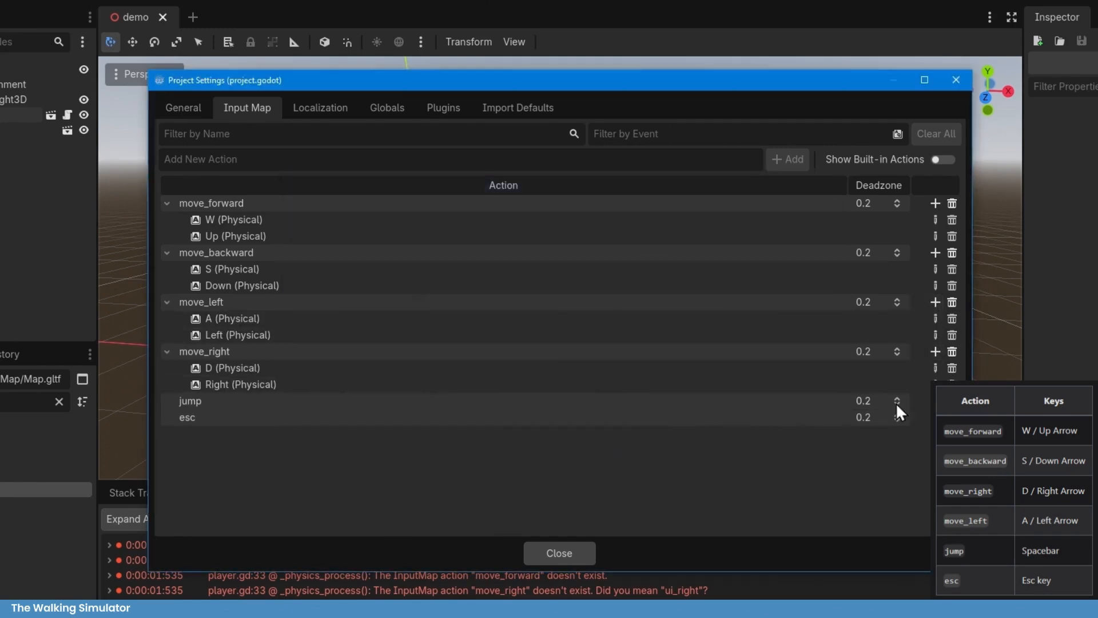
Bind Space to the jump action and Escape to the esc action, and close the project settings
{"action": "left_click", "coordinate": [935, 400]}
{"action": "key", "text": "space"}
{"action": "left_click", "coordinate": [453, 449]}
{"action": "left_click", "coordinate": [934, 434]}
{"action": "key", "text": "Escape"}
{"action": "left_click", "coordinate": [453, 448]}
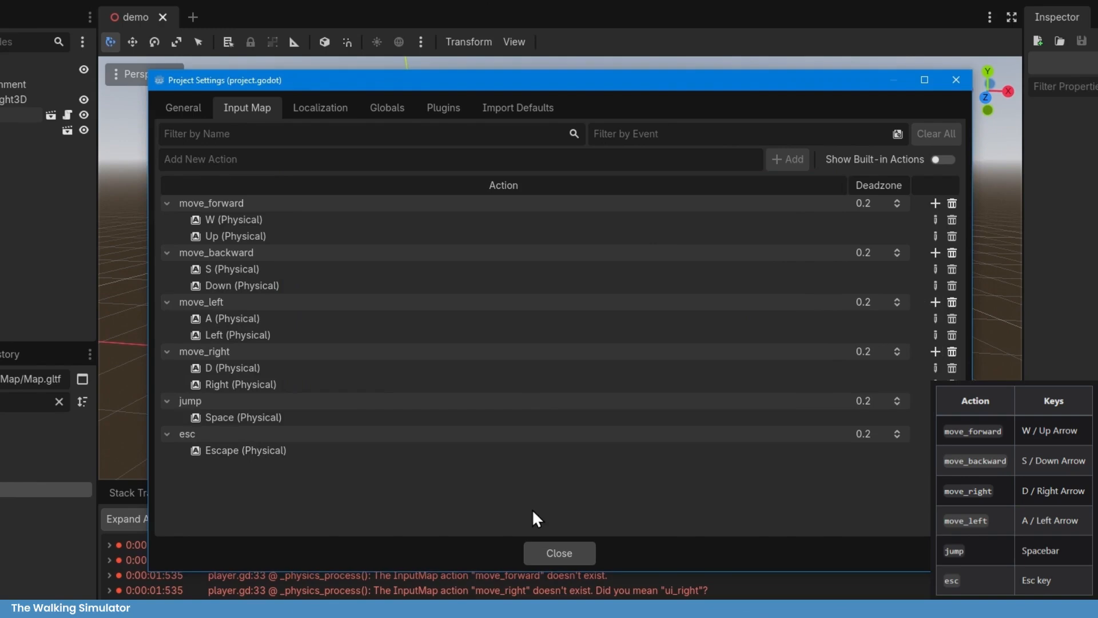
{"action": "left_click", "coordinate": [578, 552]}
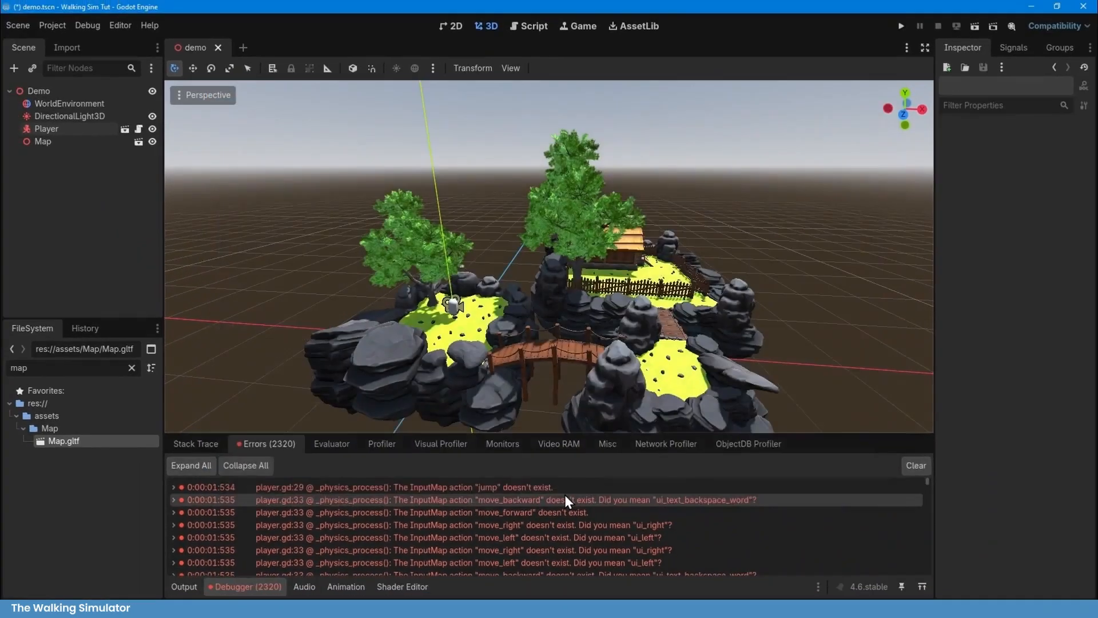
Run the project, test walking forward, backward and sideways around the island, and stop it
{"action": "left_click", "coordinate": [901, 25]}
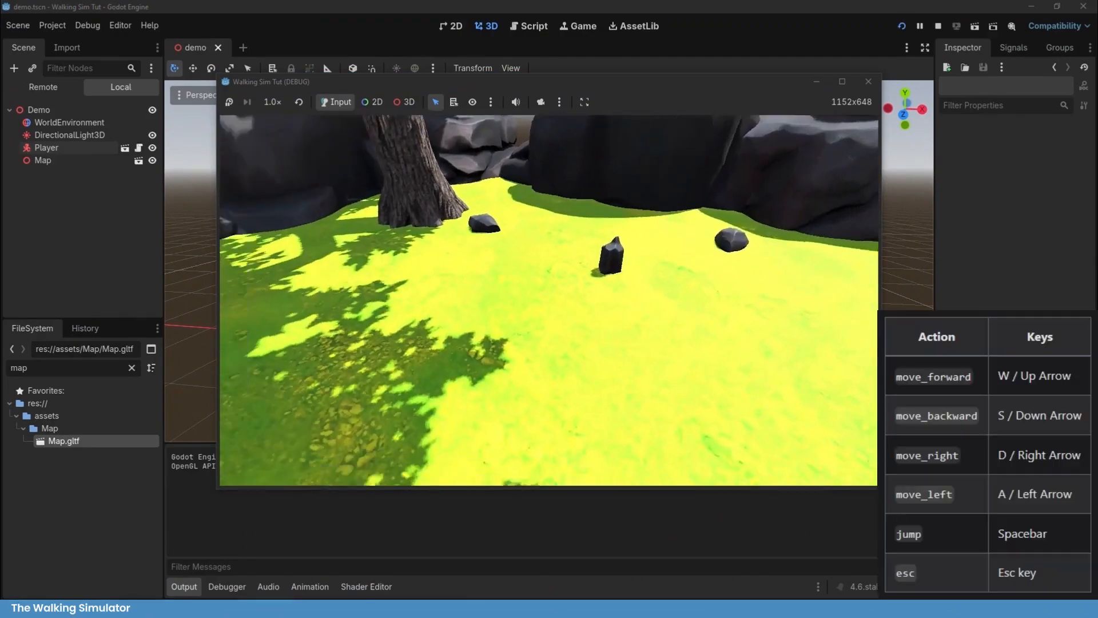
{"action": "key", "text": "w"}
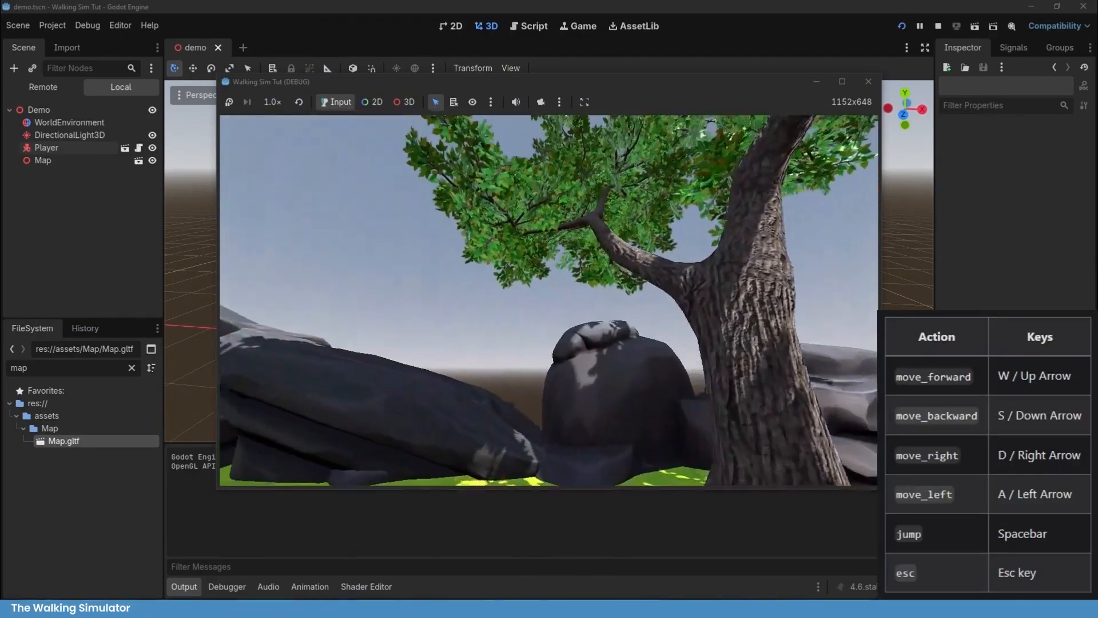
{"action": "key", "text": "w"}
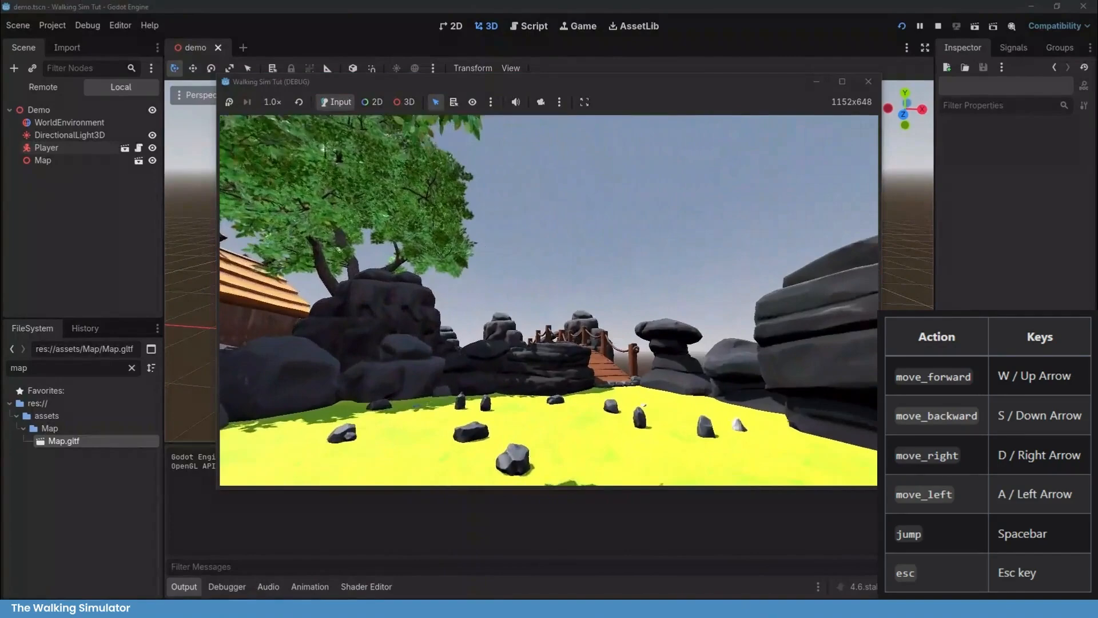
{"action": "key", "text": "w"}
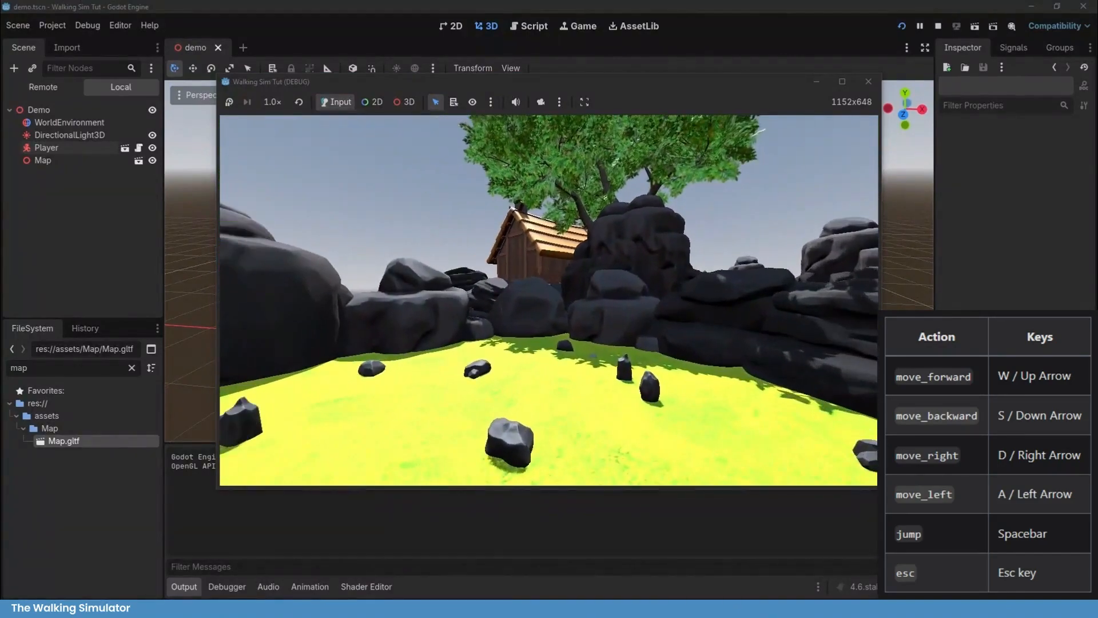
{"action": "key", "text": "s"}
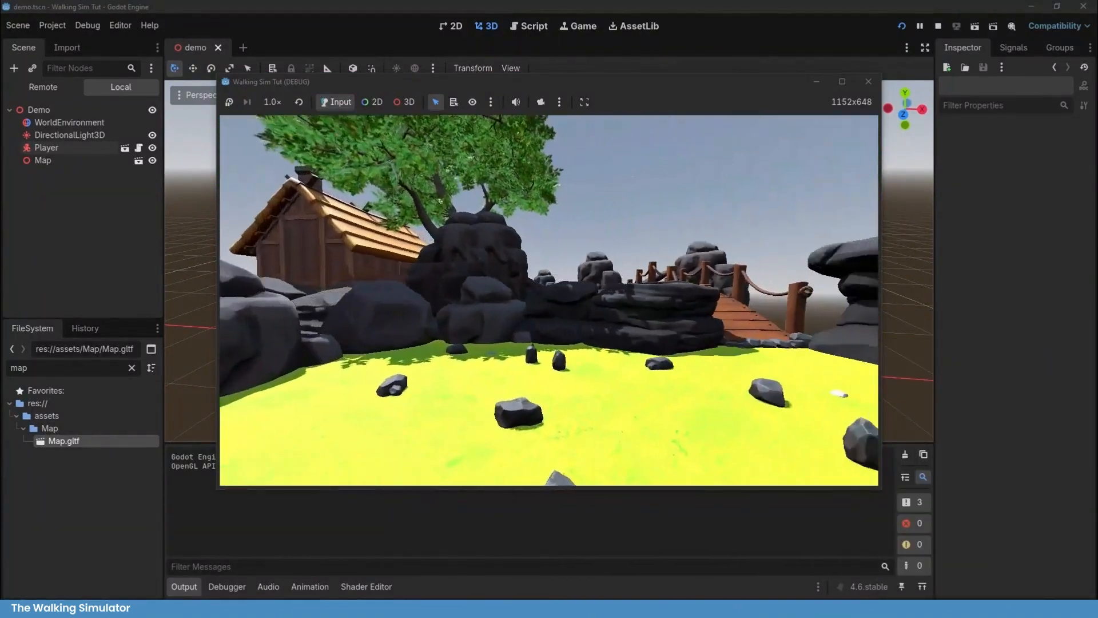
{"action": "key", "text": "d"}
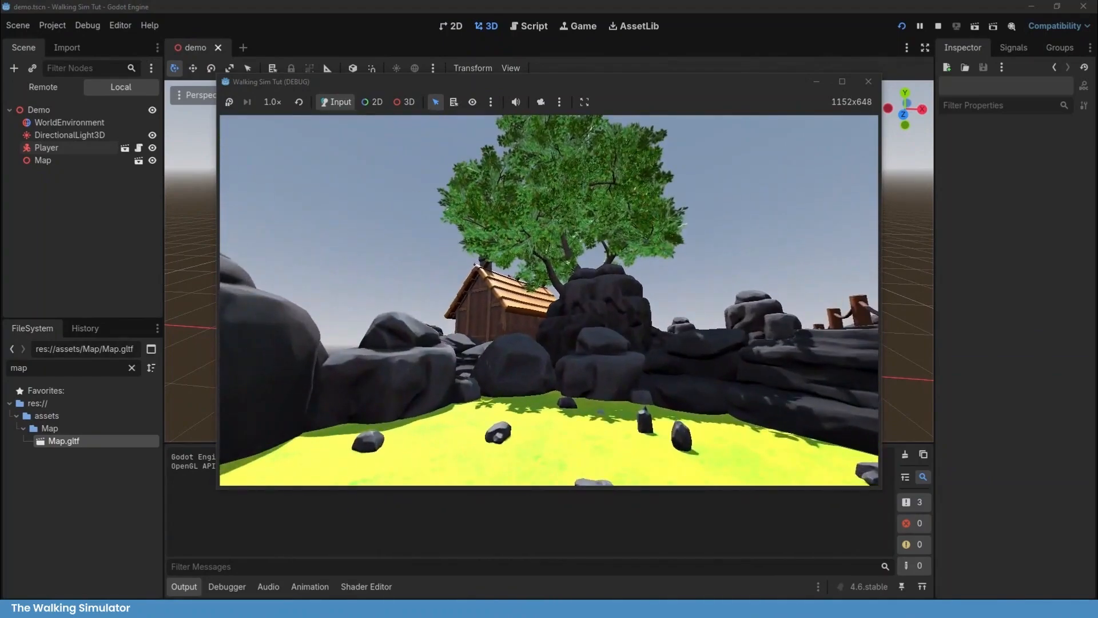
{"action": "key", "text": "F8"}
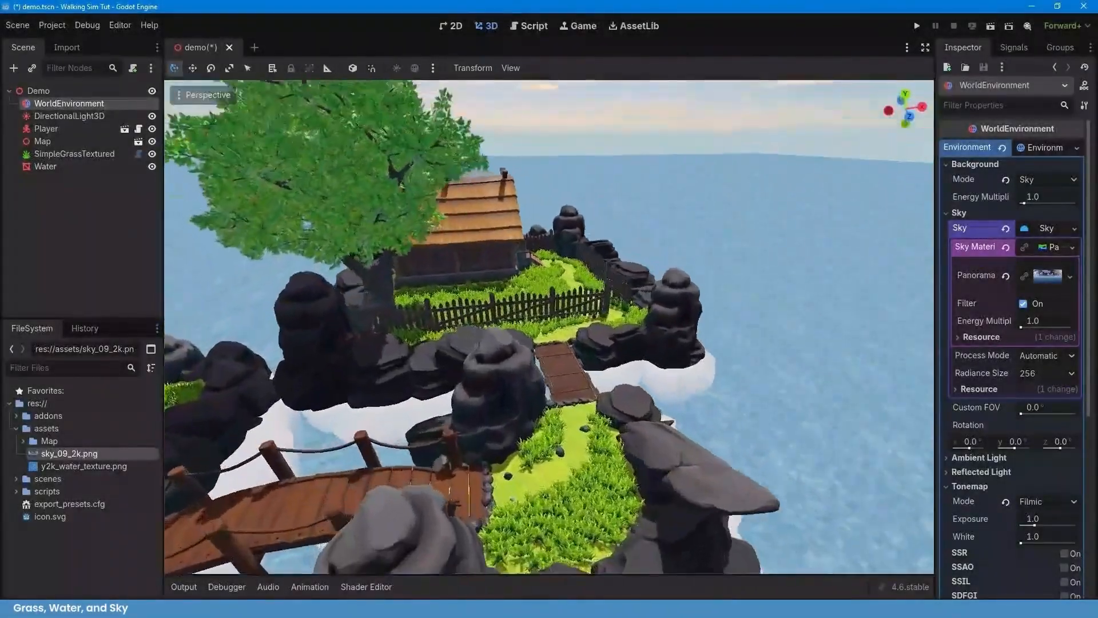
{"action": "key", "text": "w"}
{"action": "right_click_drag", "start_coordinate": [549, 326], "coordinate": [571, 200]}
{"action": "key", "text": "s"}
{"action": "key", "text": "a"}
{"action": "right_click_drag", "start_coordinate": [559, 495], "coordinate": [553, 494]}
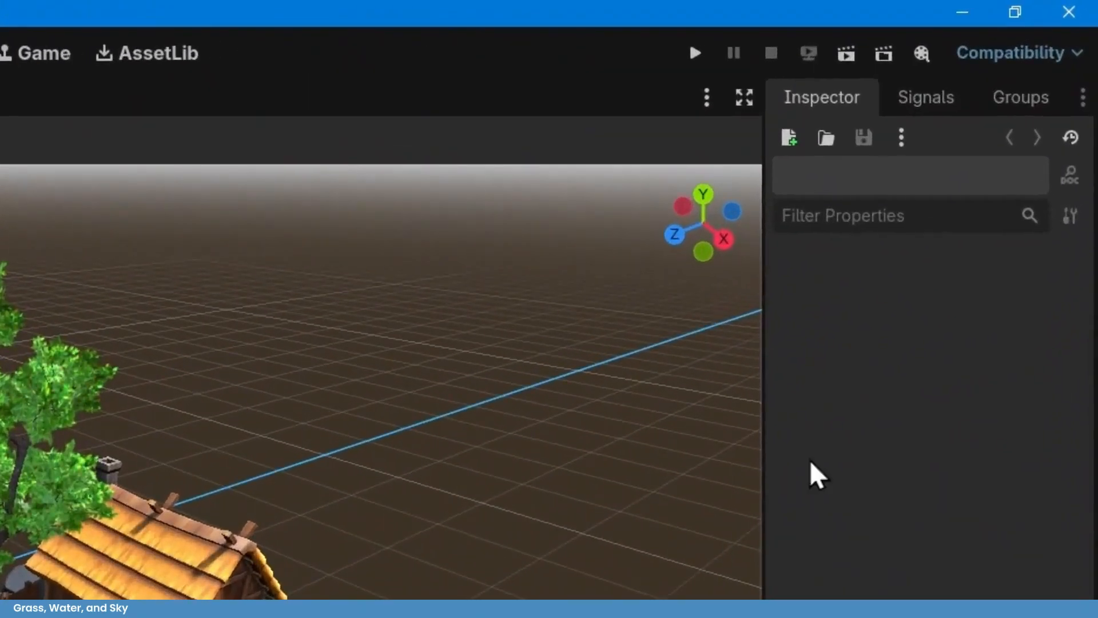
Switch the project's renderer to Forward+ and save and restart the editor
{"action": "left_click", "coordinate": [1066, 51]}
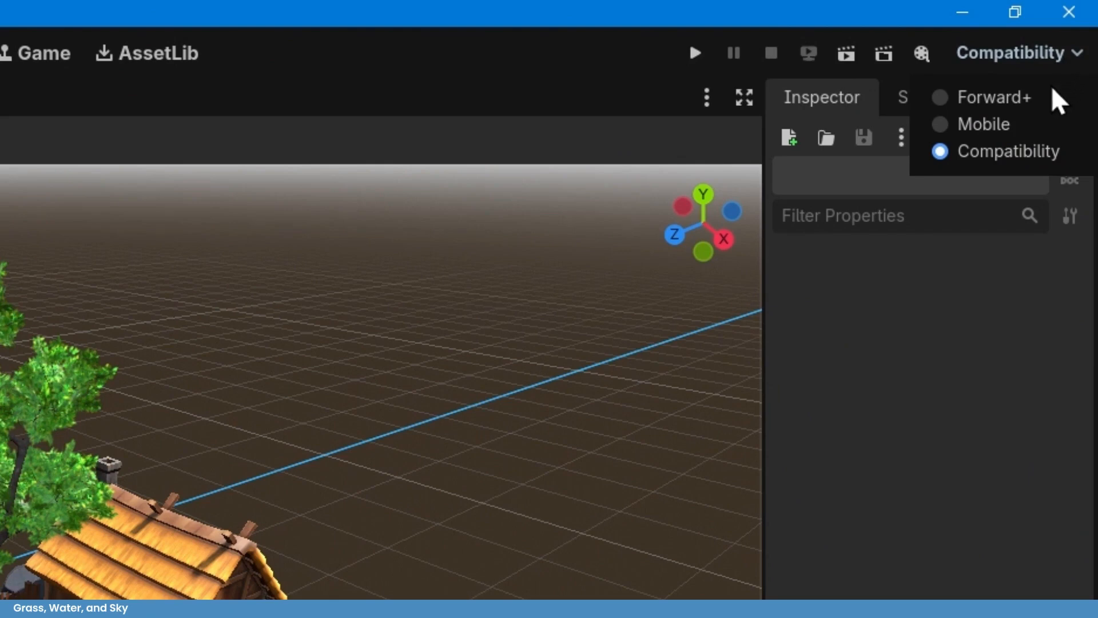
{"action": "left_click", "coordinate": [1002, 98]}
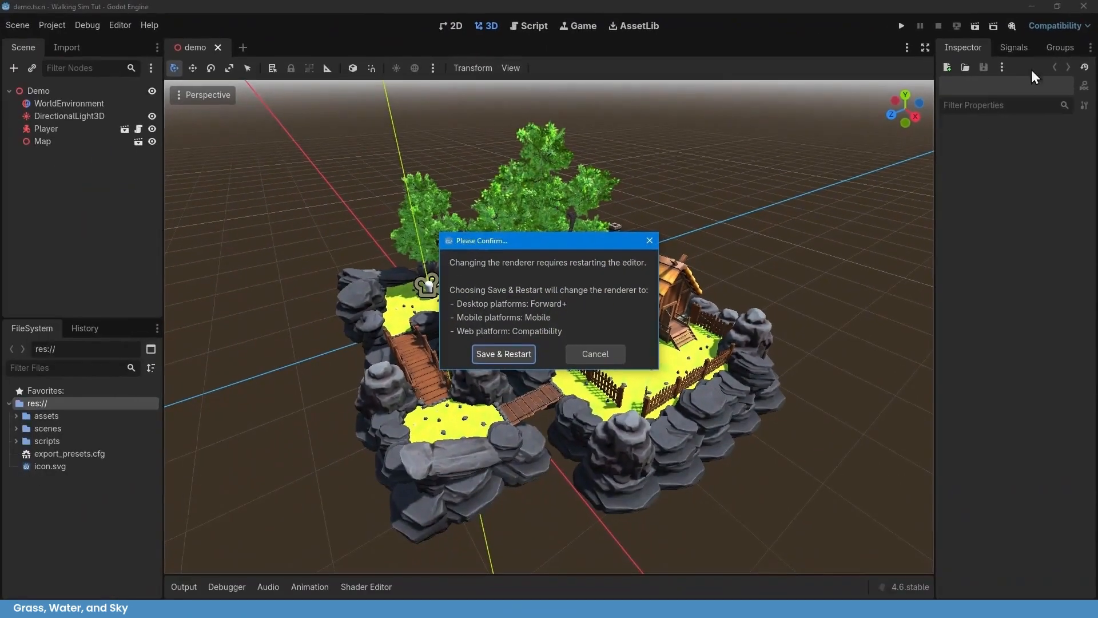
{"action": "left_click", "coordinate": [526, 352]}
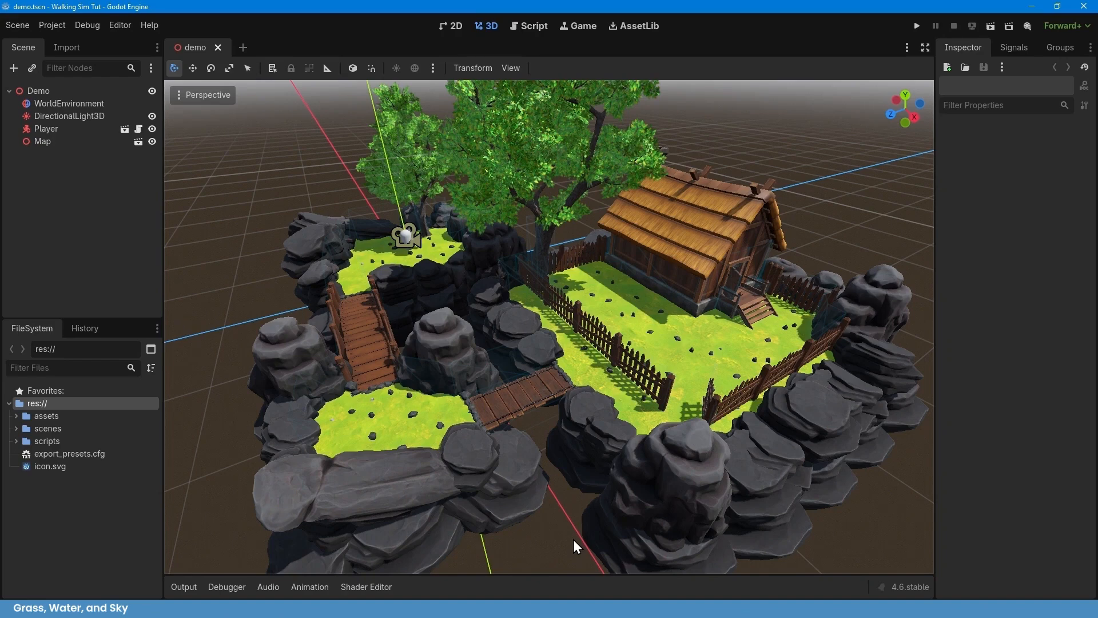
Search the asset library for "grass" and open the details of the Simple Grass Textured plugin
{"action": "scroll", "coordinate": [708, 368], "scroll_direction": "up", "scroll_amount": 5}
{"action": "mouse_move", "coordinate": [764, 379]}
{"action": "right_mouse_down"}
{"action": "mouse_move", "coordinate": [832, 366]}
{"action": "mouse_move", "coordinate": [755, 369]}
{"action": "right_mouse_up"}
{"action": "key", "text": "d"}
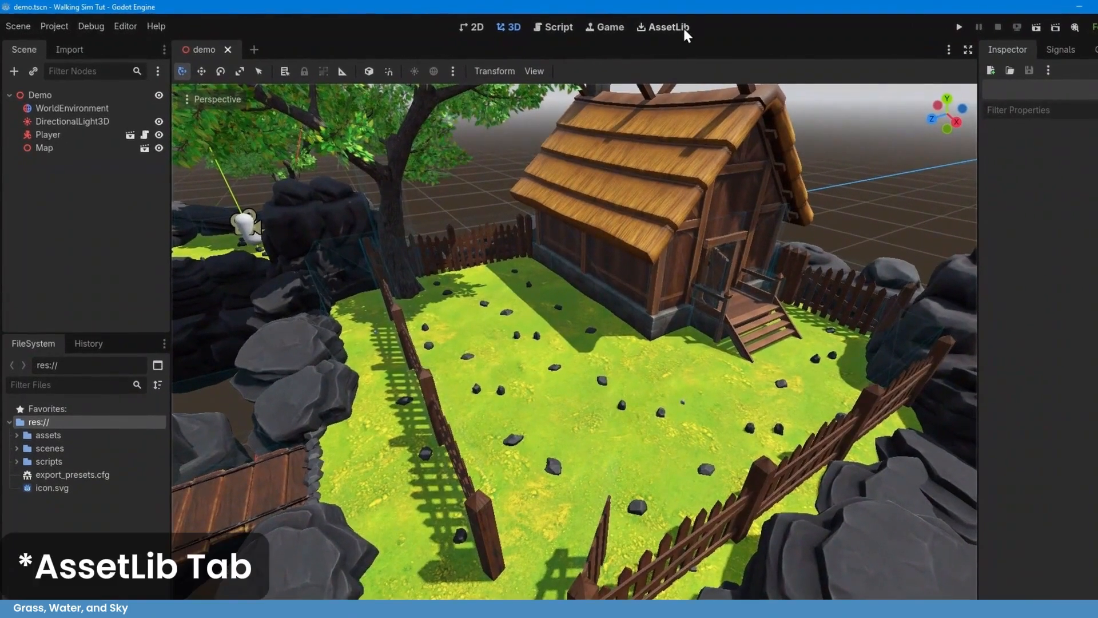
{"action": "left_click", "coordinate": [662, 31]}
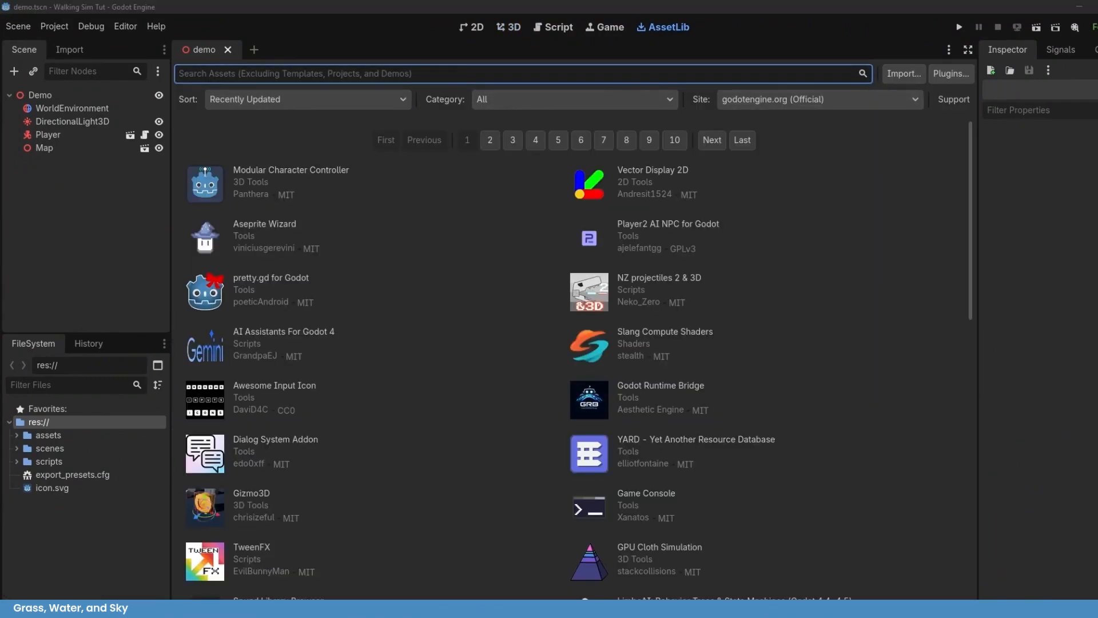
{"action": "left_click", "coordinate": [274, 72]}
{"action": "type", "text": "grass"}
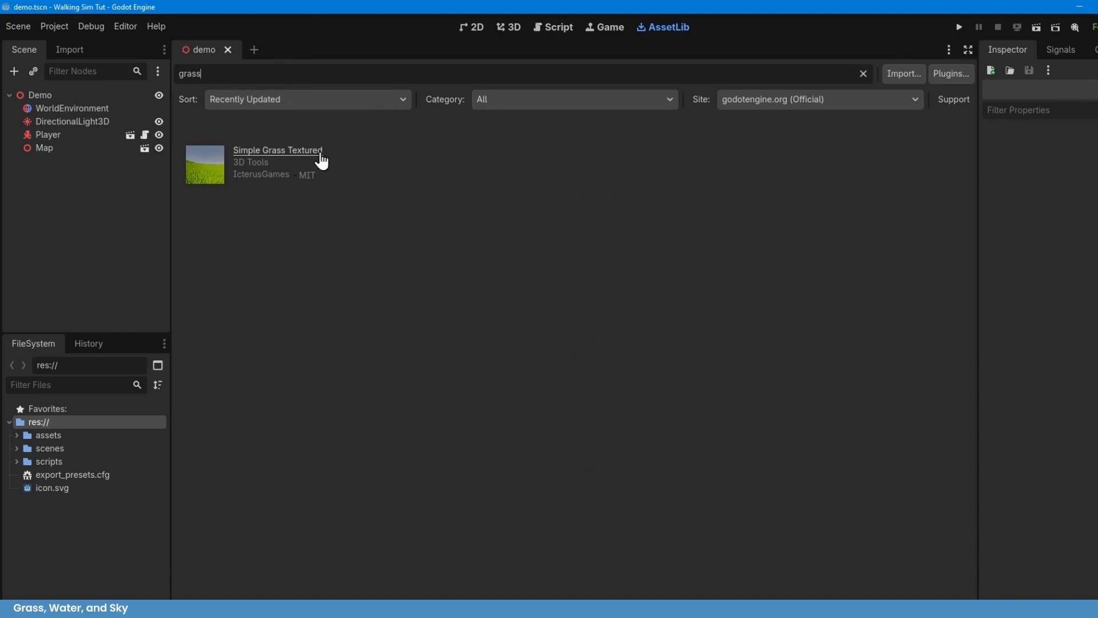
{"action": "left_click", "coordinate": [316, 157]}
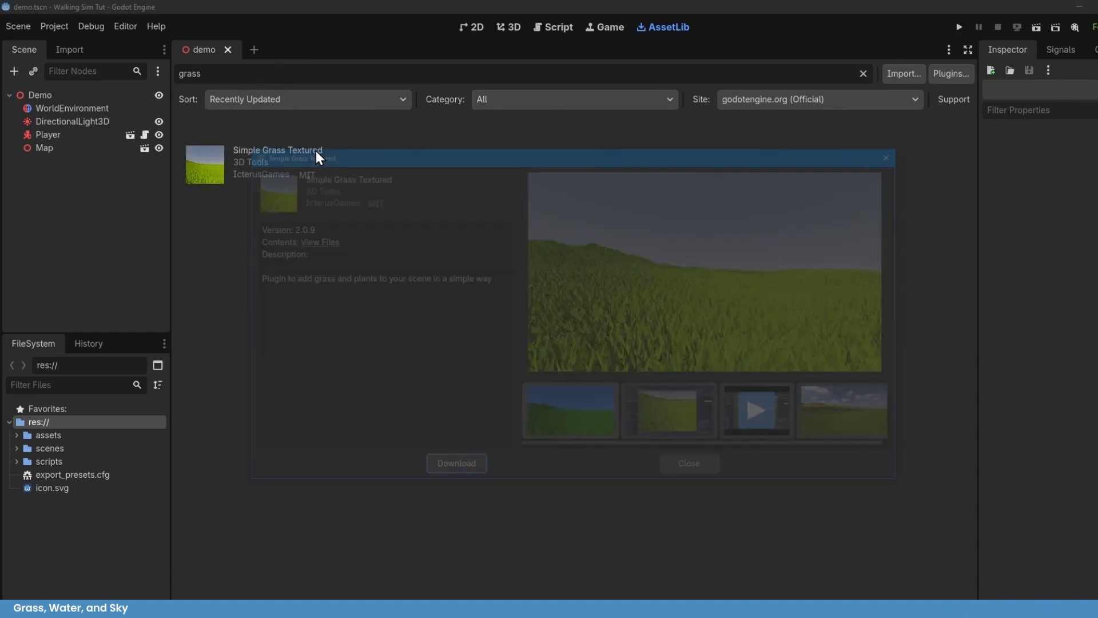
Download the Simple Grass Textured plugin, install it into the project, and dismiss the installation notice
{"action": "left_click", "coordinate": [467, 466]}
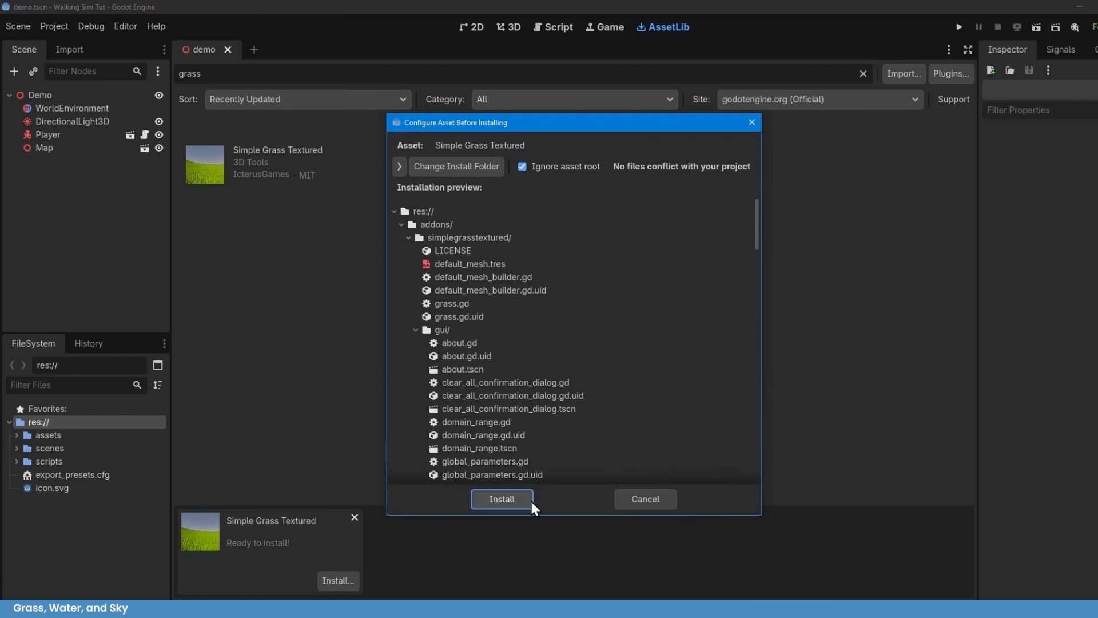
{"action": "left_click", "coordinate": [530, 498]}
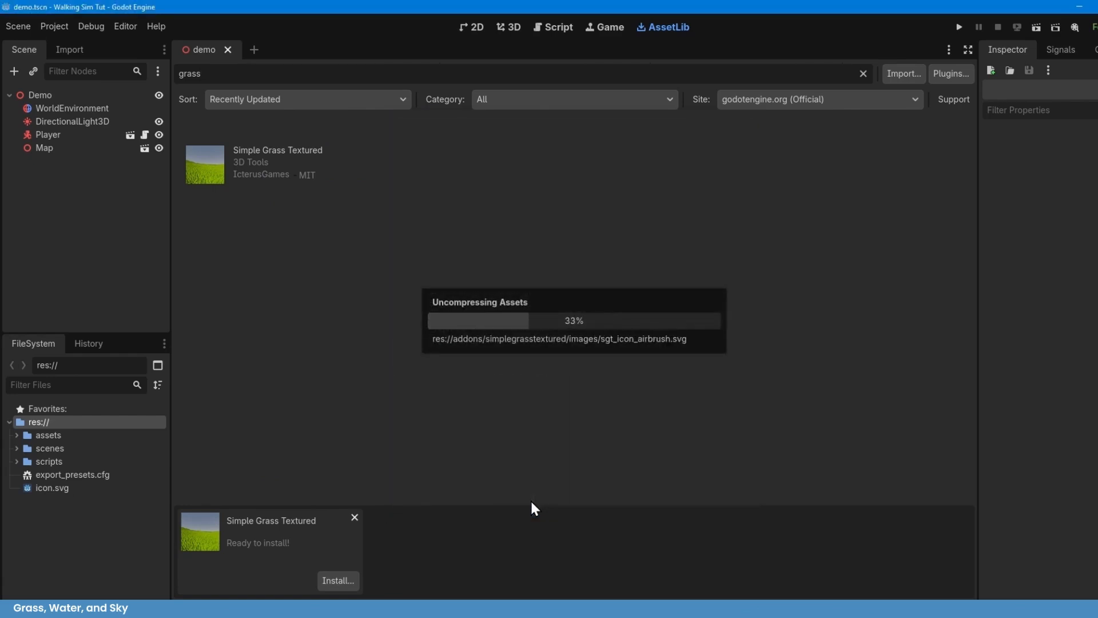
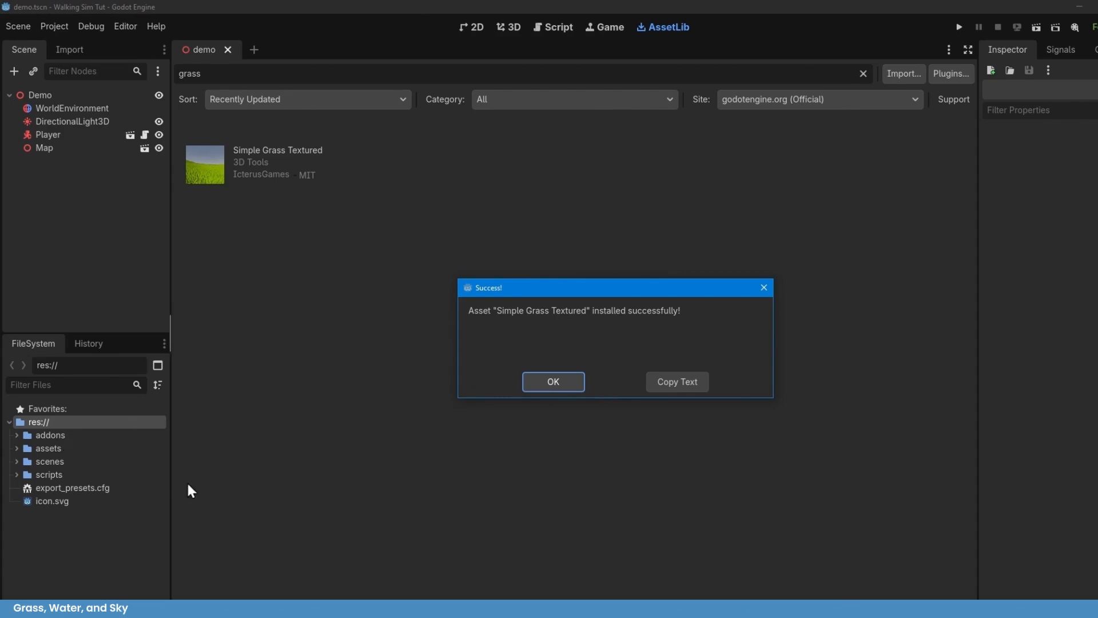
{"action": "left_click", "coordinate": [538, 383]}
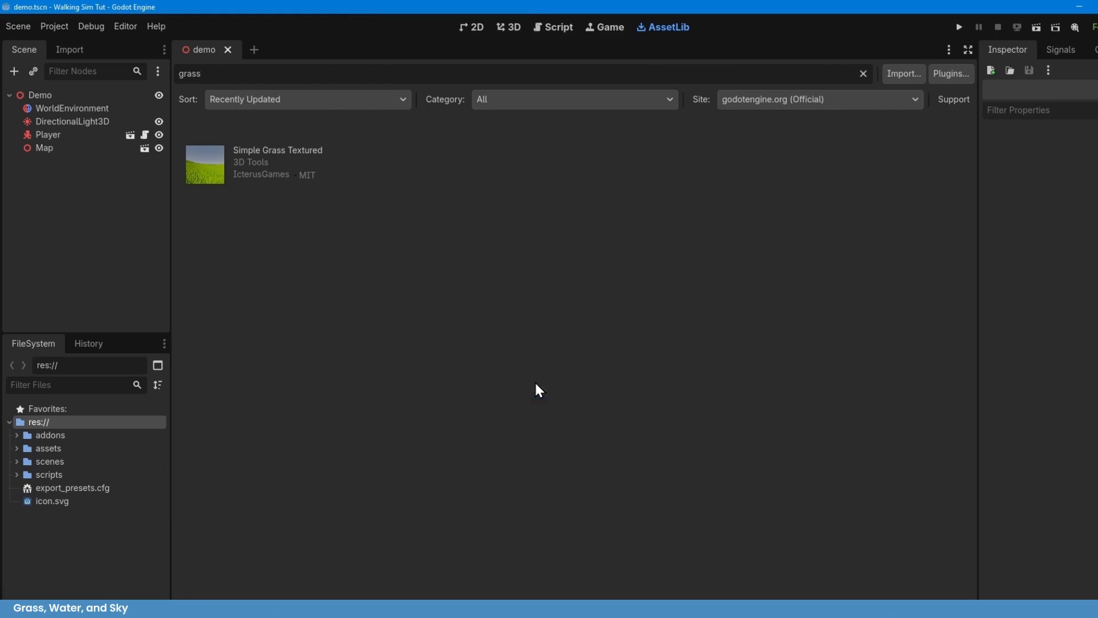
Return to the 3D workspace, enable the SimpleGrassTextured plugin in the project settings, and close the settings
{"action": "left_click", "coordinate": [511, 29]}
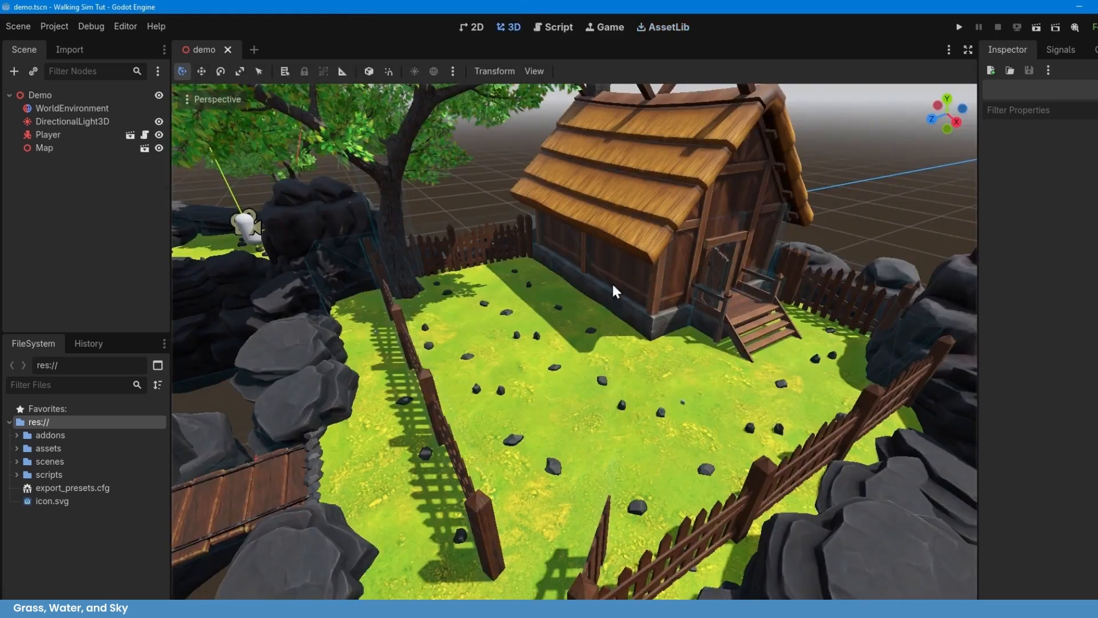
{"action": "left_click", "coordinate": [53, 29]}
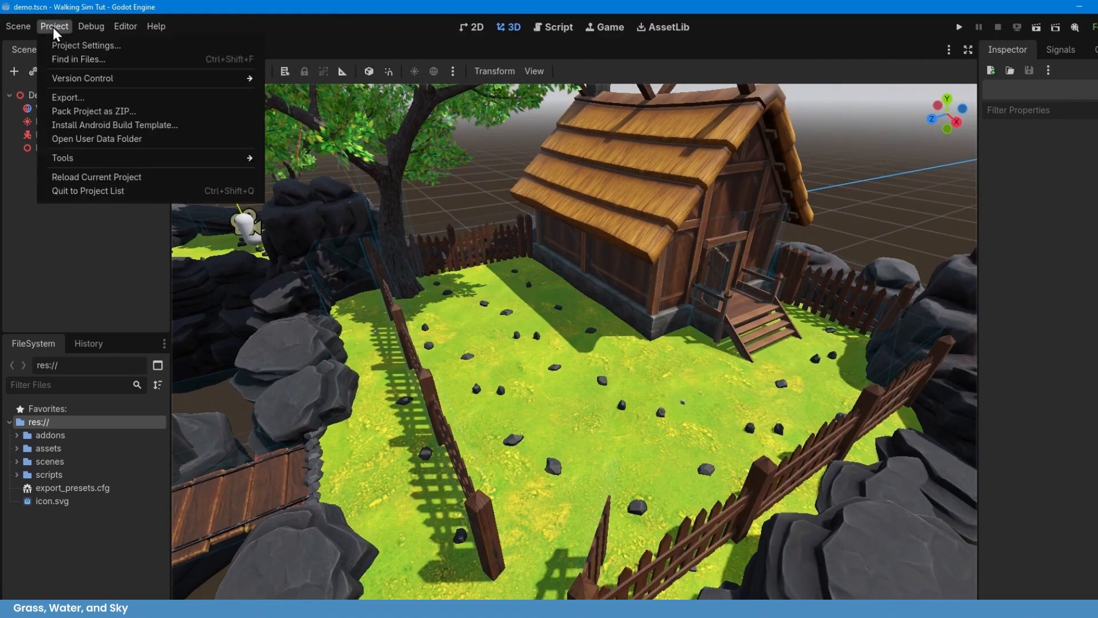
{"action": "left_click", "coordinate": [95, 43]}
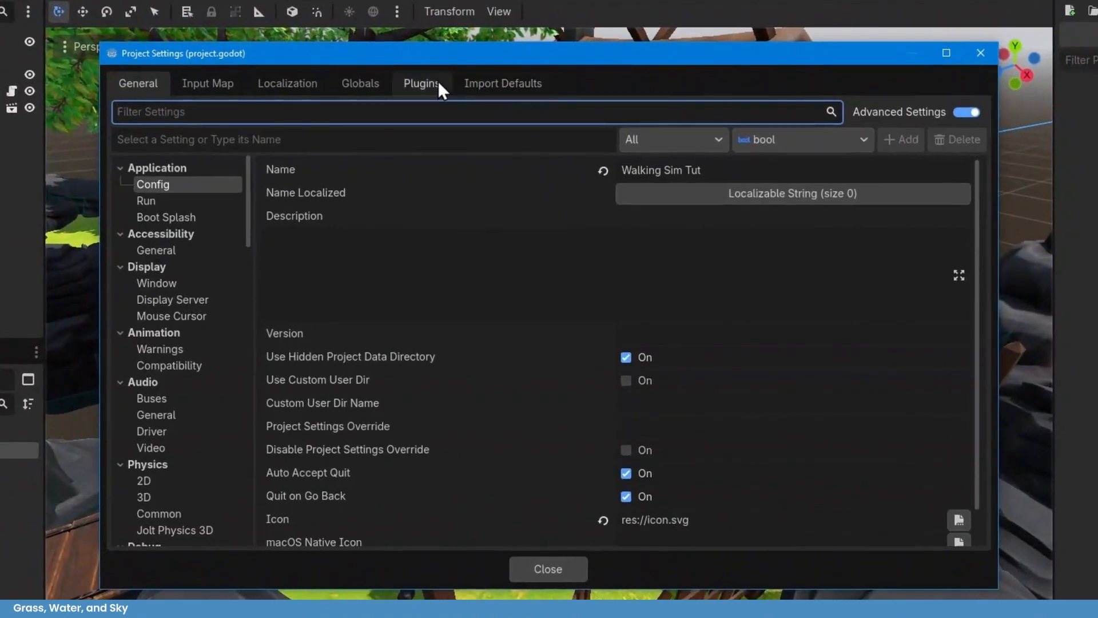
{"action": "left_click", "coordinate": [478, 127]}
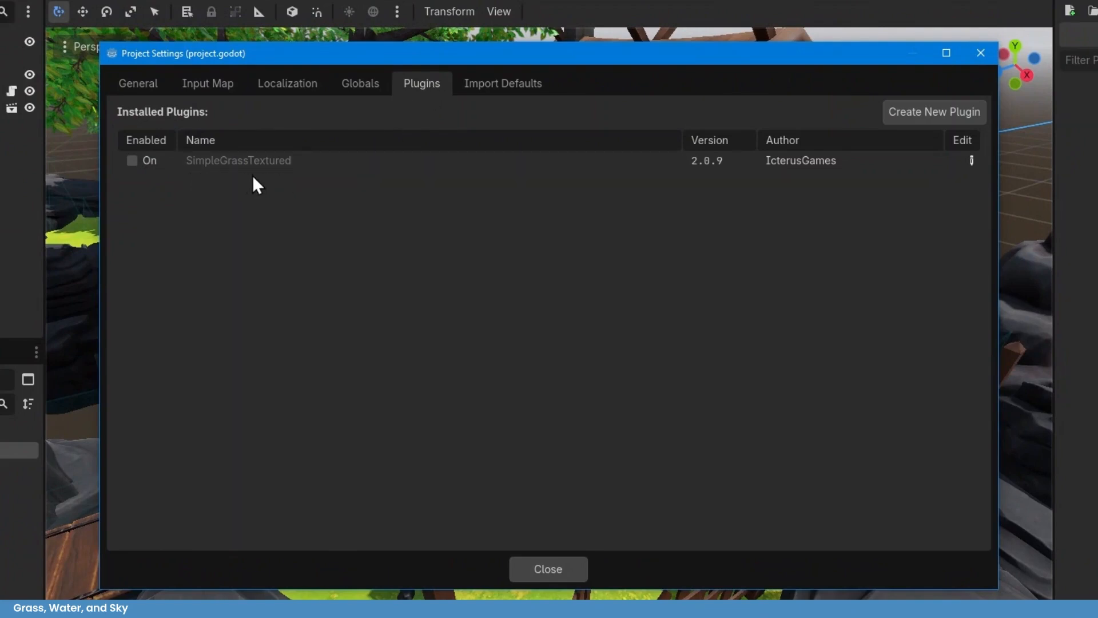
{"action": "left_click", "coordinate": [133, 160]}
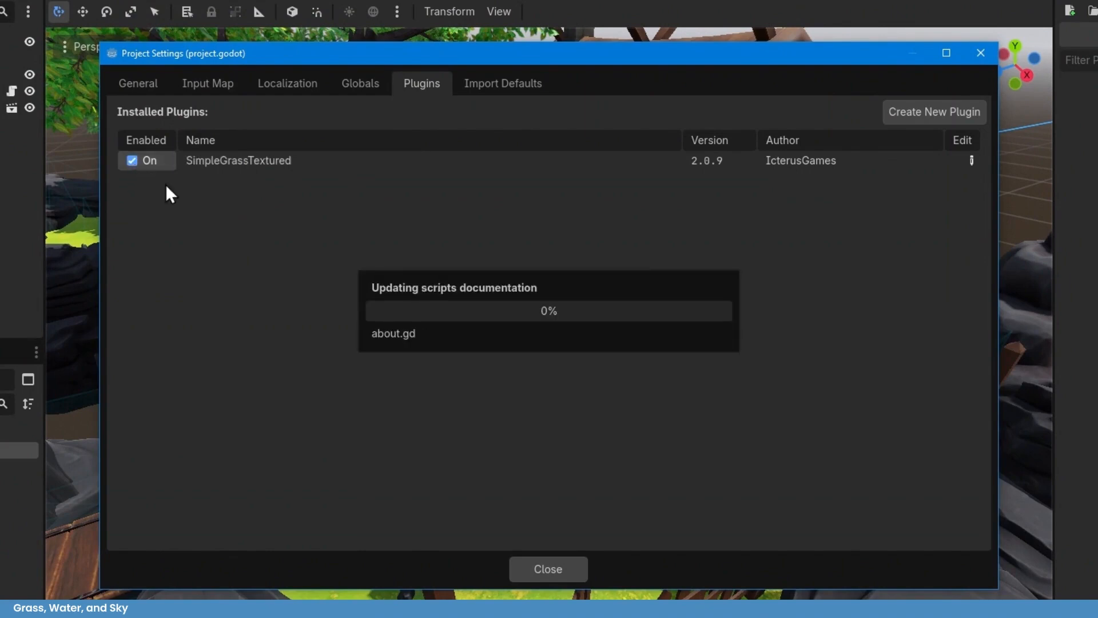
{"action": "left_click", "coordinate": [547, 572]}
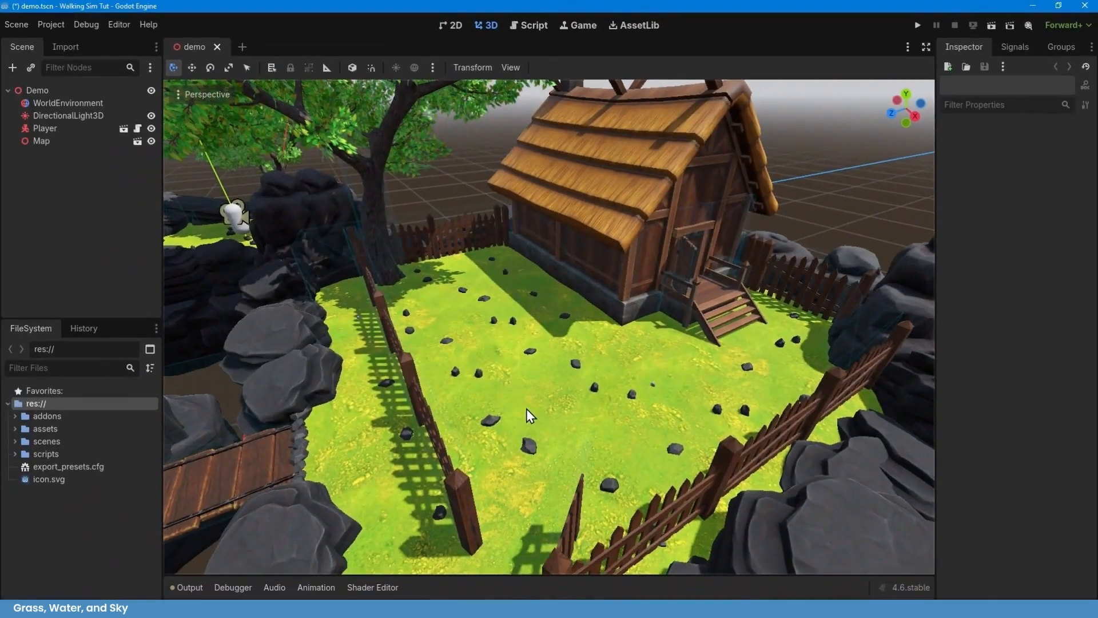
Add a SimpleGrassTextured node as a child of the Demo root node
{"action": "left_click", "coordinate": [84, 89]}
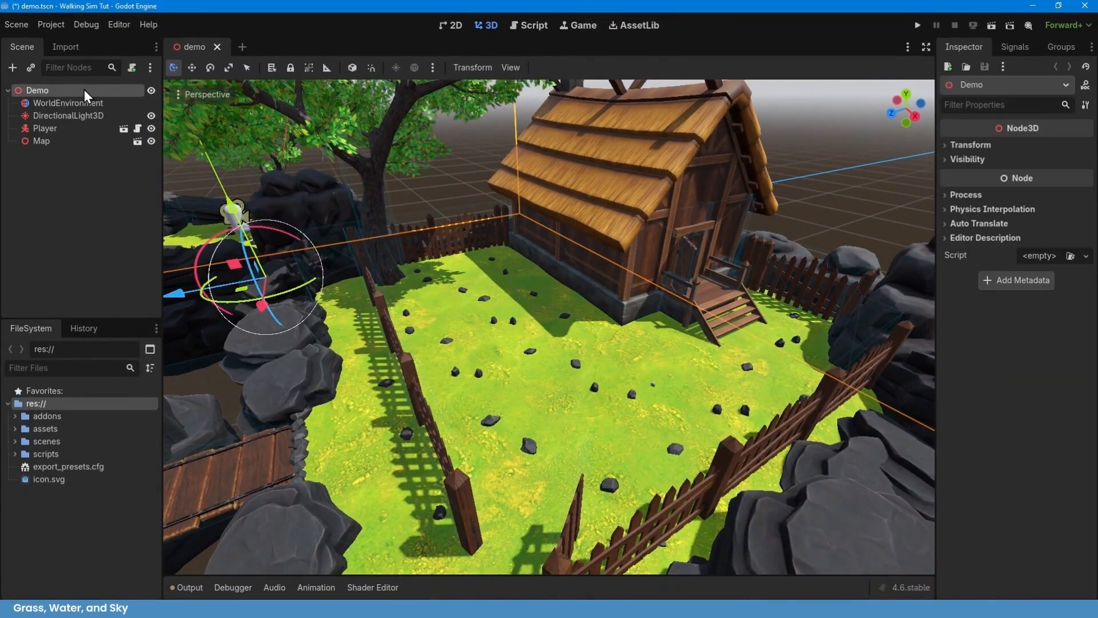
{"action": "key", "text": "ctrl+a"}
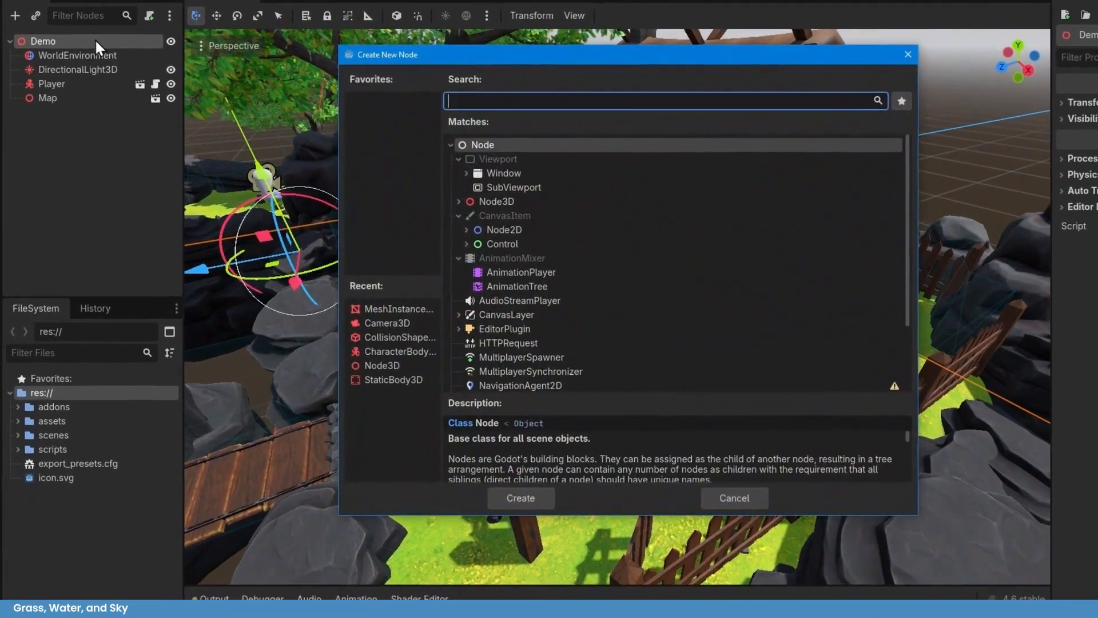
{"action": "type", "text": "gra"}
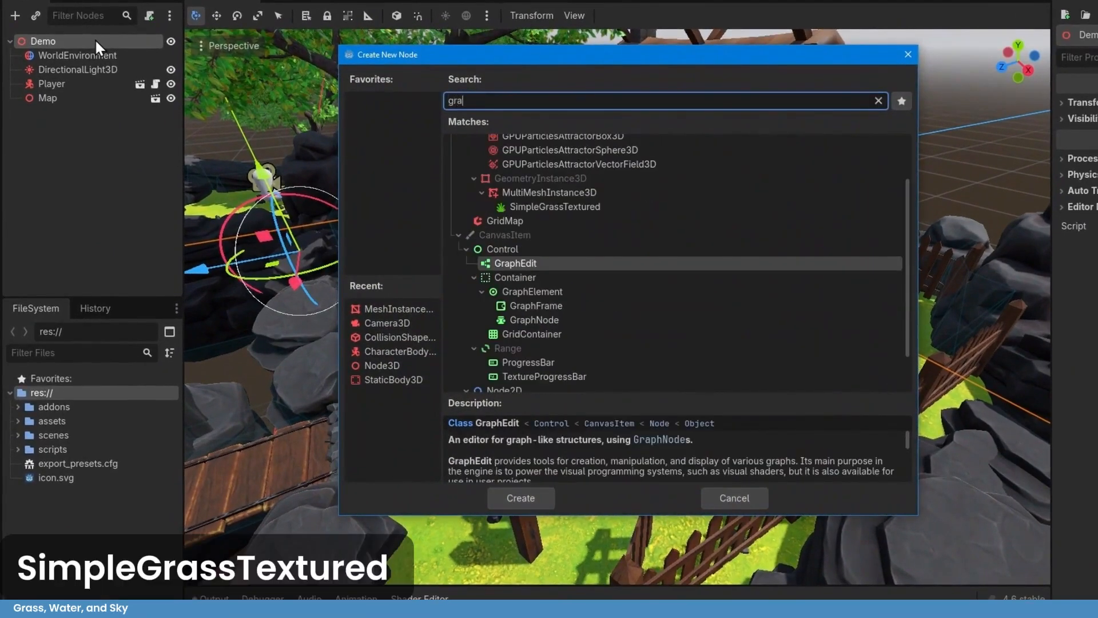
{"action": "type", "text": "ss"}
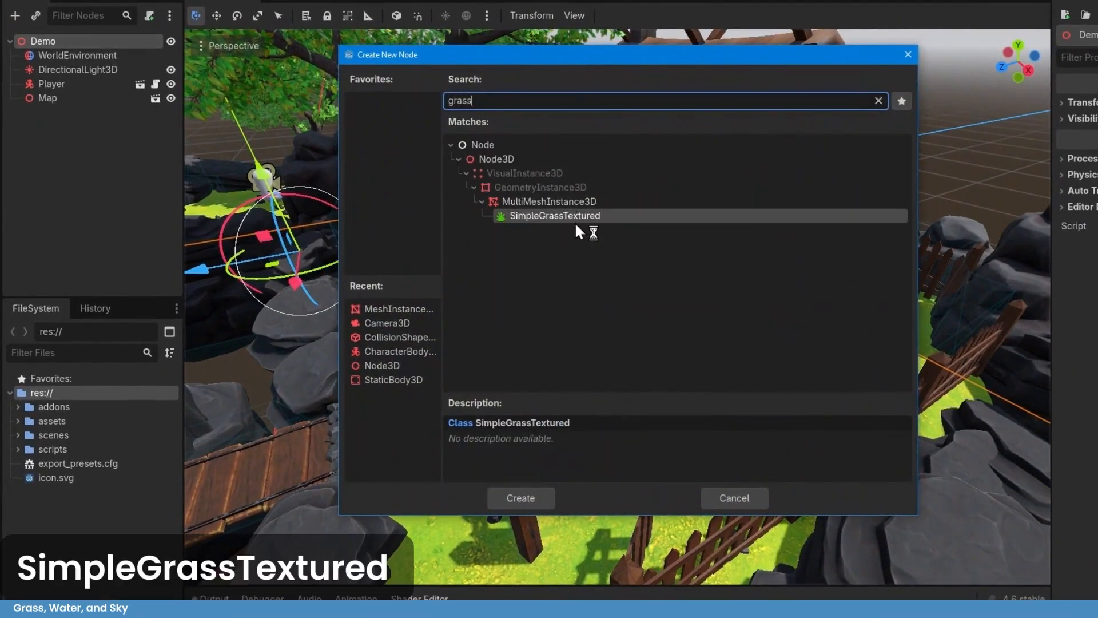
{"action": "left_click", "coordinate": [534, 495]}
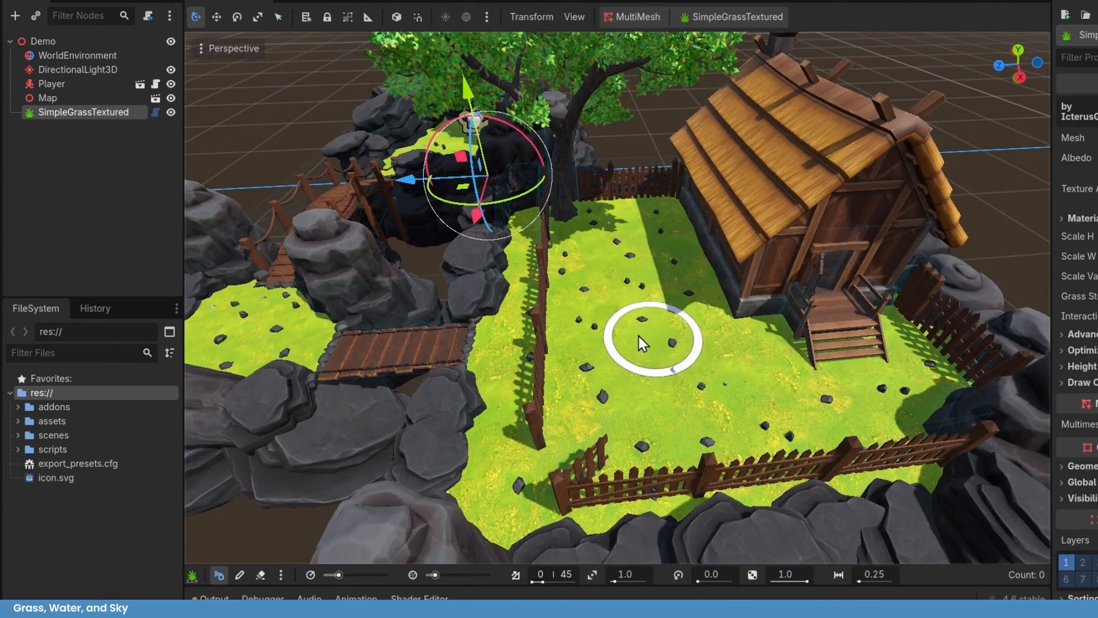
Paint grass across the yard beside the house, using a smaller brush and trying a density of 27 followed by a lower one
{"action": "mouse_move", "coordinate": [626, 321]}
{"action": "left_mouse_down"}
{"action": "mouse_move", "coordinate": [610, 252]}
{"action": "mouse_move", "coordinate": [618, 318]}
{"action": "mouse_move", "coordinate": [654, 384]}
{"action": "left_mouse_up"}
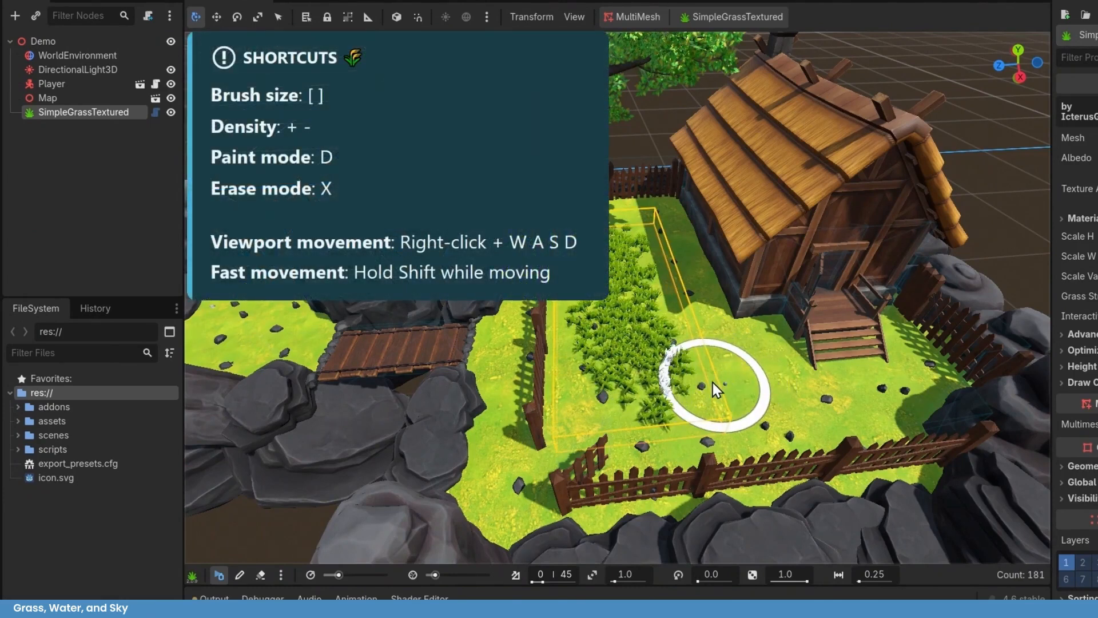
{"action": "key", "text": "bracketleft"}
{"action": "key", "text": "bracketleft"}
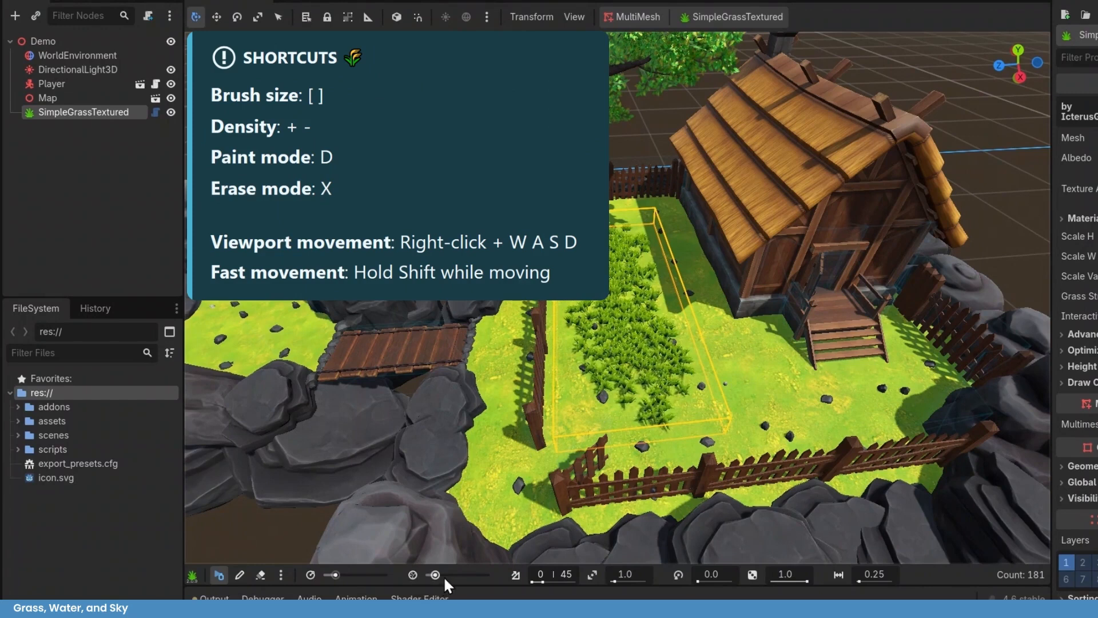
{"action": "left_click_drag", "start_coordinate": [436, 574], "coordinate": [437, 575]}
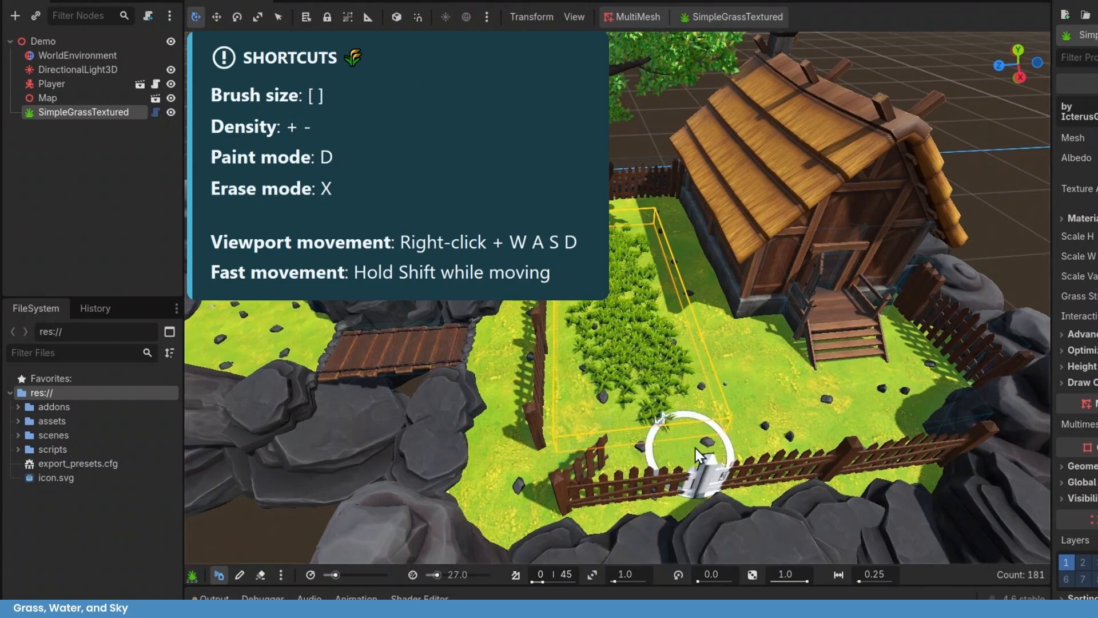
{"action": "left_click_drag", "start_coordinate": [691, 394], "coordinate": [760, 396]}
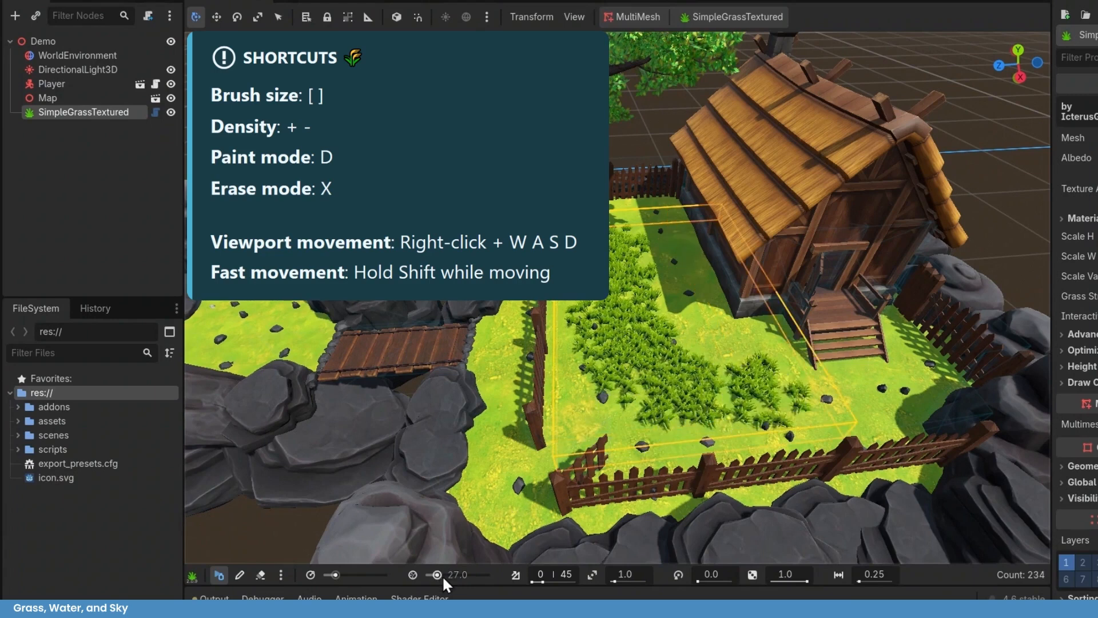
{"action": "left_click_drag", "start_coordinate": [434, 577], "coordinate": [430, 576]}
{"action": "mouse_move", "coordinate": [789, 457]}
{"action": "left_mouse_down"}
{"action": "mouse_move", "coordinate": [863, 393]}
{"action": "mouse_move", "coordinate": [778, 378]}
{"action": "mouse_move", "coordinate": [704, 326]}
{"action": "mouse_move", "coordinate": [657, 448]}
{"action": "left_mouse_up"}
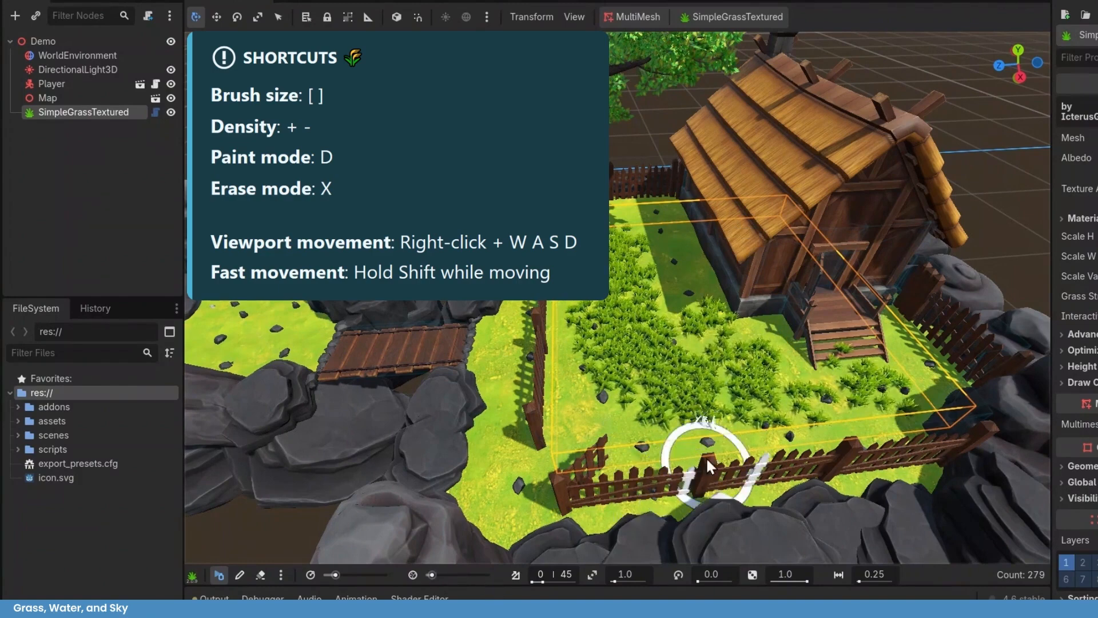
Paint more grass near the yard's front fence and sweep the erase brush from the fence corner toward the house steps
{"action": "right_click_drag", "start_coordinate": [706, 422], "coordinate": [716, 417]}
{"action": "mouse_move", "coordinate": [620, 286]}
{"action": "right_mouse_down"}
{"action": "mouse_move", "coordinate": [612, 275]}
{"action": "mouse_move", "coordinate": [633, 289]}
{"action": "mouse_move", "coordinate": [621, 300]}
{"action": "mouse_move", "coordinate": [624, 275]}
{"action": "mouse_move", "coordinate": [632, 280]}
{"action": "right_mouse_up"}
{"action": "key", "text": "w"}
{"action": "key", "text": "w"}
{"action": "key", "text": "s"}
{"action": "mouse_move", "coordinate": [738, 439]}
{"action": "left_mouse_down"}
{"action": "mouse_move", "coordinate": [673, 503]}
{"action": "mouse_move", "coordinate": [459, 483]}
{"action": "mouse_move", "coordinate": [617, 443]}
{"action": "mouse_move", "coordinate": [888, 455]}
{"action": "mouse_move", "coordinate": [677, 469]}
{"action": "left_mouse_up"}
{"action": "key", "text": "x"}
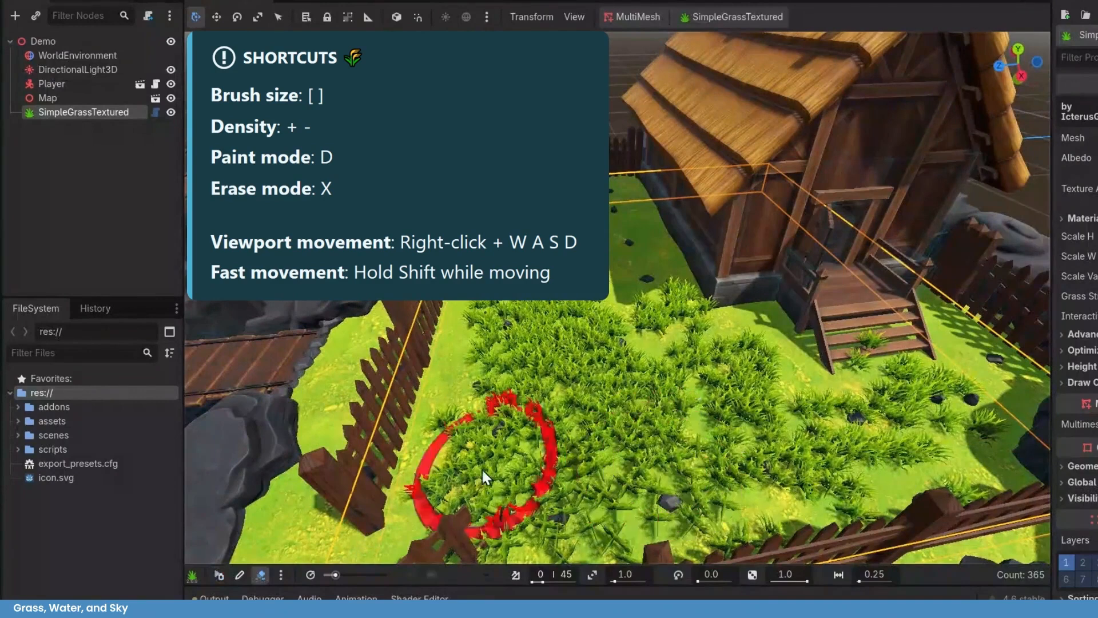
{"action": "mouse_move", "coordinate": [484, 499]}
{"action": "left_mouse_down"}
{"action": "mouse_move", "coordinate": [877, 479]}
{"action": "mouse_move", "coordinate": [941, 428]}
{"action": "mouse_move", "coordinate": [828, 334]}
{"action": "mouse_move", "coordinate": [776, 319]}
{"action": "mouse_move", "coordinate": [774, 374]}
{"action": "left_mouse_up"}
Switch back to painting and cover the rest of the yard and the small islet between the bridges with grass
{"action": "key", "text": "d"}
{"action": "scroll", "coordinate": [747, 422], "scroll_direction": "down", "scroll_amount": 8}
{"action": "scroll", "coordinate": [676, 332], "scroll_direction": "up", "scroll_amount": 2}
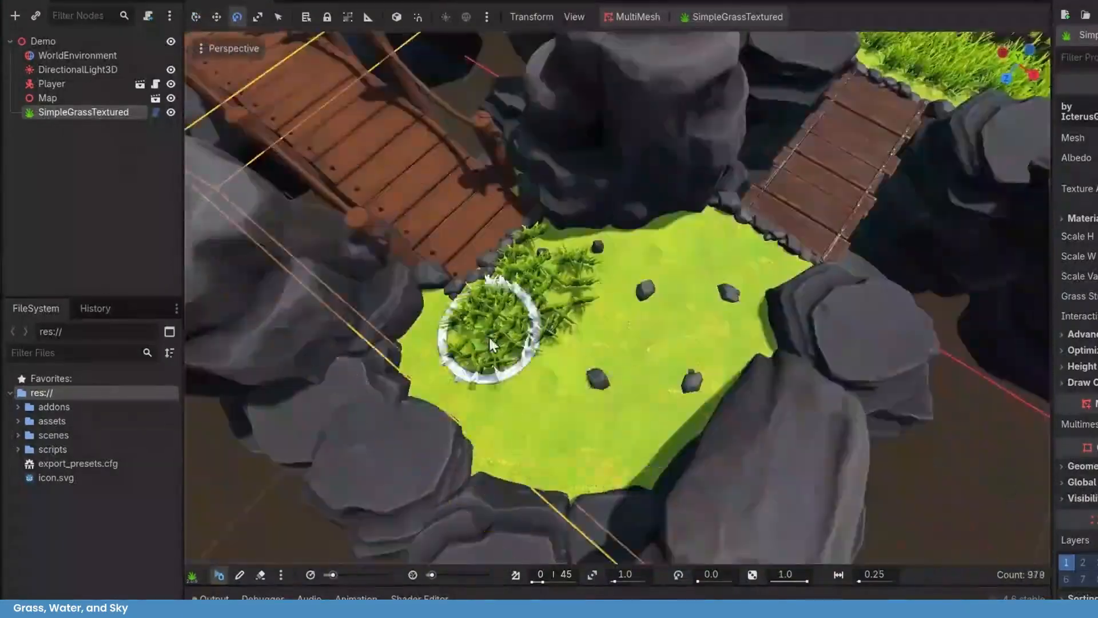
{"action": "scroll", "coordinate": [541, 280], "scroll_direction": "up", "scroll_amount": 5}
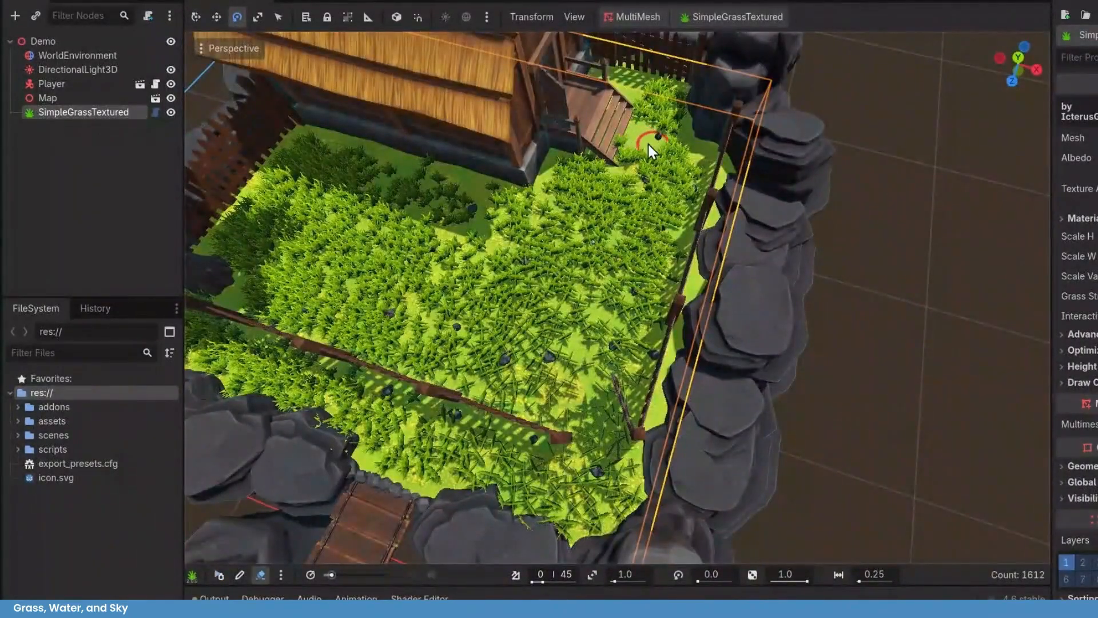
Erase the grass from the house steps down through the yard to clear a path, and deselect the grass node
{"action": "mouse_move", "coordinate": [627, 145]}
{"action": "left_mouse_down"}
{"action": "mouse_move", "coordinate": [637, 133]}
{"action": "mouse_move", "coordinate": [661, 164]}
{"action": "mouse_move", "coordinate": [657, 197]}
{"action": "mouse_move", "coordinate": [606, 262]}
{"action": "mouse_move", "coordinate": [589, 321]}
{"action": "left_mouse_up"}
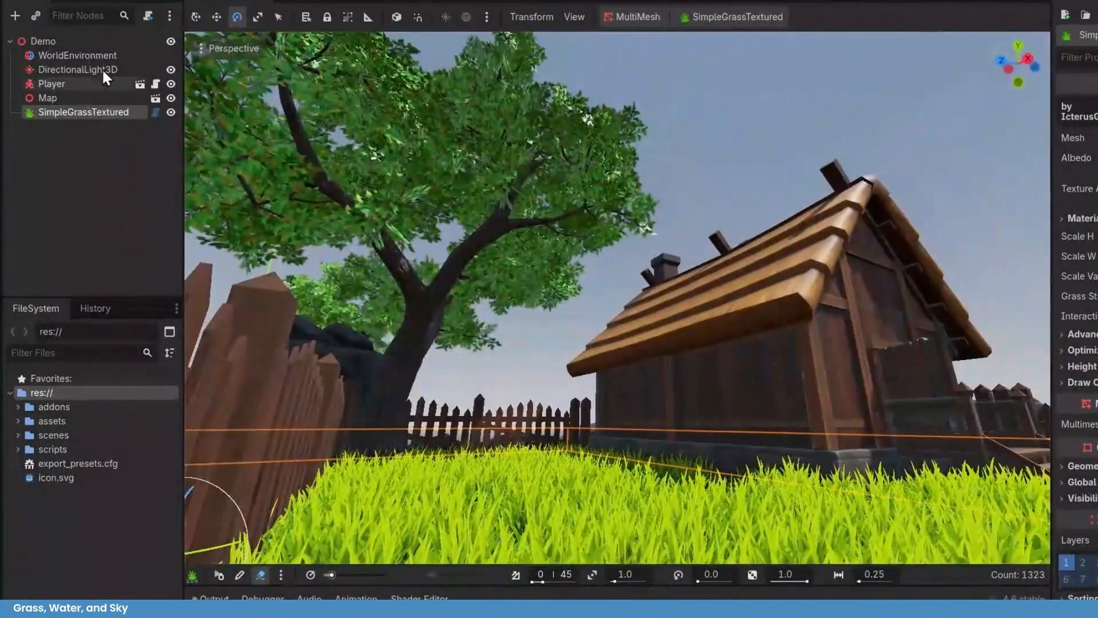
{"action": "left_click", "coordinate": [84, 170]}
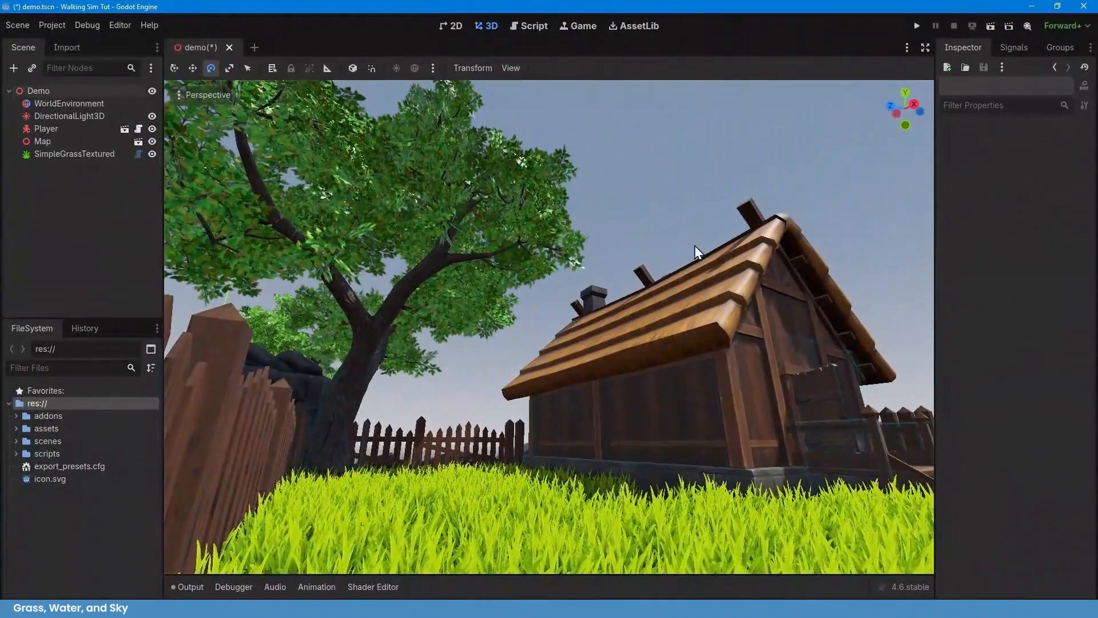
{"action": "right_click_drag", "start_coordinate": [695, 246], "coordinate": [700, 278]}
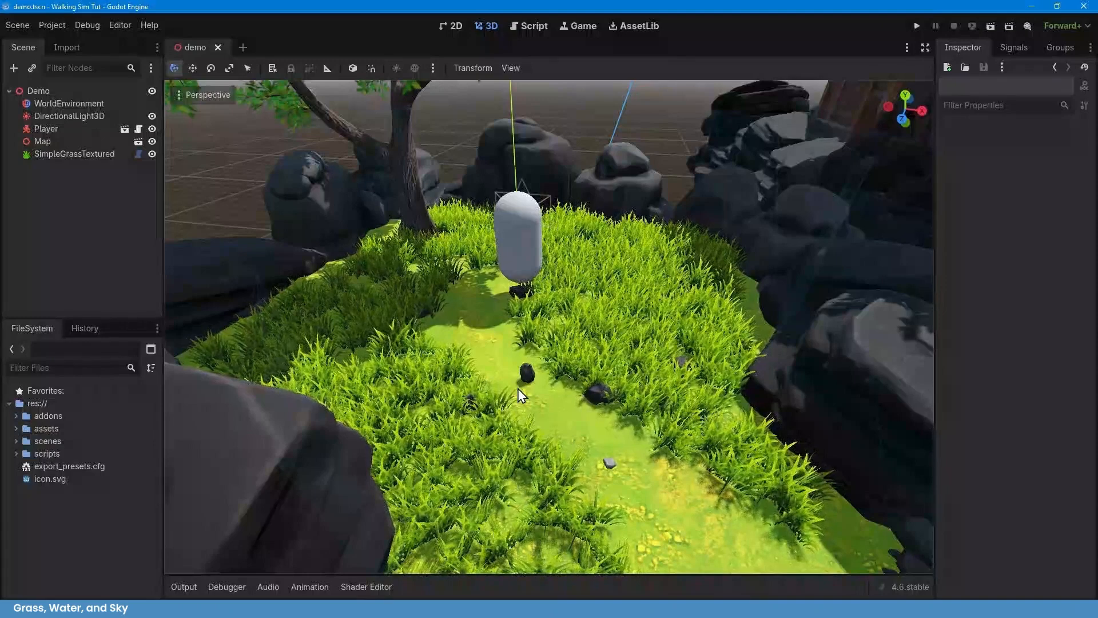
Hide the Player, Map and SimpleGrassTextured nodes in the demo scene
{"action": "left_click", "coordinate": [152, 129]}
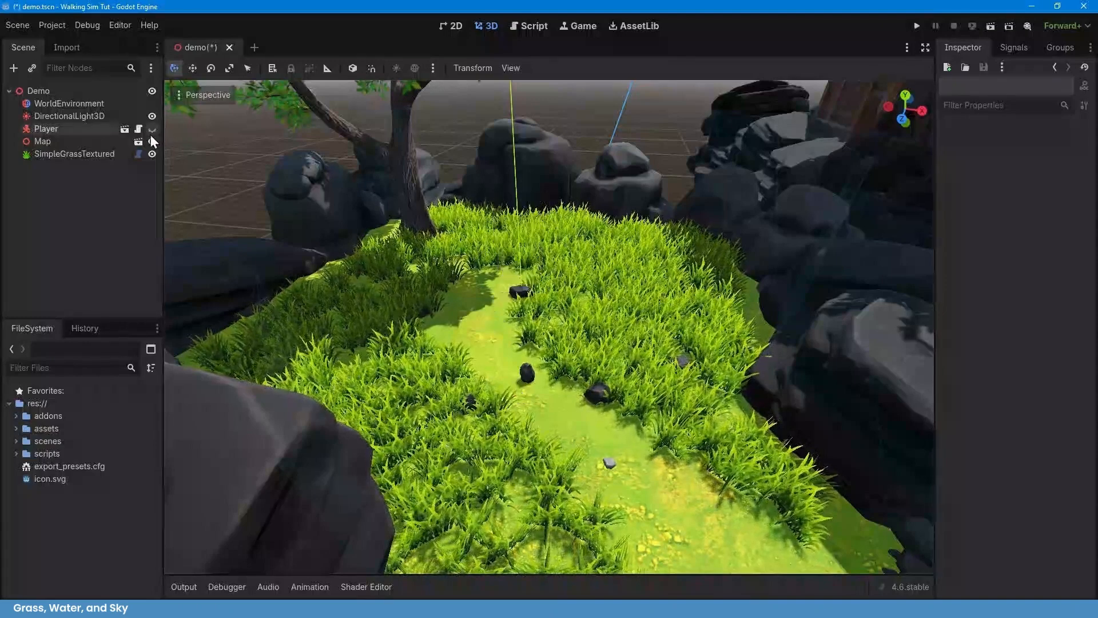
{"action": "left_click", "coordinate": [152, 141]}
{"action": "left_click", "coordinate": [152, 154]}
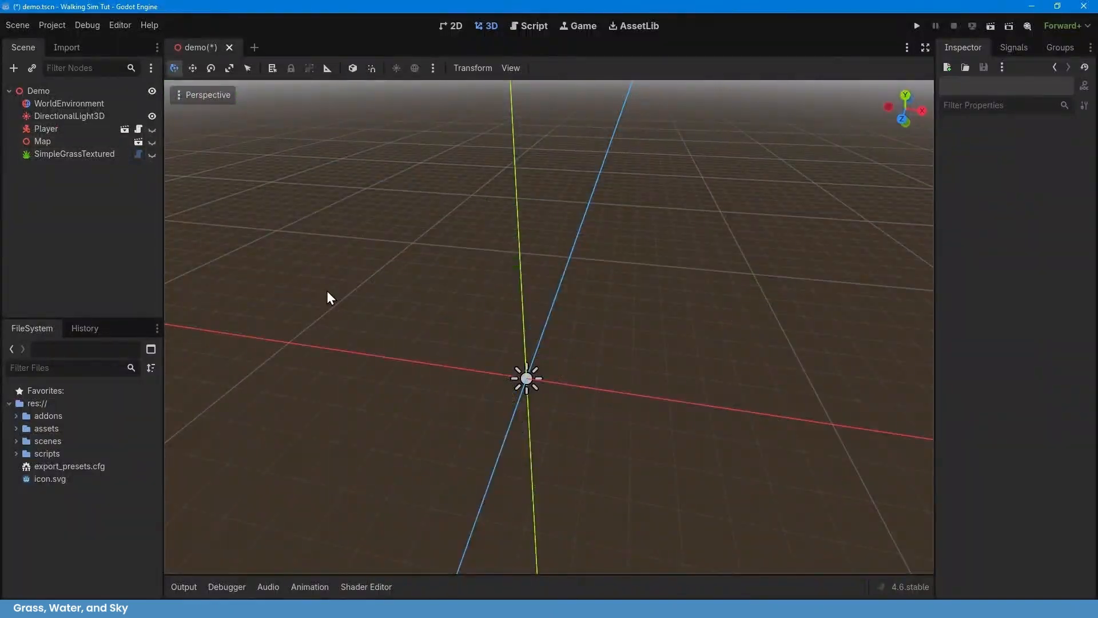
Add a MeshInstance3D node under the Demo root and give it a new QuadMesh
{"action": "left_click", "coordinate": [118, 93]}
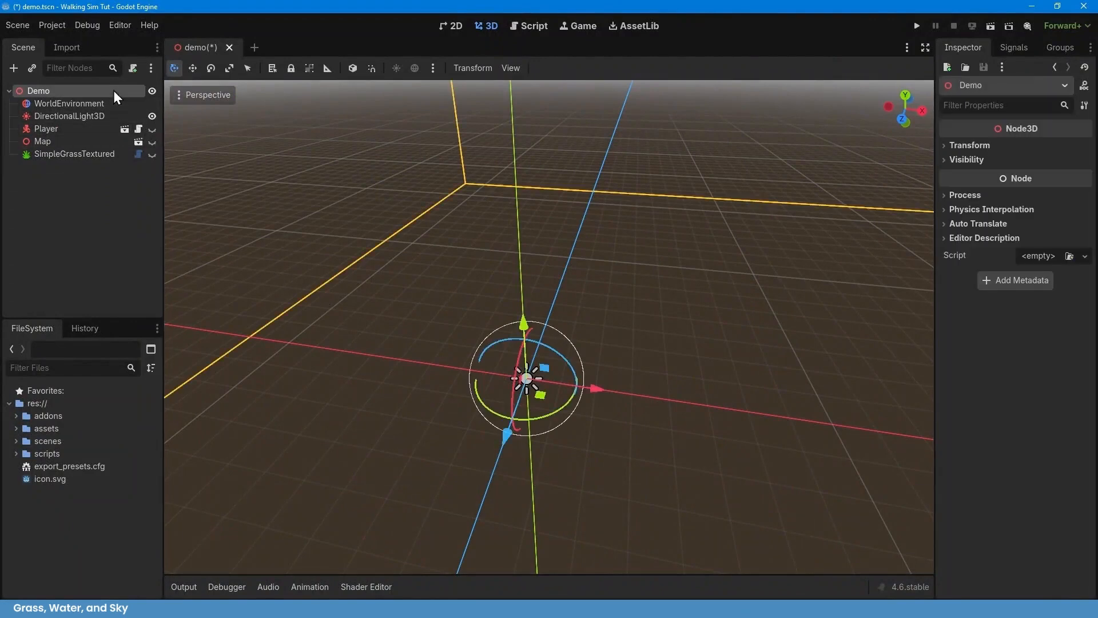
{"action": "key", "text": "ctrl+a"}
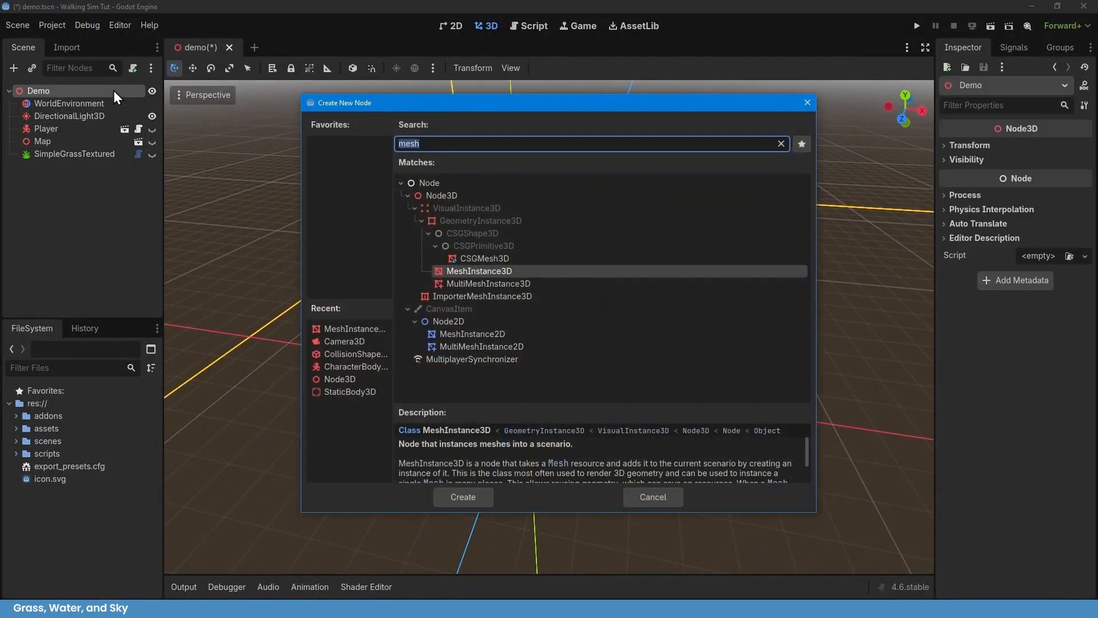
{"action": "key", "text": "Return"}
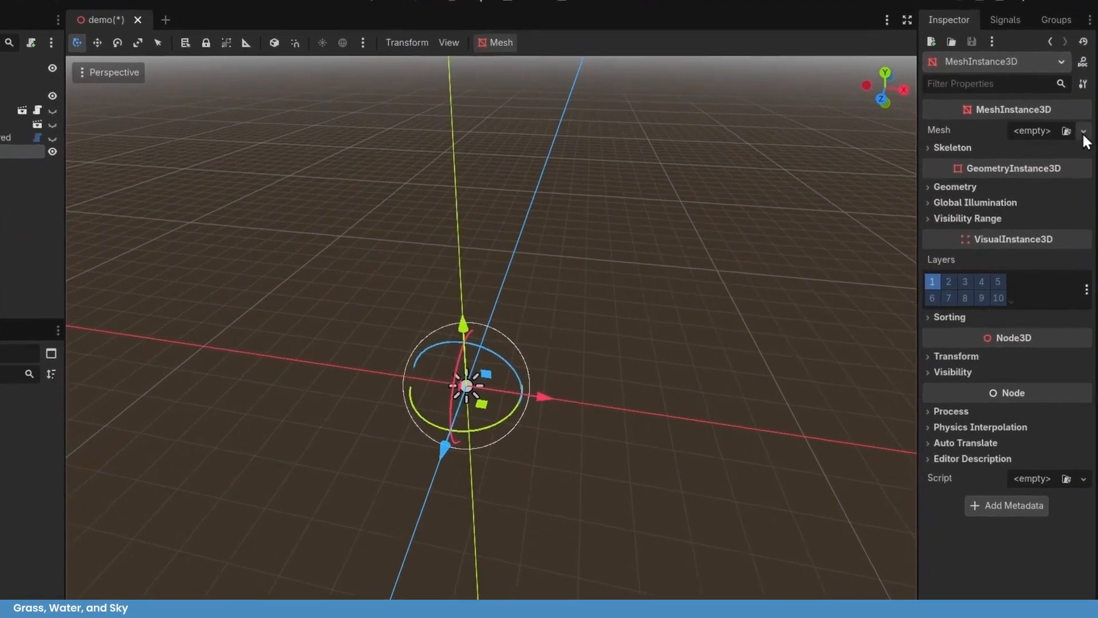
{"action": "left_click", "coordinate": [1085, 148]}
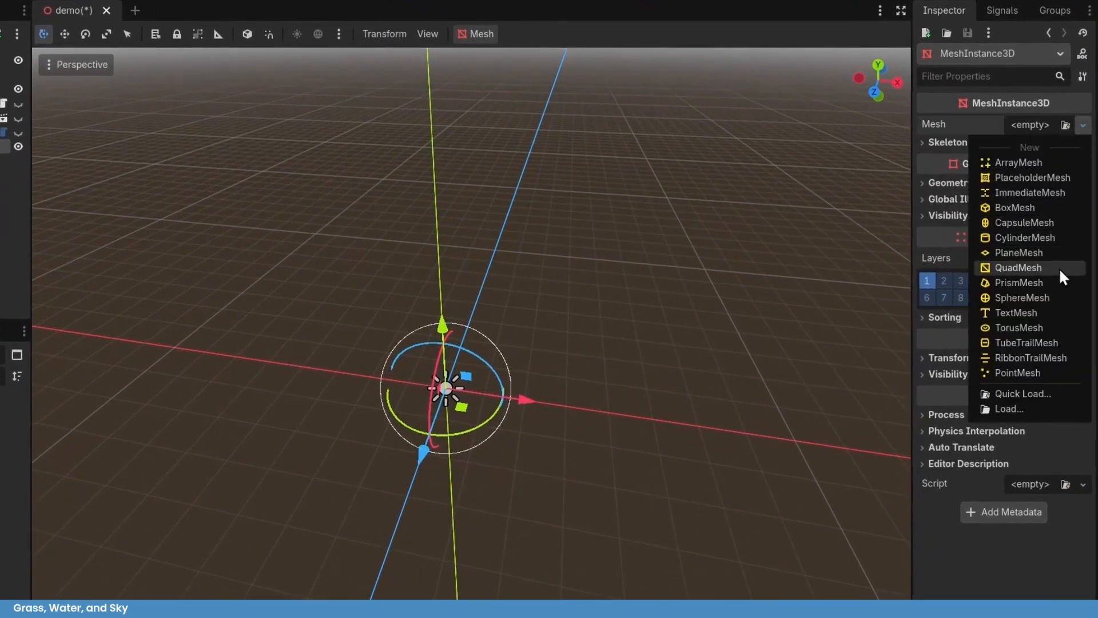
{"action": "left_click", "coordinate": [1029, 267]}
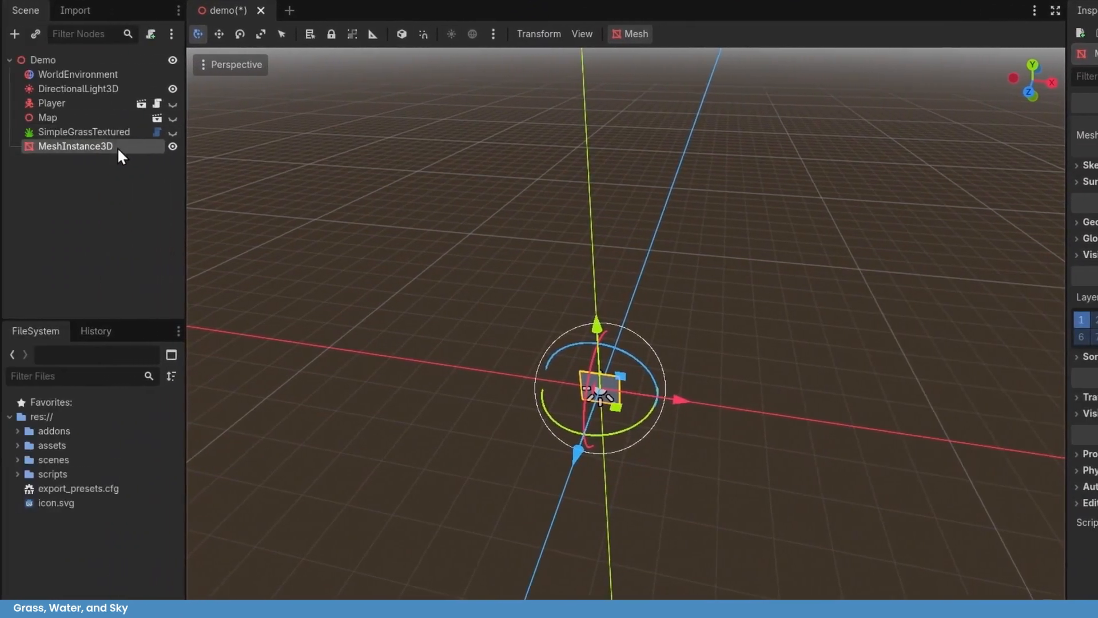
Rename the new mesh instance node to Water
{"action": "double_click", "coordinate": [117, 147]}
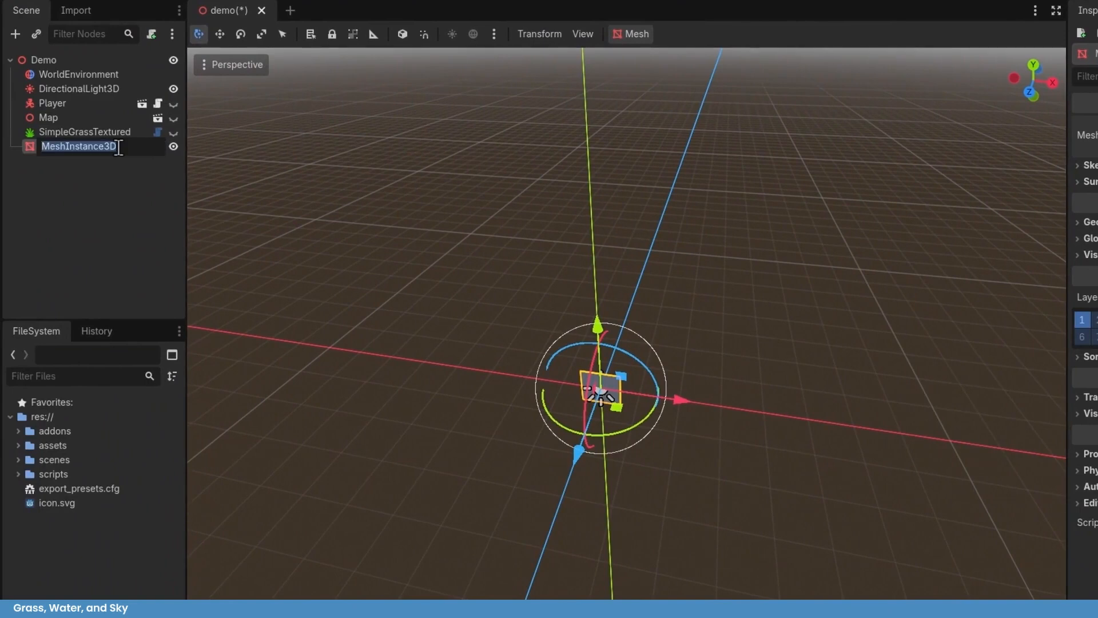
{"action": "type", "text": "Water"}
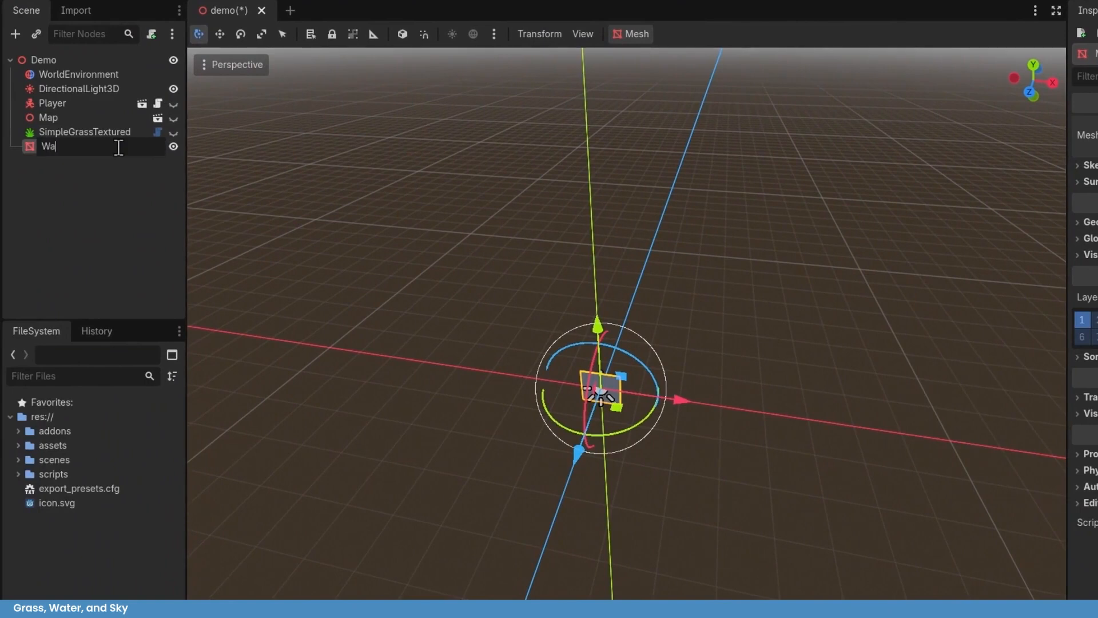
{"action": "key", "text": "Return"}
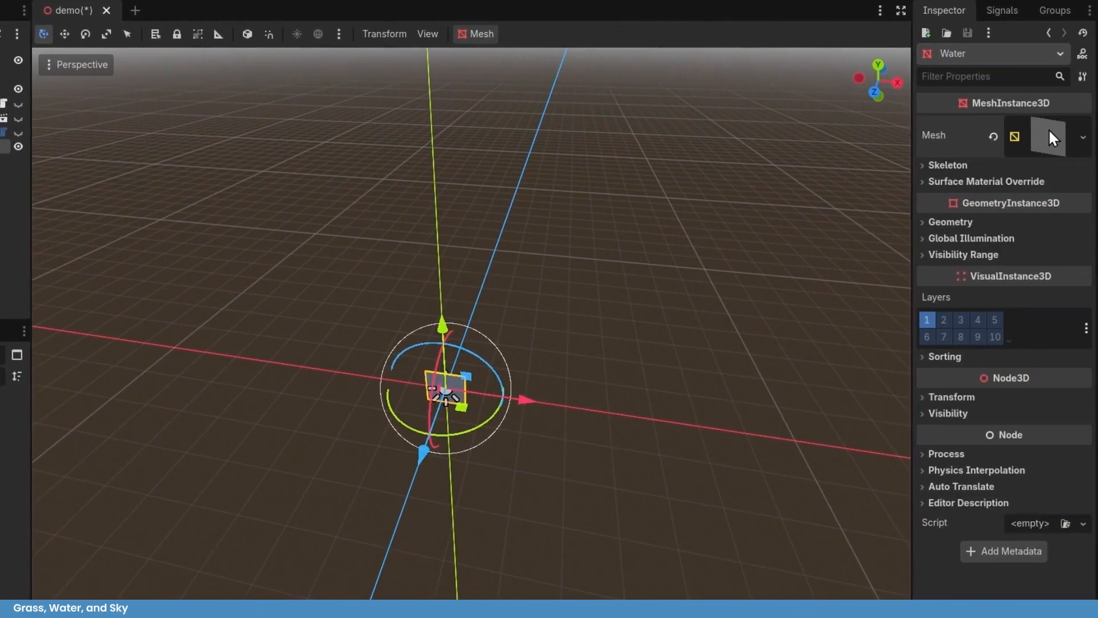
Orient the Water node's quad mesh to Face Y and set its size to 500 by 500 m
{"action": "left_click", "coordinate": [1041, 136]}
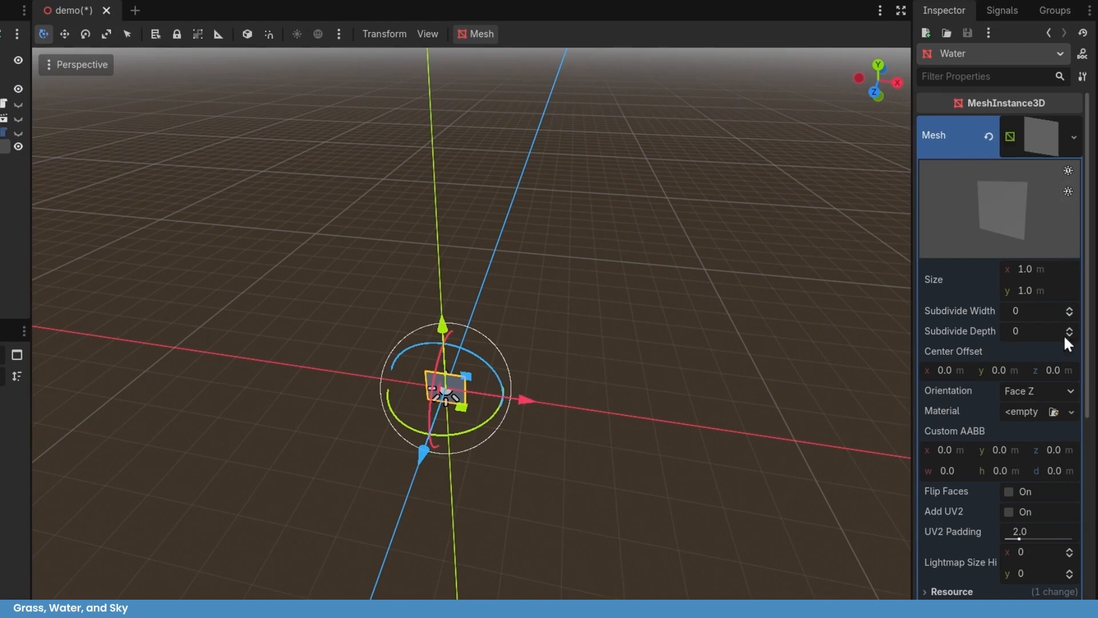
{"action": "left_click", "coordinate": [1068, 393]}
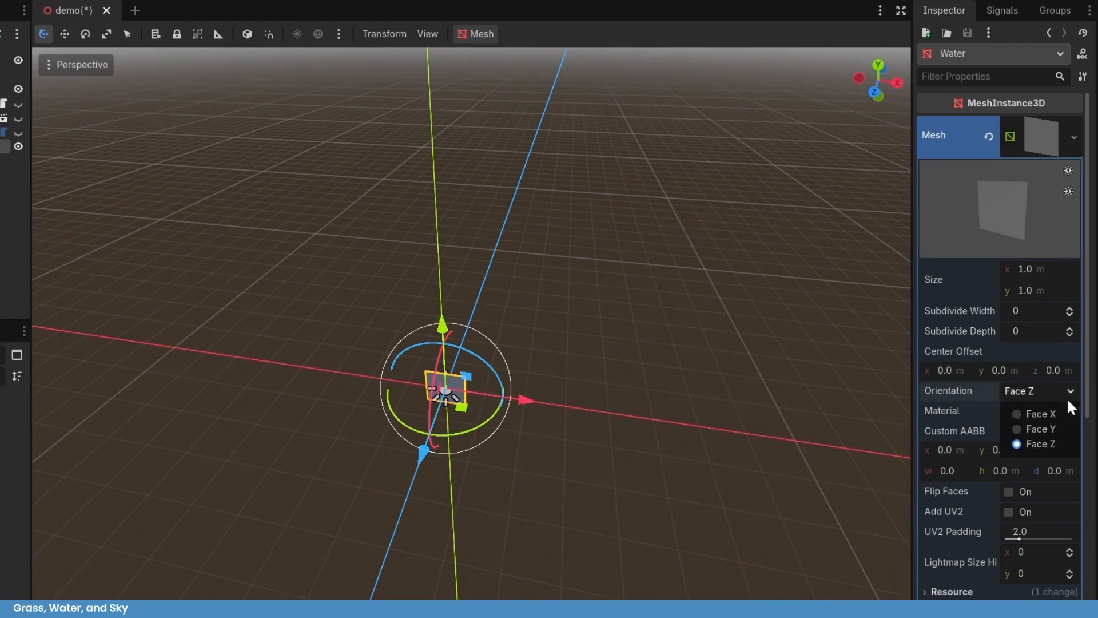
{"action": "left_click", "coordinate": [1054, 428]}
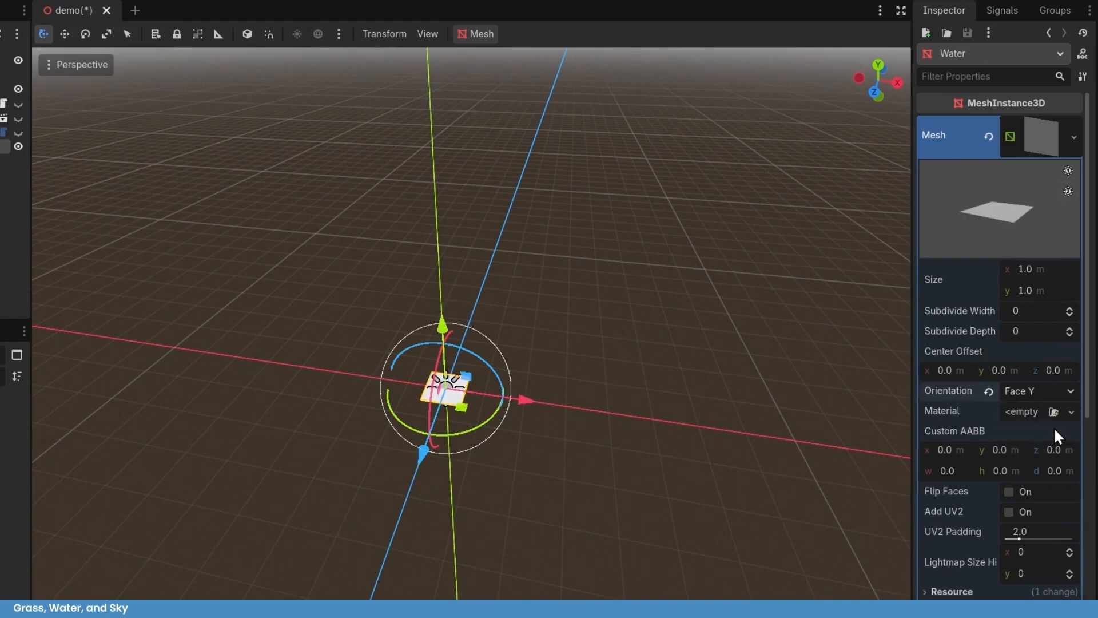
{"action": "left_click", "coordinate": [1049, 267]}
{"action": "type", "text": "5"}
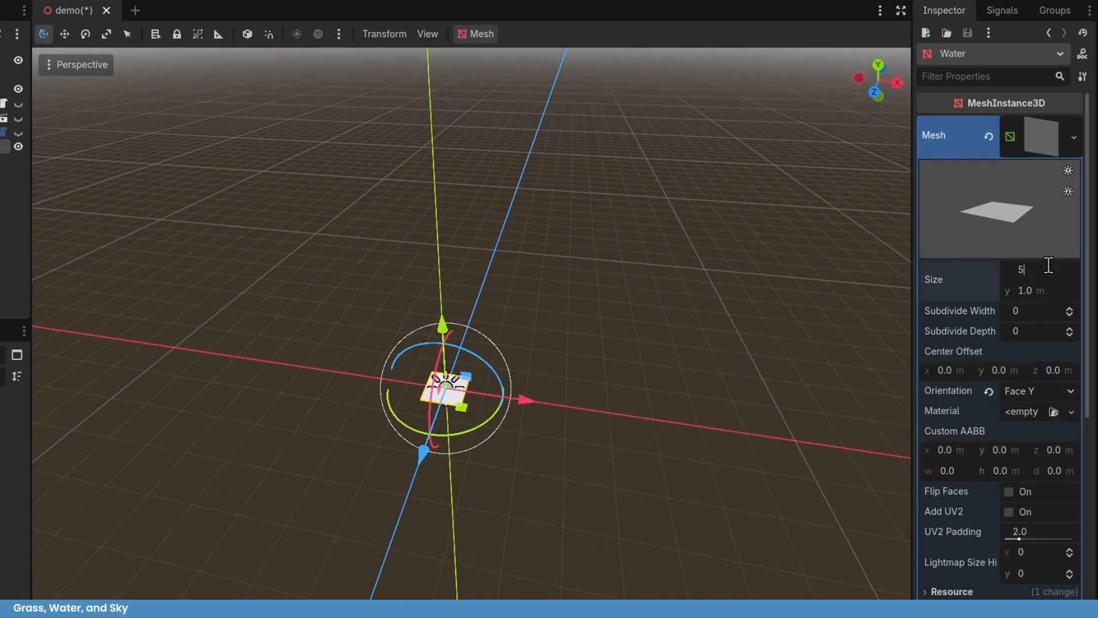
{"action": "key", "text": "Return"}
{"action": "key", "text": "Tab"}
{"action": "type", "text": "50"}
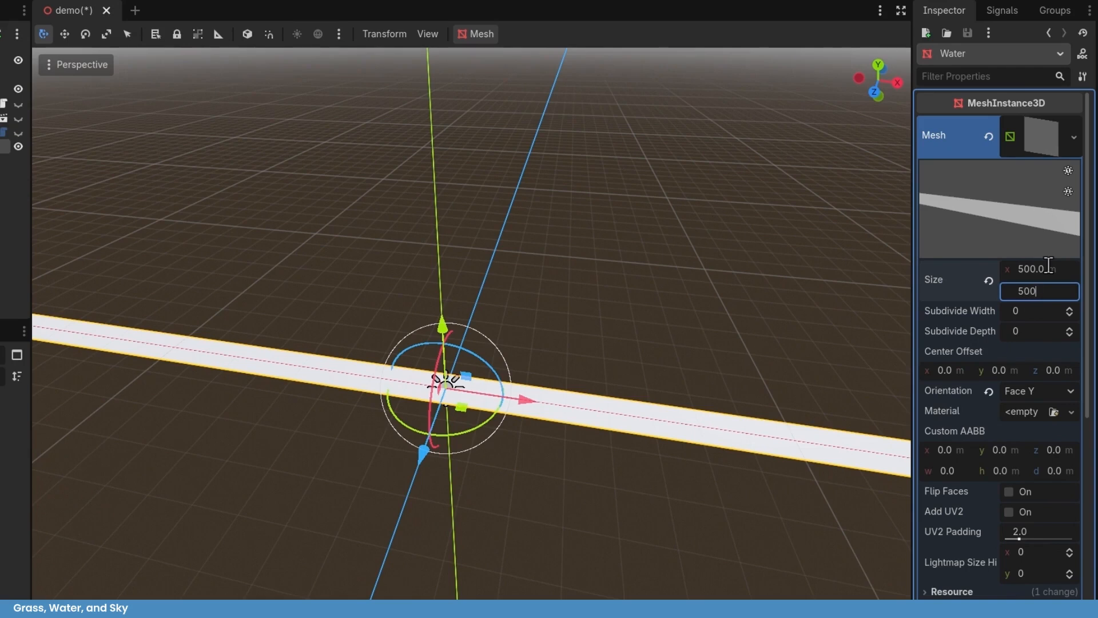
{"action": "key", "text": "Return"}
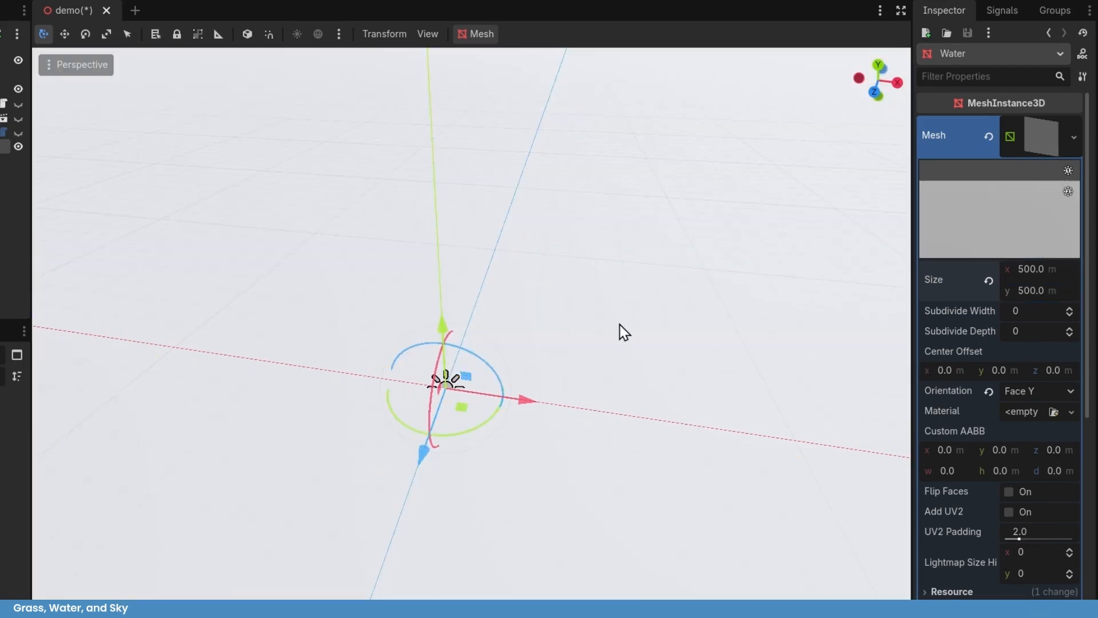
Assign a new ShaderMaterial to the Water node's quad mesh and expand its properties
{"action": "left_click", "coordinate": [1077, 413]}
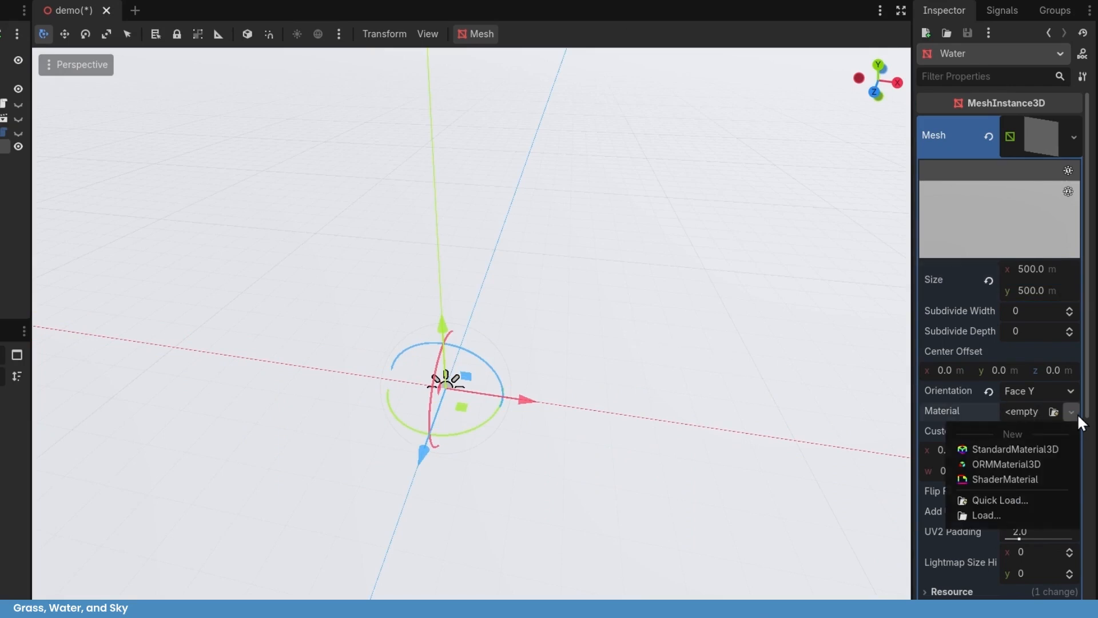
{"action": "left_click", "coordinate": [1021, 481]}
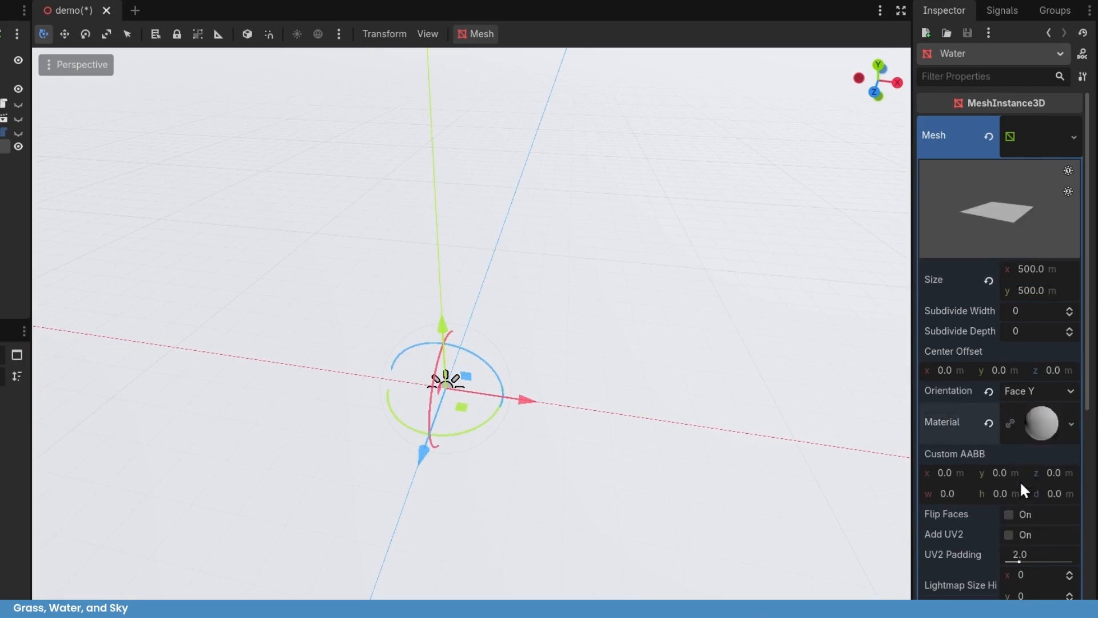
{"action": "left_click", "coordinate": [1048, 432]}
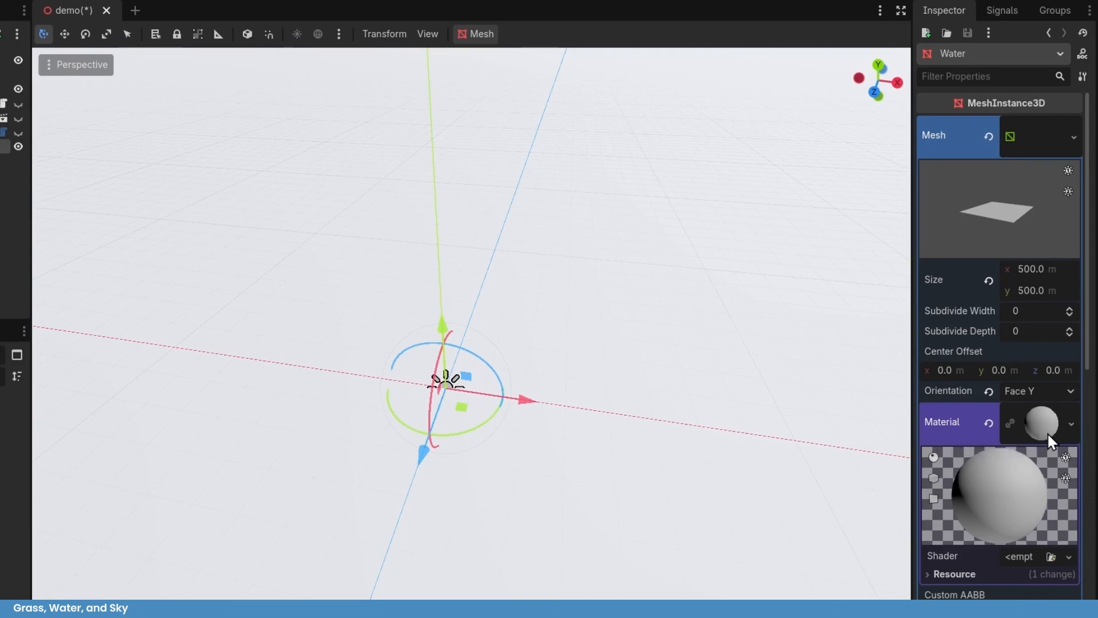
Create a new spatial shader for the water material, saved as water.gdshader in the res://scripts folder
{"action": "scroll", "coordinate": [1047, 431], "scroll_direction": "down", "scroll_amount": 2}
{"action": "left_click", "coordinate": [1067, 423]}
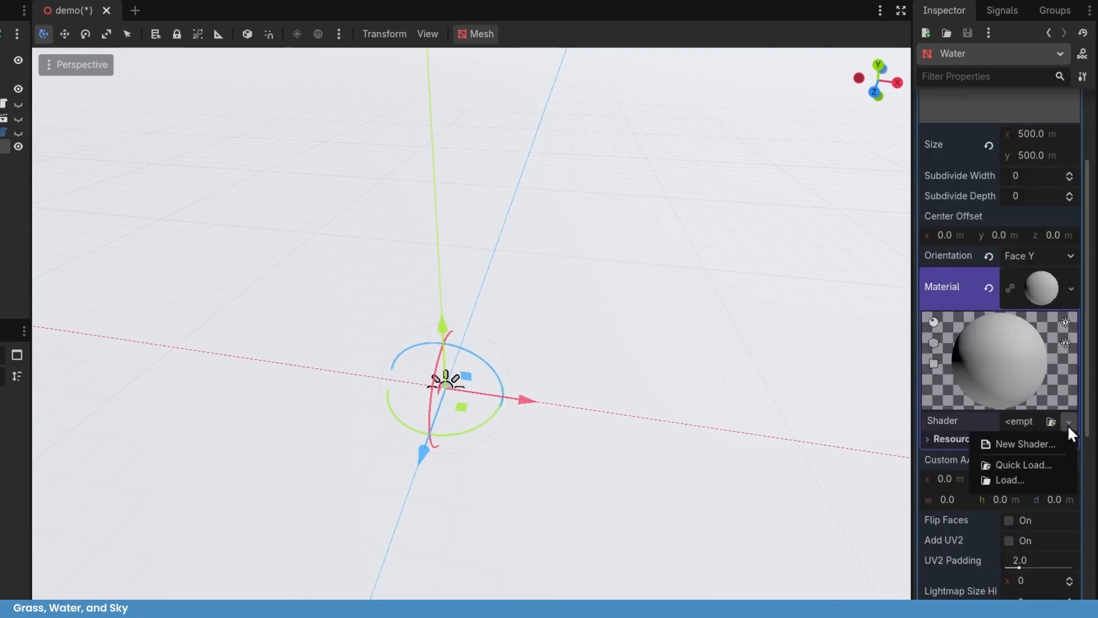
{"action": "left_click", "coordinate": [1035, 446]}
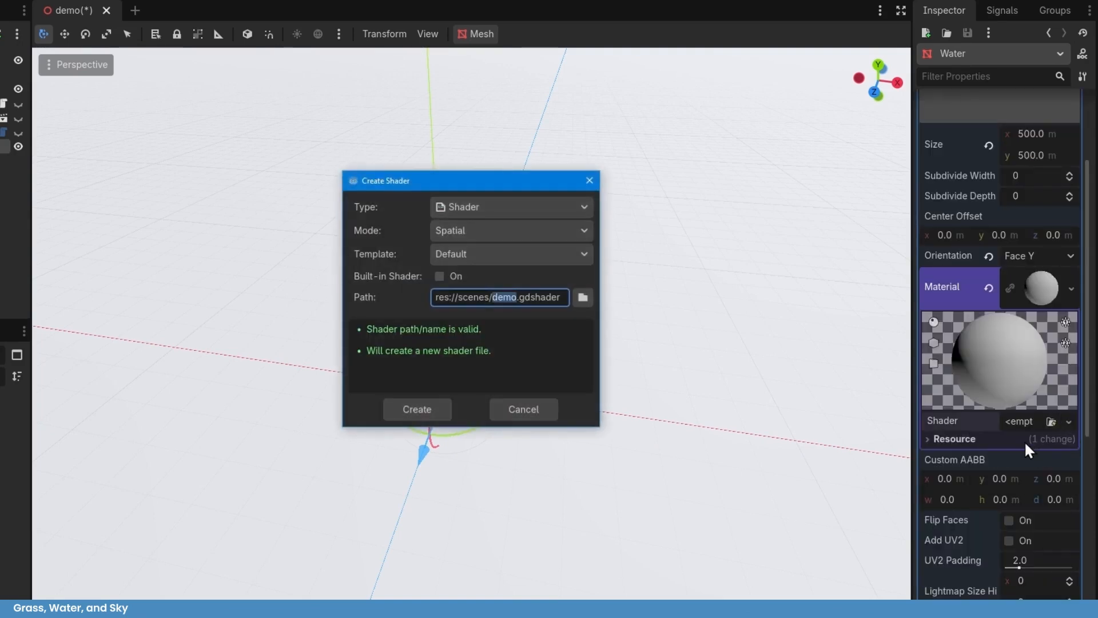
{"action": "left_click", "coordinate": [584, 297]}
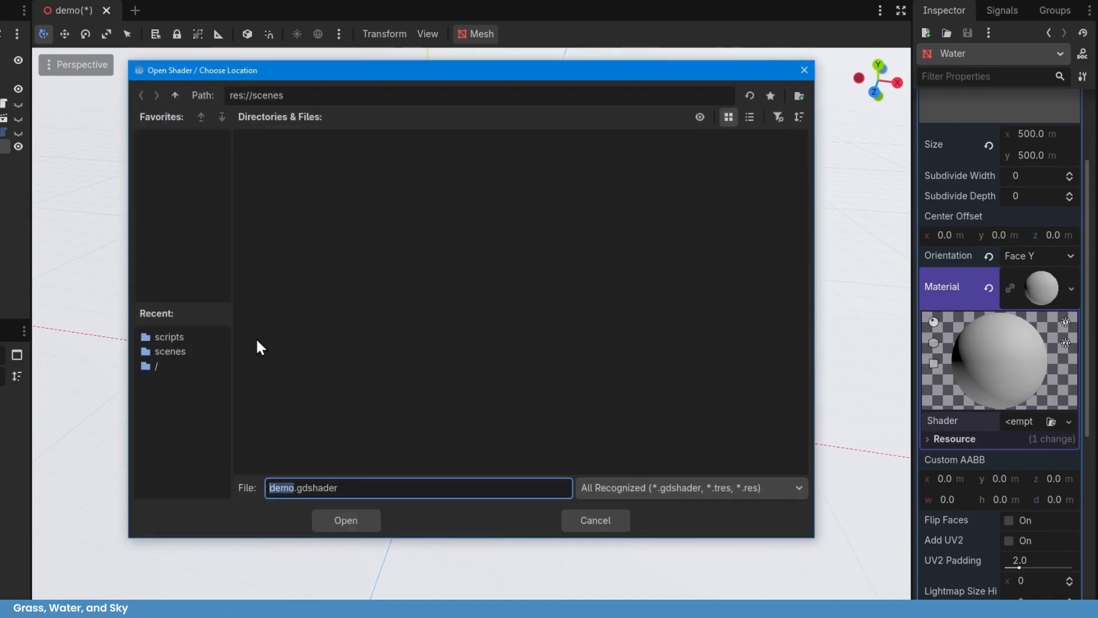
{"action": "left_click", "coordinate": [156, 336]}
{"action": "double_click", "coordinate": [284, 486]}
{"action": "type", "text": "water"}
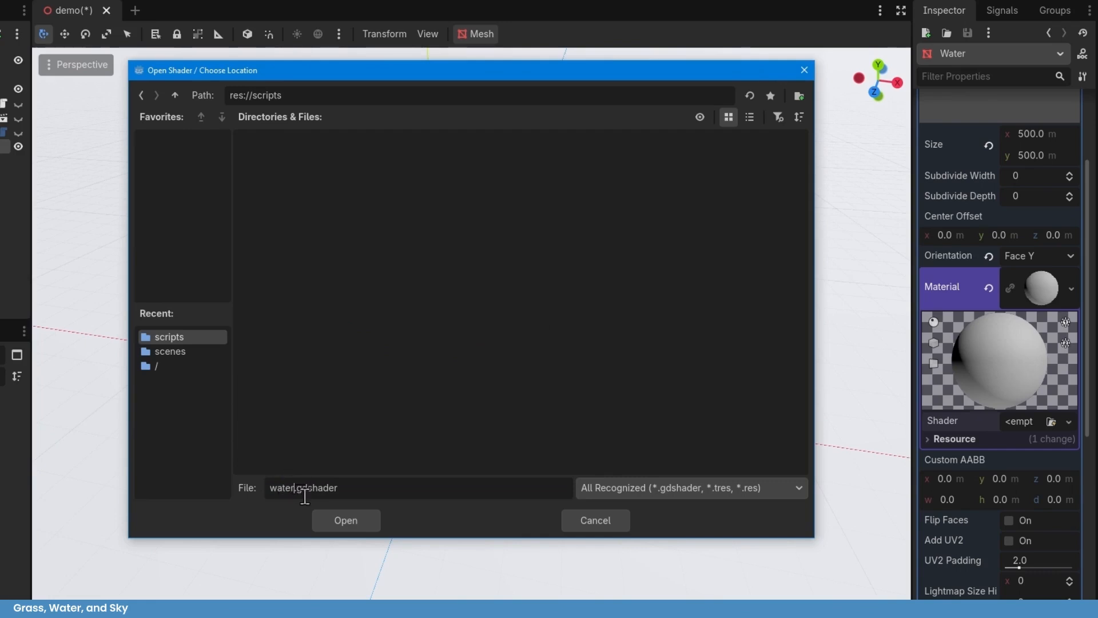
{"action": "left_click", "coordinate": [333, 514]}
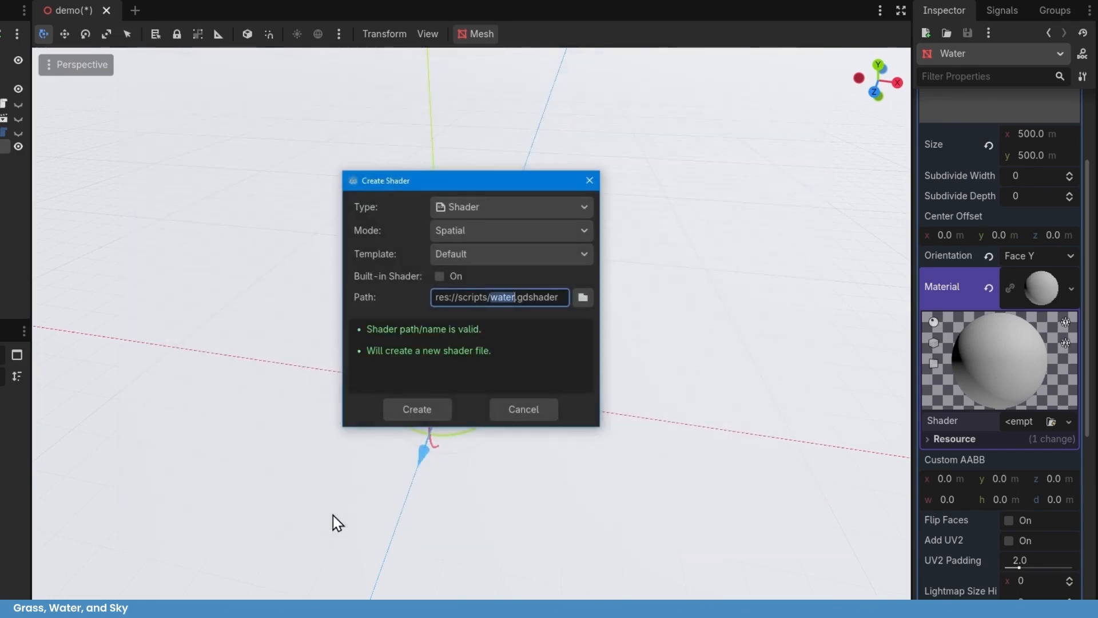
{"action": "left_click", "coordinate": [426, 418]}
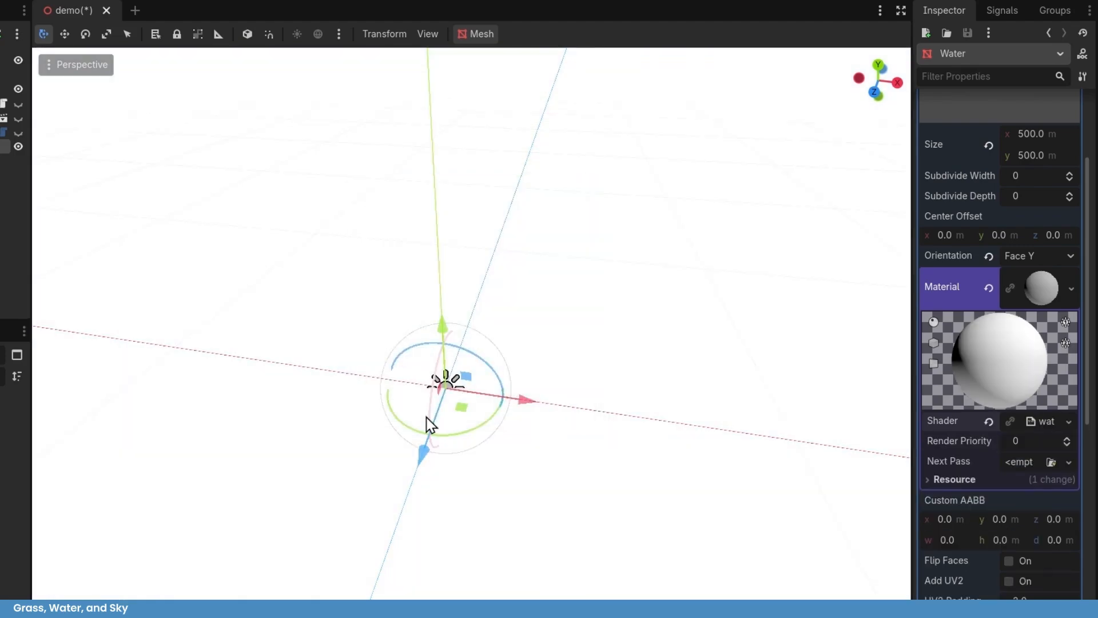
Open water.gdshader for editing and delete all of its default template code
{"action": "left_click", "coordinate": [1048, 421]}
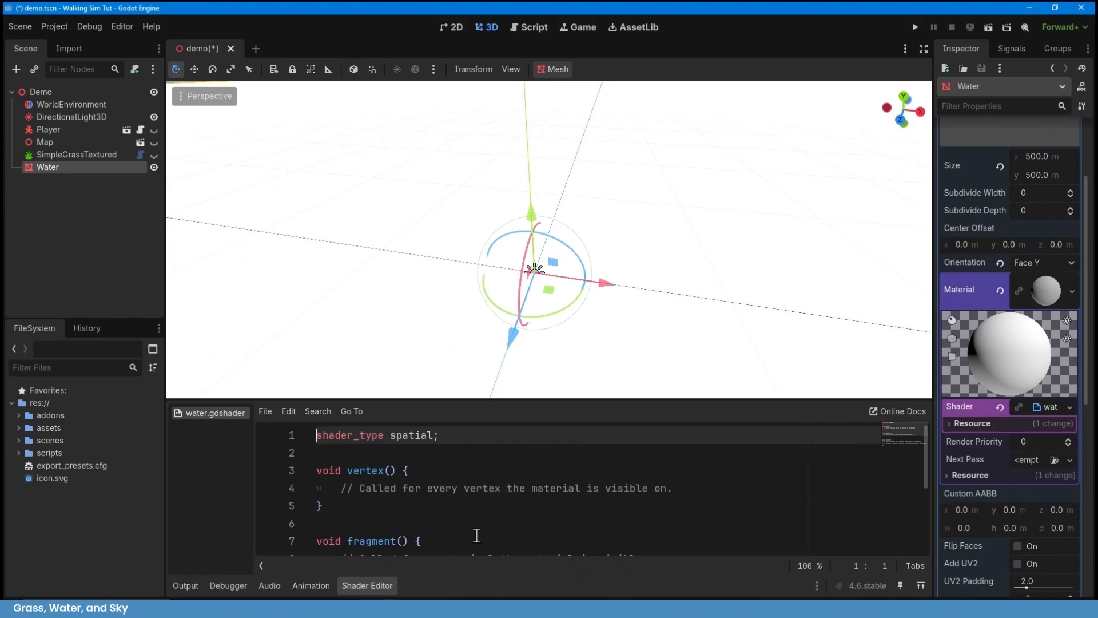
{"action": "left_click", "coordinate": [541, 505]}
{"action": "key", "text": "ctrl+a"}
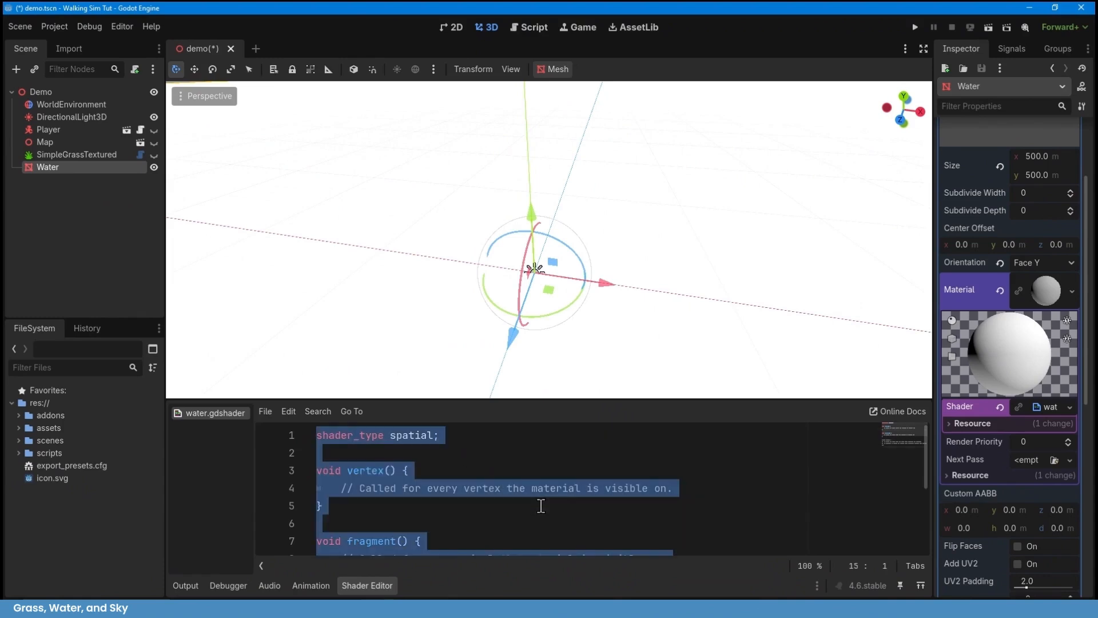
{"action": "key", "text": "BackSpace"}
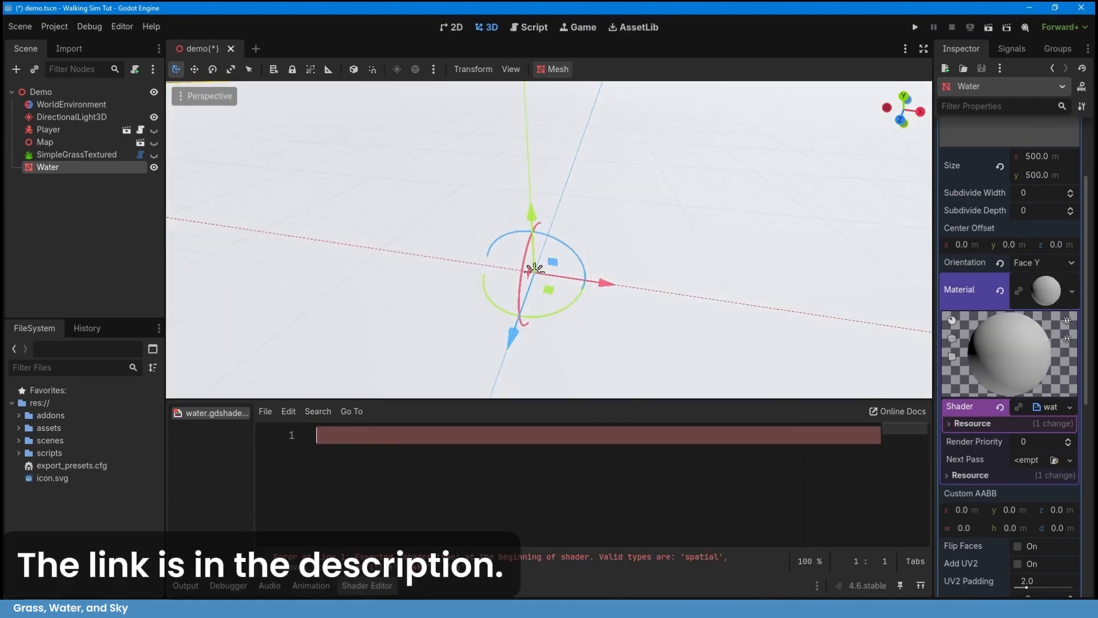
Copy the toon water shader code from the Godot Sensei tutorial page in the browser and paste it into water.gdshader
{"action": "left_click", "coordinate": [300, 607]}
{"action": "left_click", "coordinate": [800, 228]}
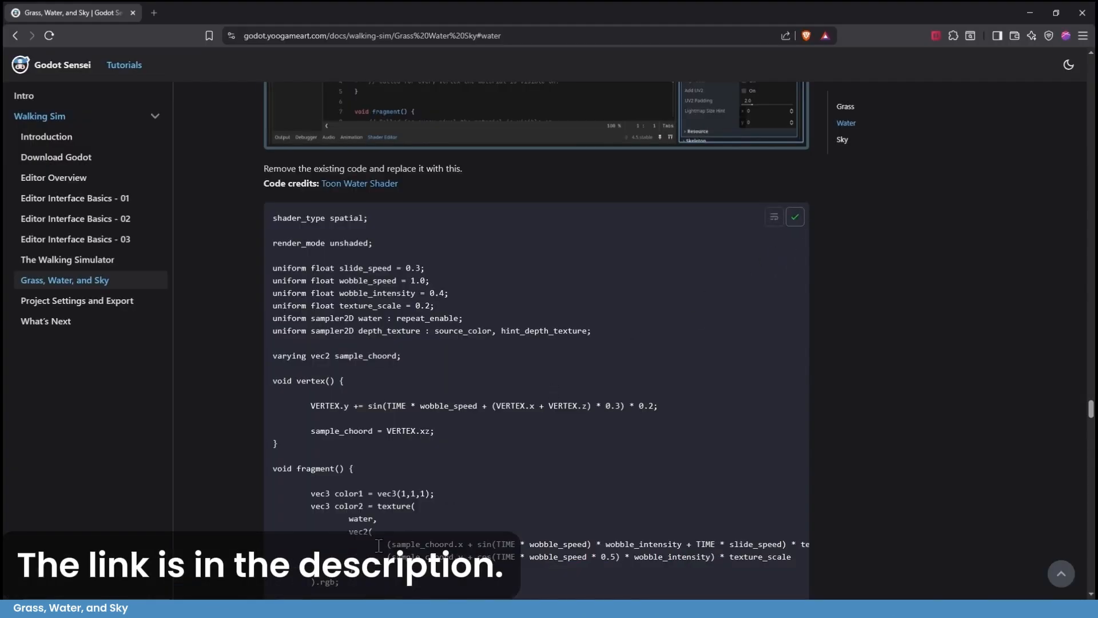
{"action": "key", "text": "alt+Tab"}
{"action": "right_click", "coordinate": [468, 452]}
{"action": "left_click", "coordinate": [503, 482]}
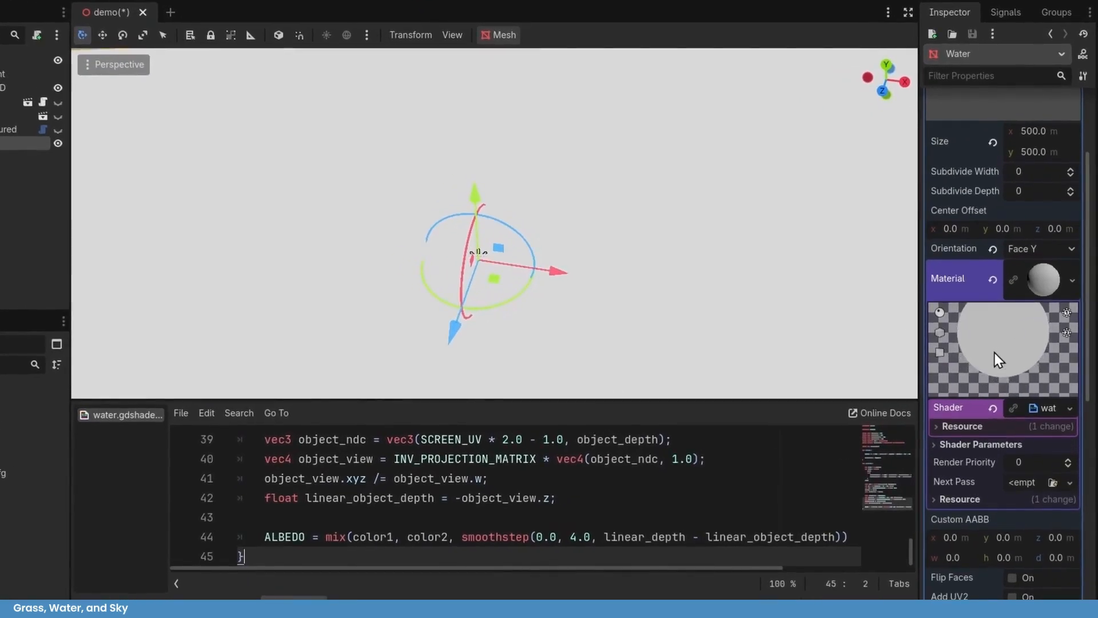
Expand the water material's shader parameters and import y2k_water_texture.png from the Downloads folder into the project's assets folder
{"action": "left_click", "coordinate": [999, 445]}
{"action": "scroll", "coordinate": [1013, 444], "scroll_direction": "down", "scroll_amount": 2}
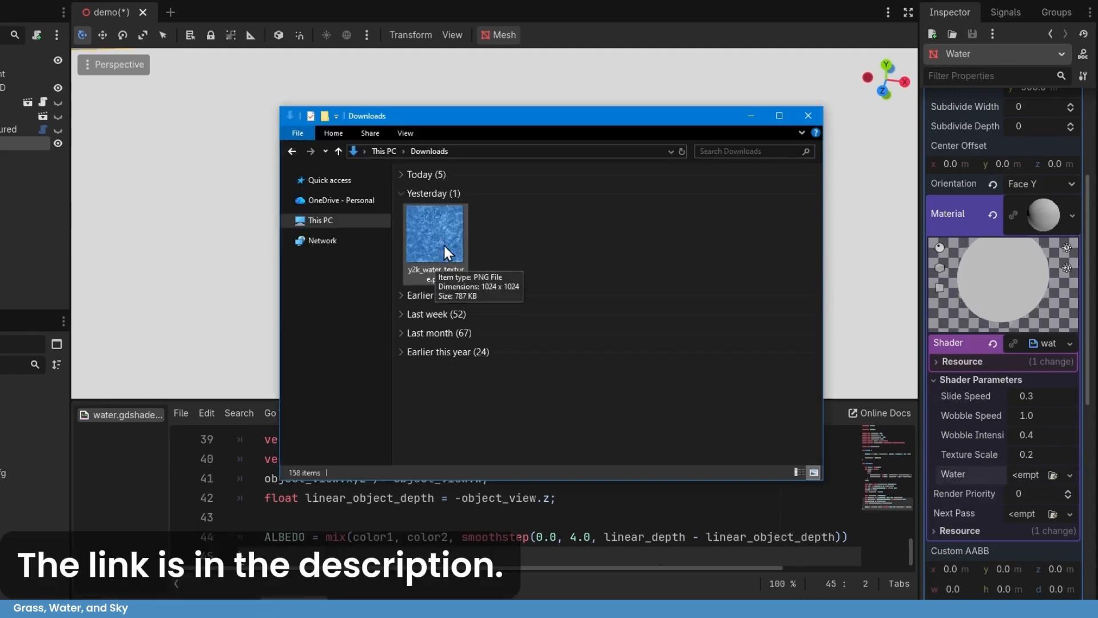
{"action": "left_click_drag", "start_coordinate": [432, 246], "coordinate": [391, 304]}
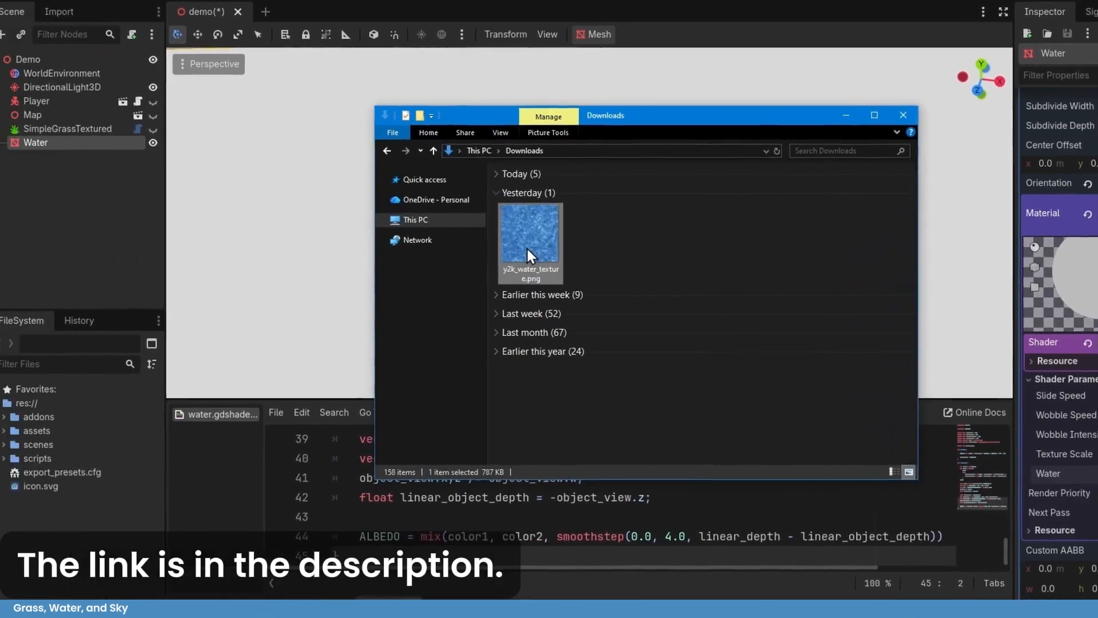
{"action": "left_click_drag", "start_coordinate": [501, 307], "coordinate": [55, 430]}
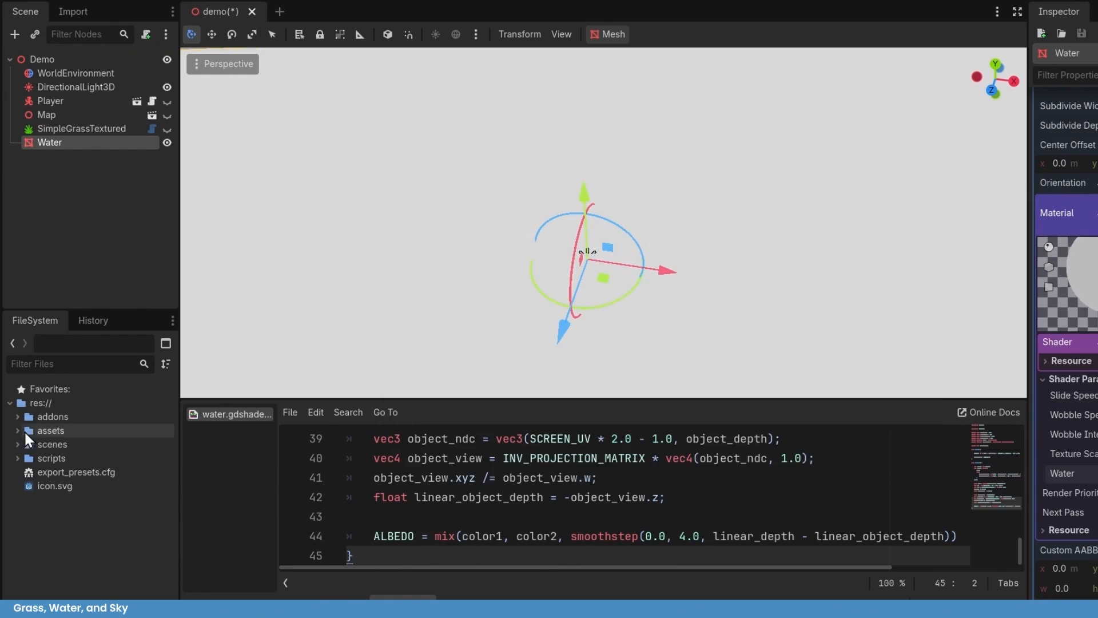
Assign y2k_water_texture.png from the assets folder to the material's Water shader parameter
{"action": "left_click", "coordinate": [17, 430]}
{"action": "left_click", "coordinate": [102, 459]}
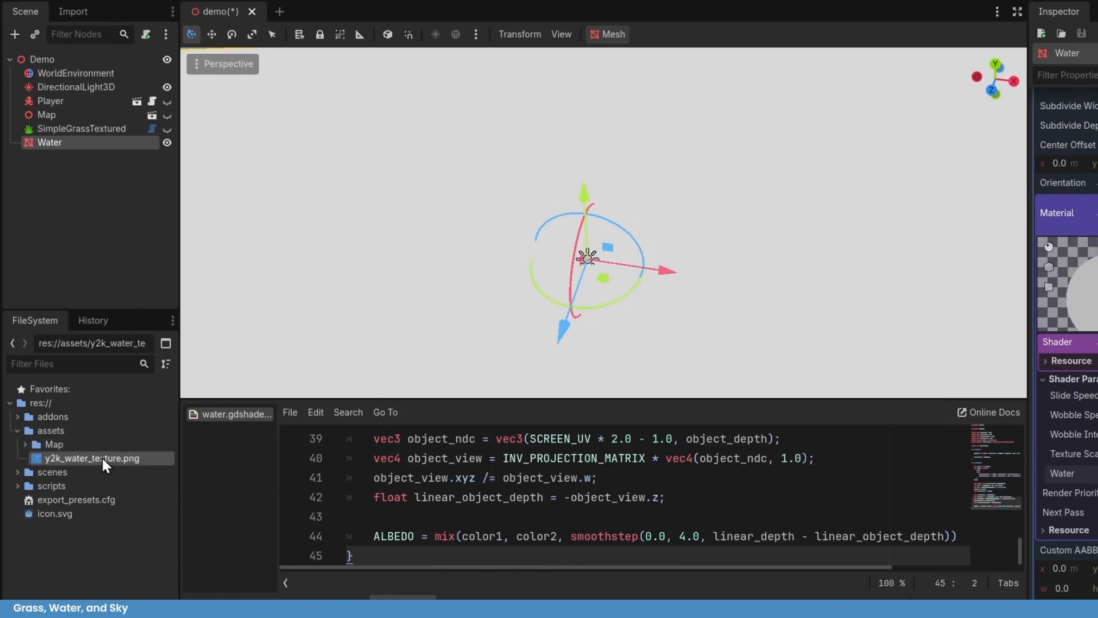
{"action": "left_click_drag", "start_coordinate": [116, 461], "coordinate": [1020, 472]}
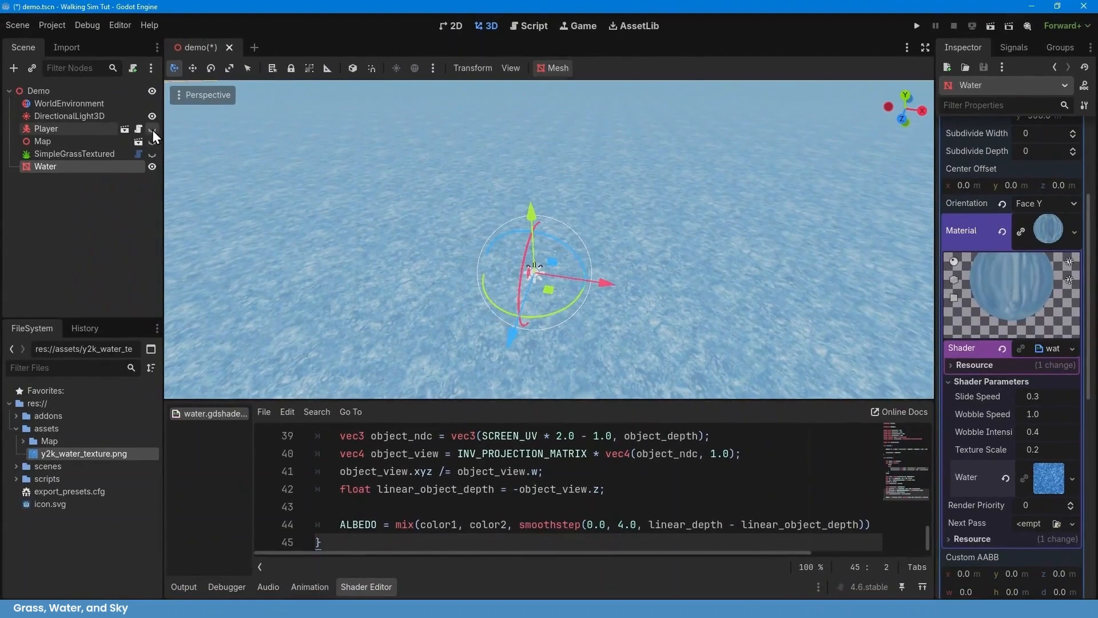
Make the Player, Map and SimpleGrassTextured nodes visible again and view the islands surrounded by water
{"action": "left_click", "coordinate": [61, 104]}
{"action": "left_click", "coordinate": [62, 117]}
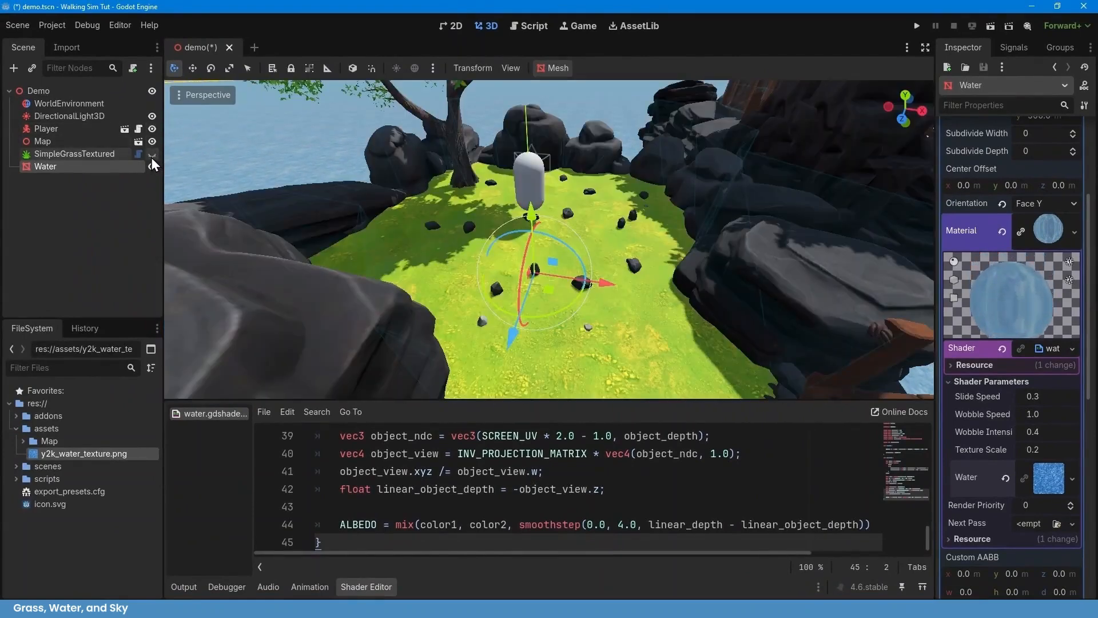
{"action": "left_click", "coordinate": [152, 154]}
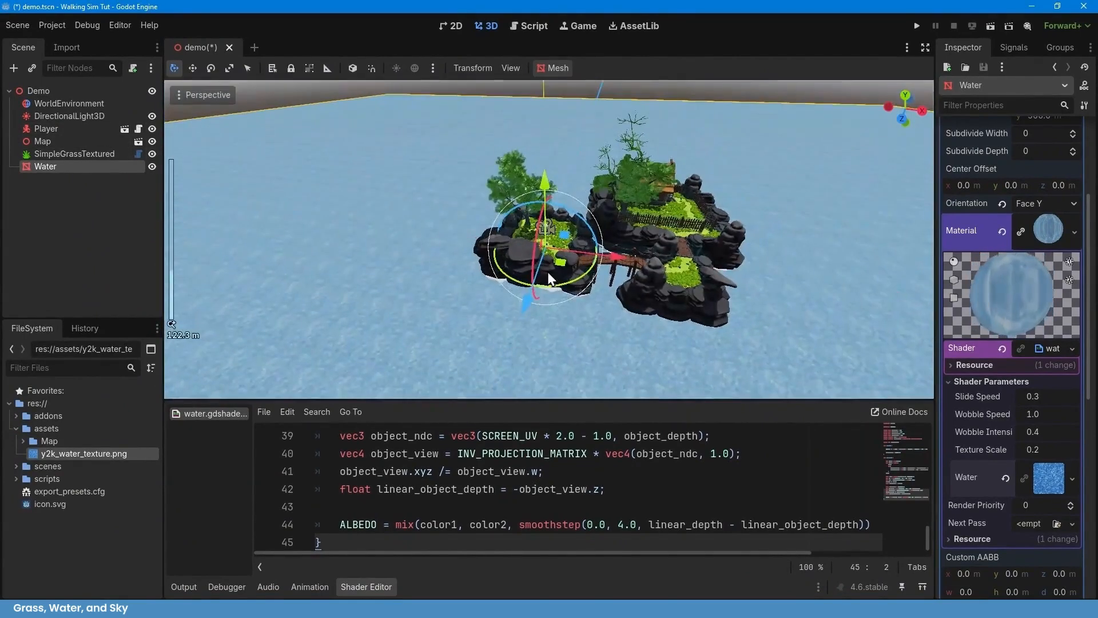
Raise the Water plane by changing its Y position so the water meets the rocks around the islands
{"action": "scroll", "coordinate": [1049, 524], "scroll_direction": "down", "scroll_amount": 10}
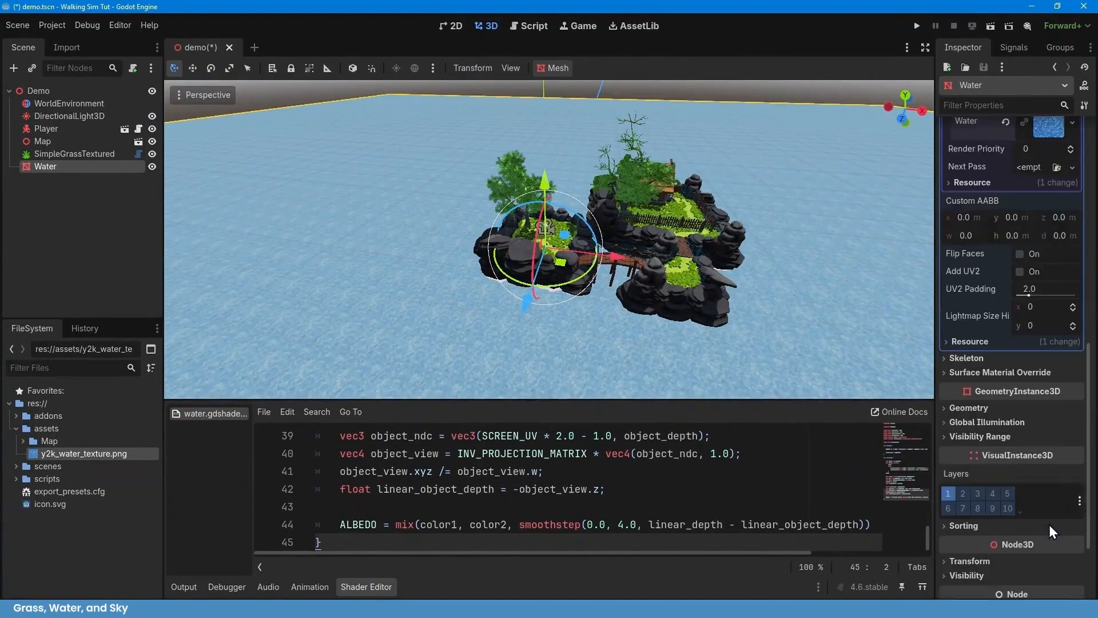
{"action": "left_click", "coordinate": [990, 454]}
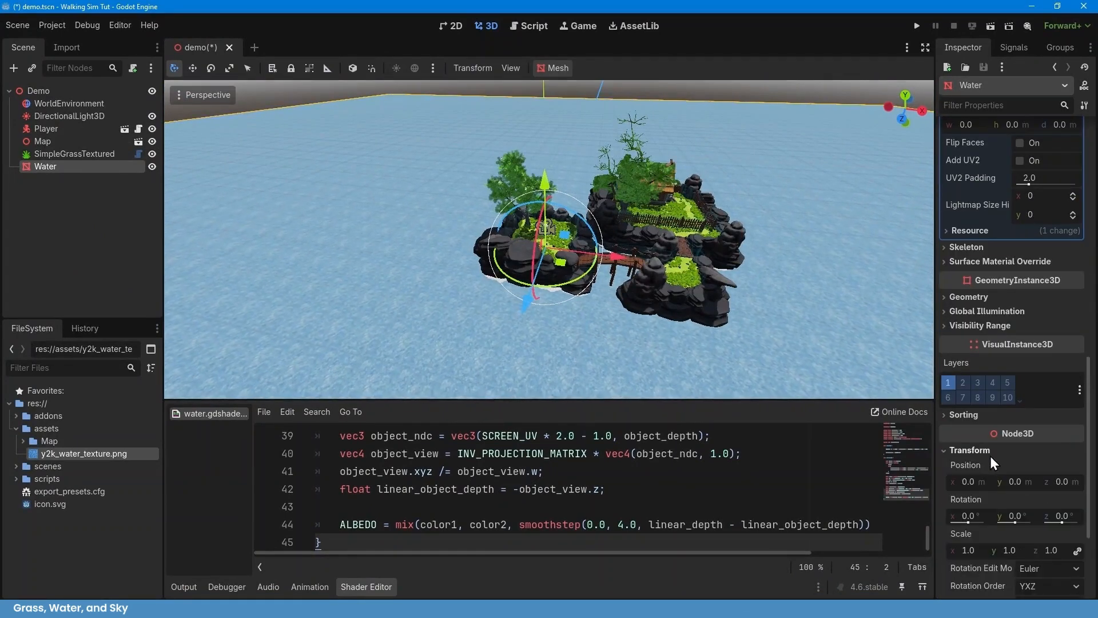
{"action": "key", "text": "Return"}
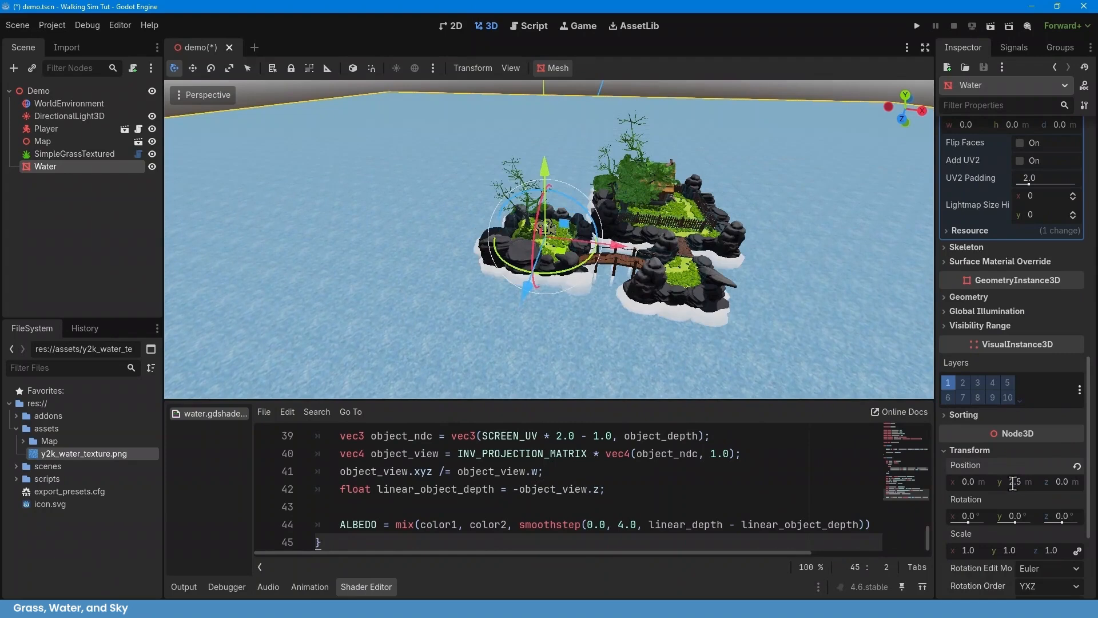
{"action": "scroll", "coordinate": [712, 315], "scroll_direction": "up", "scroll_amount": 2}
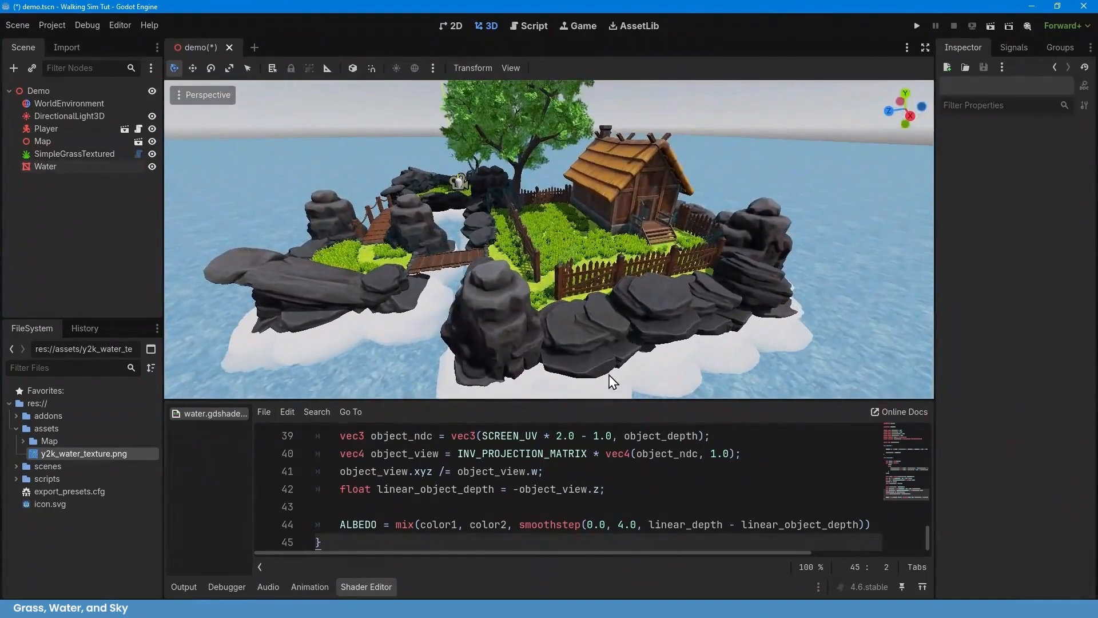
Hide the shader editor, then replace the WorldEnvironment's sky material with a new PanoramaSkyMaterial and expand its properties
{"action": "left_click", "coordinate": [390, 585]}
{"action": "scroll", "coordinate": [535, 531], "scroll_direction": "down", "scroll_amount": 5}
{"action": "middle_click_drag", "start_coordinate": [534, 531], "coordinate": [578, 548]}
{"action": "right_click_drag", "start_coordinate": [532, 523], "coordinate": [518, 504]}
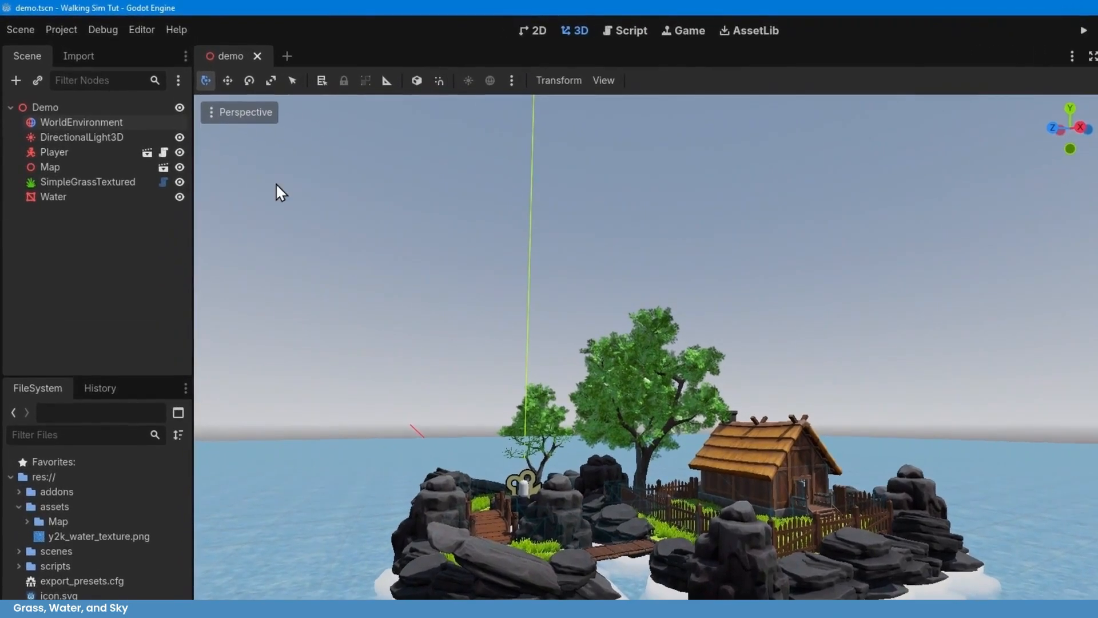
{"action": "left_click", "coordinate": [125, 122]}
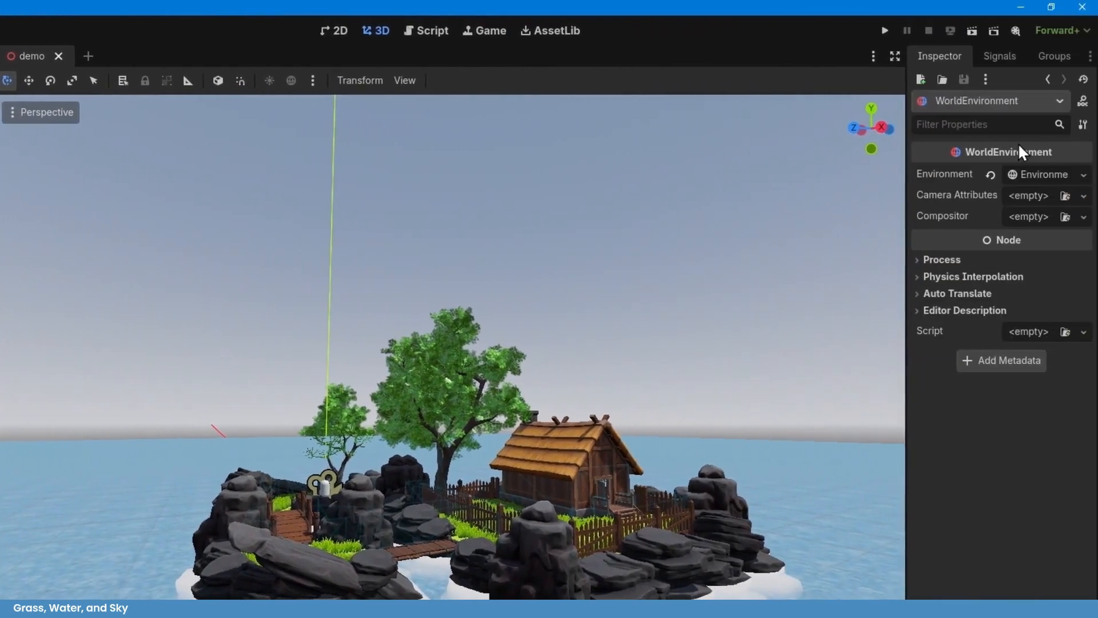
{"action": "left_click", "coordinate": [1050, 175]}
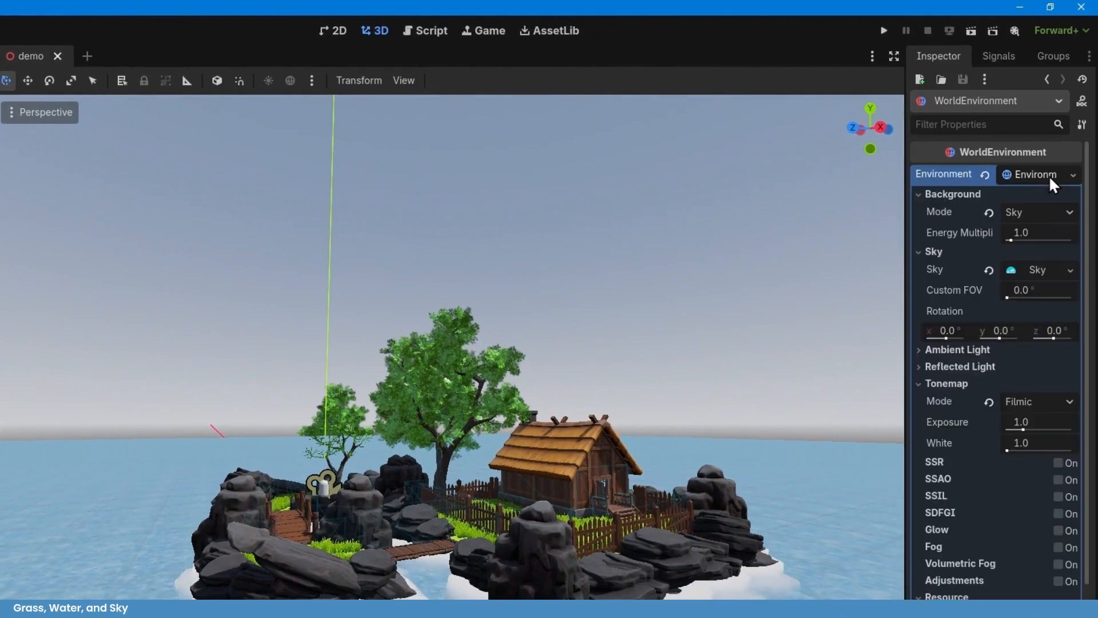
{"action": "left_click", "coordinate": [1046, 269]}
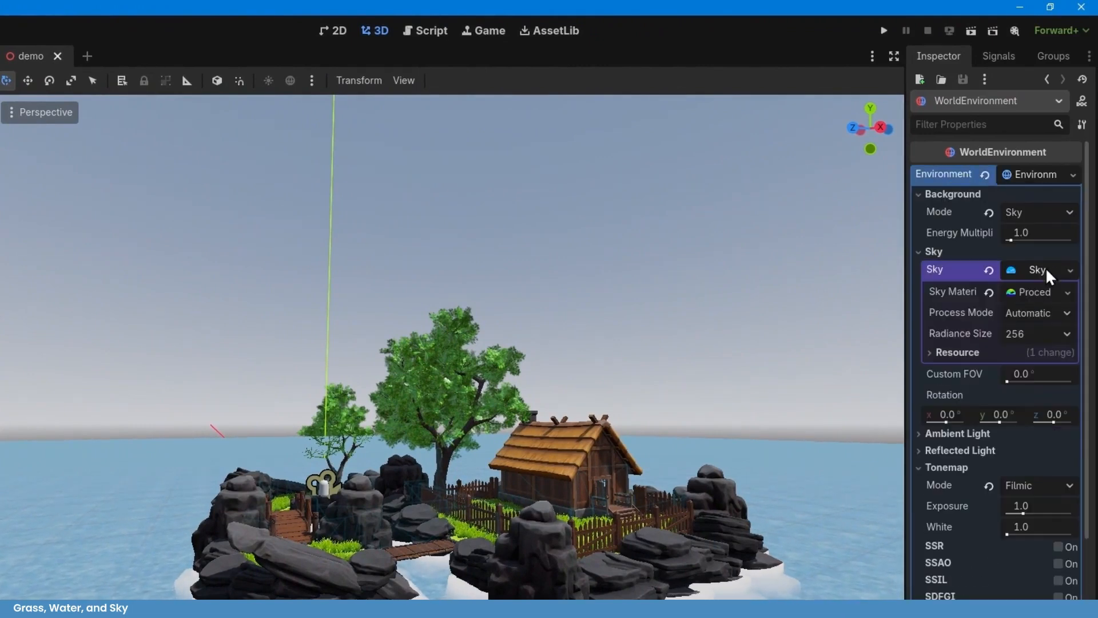
{"action": "left_click", "coordinate": [1066, 292]}
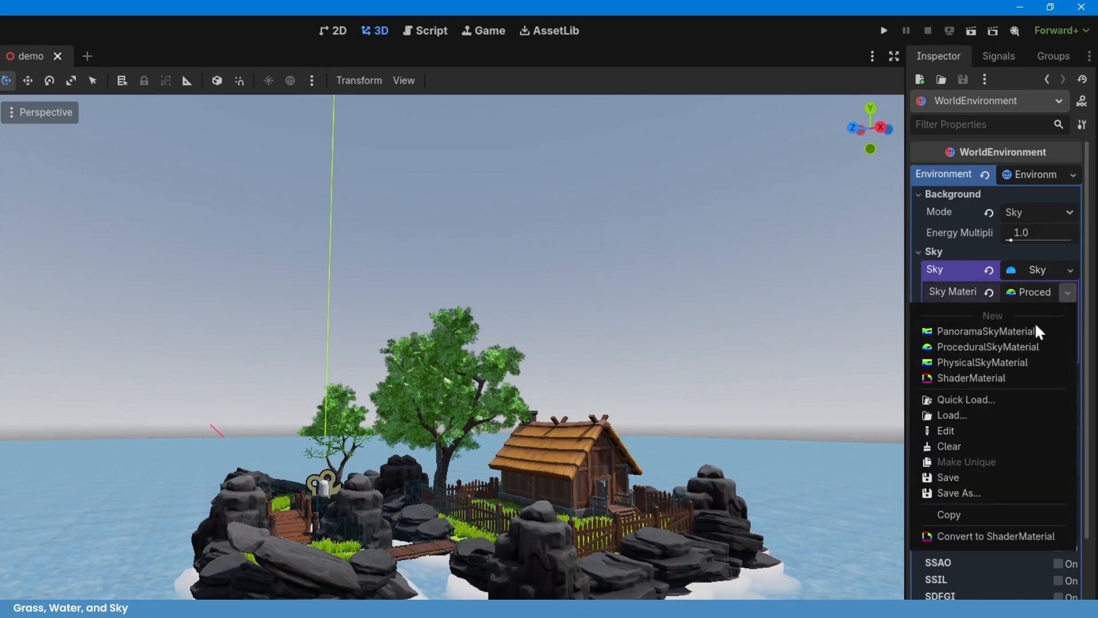
{"action": "left_click", "coordinate": [1021, 331]}
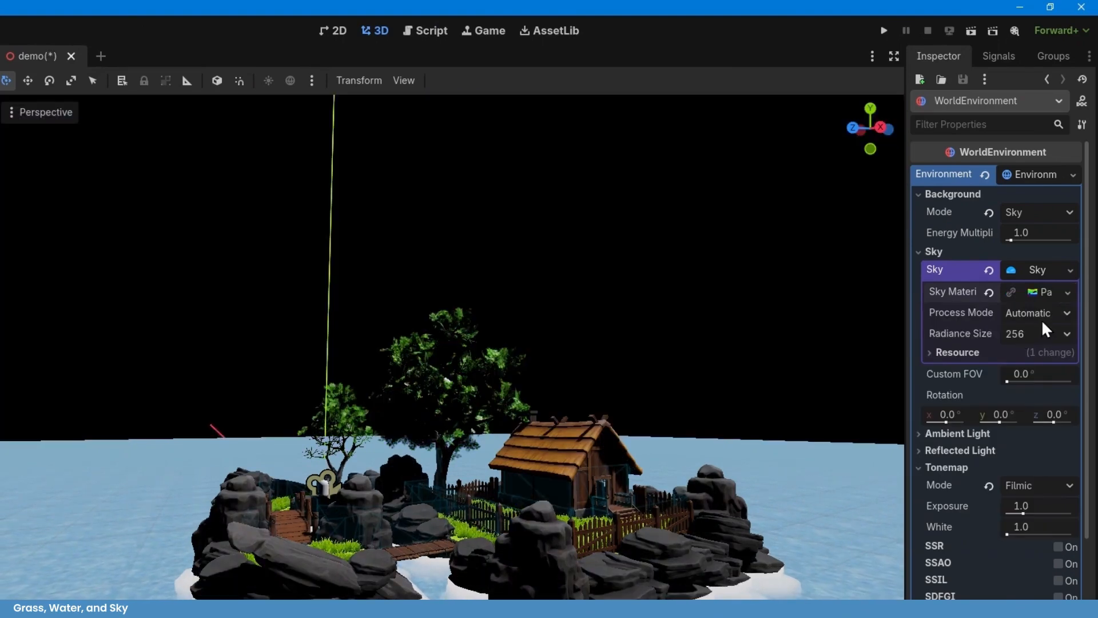
{"action": "left_click", "coordinate": [1041, 293]}
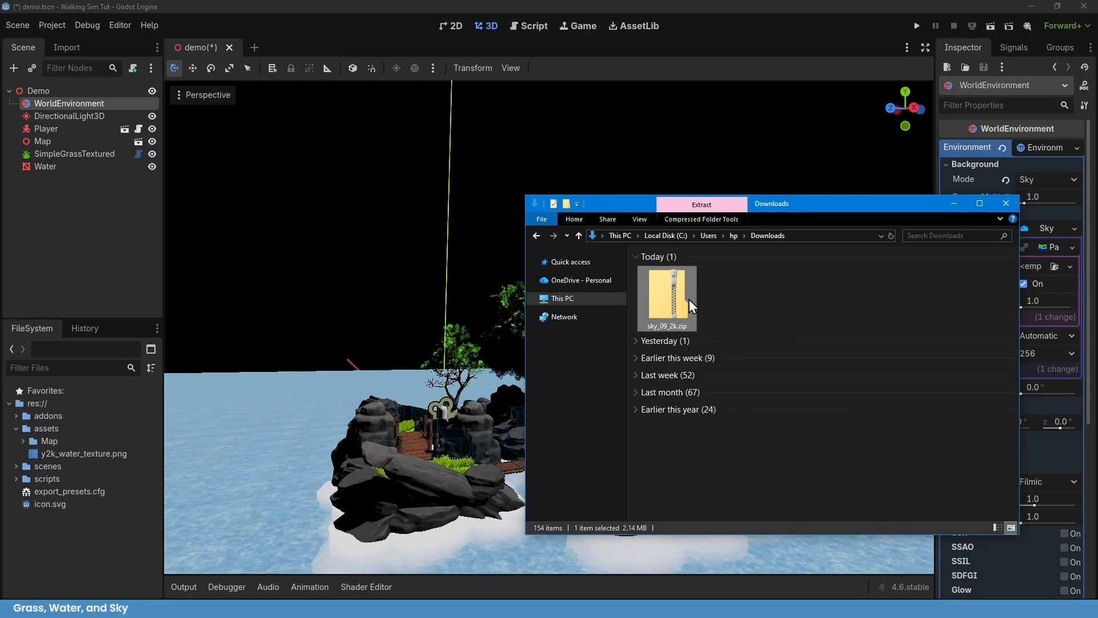
Extract sky_09_2k.zip in the Downloads folder to a folder named sky_09_2k
{"action": "right_click", "coordinate": [688, 300]}
{"action": "left_click", "coordinate": [747, 336]}
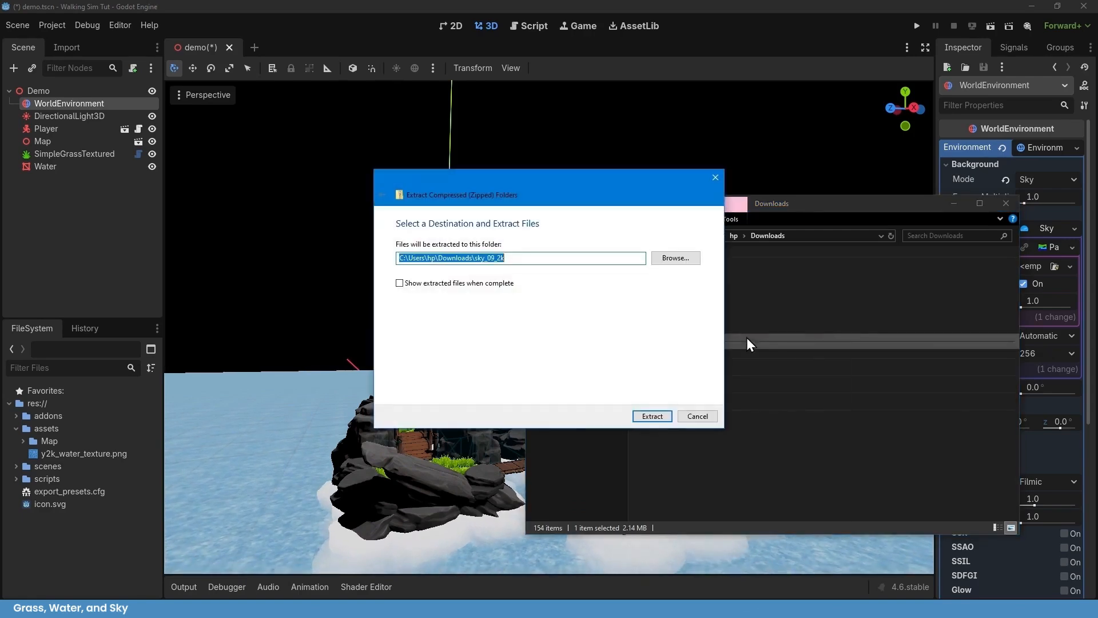
{"action": "left_click", "coordinate": [663, 417]}
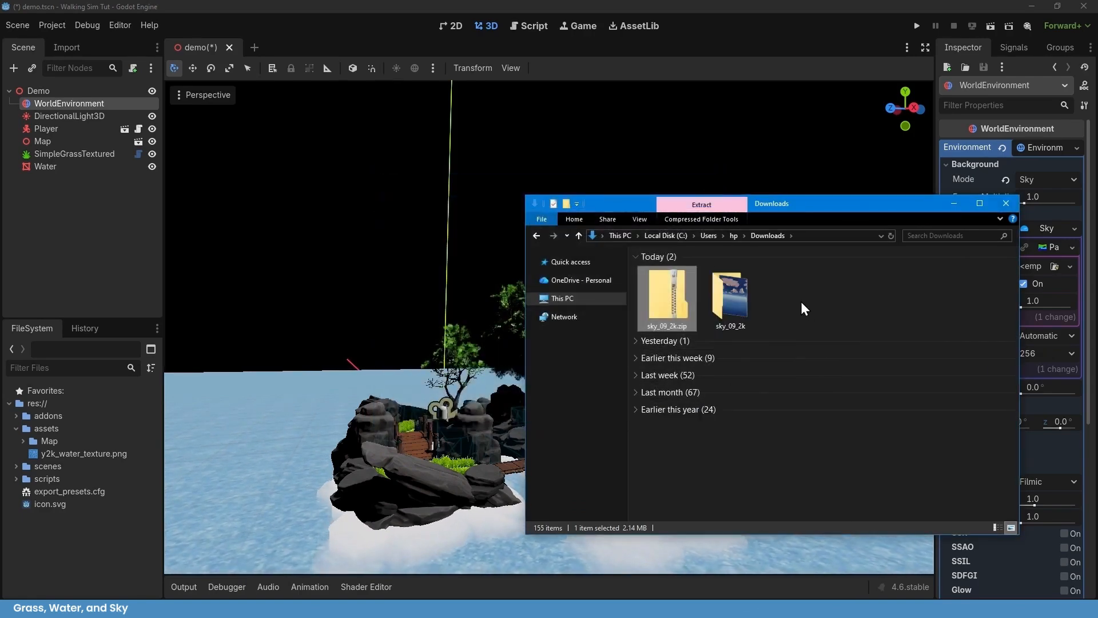
Import sky_09_2k.png from the extracted folder into the project's assets folder and use it as the sky material's panorama
{"action": "double_click", "coordinate": [730, 306]}
{"action": "left_click", "coordinate": [724, 289]}
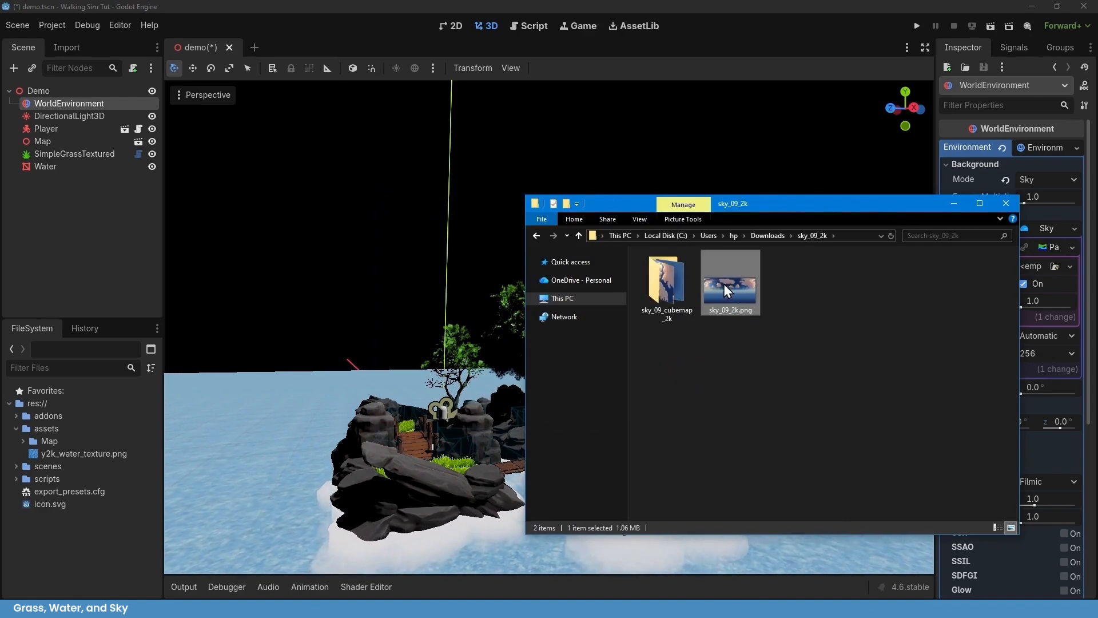
{"action": "left_click_drag", "start_coordinate": [741, 287], "coordinate": [1025, 264]}
{"action": "left_click", "coordinate": [93, 455]}
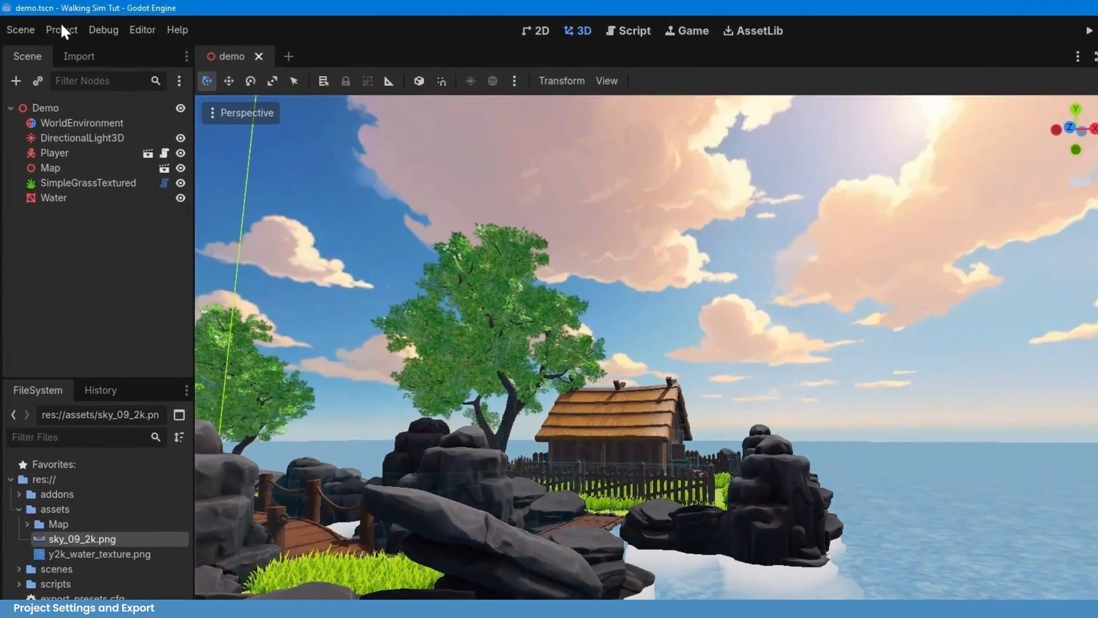
Review the application config in the project settings and set the display window mode to Fullscreen
{"action": "left_click", "coordinate": [61, 30]}
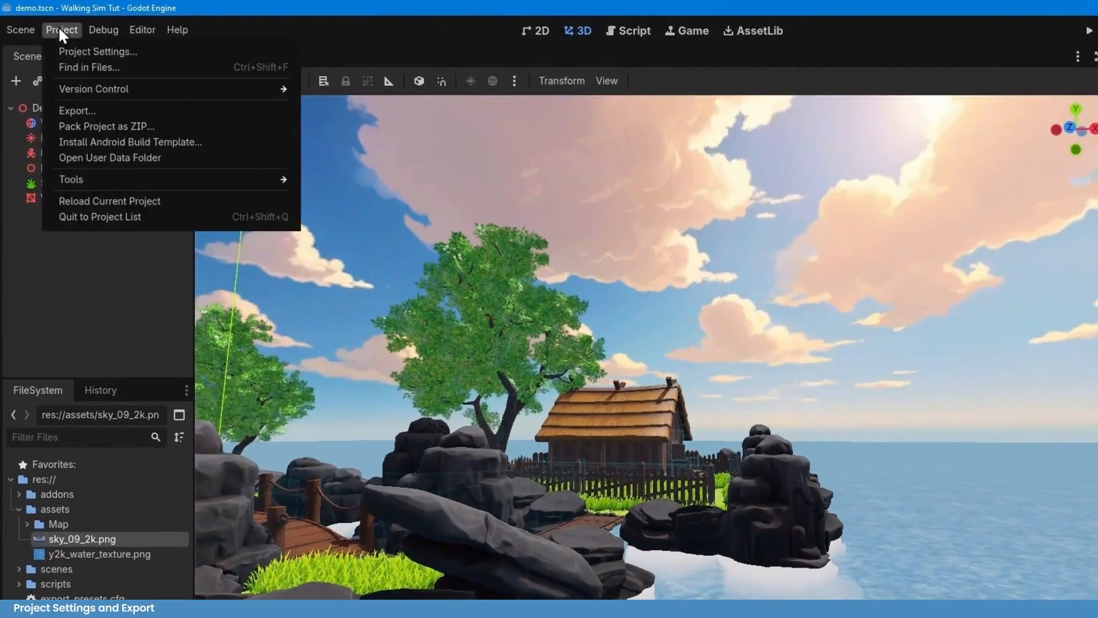
{"action": "left_click", "coordinate": [93, 51]}
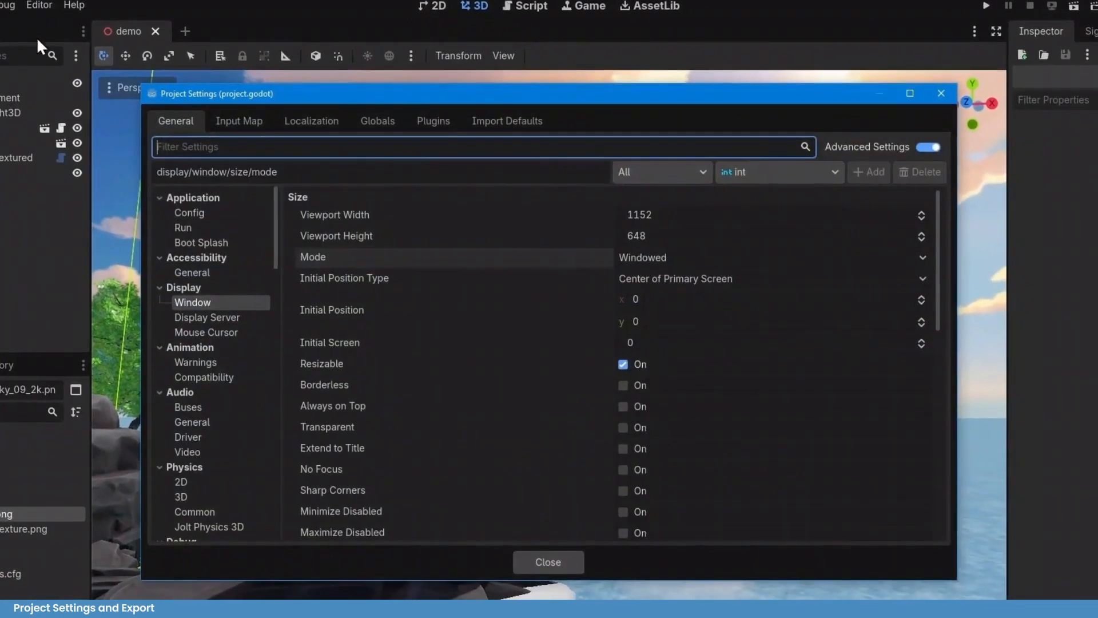
{"action": "left_click", "coordinate": [211, 213]}
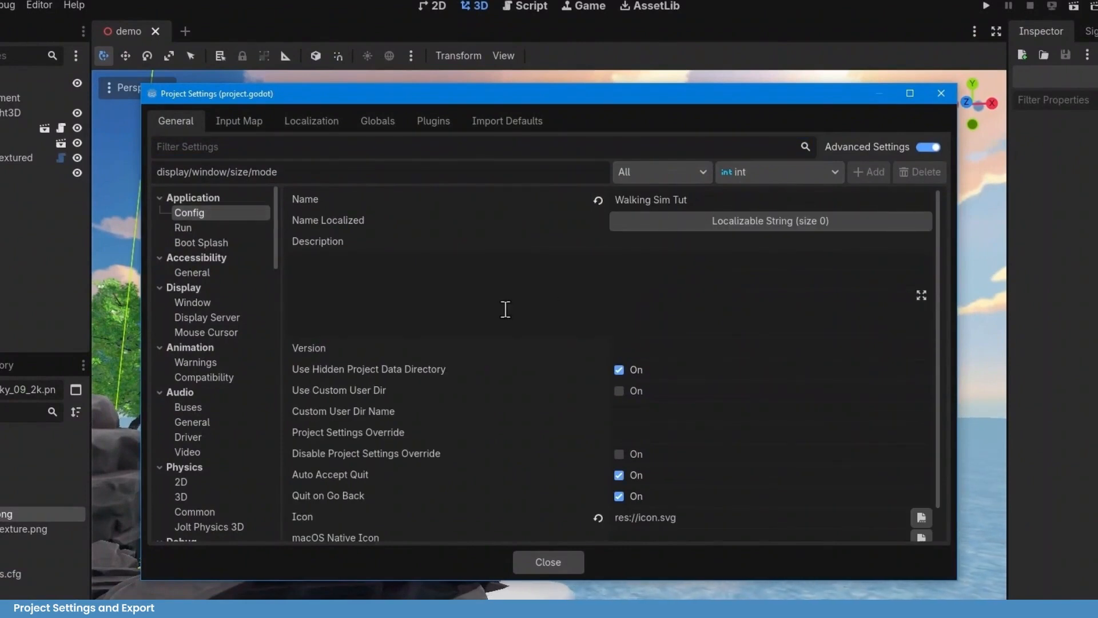
{"action": "left_click", "coordinate": [193, 301]}
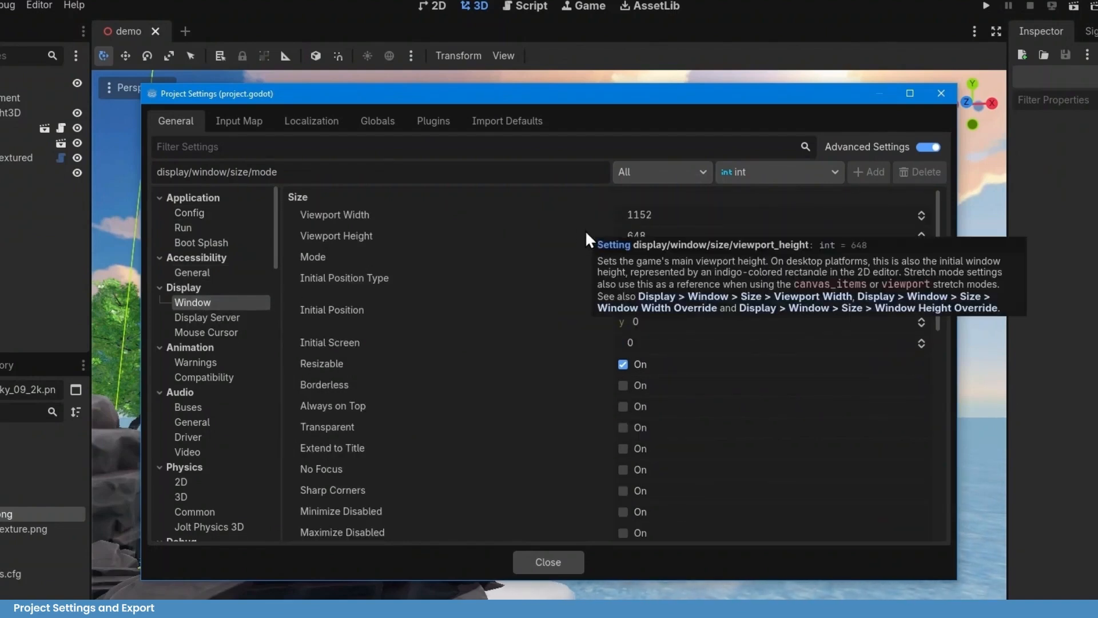
{"action": "left_click", "coordinate": [668, 259]}
{"action": "left_click", "coordinate": [678, 327]}
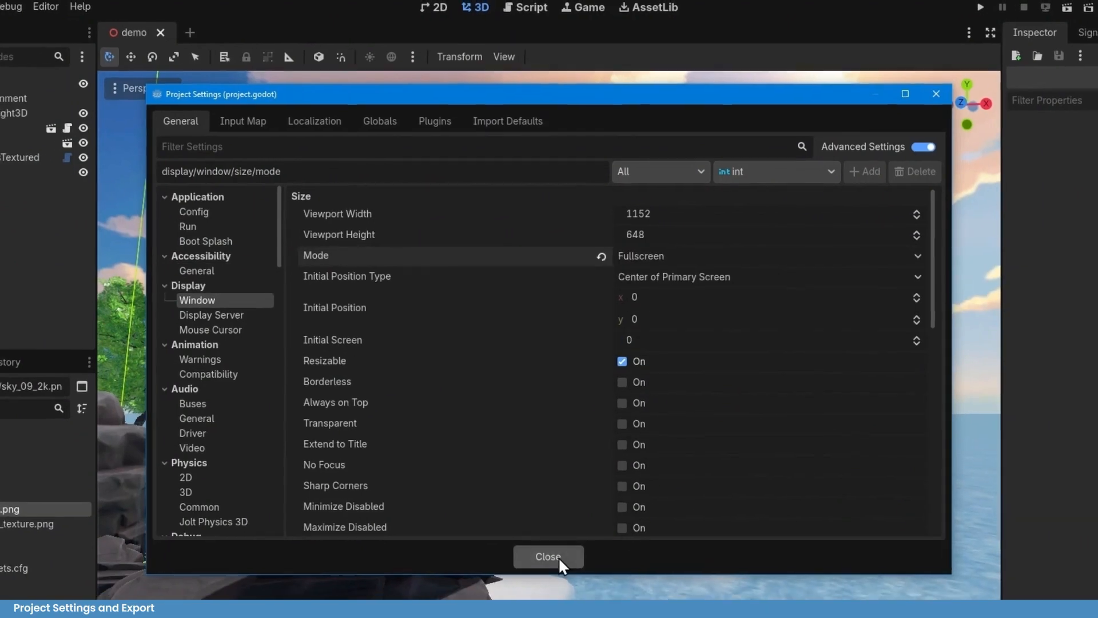
{"action": "left_click", "coordinate": [558, 561]}
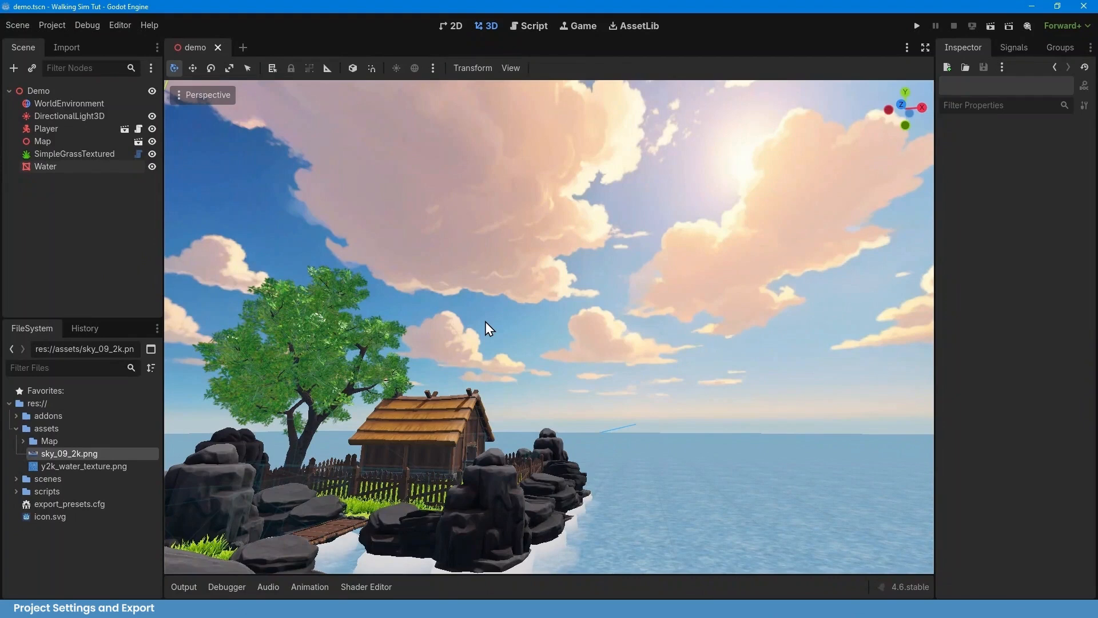
Download and install the export templates for Godot 4.6.stable from the best available mirror
{"action": "left_click", "coordinate": [122, 25]}
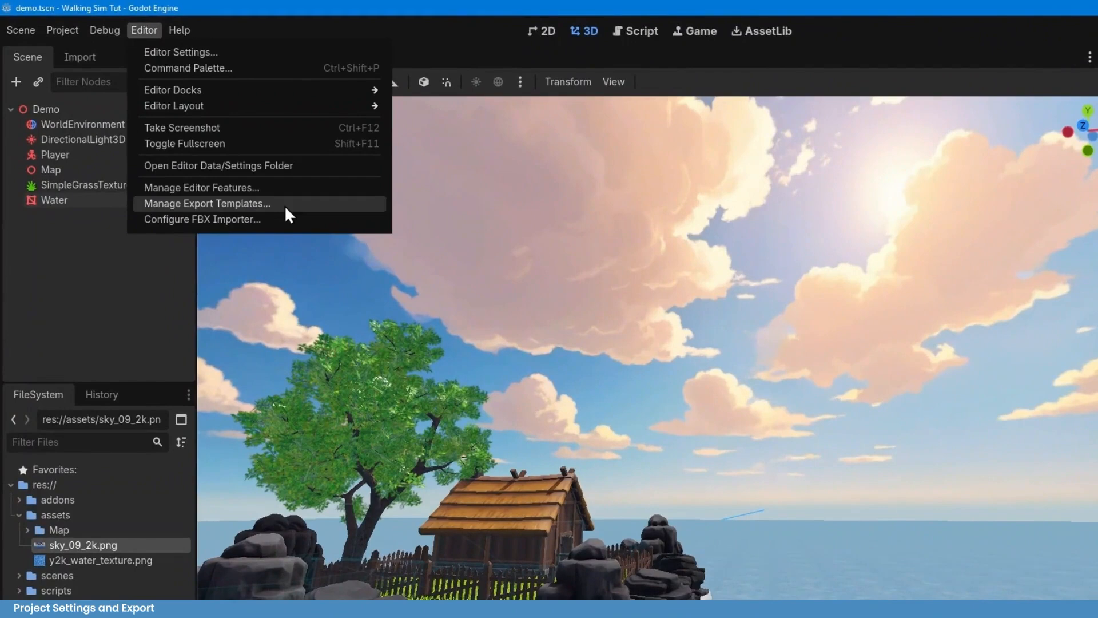
{"action": "left_click", "coordinate": [275, 204]}
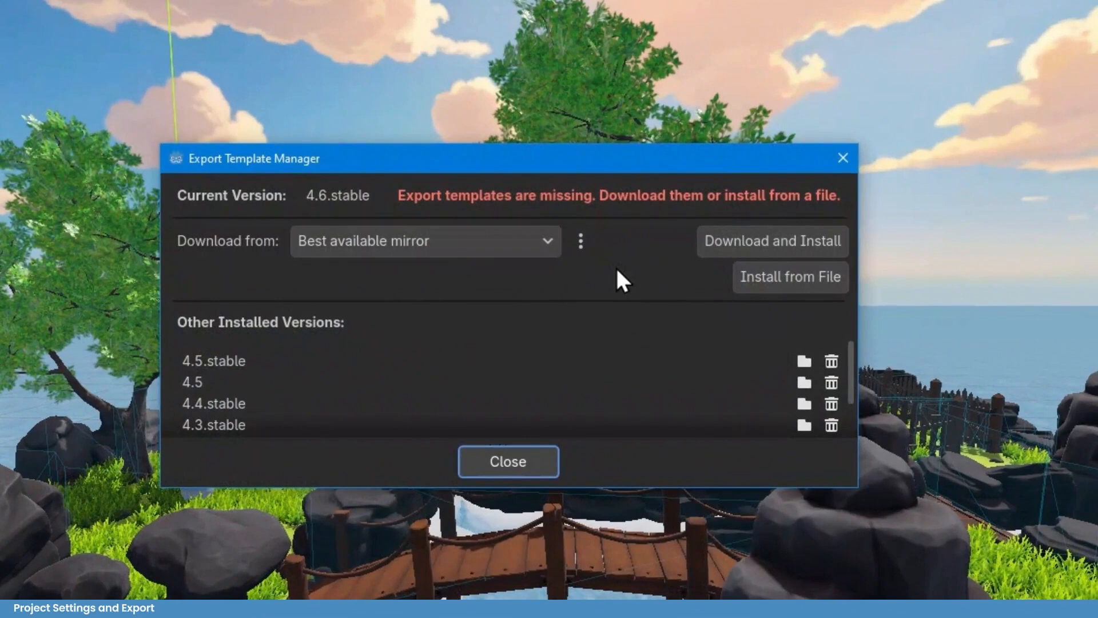
{"action": "left_click", "coordinate": [747, 239]}
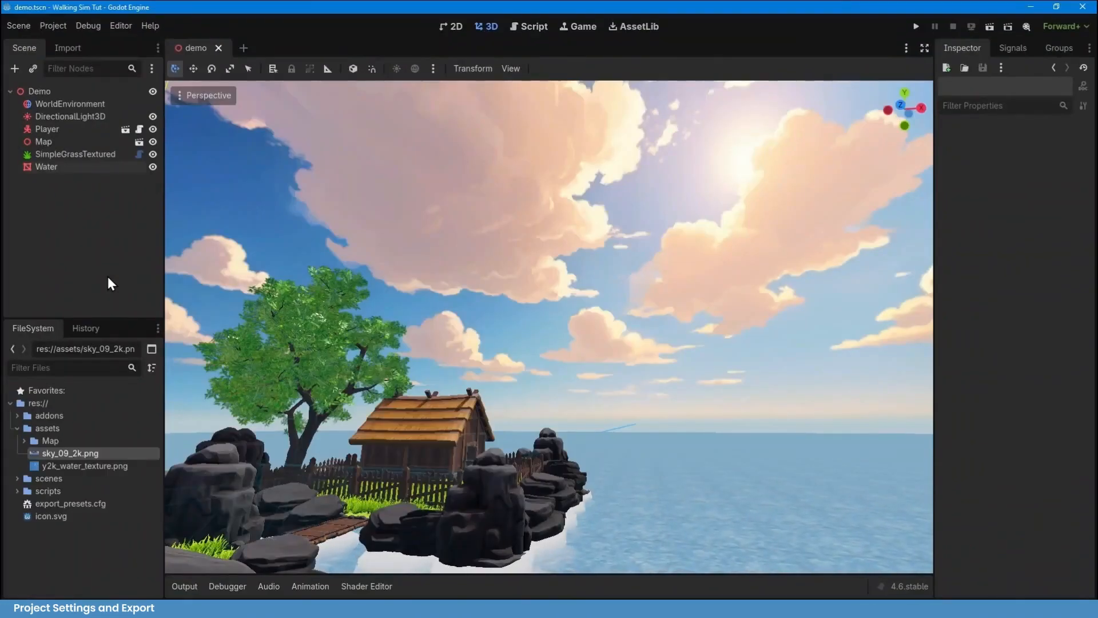
Add a Windows Desktop export preset to the project and enable Embed PCK for it
{"action": "left_click", "coordinate": [53, 26]}
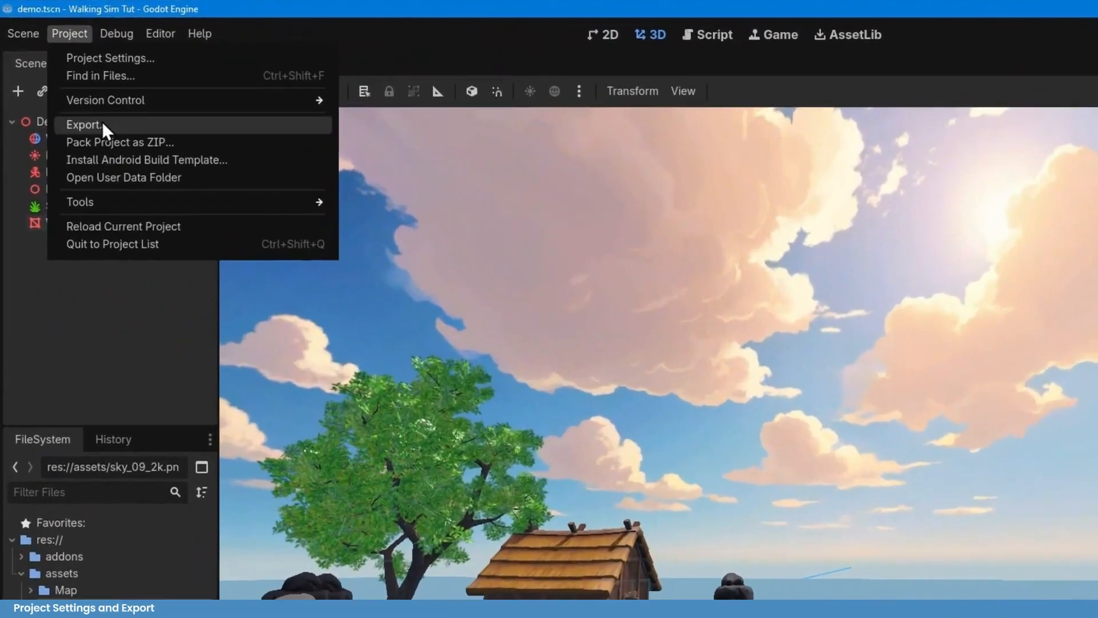
{"action": "left_click", "coordinate": [76, 91]}
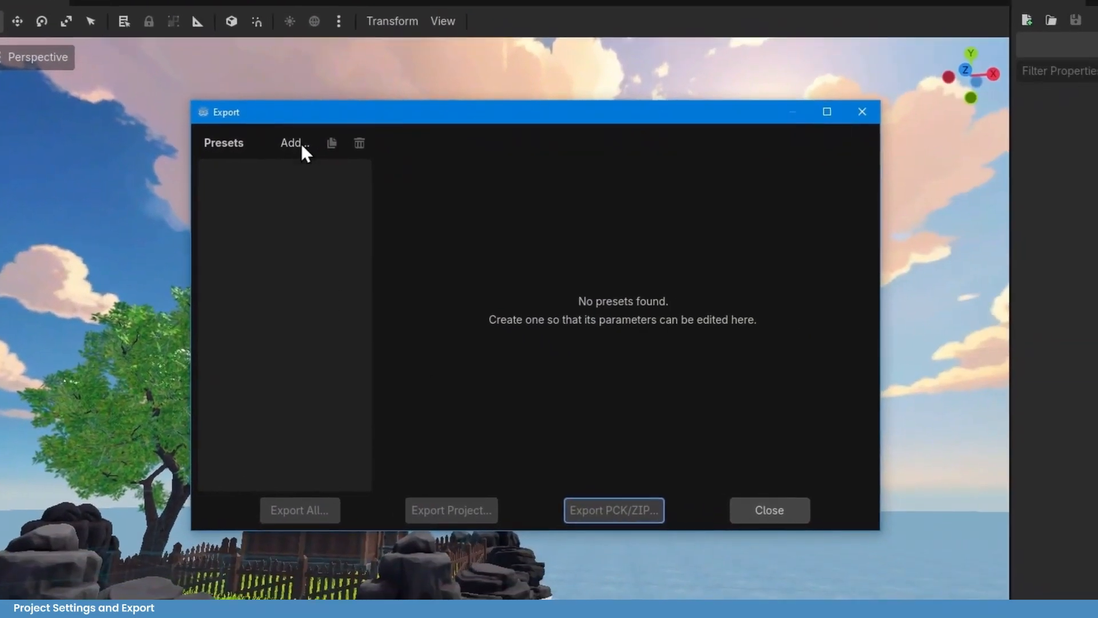
{"action": "left_click", "coordinate": [549, 216]}
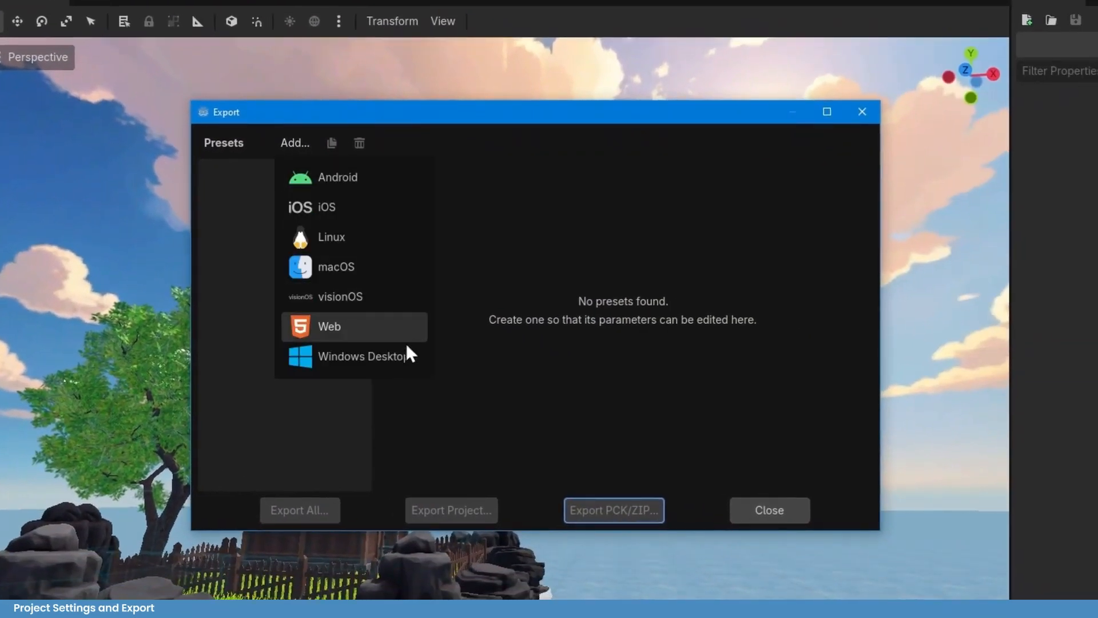
{"action": "left_click", "coordinate": [407, 366]}
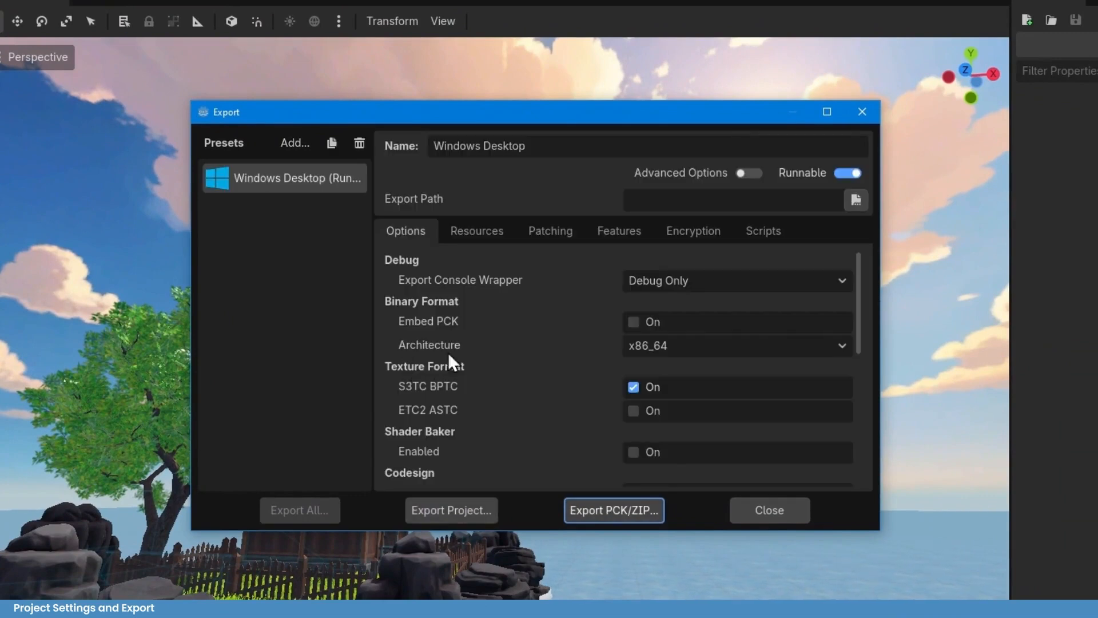
{"action": "left_click", "coordinate": [633, 322]}
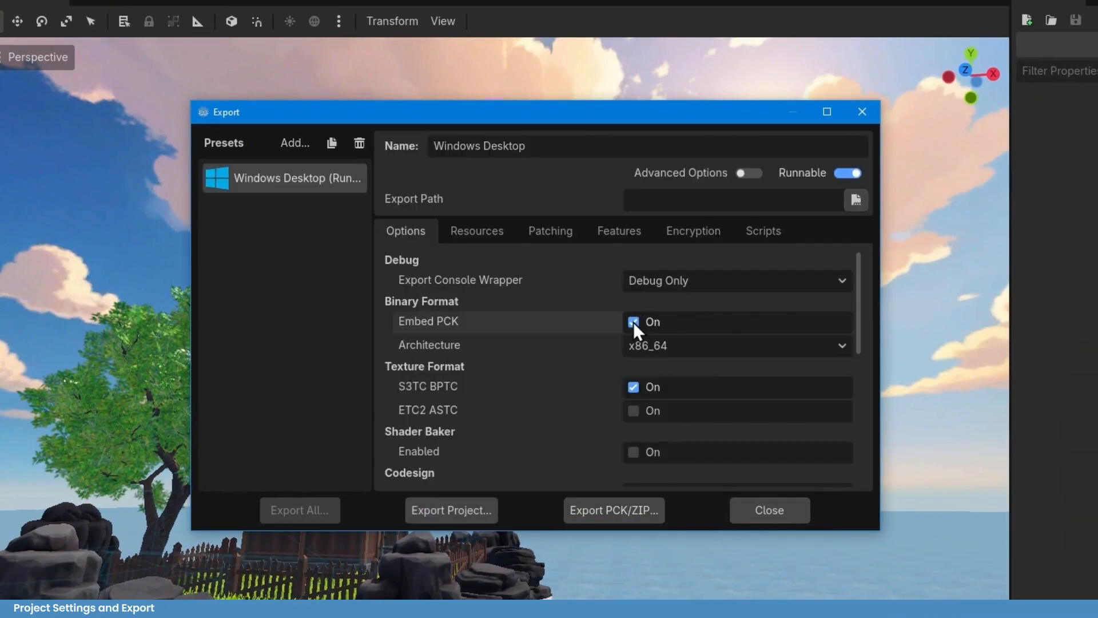
Export the project as Walking Sim Tut.exe into a new builds folder in the project directory, with debug export disabled
{"action": "left_click", "coordinate": [483, 513]}
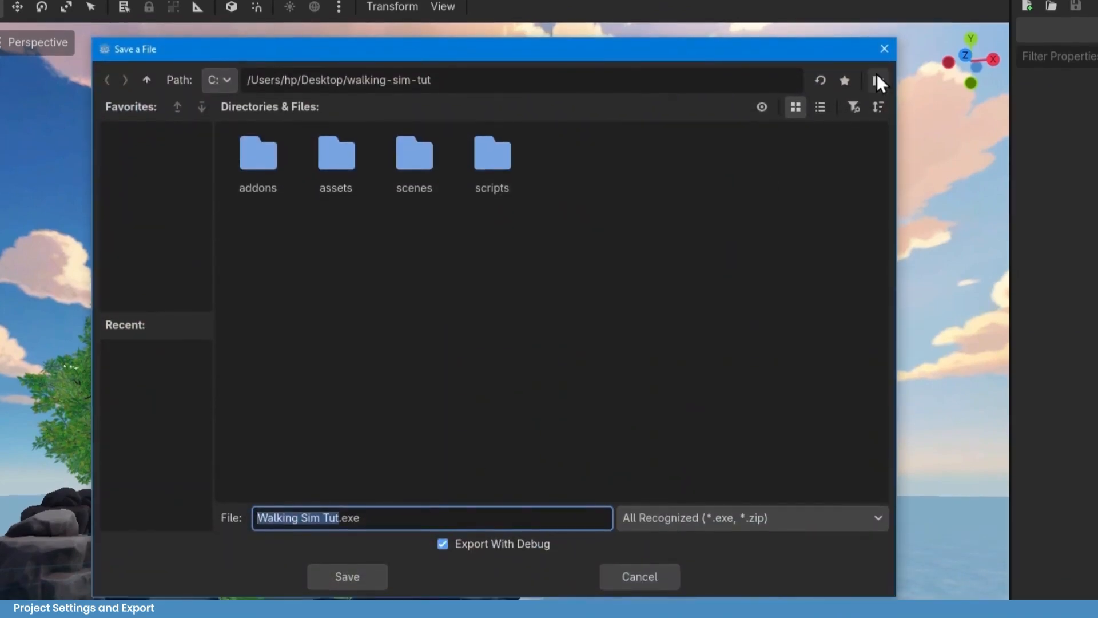
{"action": "left_click", "coordinate": [877, 80]}
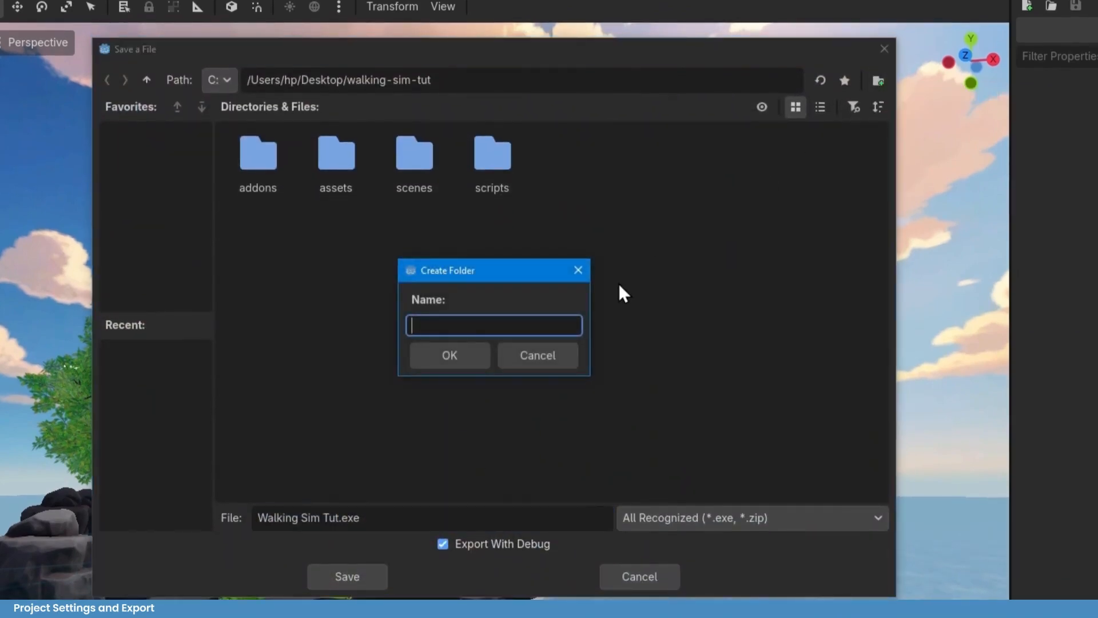
{"action": "type", "text": "s"}
{"action": "key", "text": "Return"}
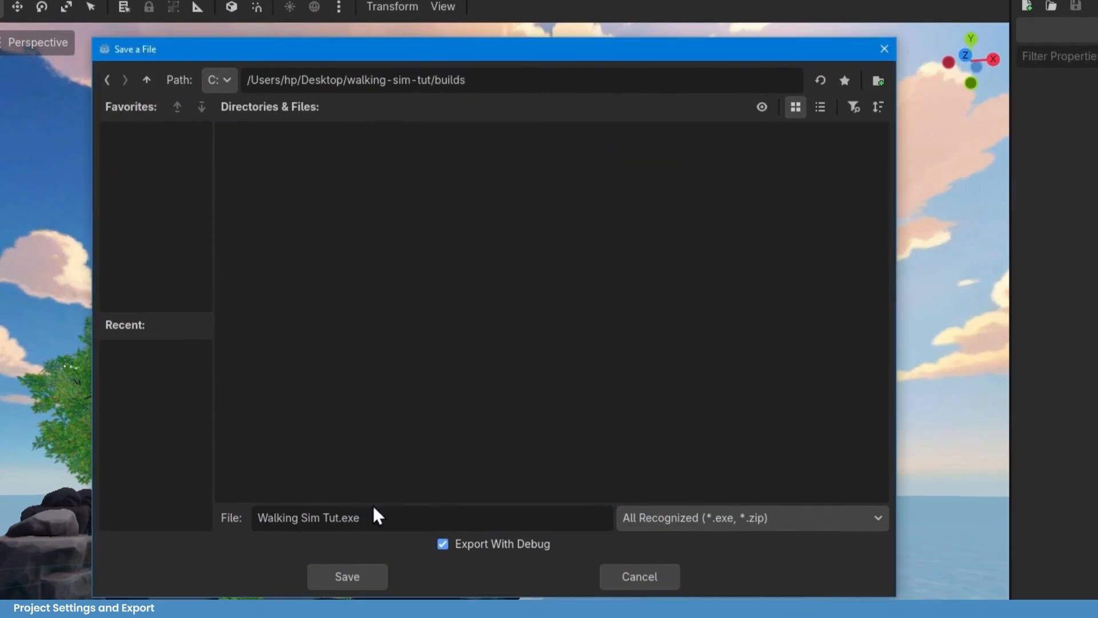
{"action": "left_click", "coordinate": [444, 546]}
{"action": "left_click", "coordinate": [359, 578]}
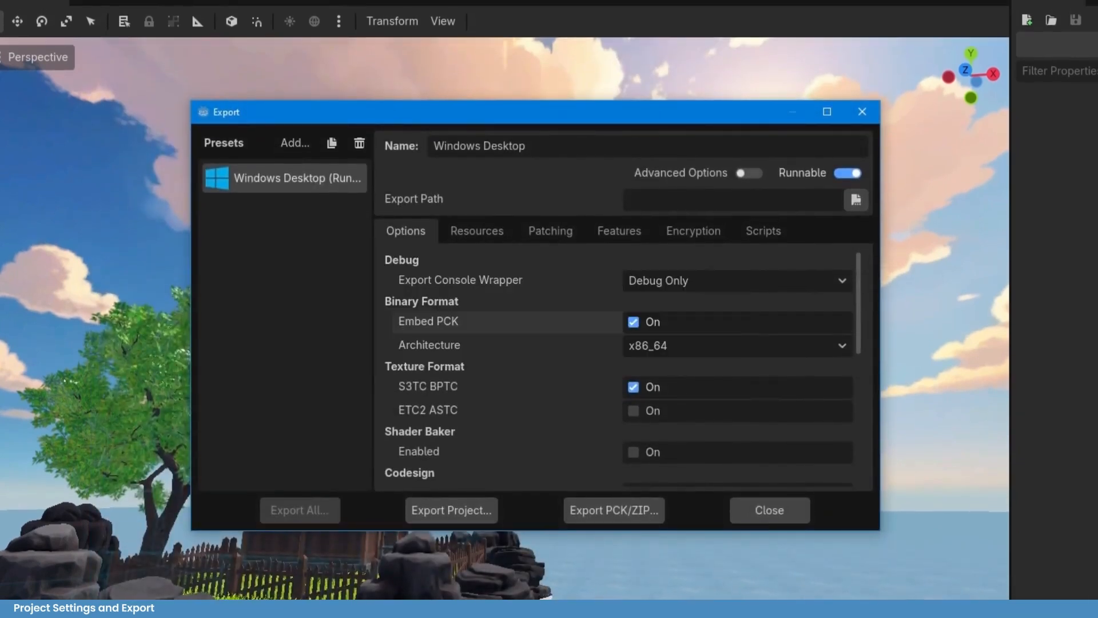
{"action": "left_click", "coordinate": [779, 514]}
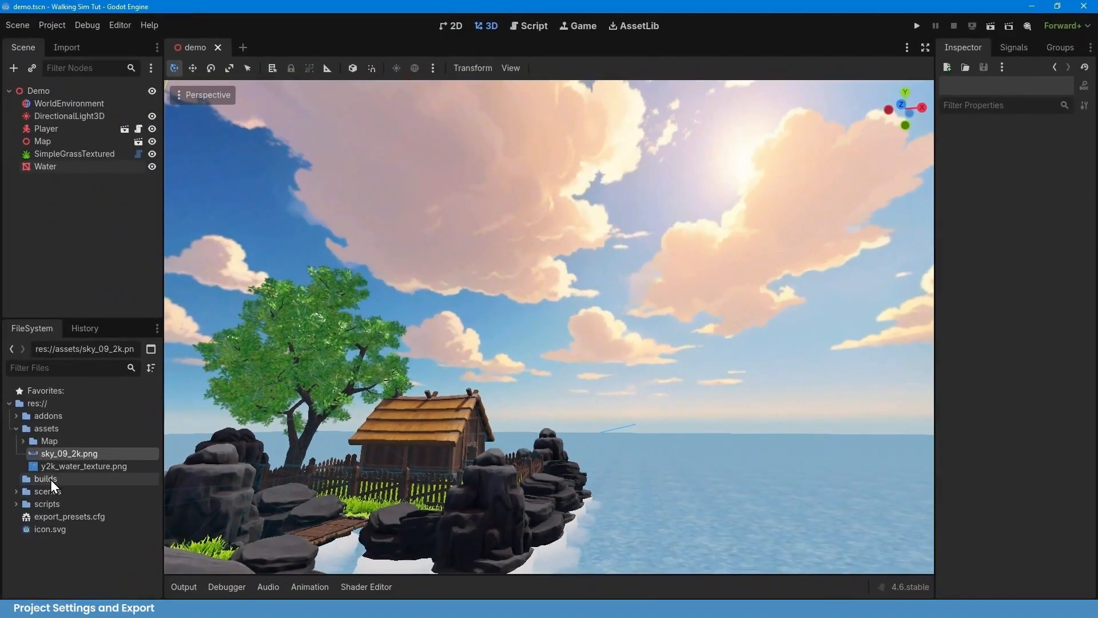
Open the project's builds folder in the file manager
{"action": "right_click", "coordinate": [52, 486]}
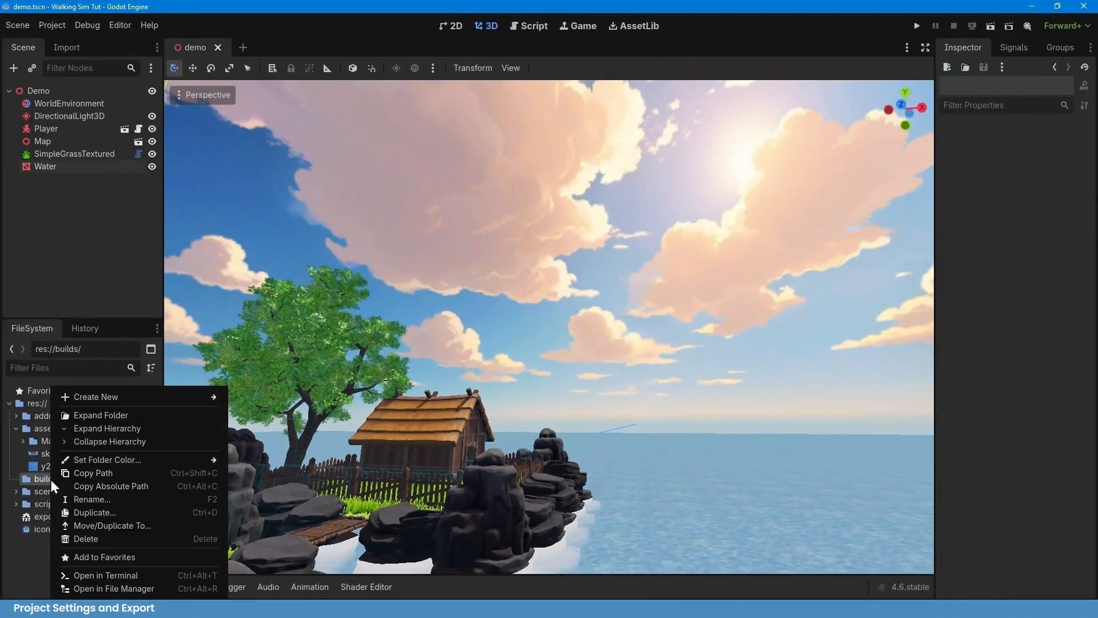
{"action": "left_click", "coordinate": [133, 588]}
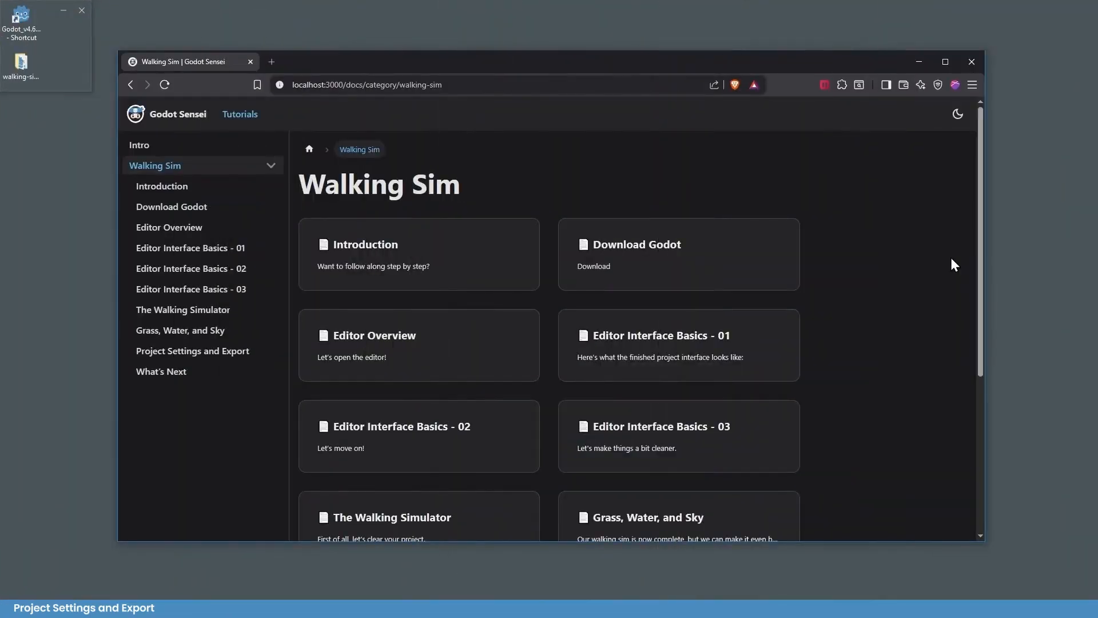
In the Godot Sensei docs in the browser, look through the Walking Sim overview, the Introduction page and the Download Godot page
{"action": "scroll", "coordinate": [951, 259], "scroll_direction": "down", "scroll_amount": 5}
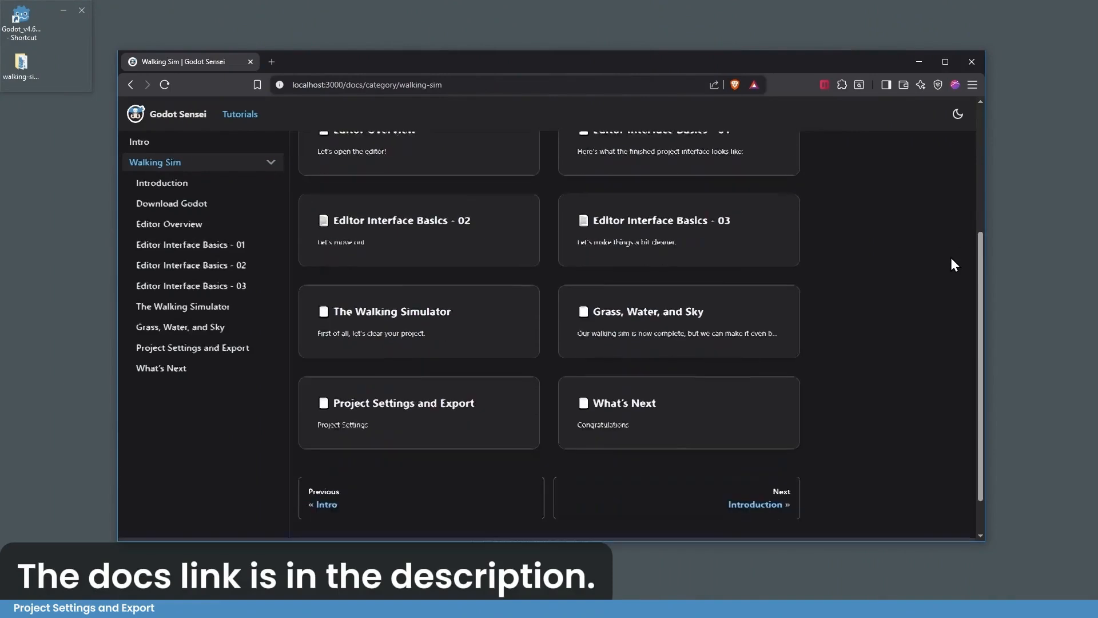
{"action": "scroll", "coordinate": [951, 259], "scroll_direction": "up", "scroll_amount": 2}
{"action": "scroll", "coordinate": [952, 262], "scroll_direction": "up", "scroll_amount": 3}
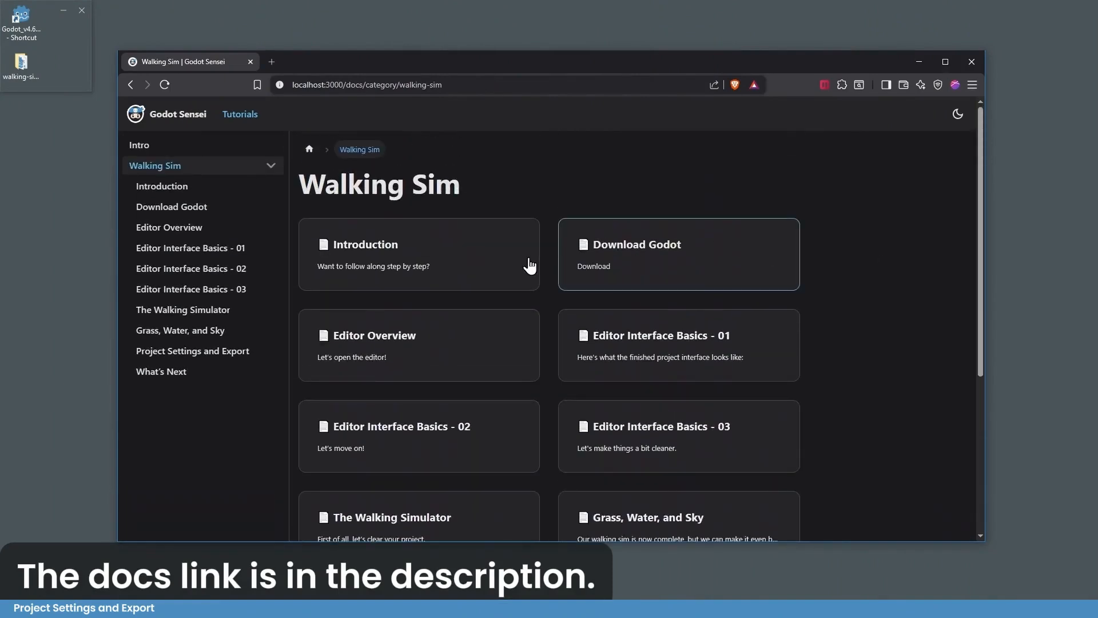
{"action": "left_click", "coordinate": [512, 269]}
{"action": "scroll", "coordinate": [880, 414], "scroll_direction": "down", "scroll_amount": 5}
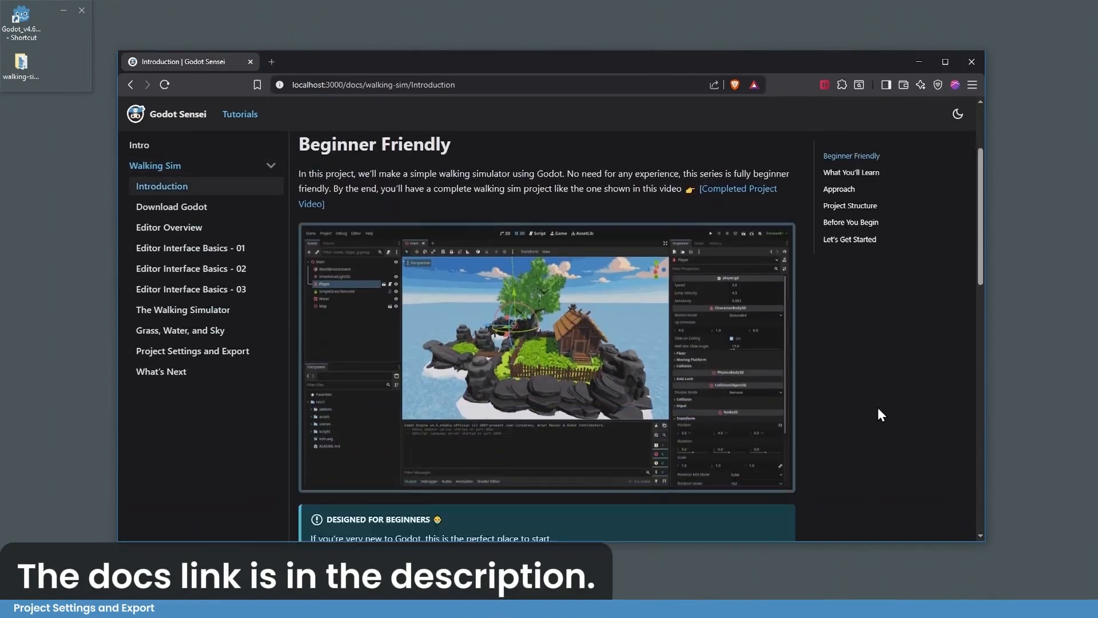
{"action": "left_click", "coordinate": [850, 206]}
{"action": "left_click", "coordinate": [866, 223]}
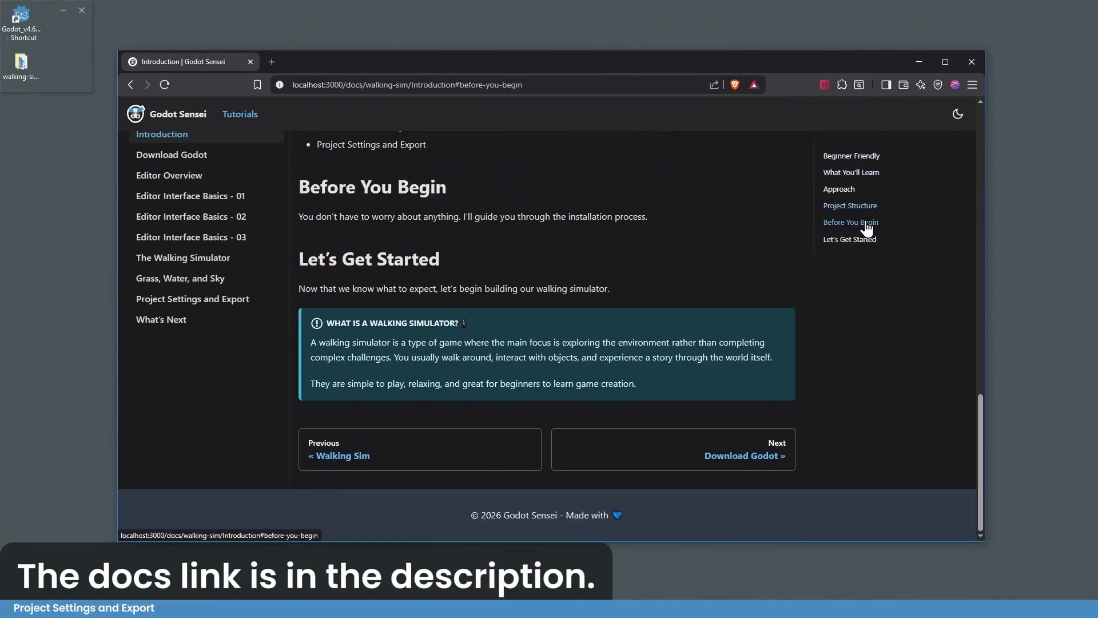
{"action": "left_click", "coordinate": [737, 447]}
{"action": "scroll", "coordinate": [738, 443], "scroll_direction": "down", "scroll_amount": 10}
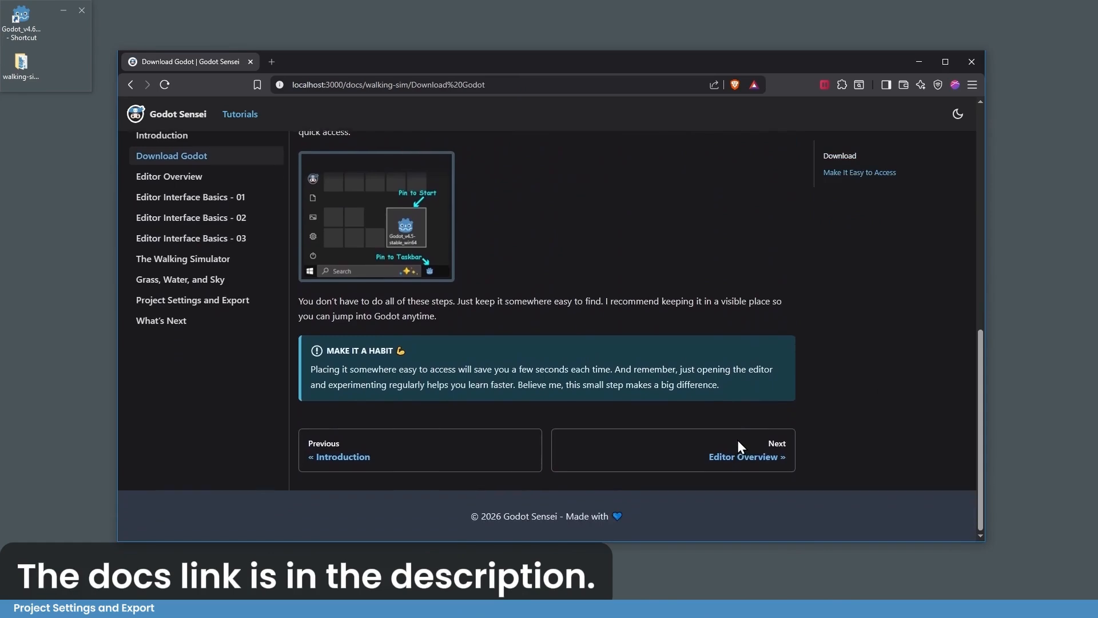
Browse the docs pages Editor Overview, The Walking Simulator, and Grass, Water, and Sky, examining the player and grass addon instructions
{"action": "left_click", "coordinate": [738, 452]}
{"action": "left_click", "coordinate": [188, 312]}
{"action": "scroll", "coordinate": [639, 343], "scroll_direction": "down", "scroll_amount": 10}
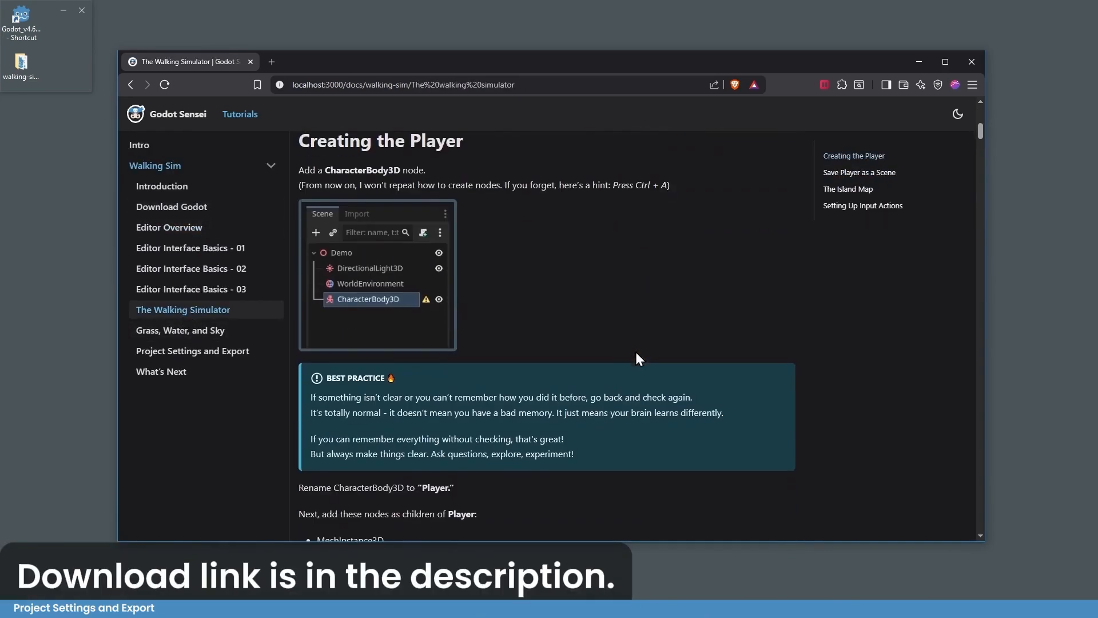
{"action": "scroll", "coordinate": [638, 359], "scroll_direction": "up", "scroll_amount": 3}
{"action": "left_click", "coordinate": [189, 331]}
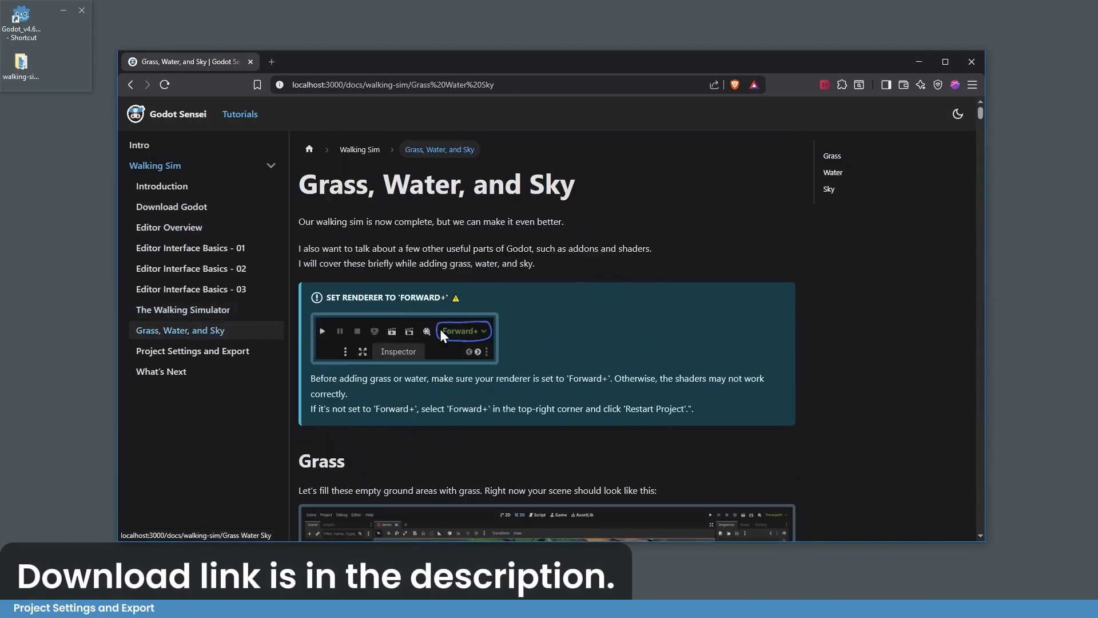
{"action": "scroll", "coordinate": [730, 398], "scroll_direction": "down", "scroll_amount": 20}
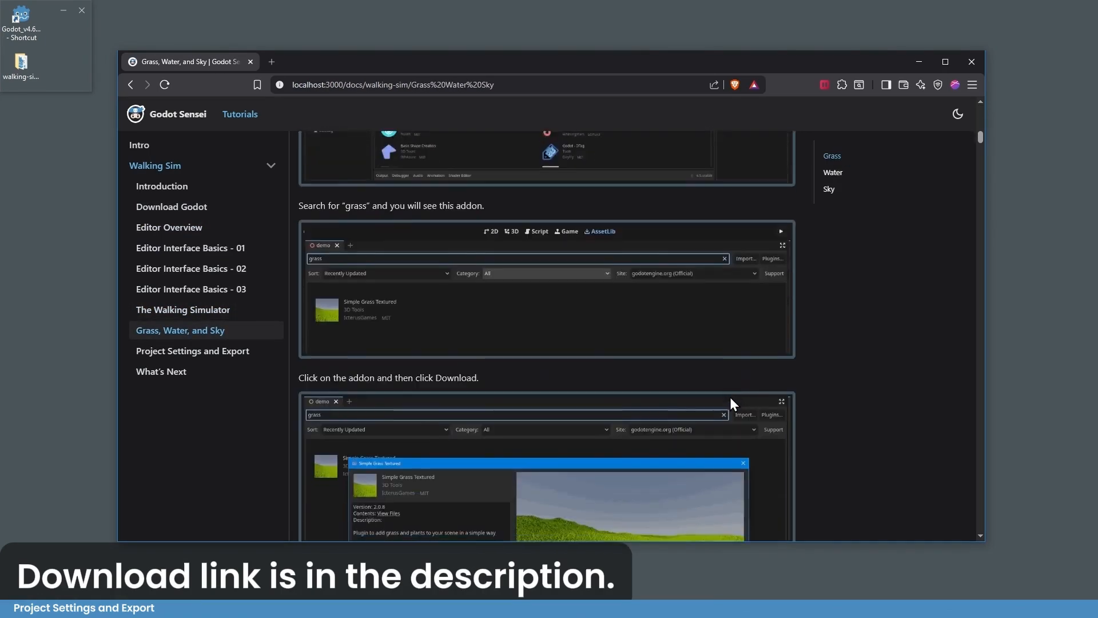
{"action": "scroll", "coordinate": [733, 404], "scroll_direction": "down", "scroll_amount": 4}
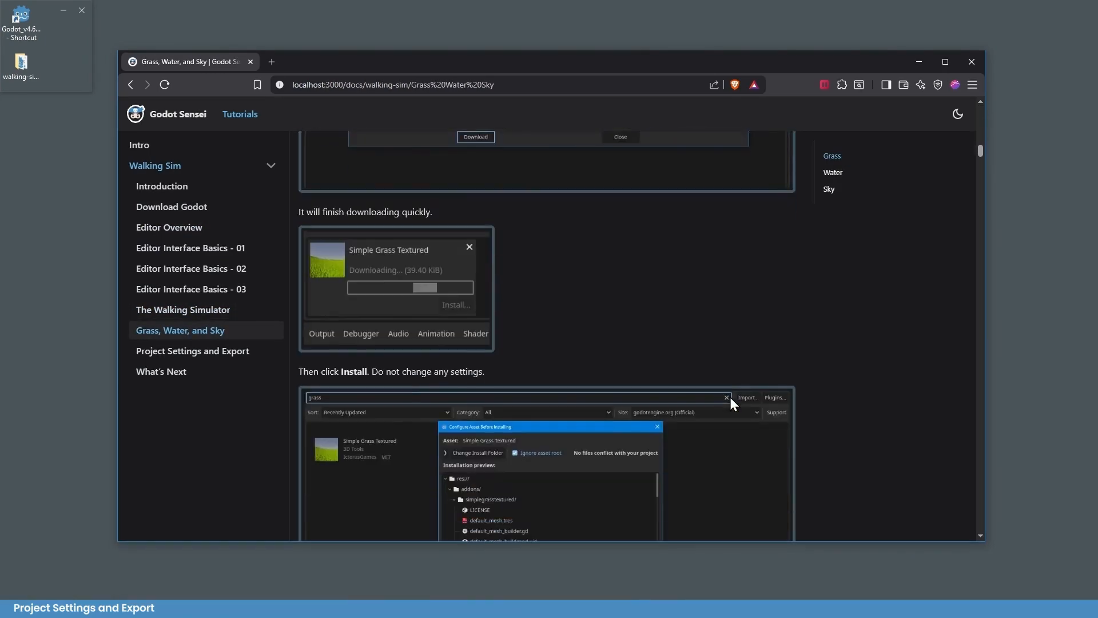
Read through the Project Settings and Export page down to the export template instructions, and return to the Walking Sim overview
{"action": "left_click", "coordinate": [246, 350]}
{"action": "scroll", "coordinate": [824, 338], "scroll_direction": "down", "scroll_amount": 6}
{"action": "scroll", "coordinate": [825, 337], "scroll_direction": "down", "scroll_amount": 20}
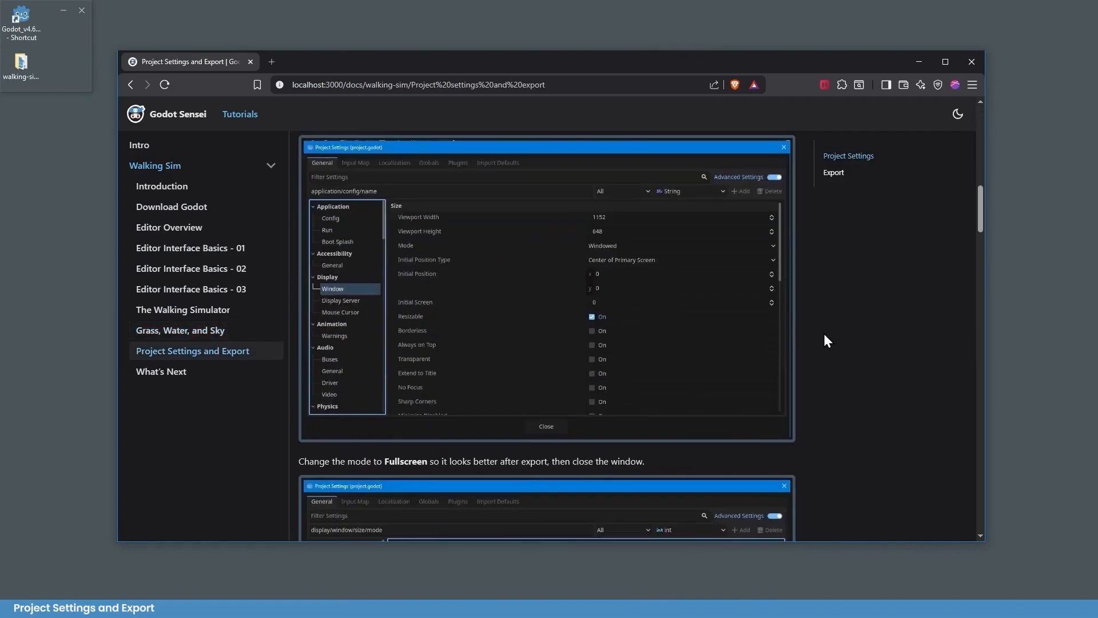
{"action": "scroll", "coordinate": [825, 338], "scroll_direction": "down", "scroll_amount": 20}
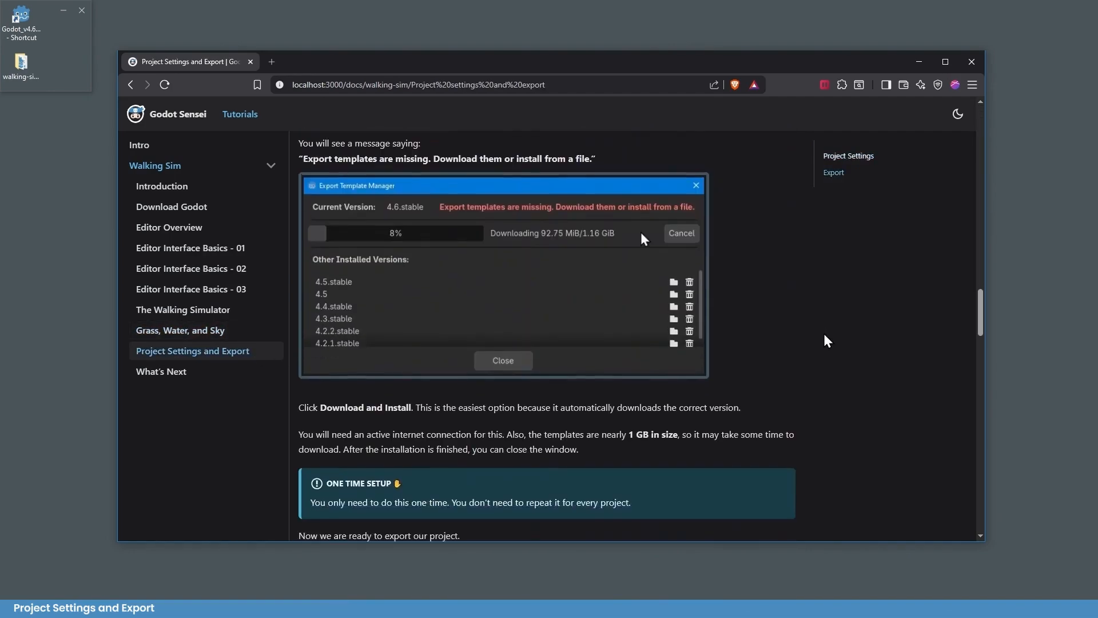
{"action": "scroll", "coordinate": [824, 335], "scroll_direction": "up", "scroll_amount": 12}
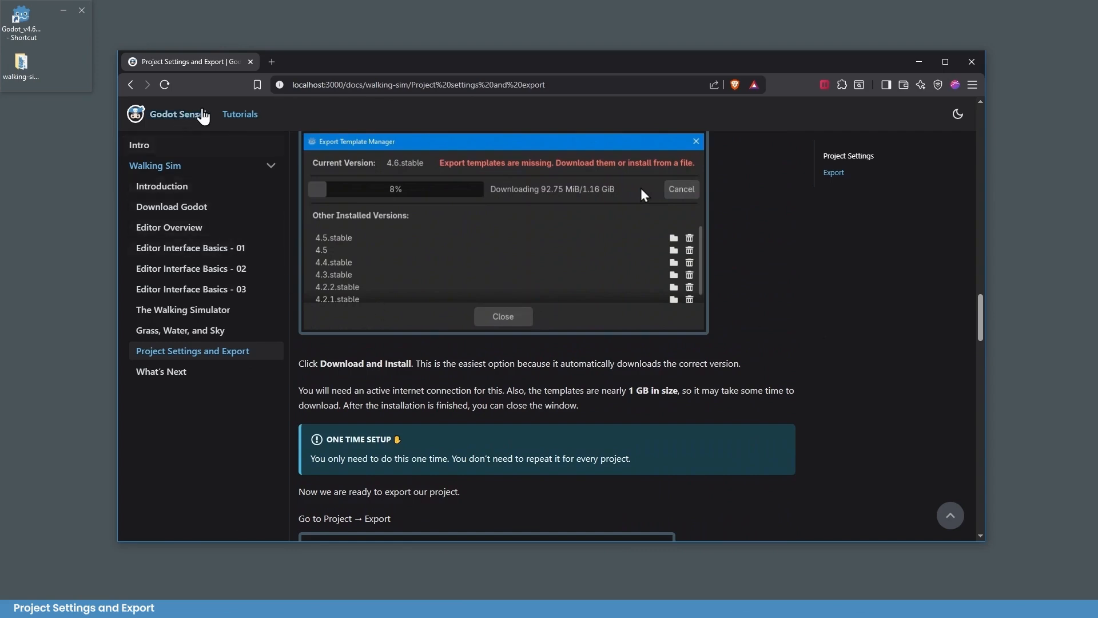
{"action": "left_click", "coordinate": [187, 170]}
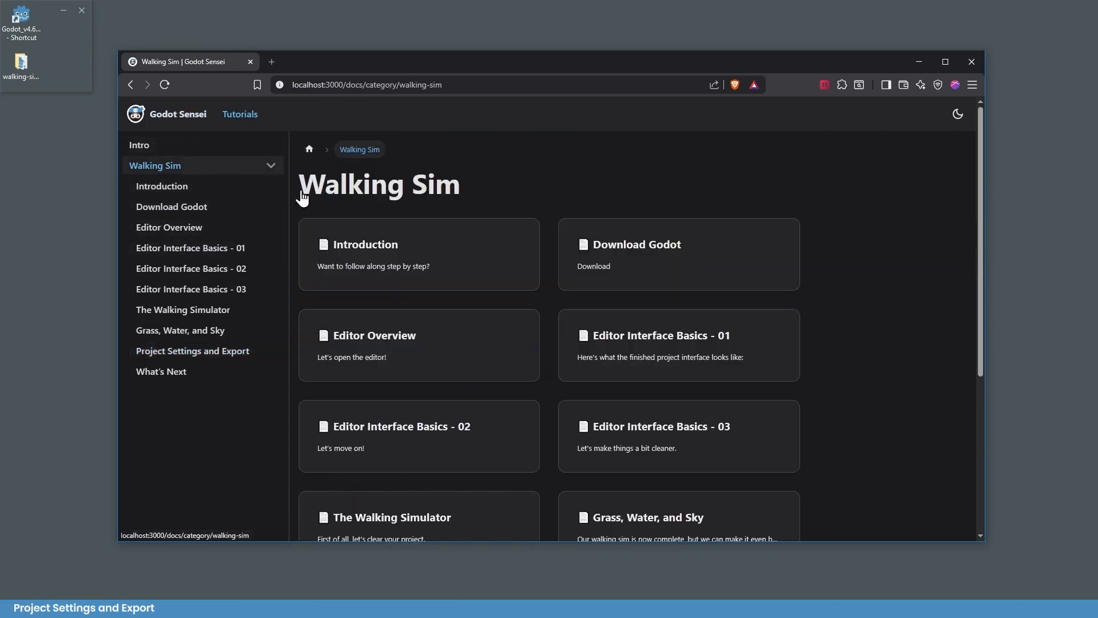
{"action": "left_click_drag", "start_coordinate": [984, 269], "coordinate": [1012, 228]}
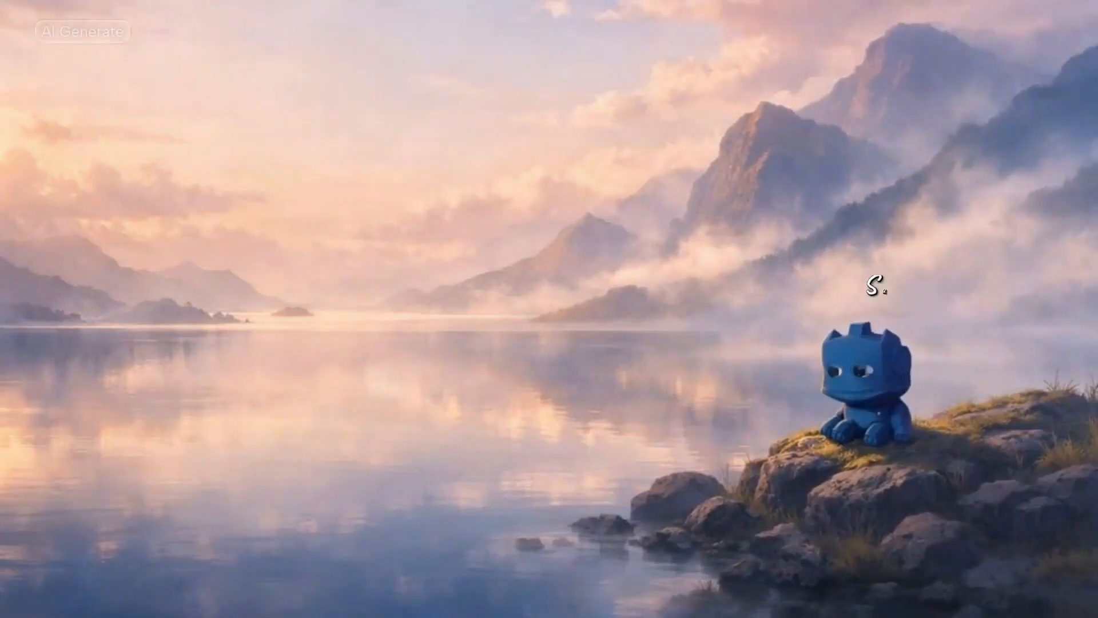